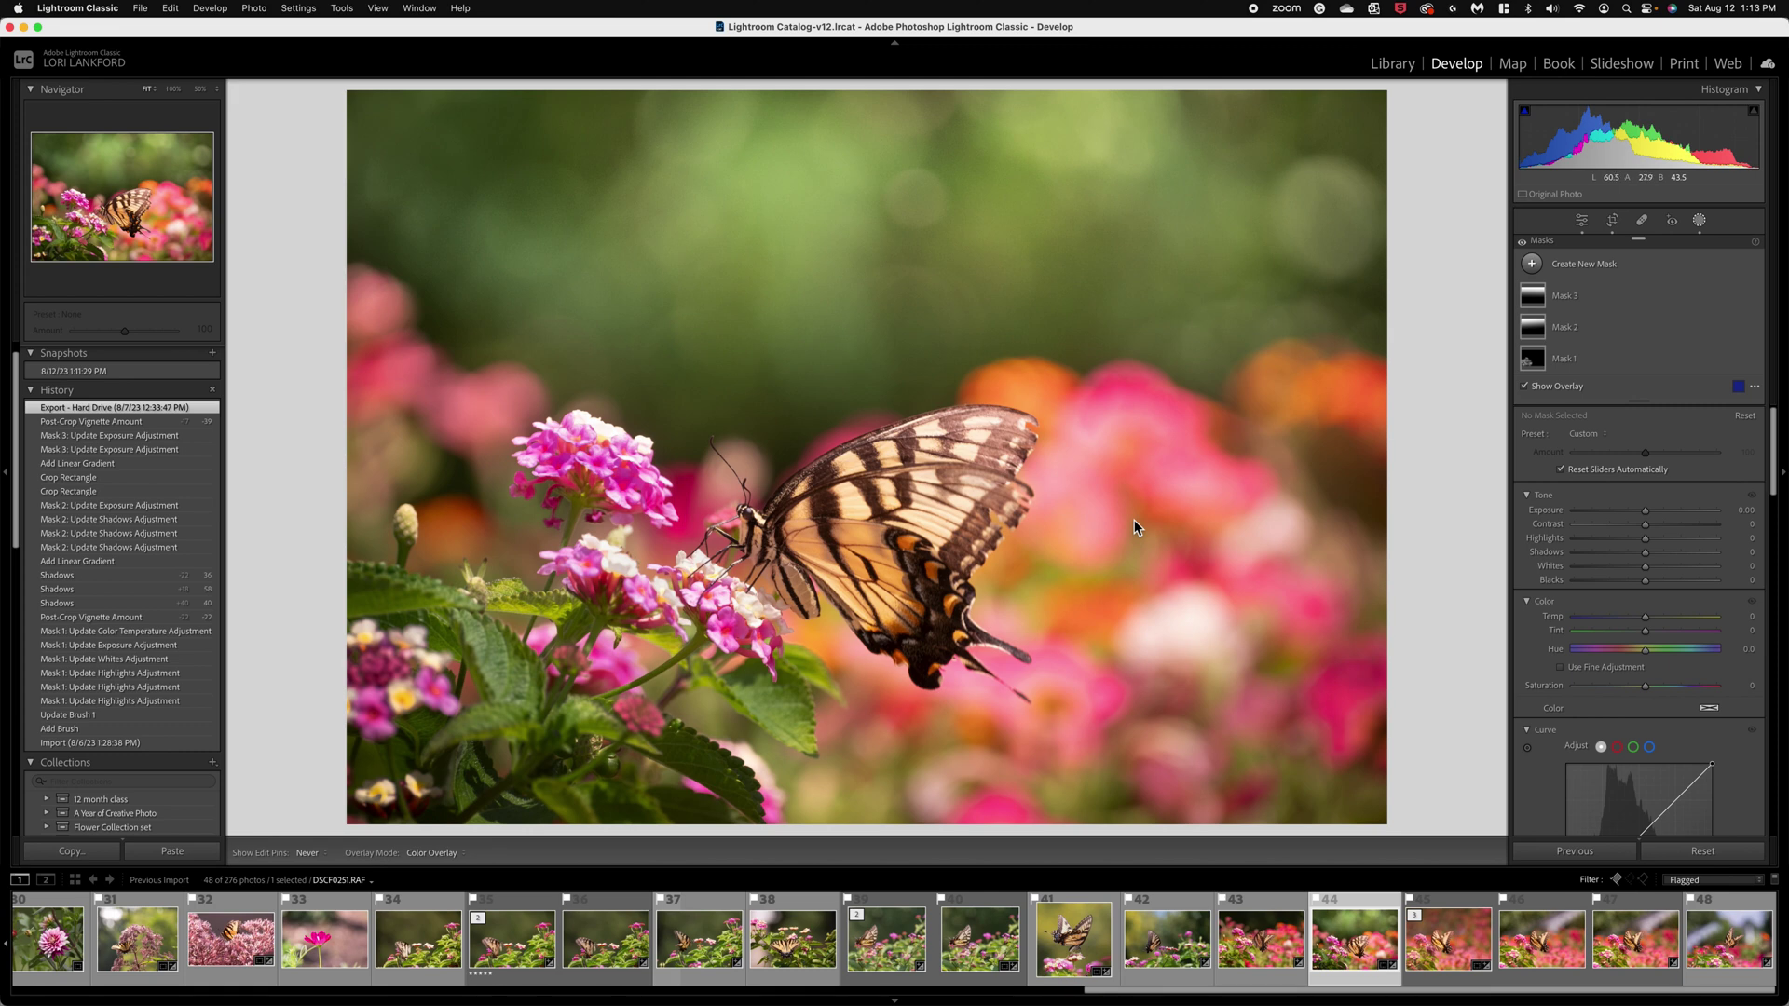
# Step: Compare the imported original with the final edit, zooming to 50% and then 33.3%
pyautogui.click(114, 743)
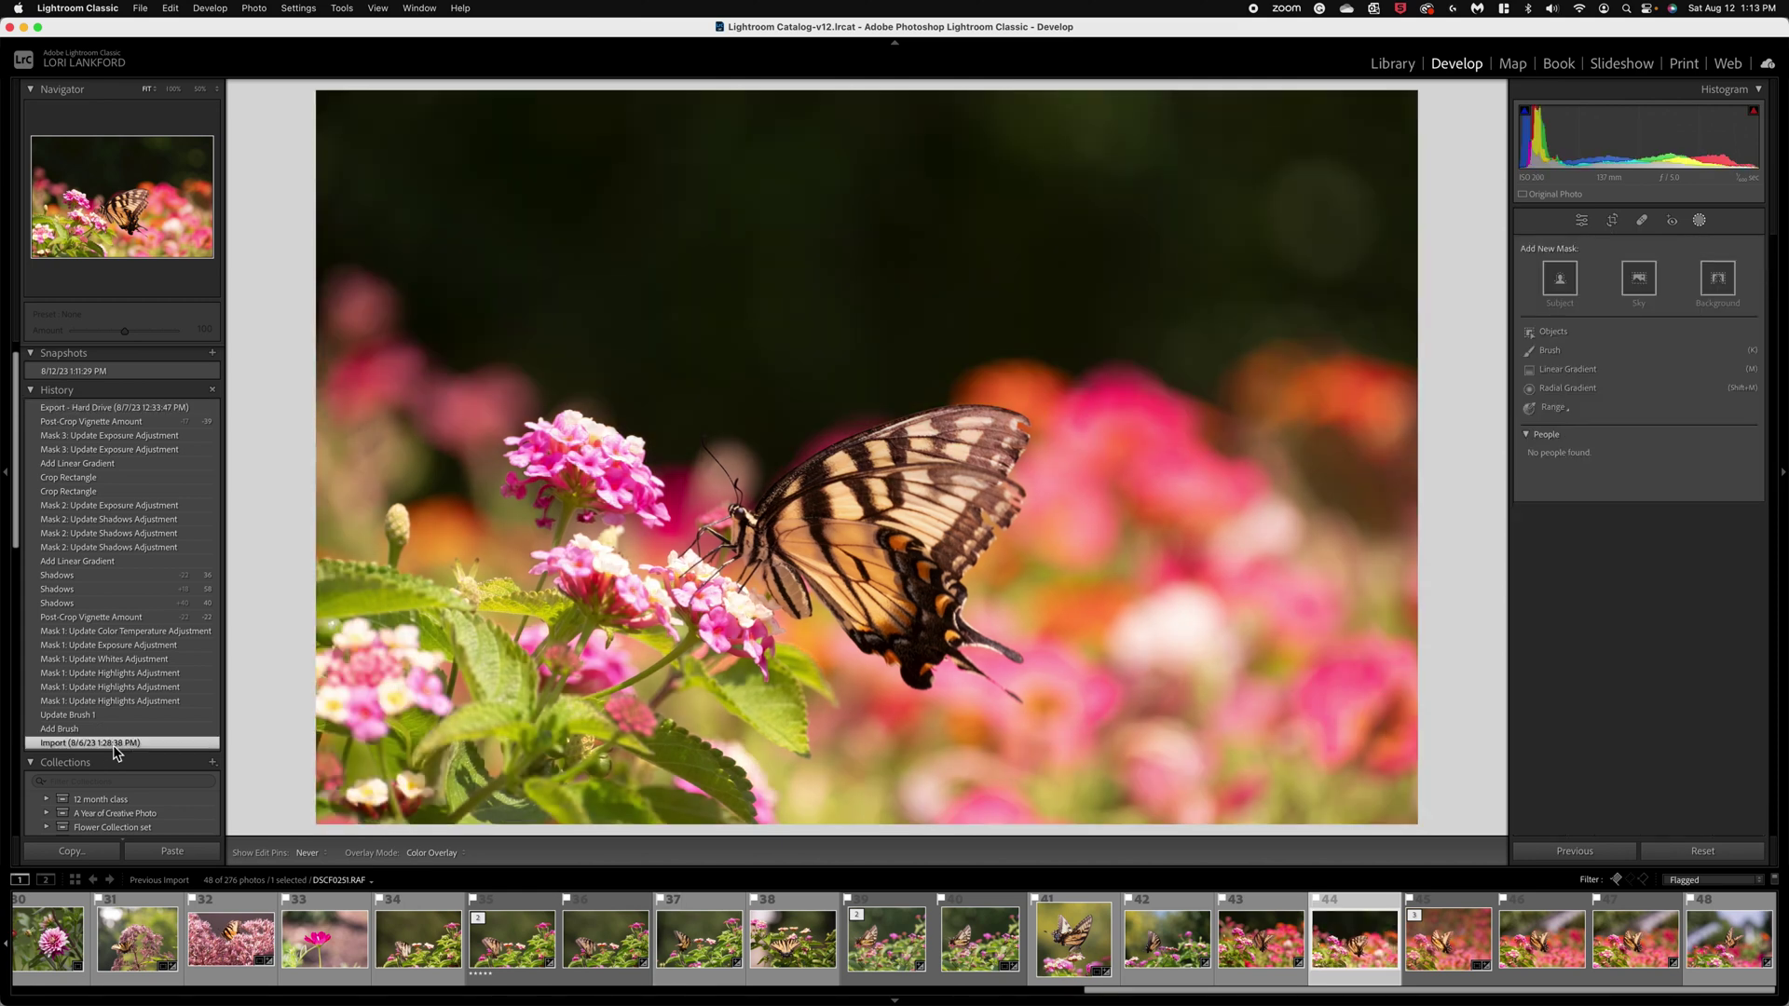
pyautogui.click(161, 410)
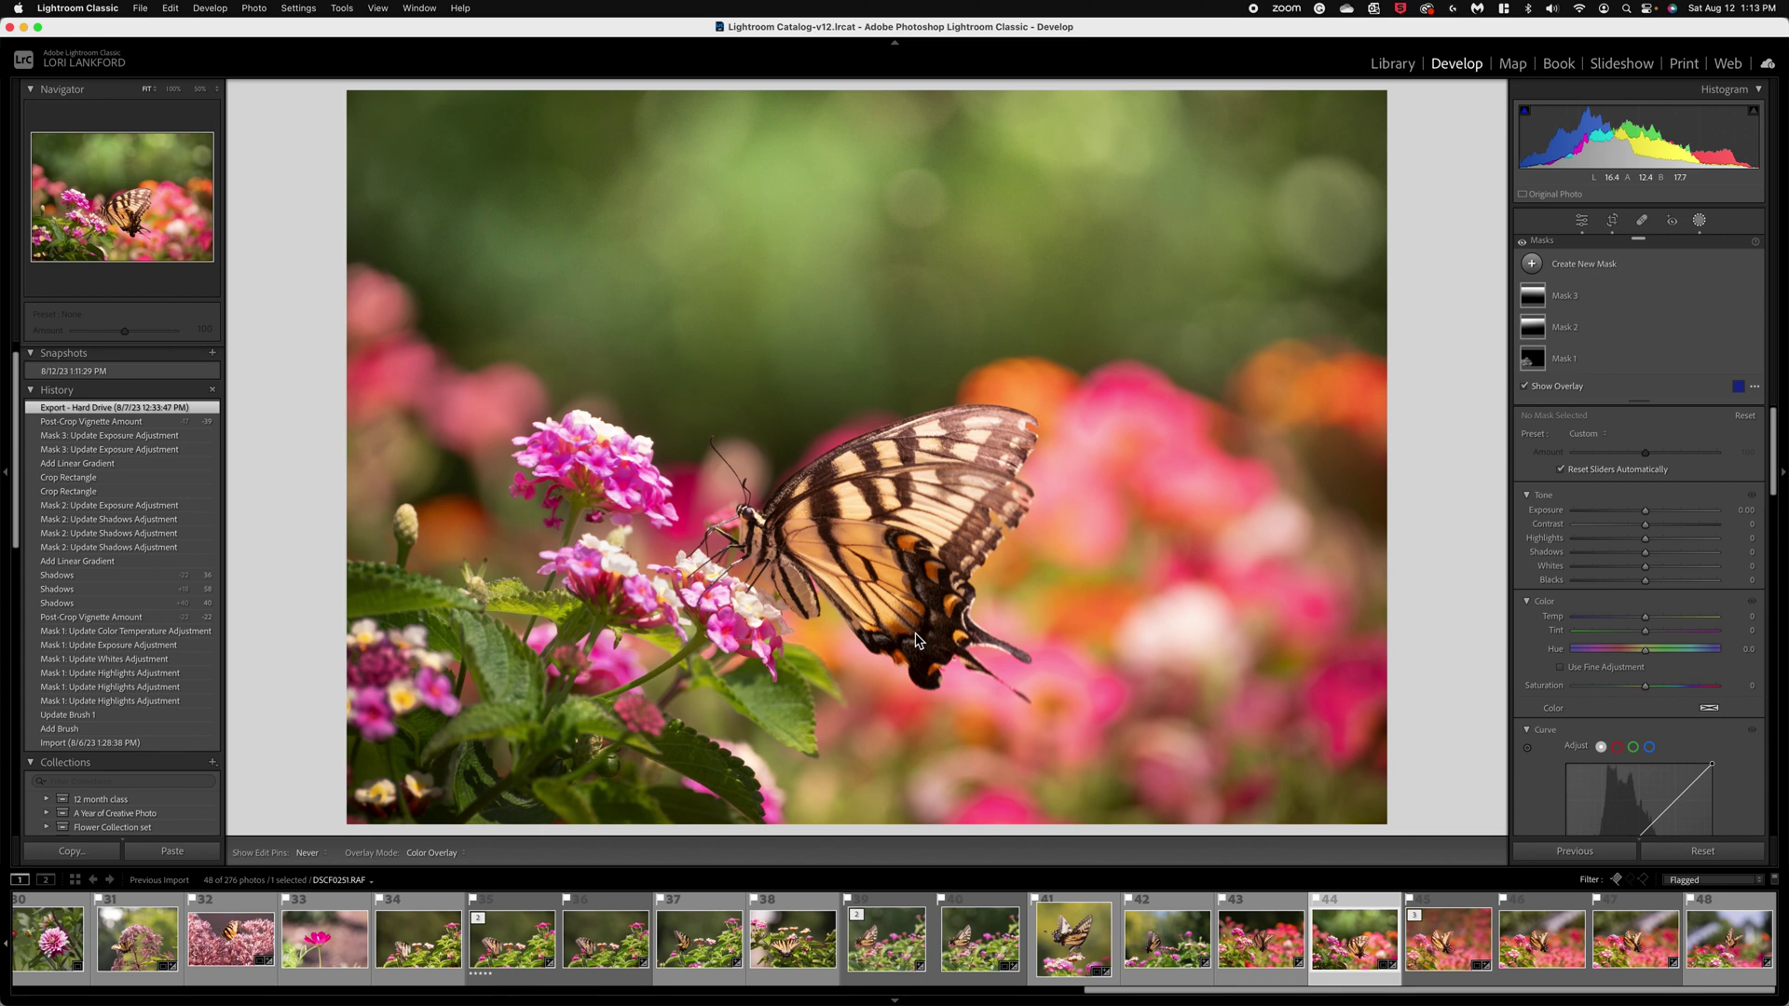
pyautogui.click(977, 539)
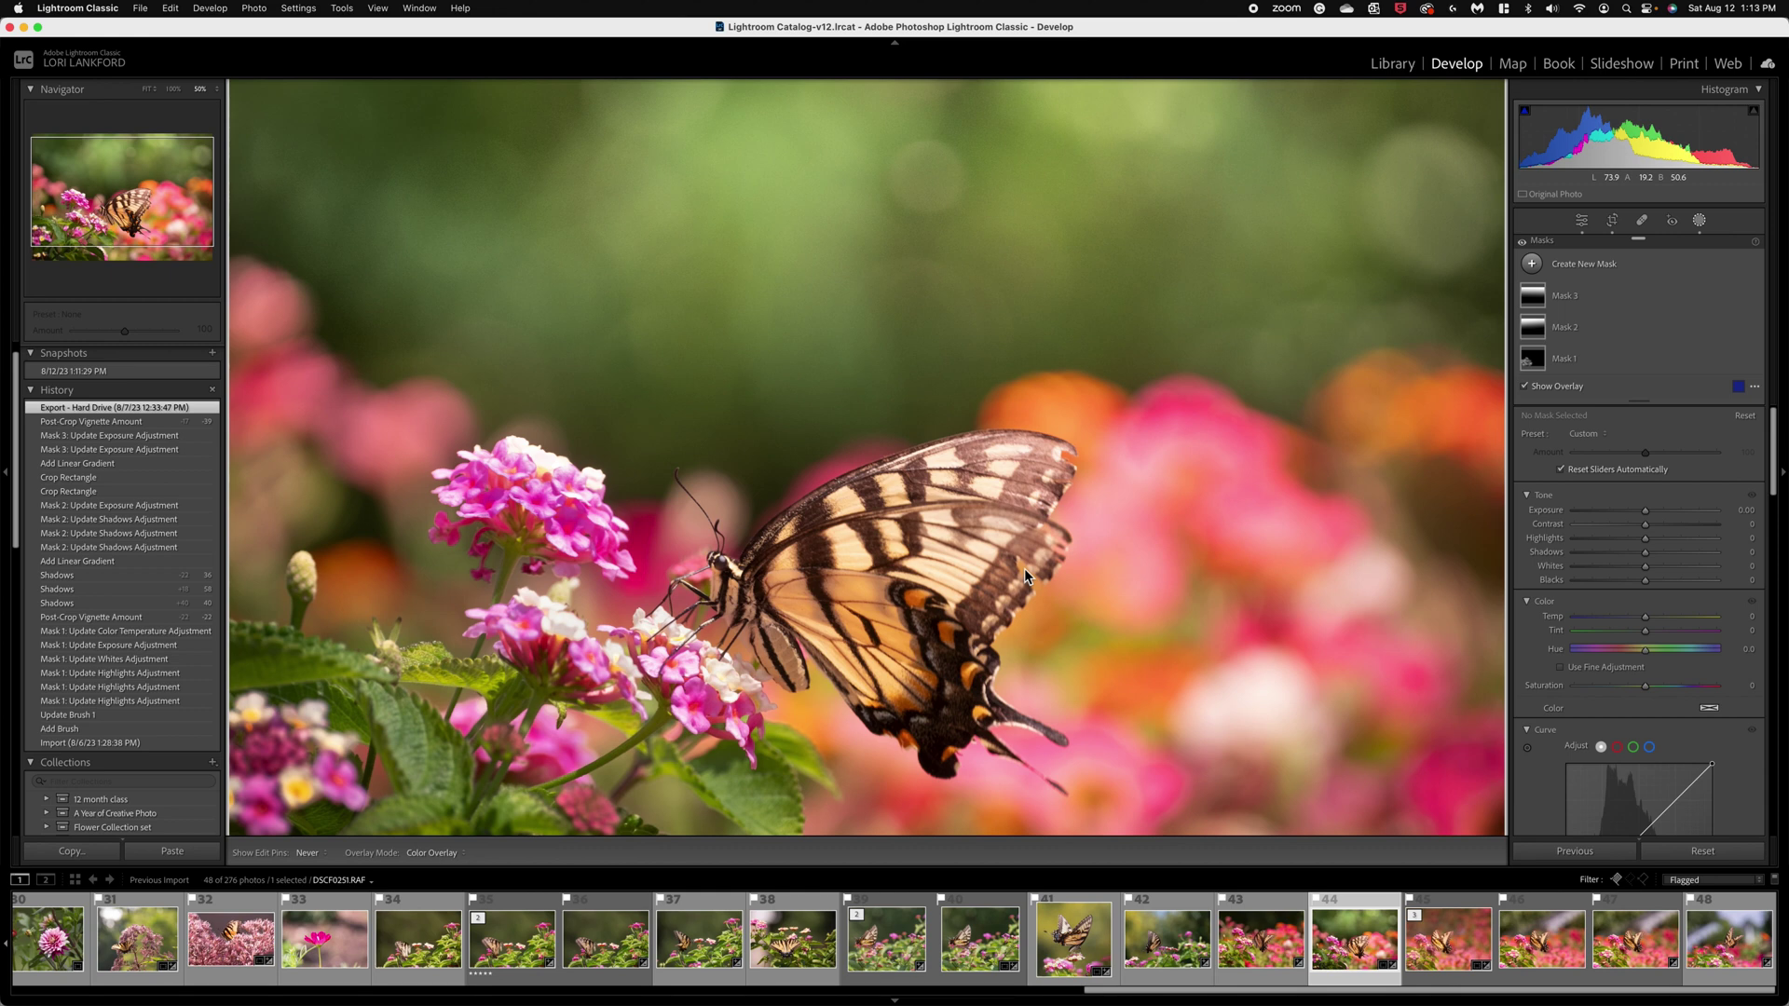
pyautogui.press('super+minus')
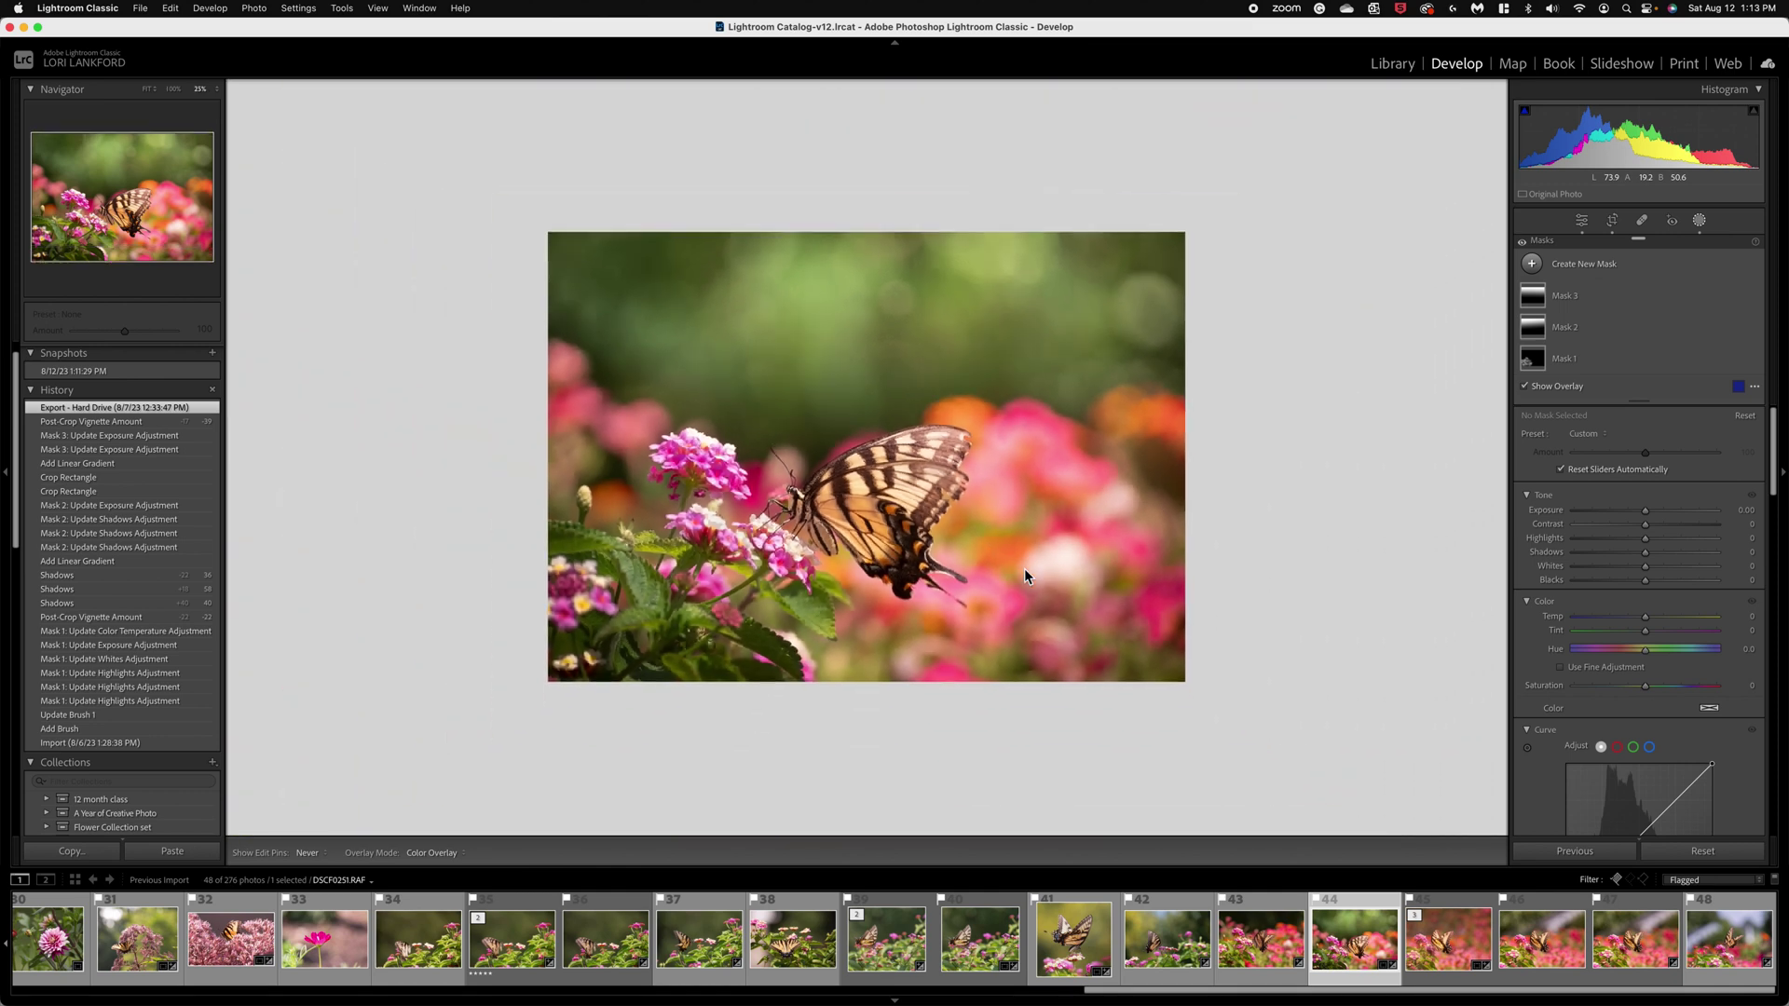
pyautogui.press('super+equal')
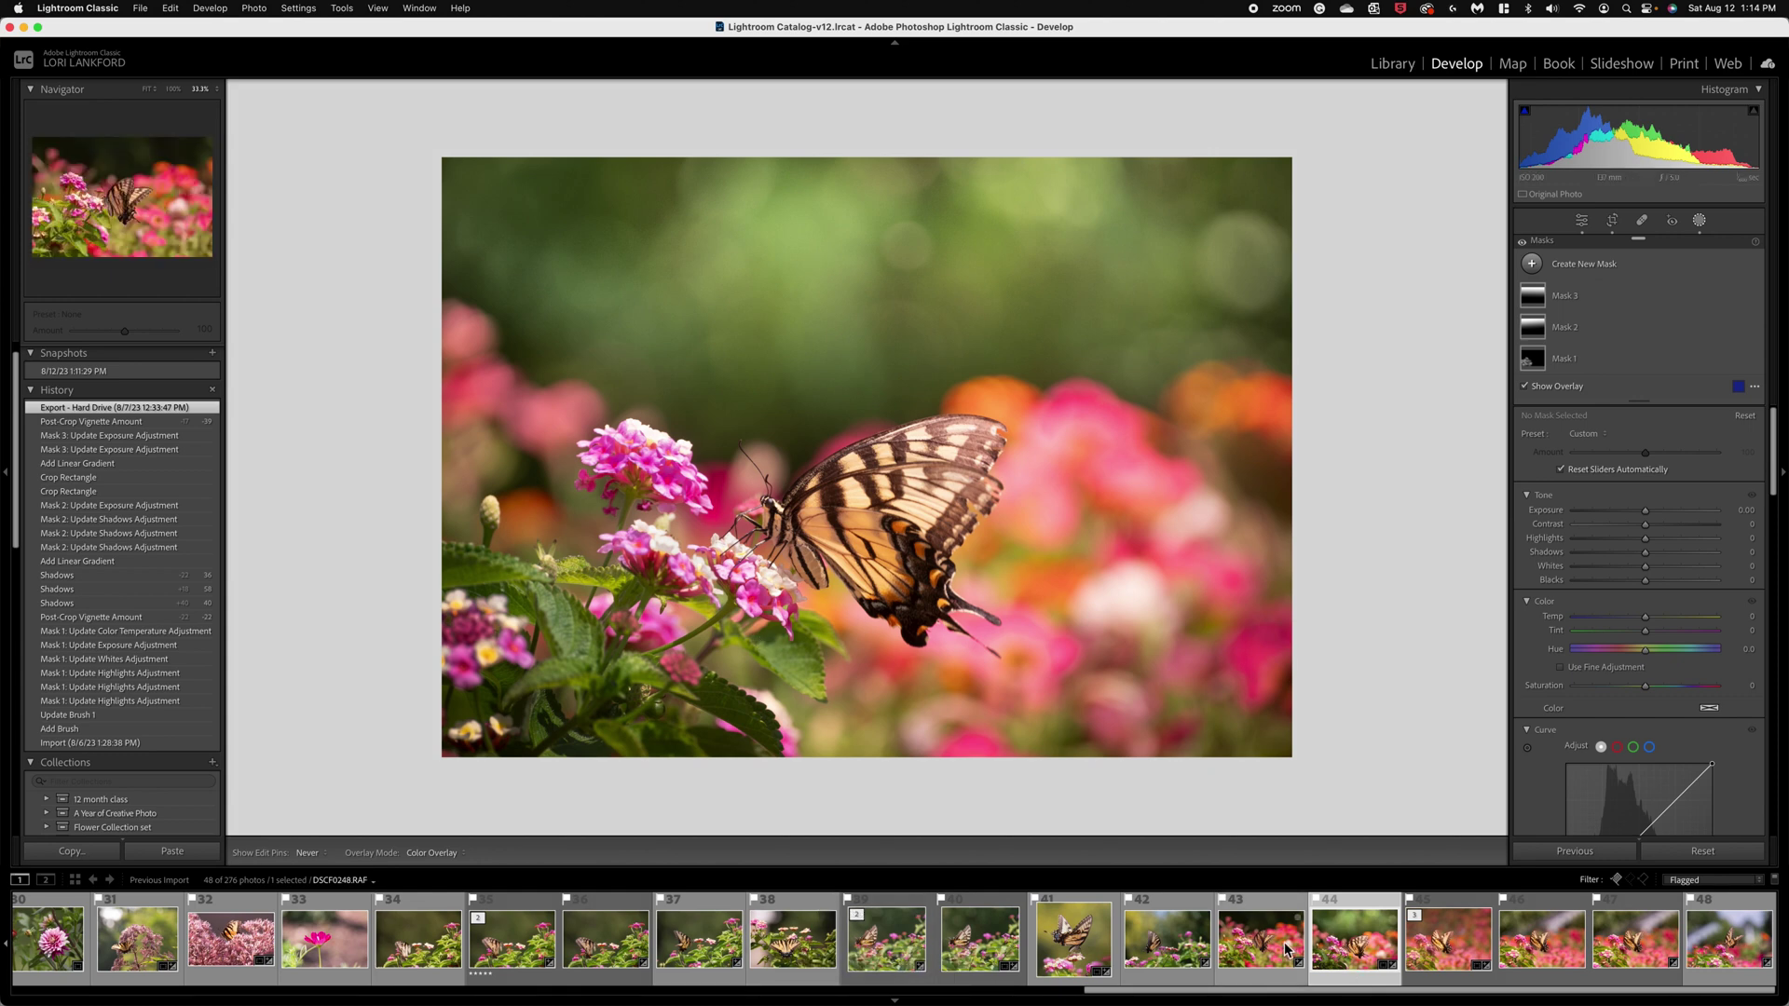
# Step: Check DSCF0252-Edit.tif and nearby photos, then roll DSCF0251.RAF back to Add Brush
pyautogui.click(1551, 946)
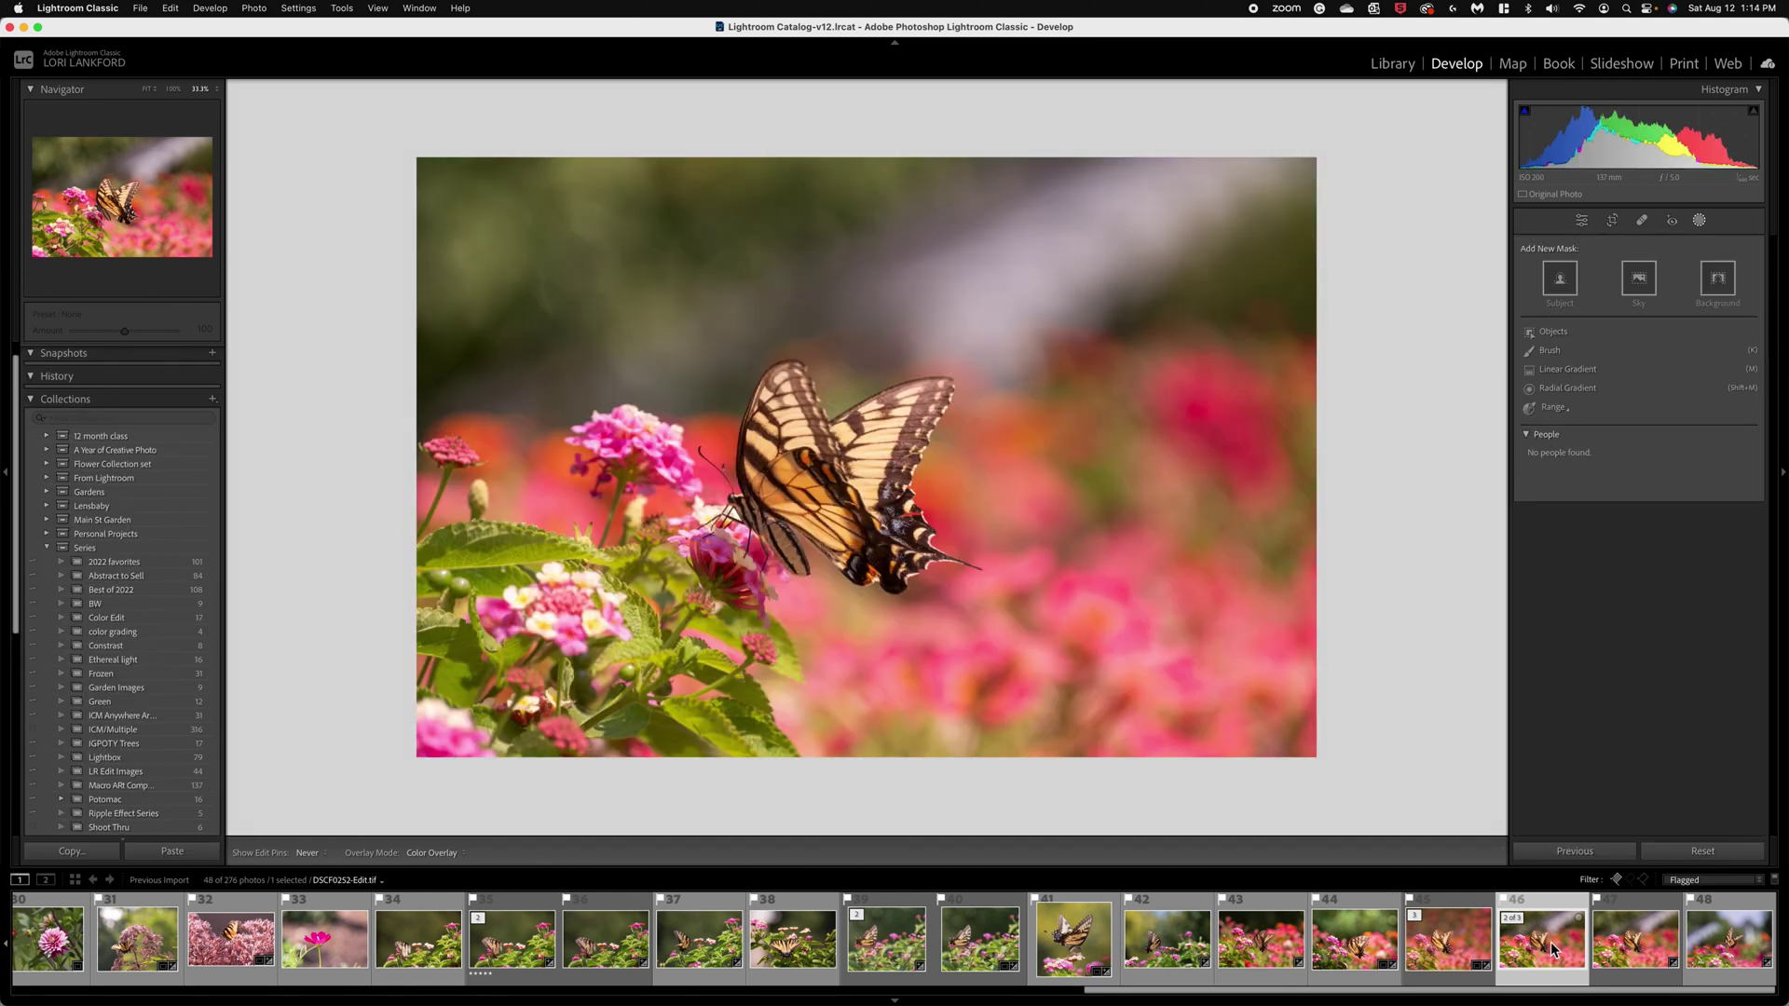
pyautogui.press('Left')
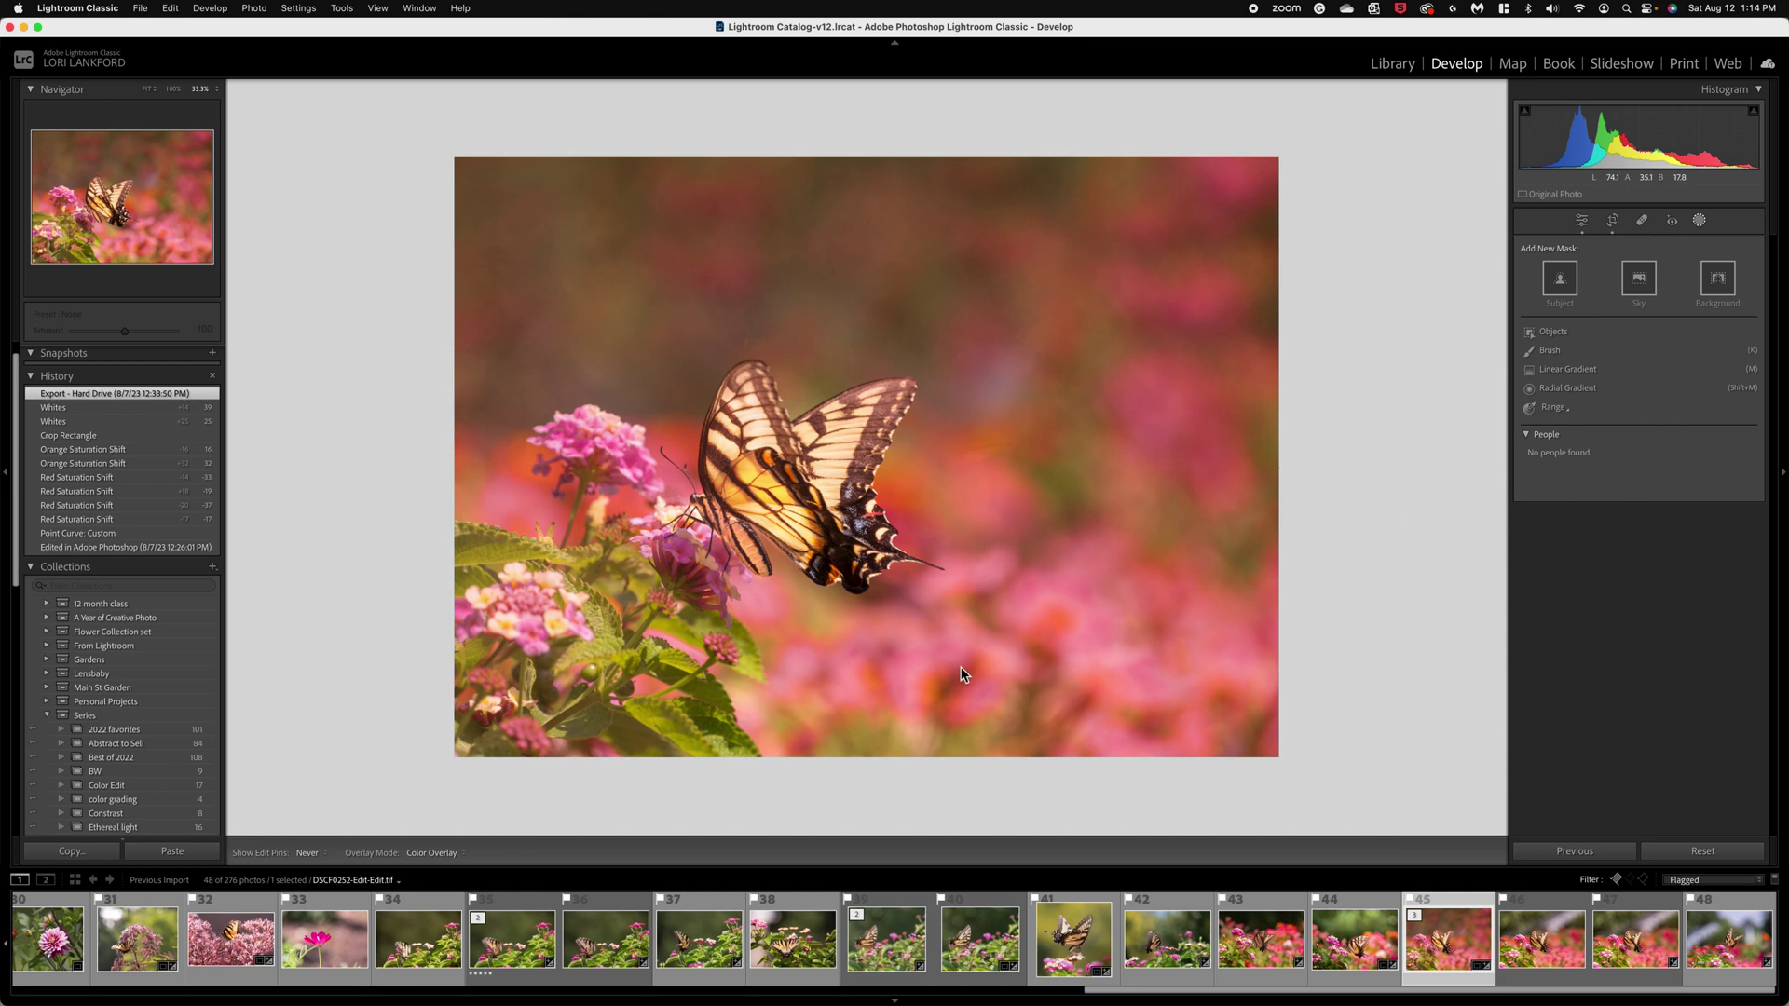
pyautogui.click(1549, 954)
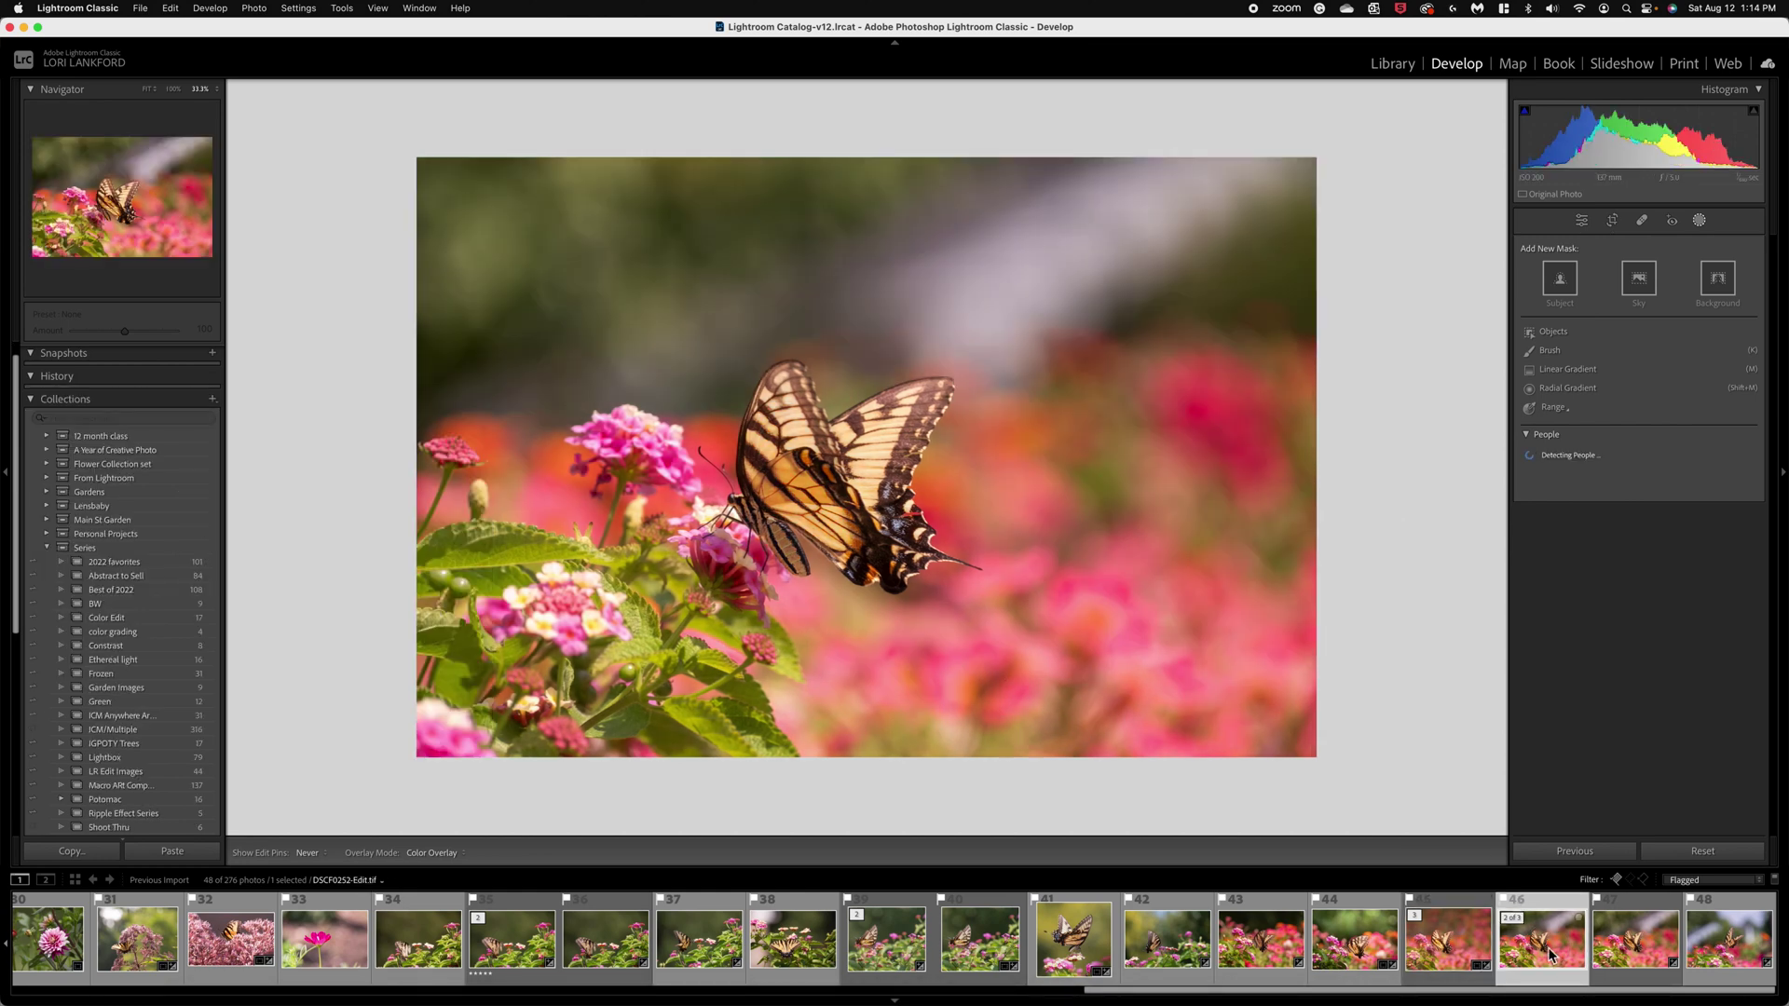
pyautogui.press('Left')
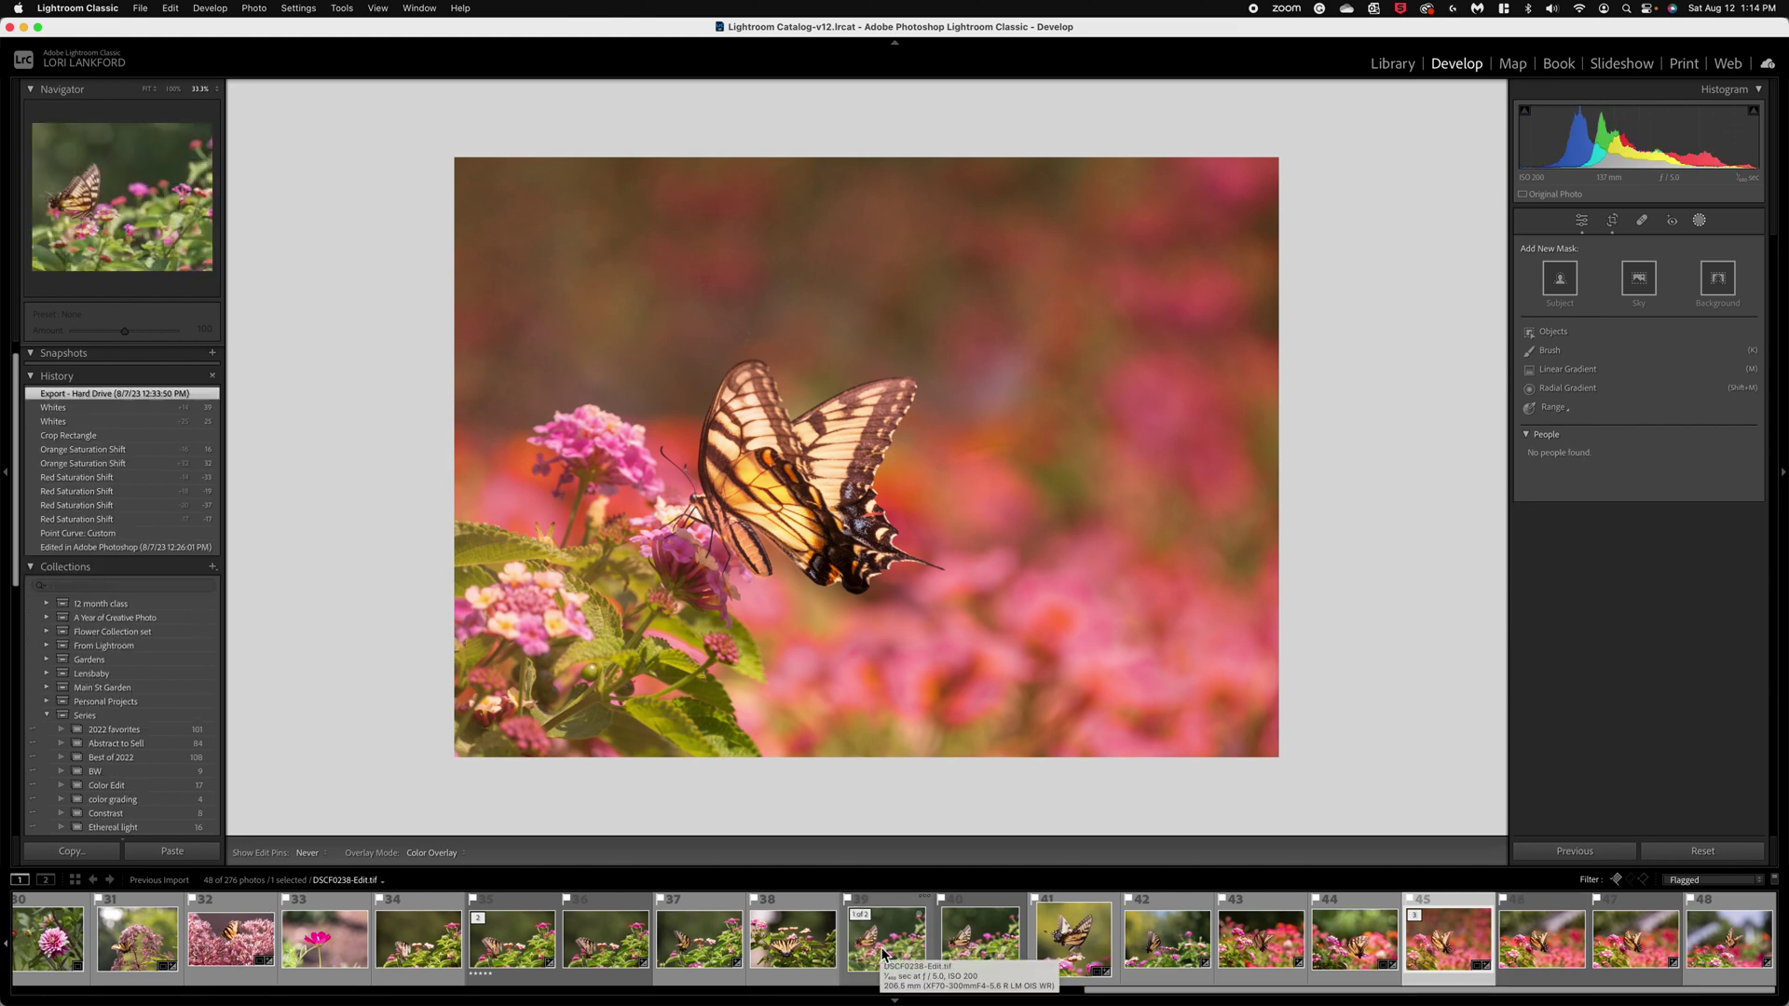
pyautogui.click(1360, 952)
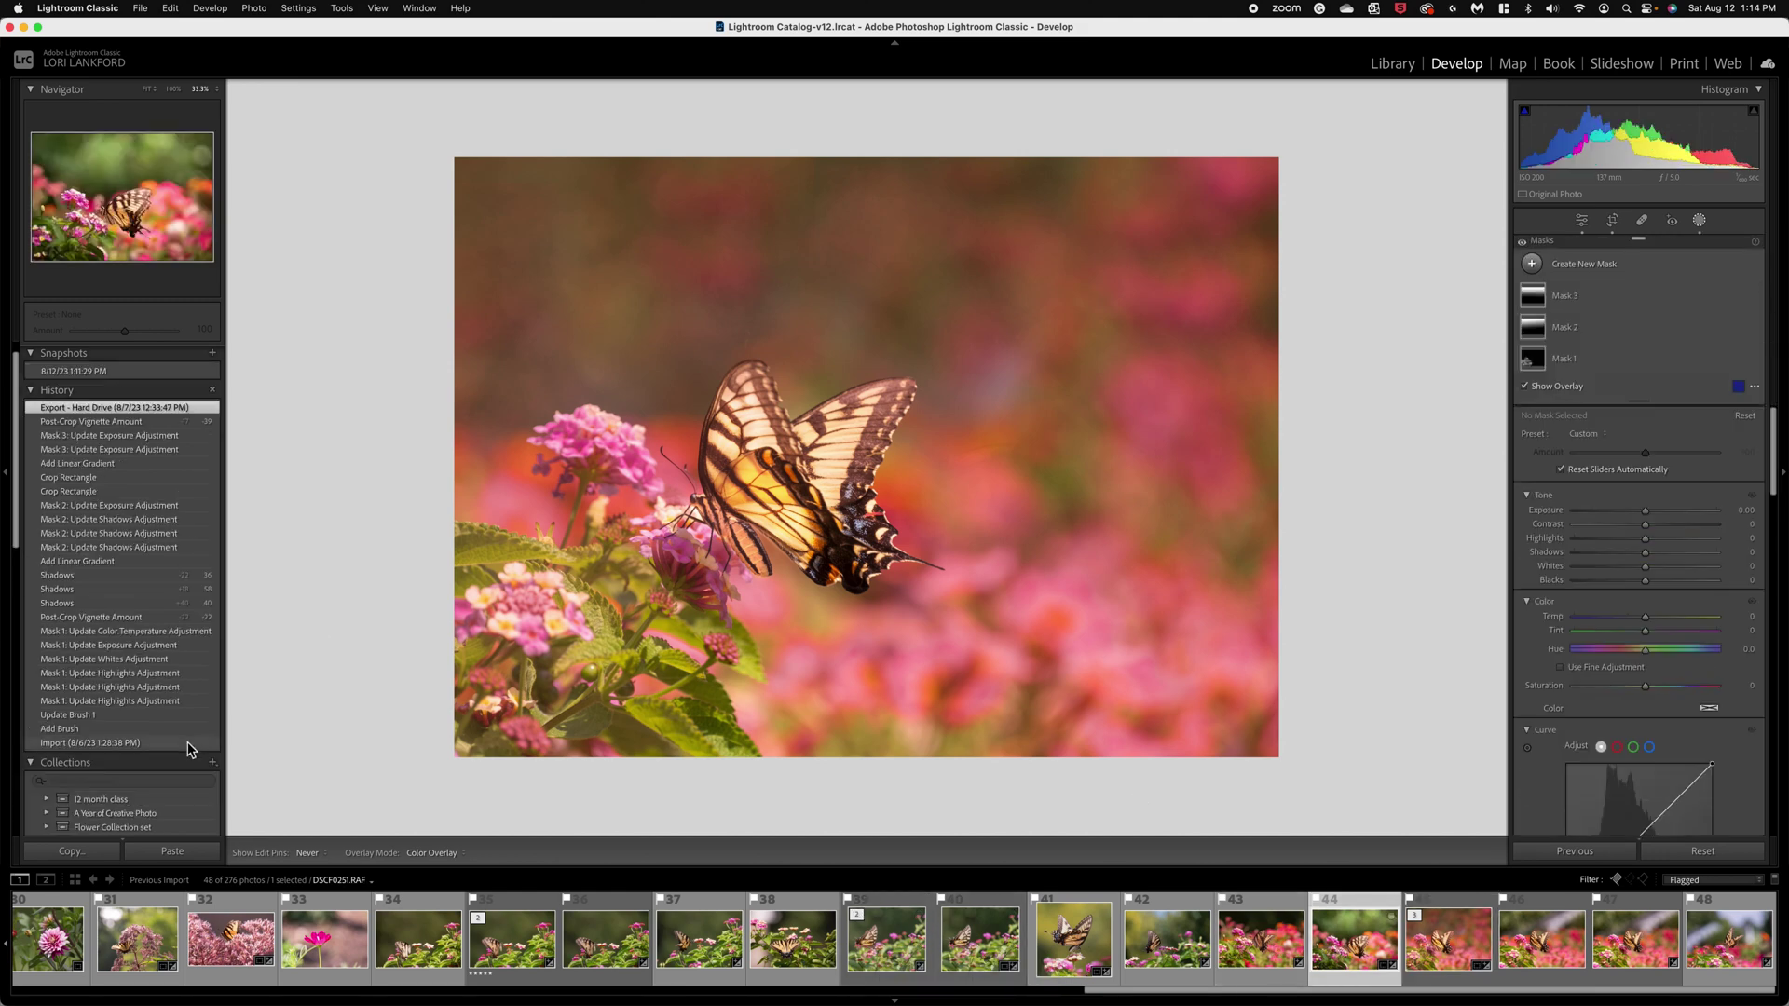
pyautogui.click(190, 745)
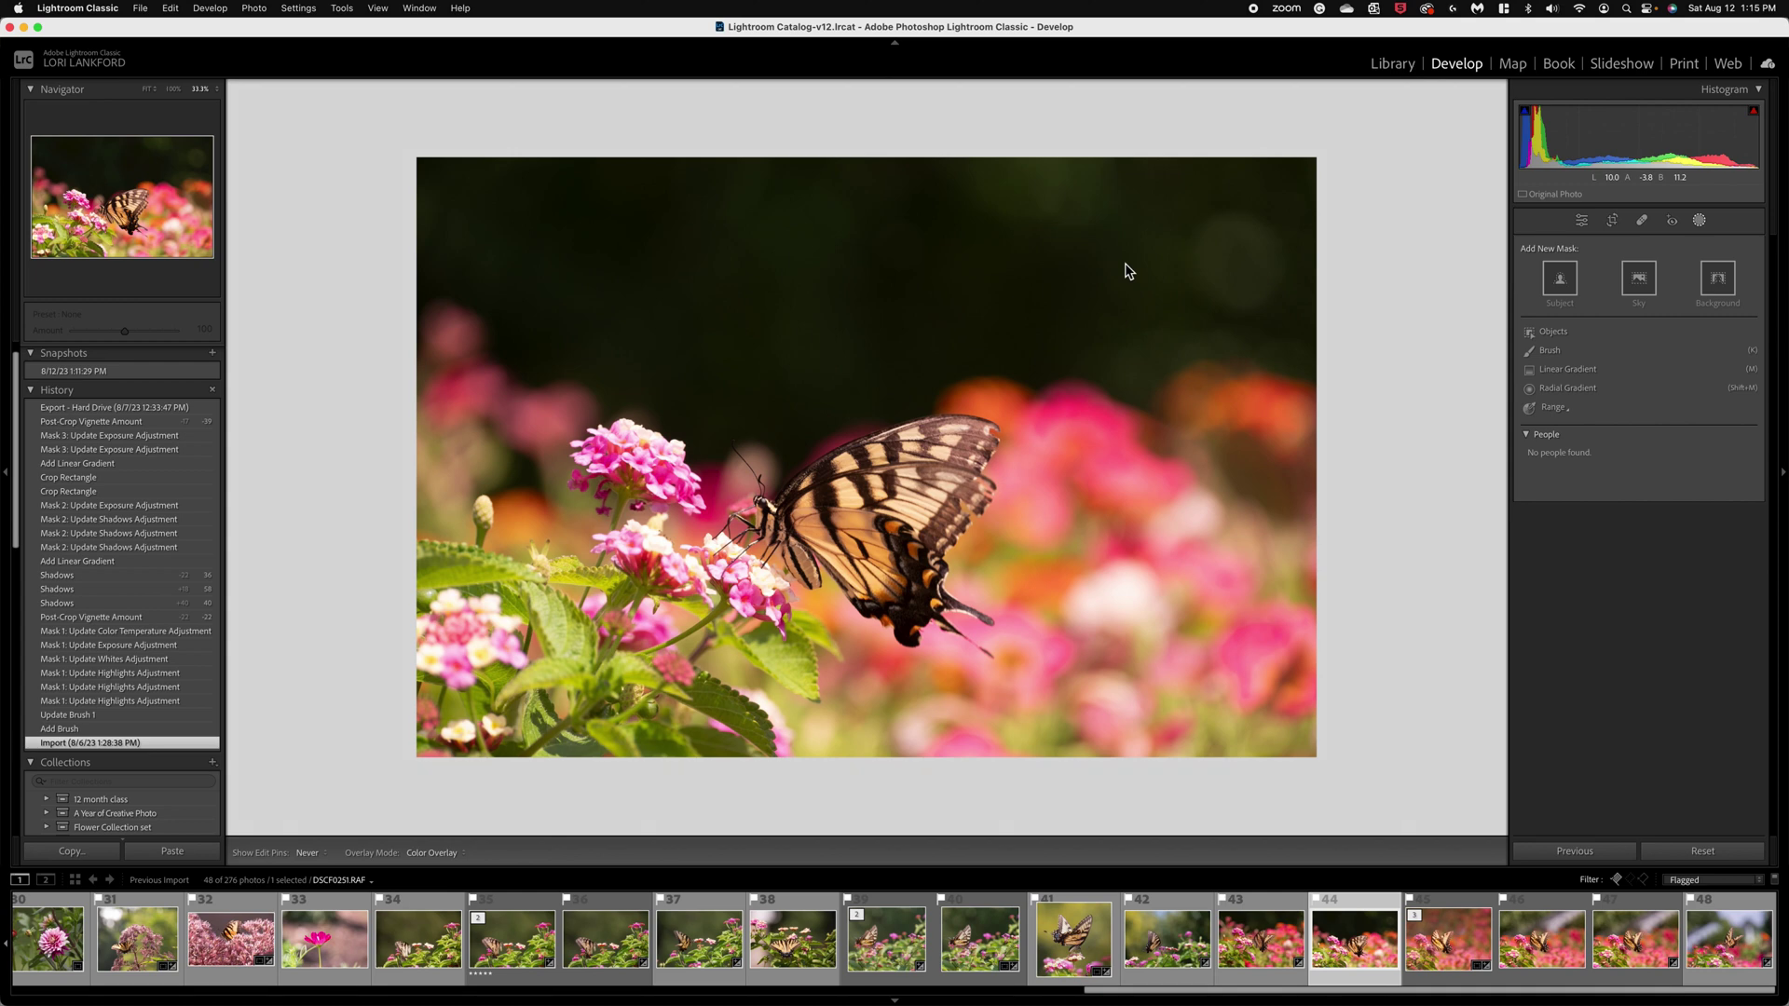
pyautogui.click(104, 730)
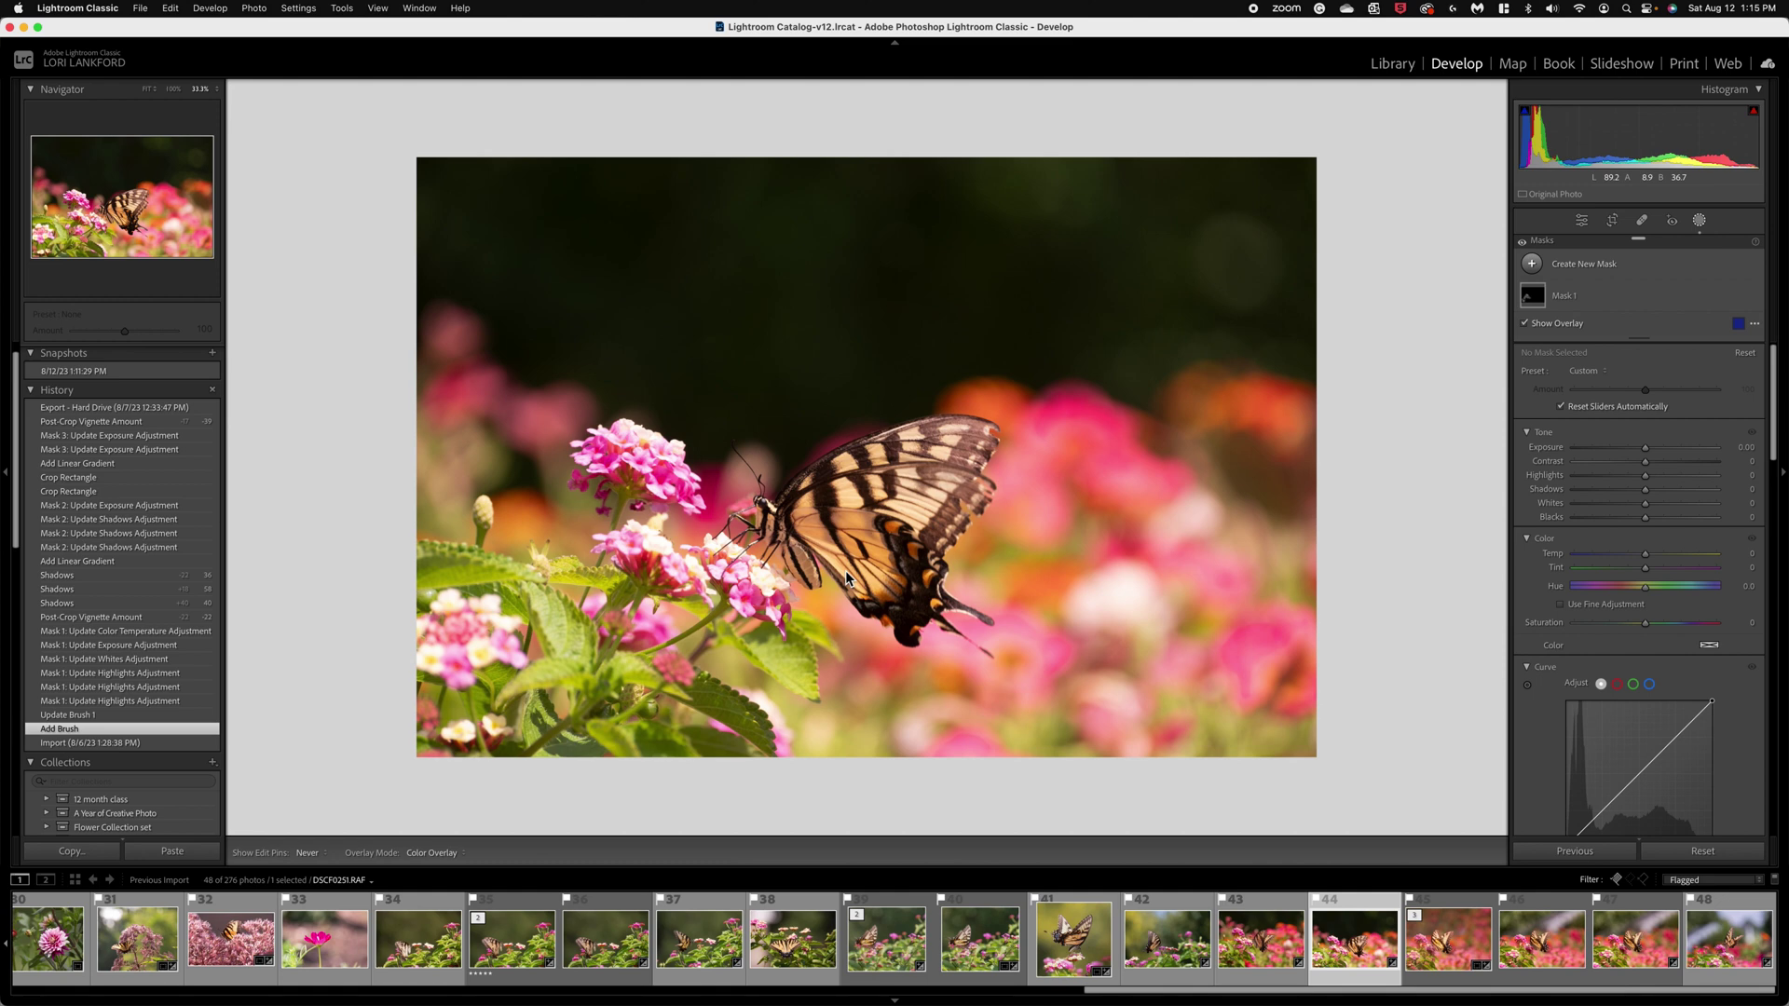
# Step: Step through history to the Mask 1 colour temperature state, inspecting Mask 1's brush component
pyautogui.click(143, 716)
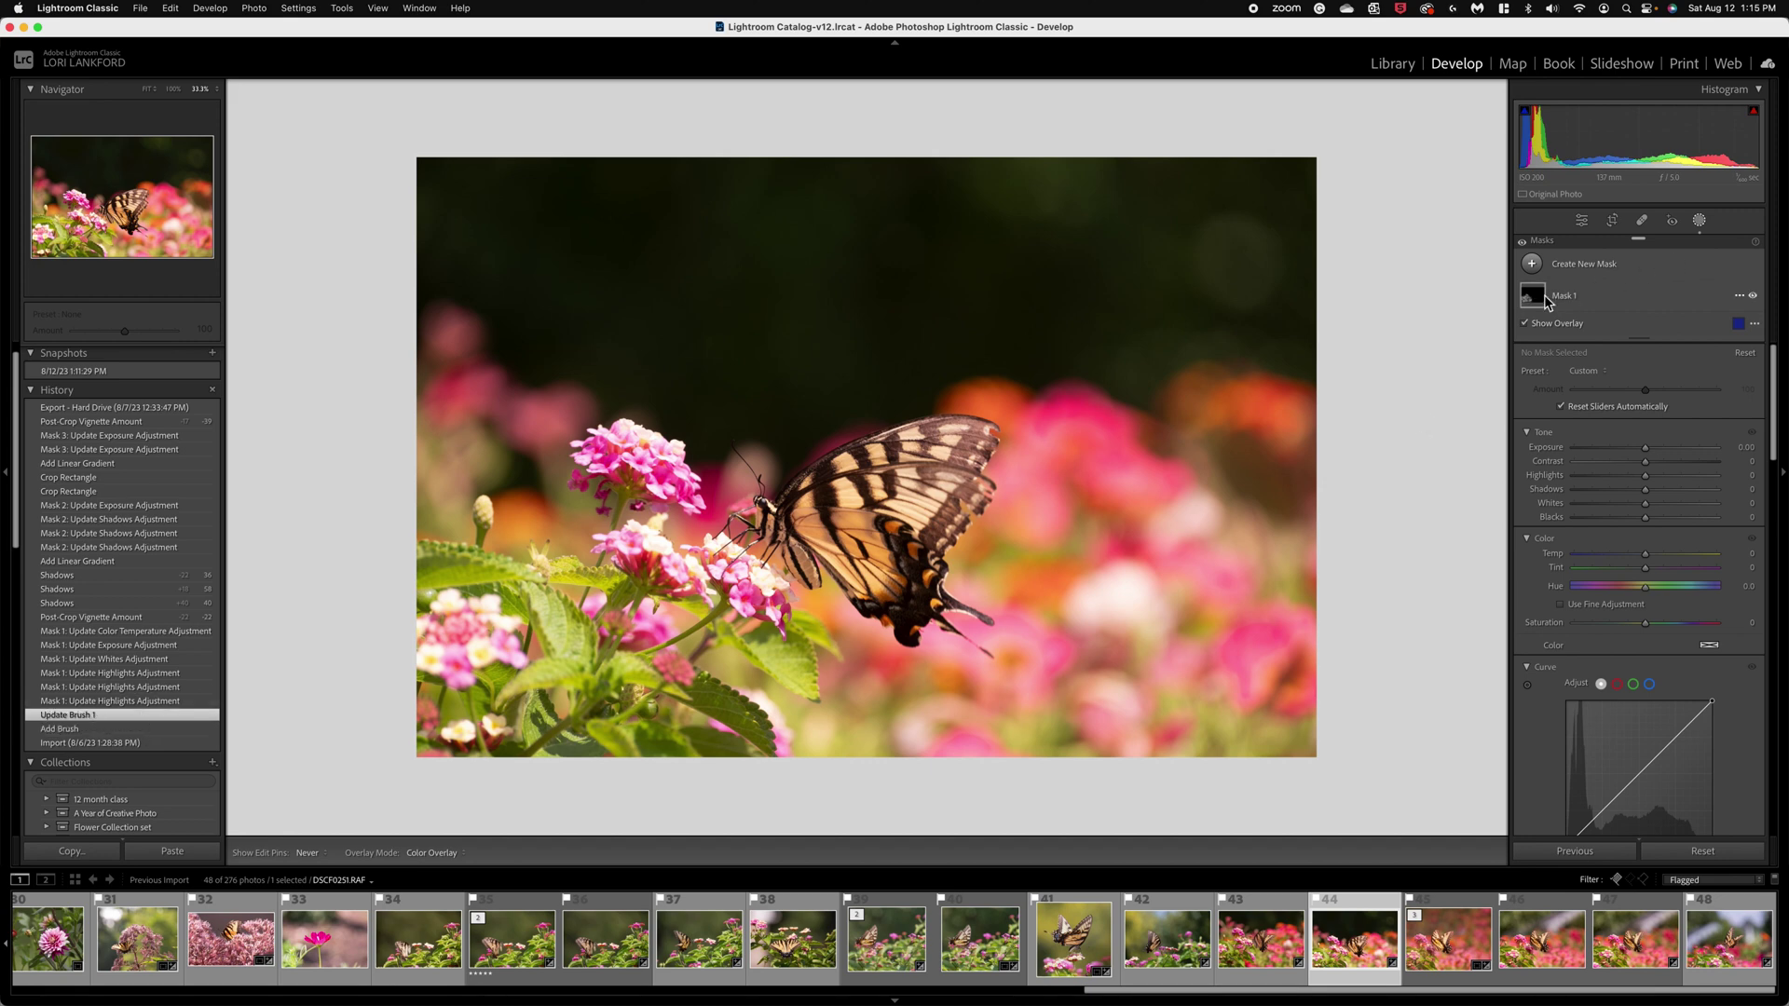
pyautogui.click(1531, 296)
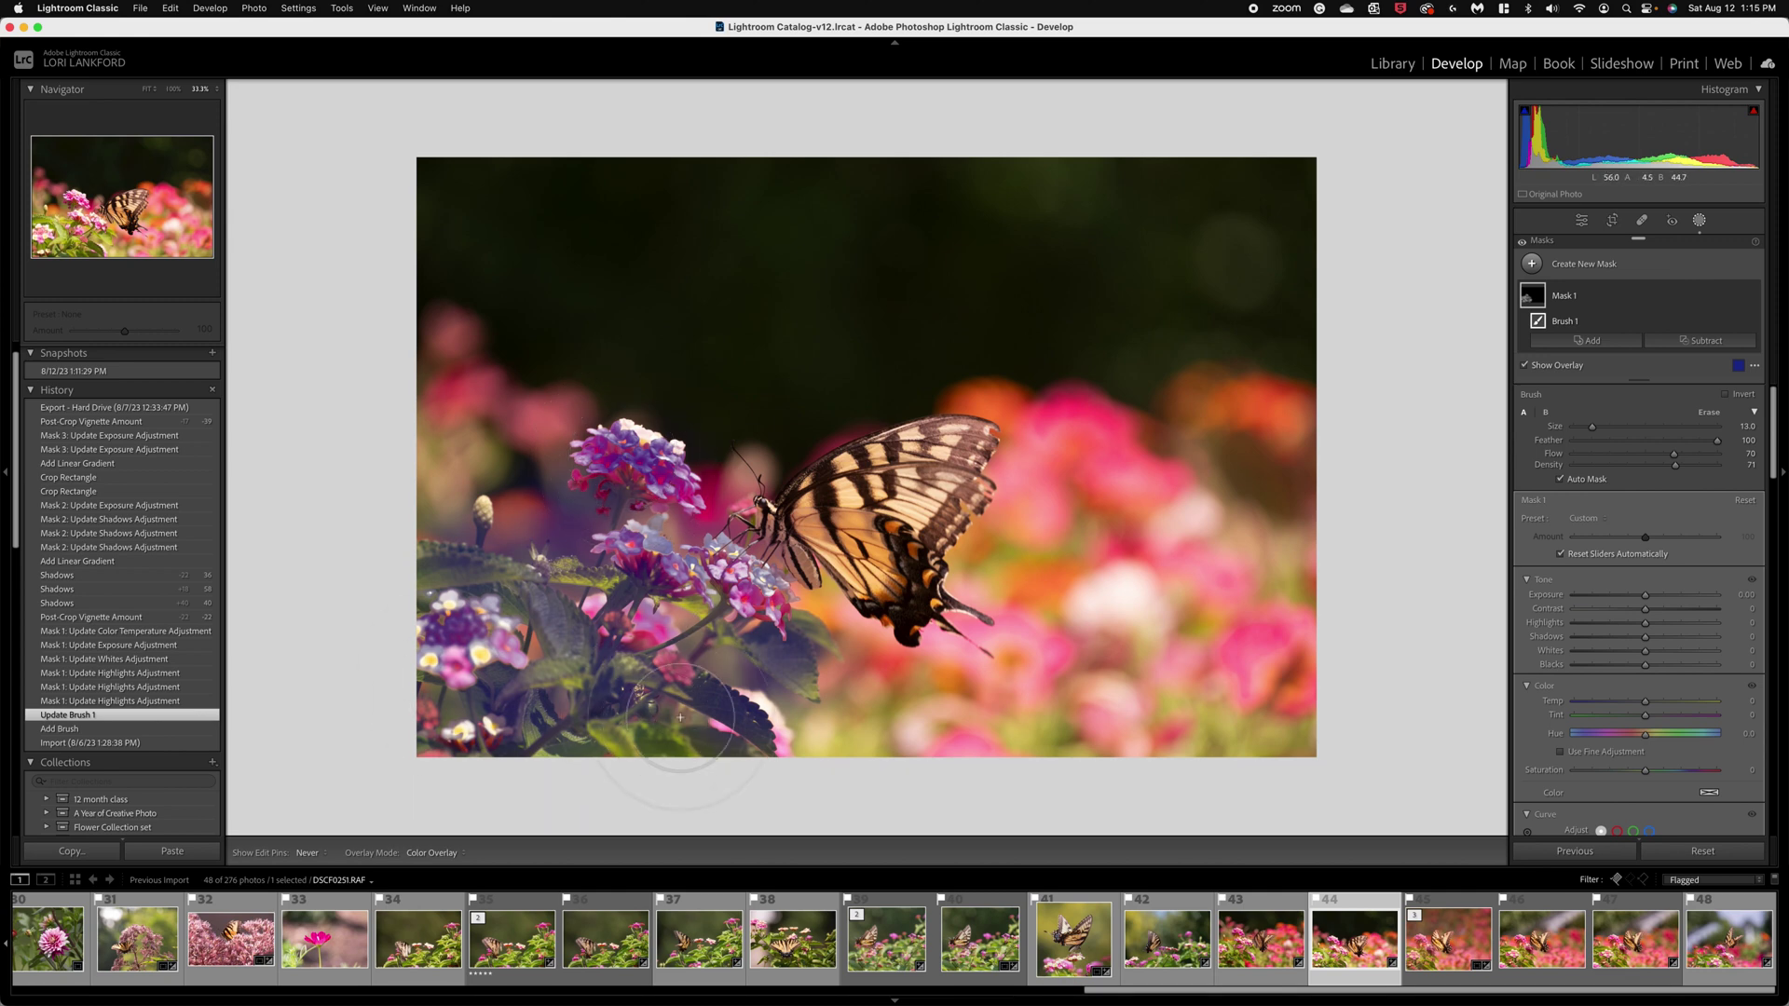
pyautogui.click(72, 661)
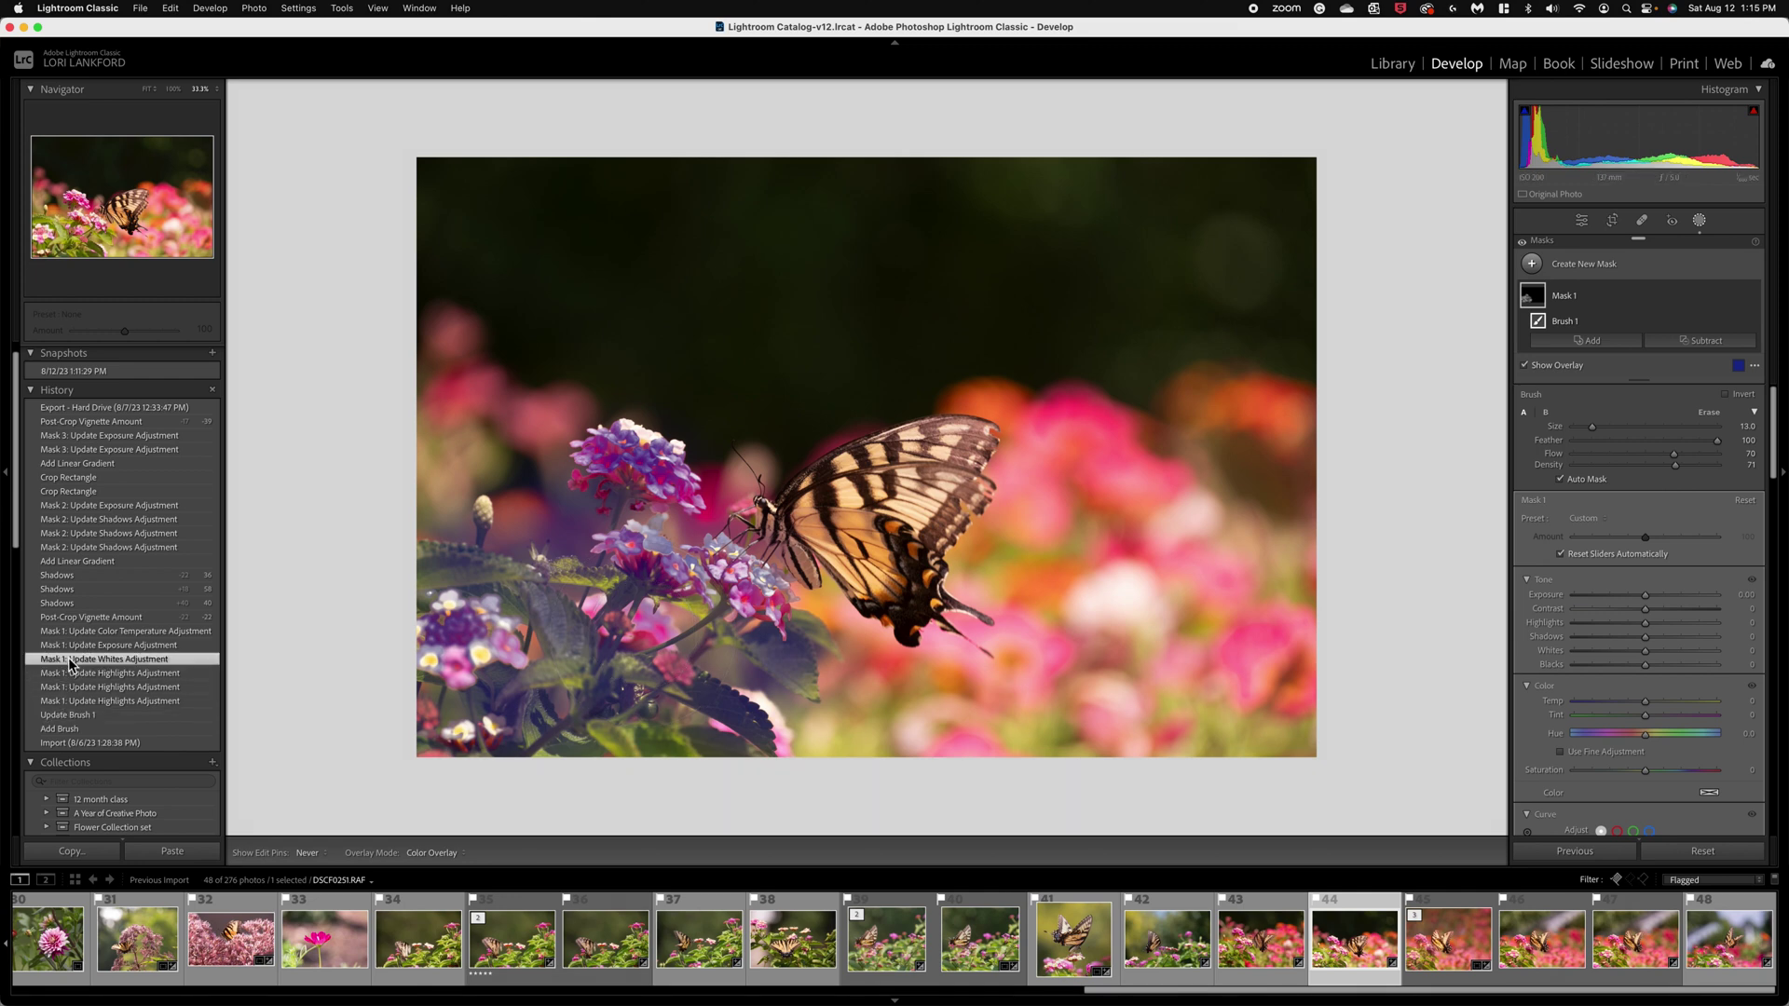
pyautogui.click(74, 645)
pyautogui.click(78, 632)
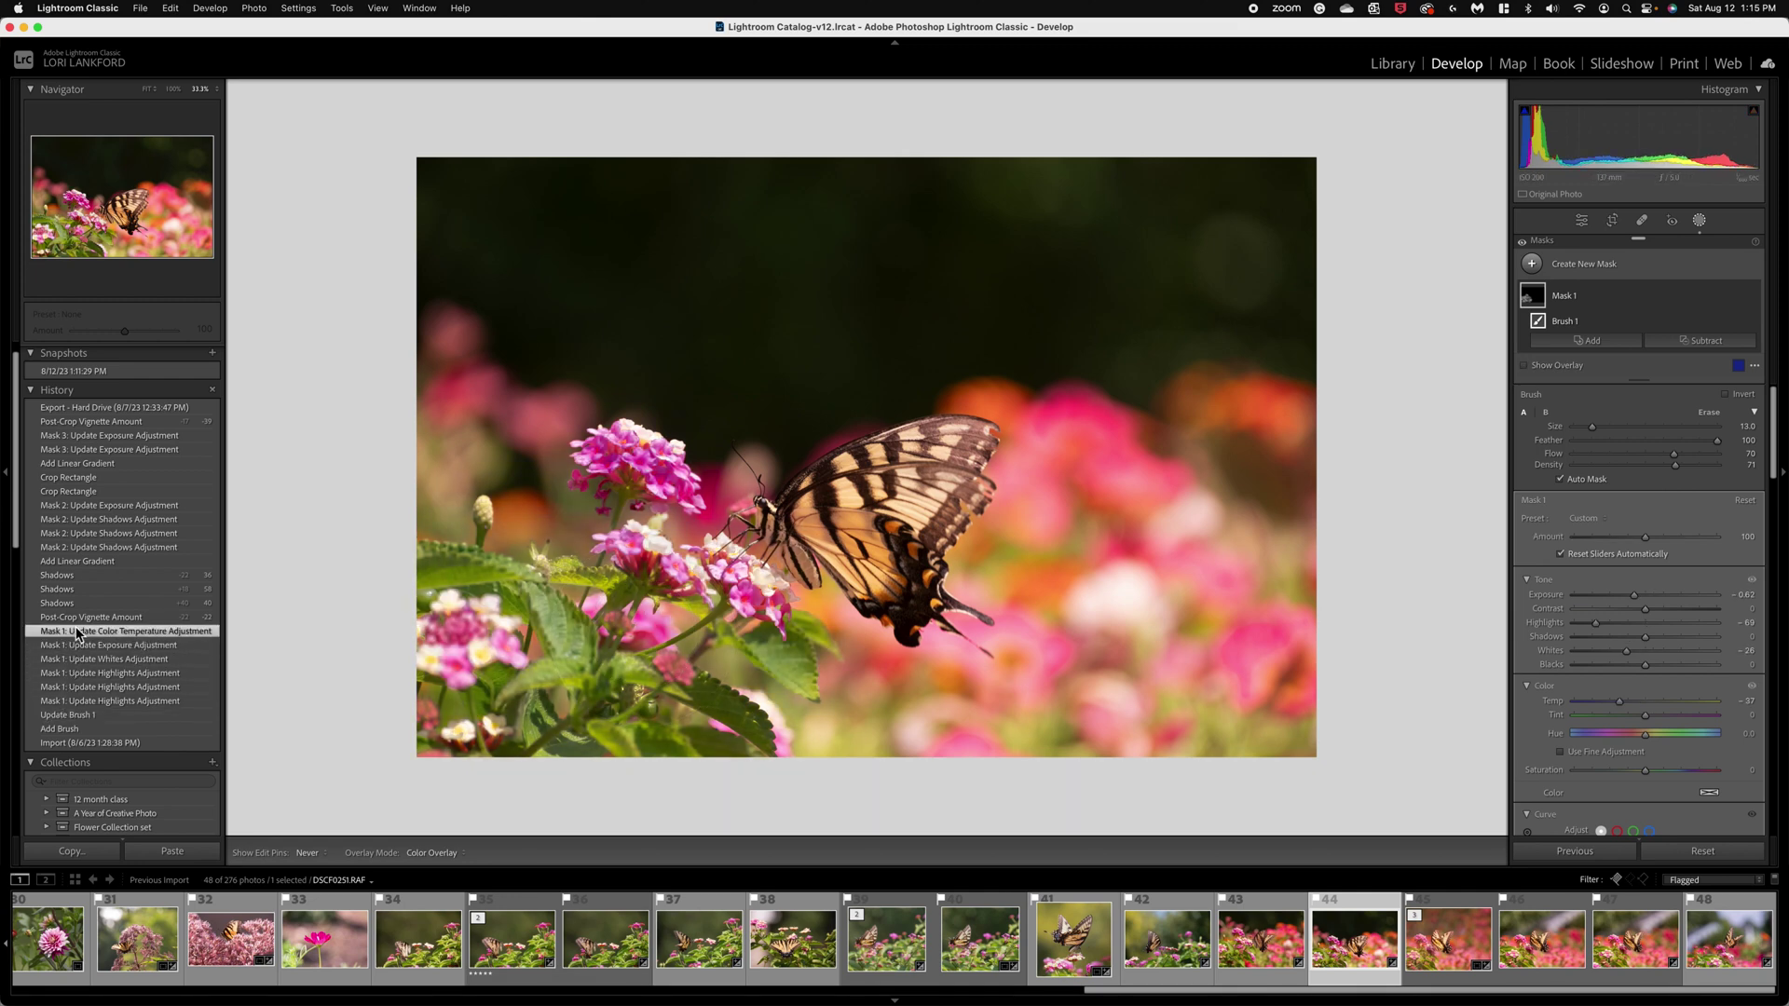
pyautogui.click(1532, 298)
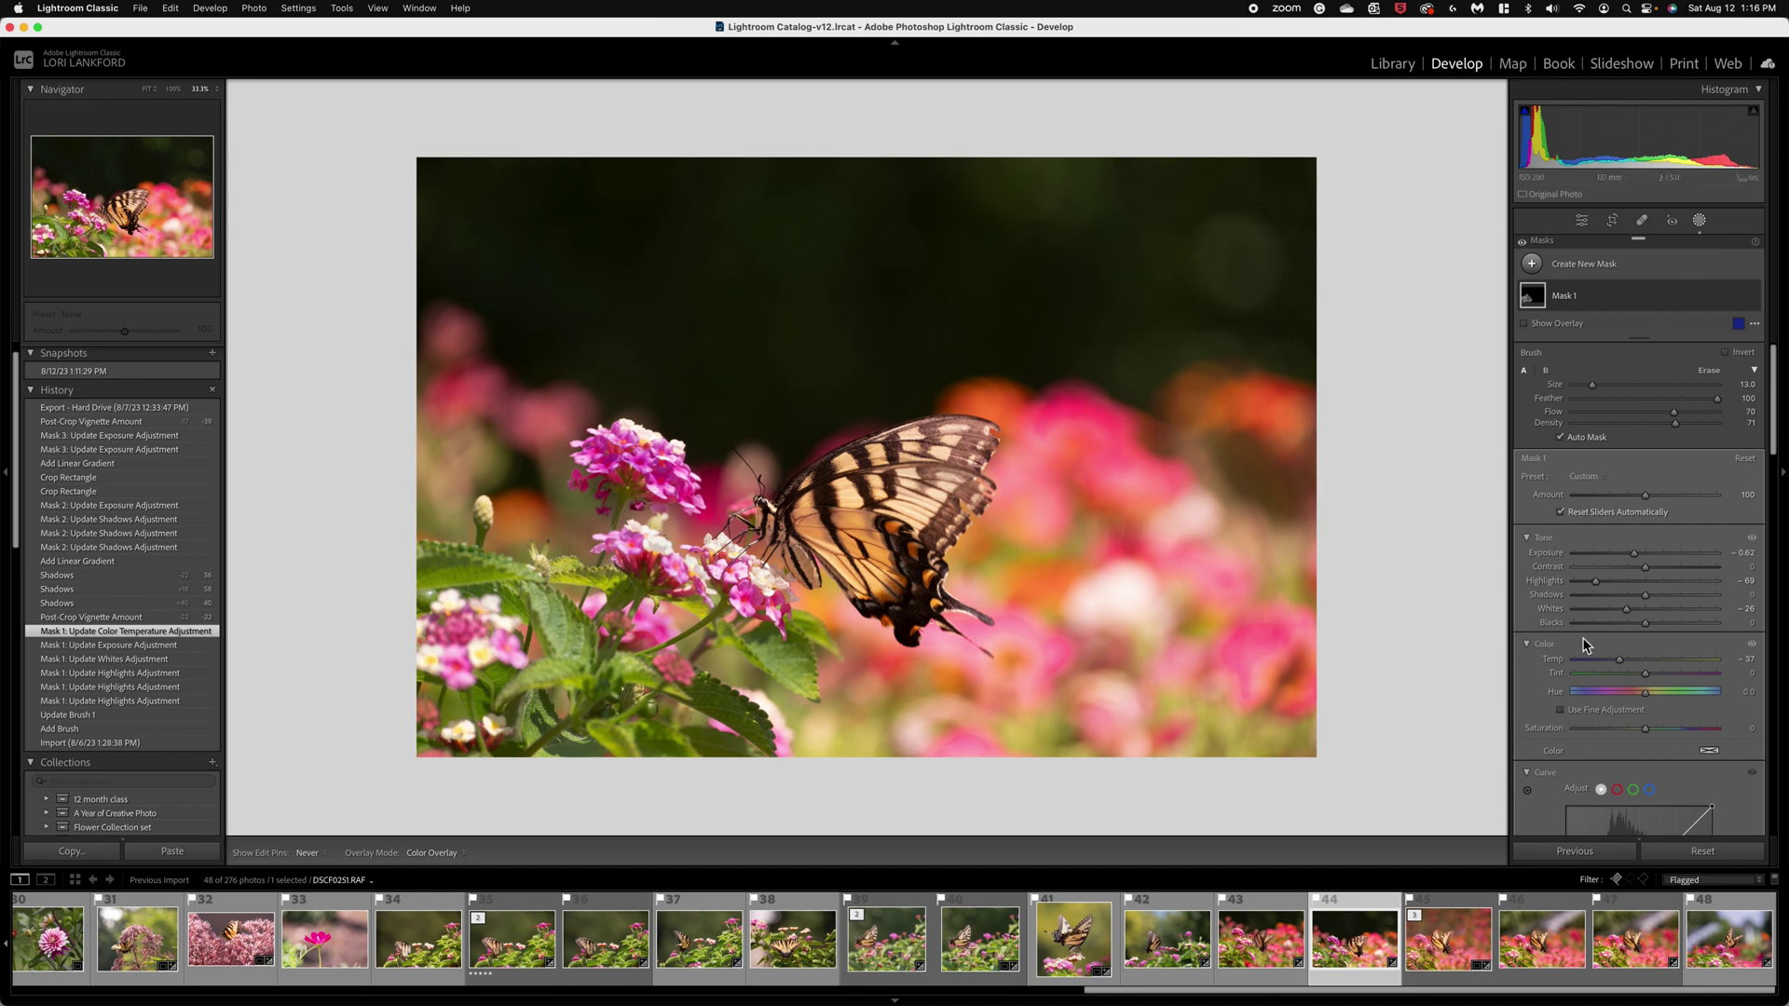
# Step: Compare before and after, and try a warmer Mask 1 Temp but undo it, keeping −37
pyautogui.press('\\')
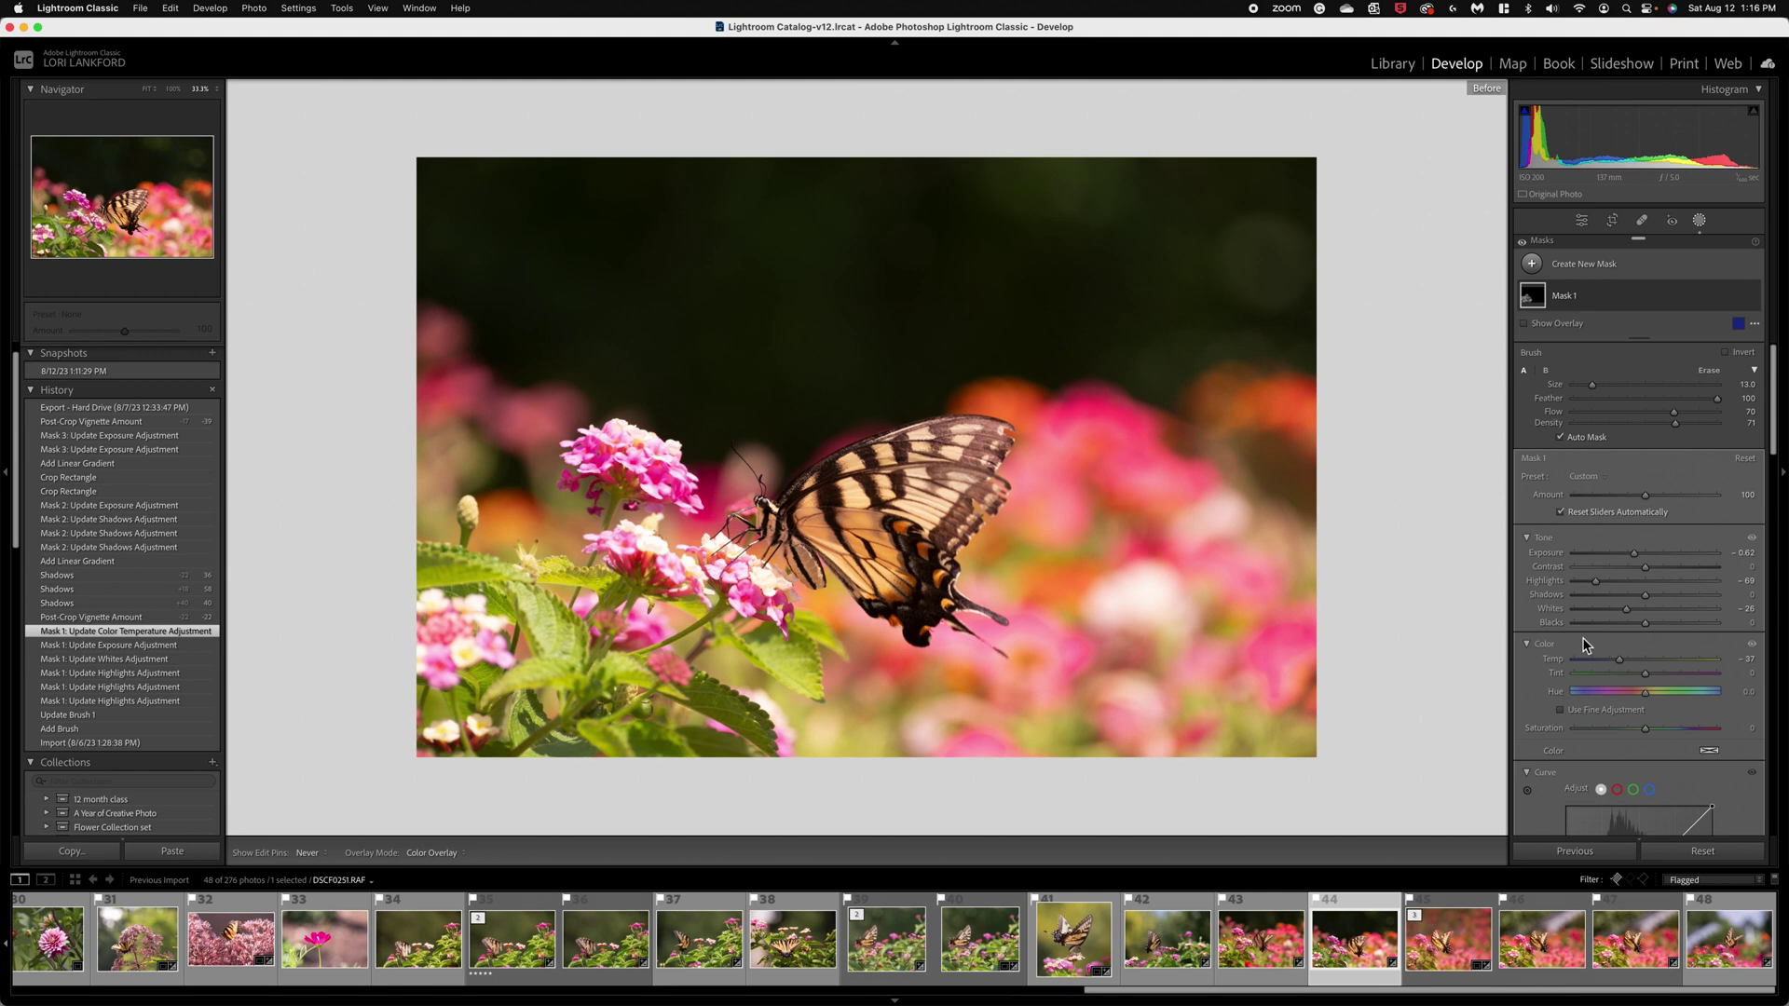
pyautogui.press('\\')
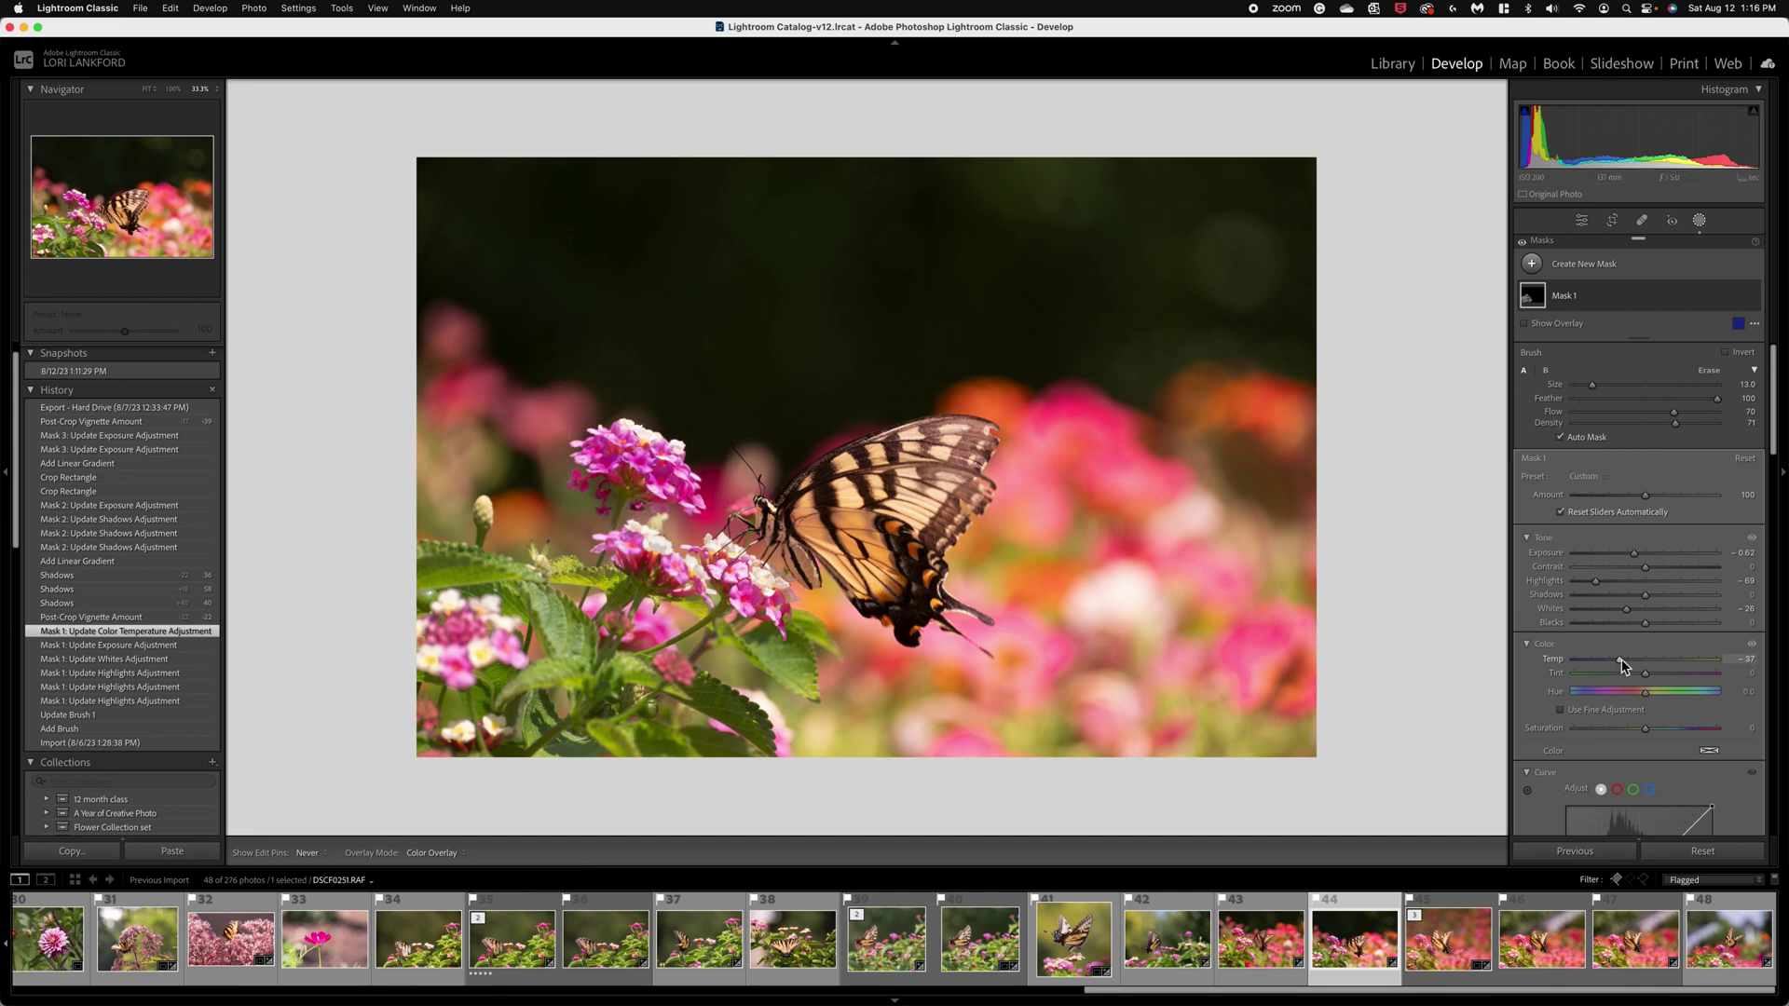
pyautogui.moveTo(1622, 660)
pyautogui.mouseDown()
pyautogui.moveTo(1647, 667)
pyautogui.moveTo(1627, 665)
pyautogui.mouseUp()
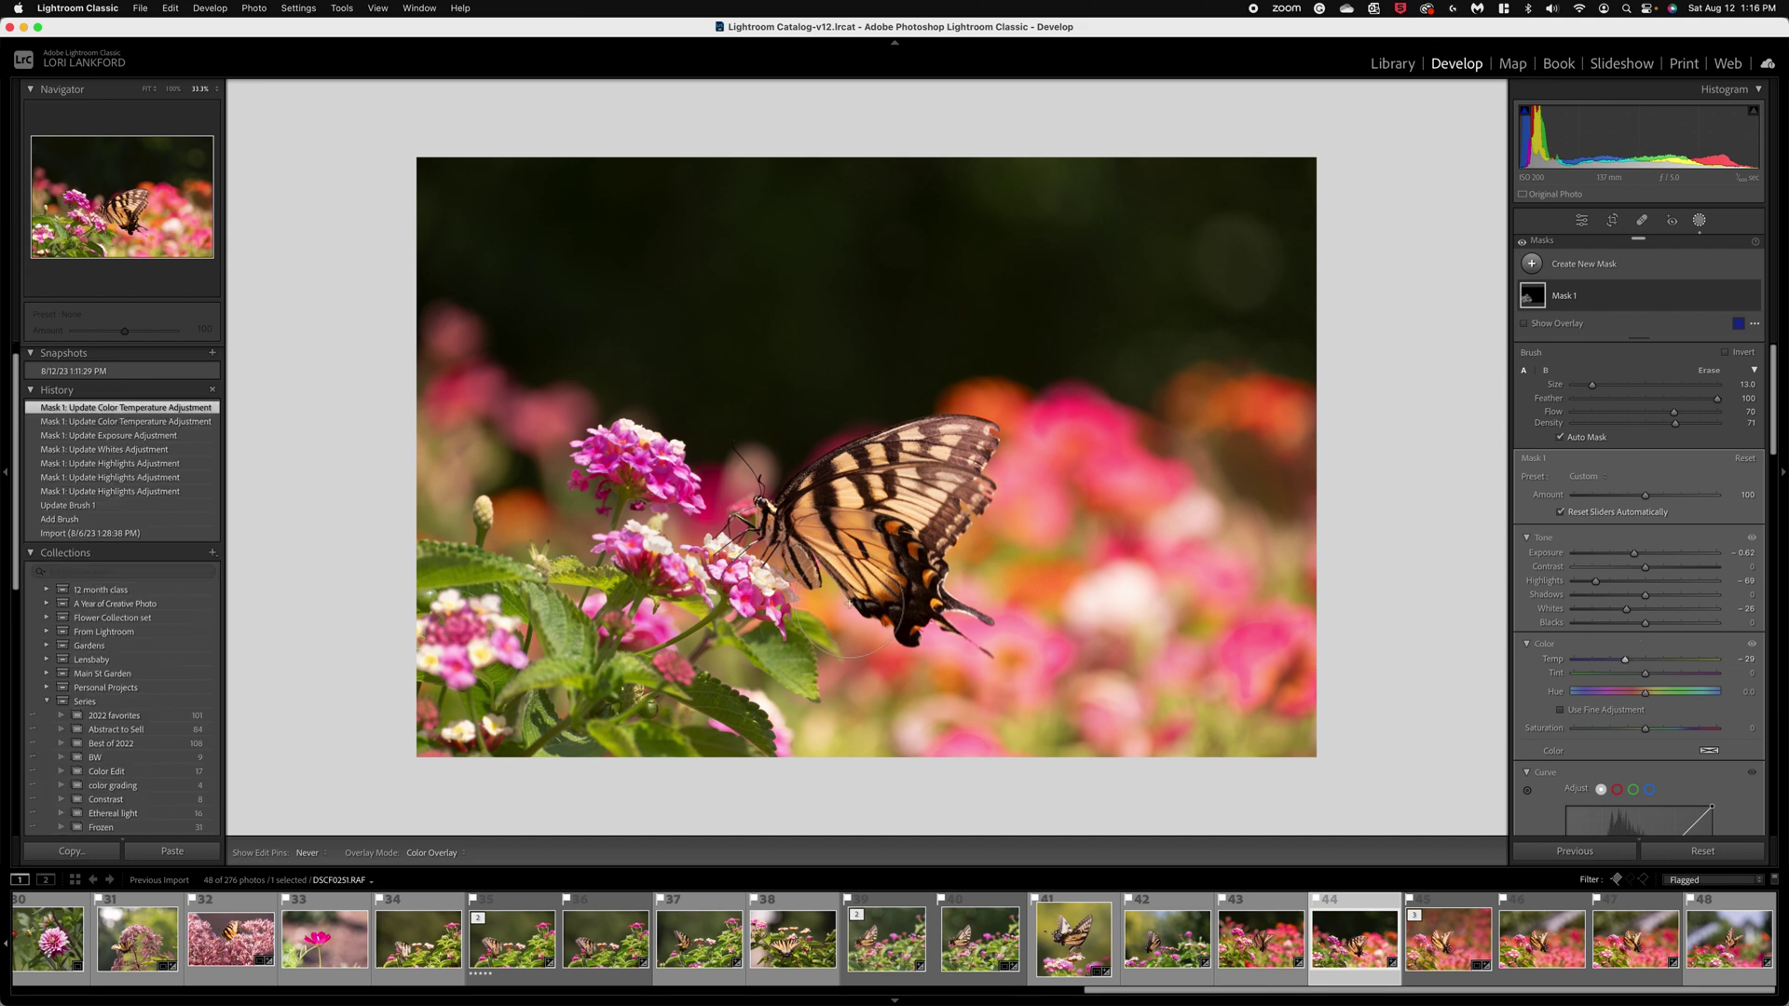
pyautogui.press('super+z')
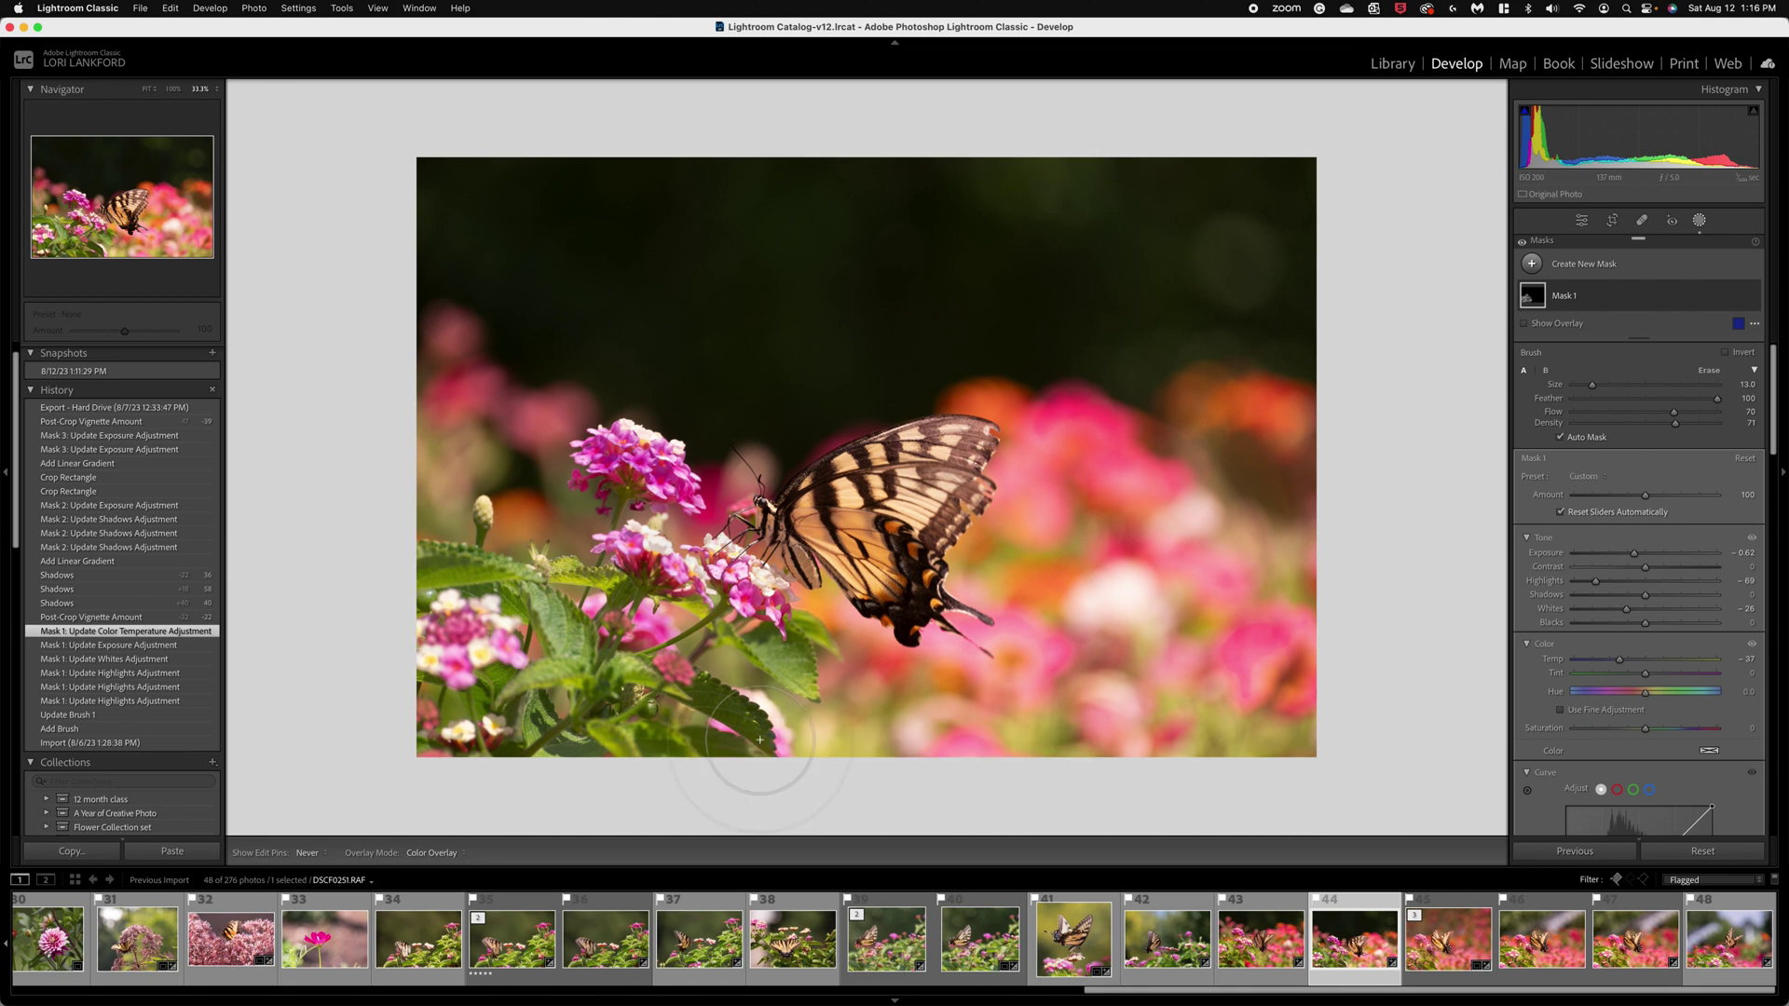
pyautogui.press('\\')
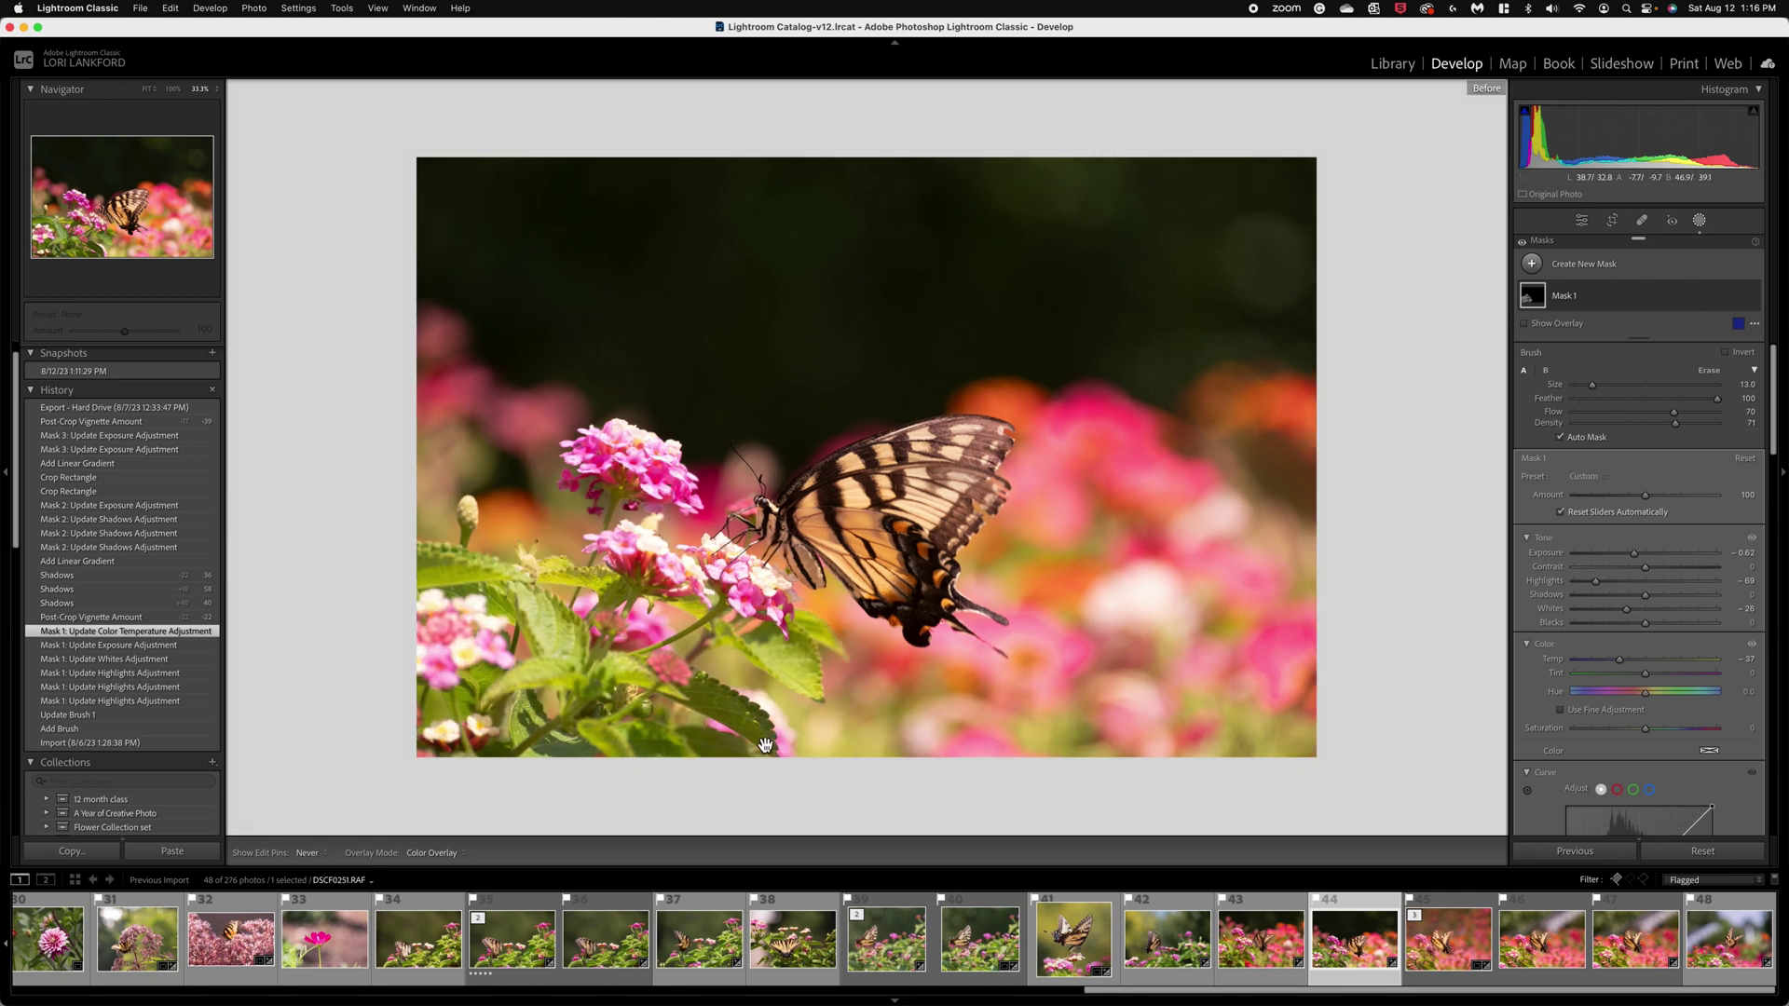
pyautogui.press('\\')
pyautogui.press('\\')
pyautogui.press('\\')
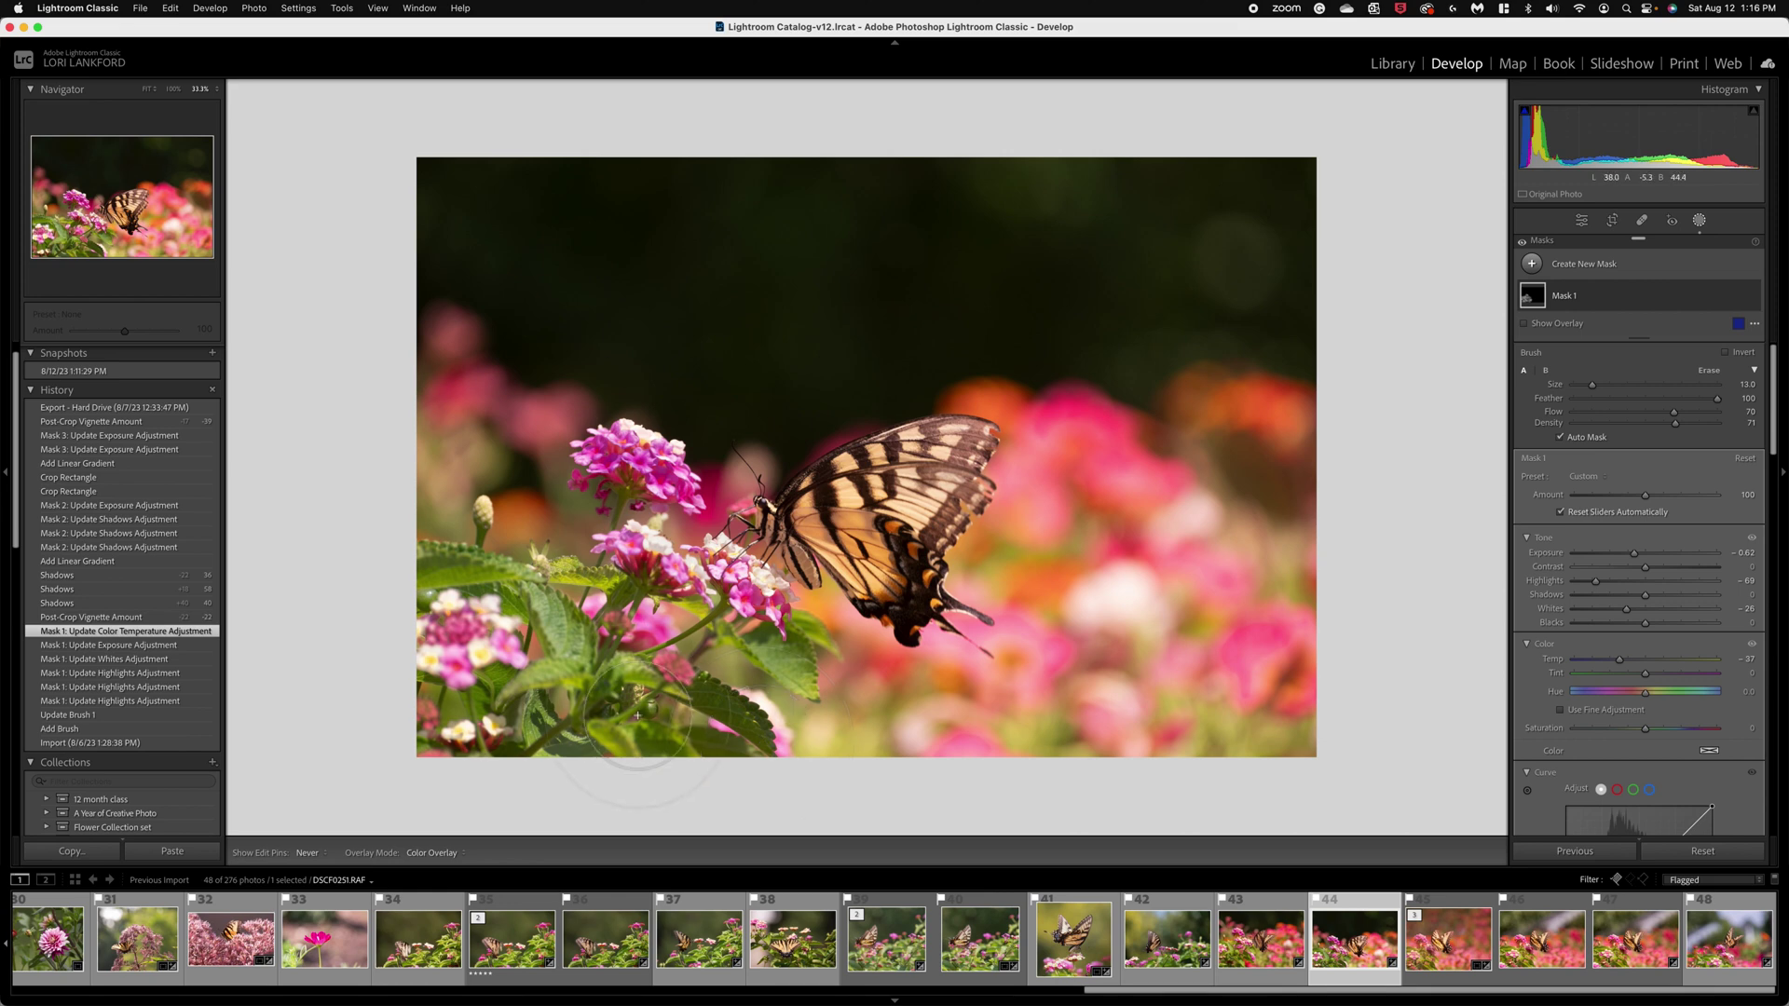
# Step: Step to the −22 Post-Crop Vignette Amount state and compare it with the before view
pyautogui.click(75, 619)
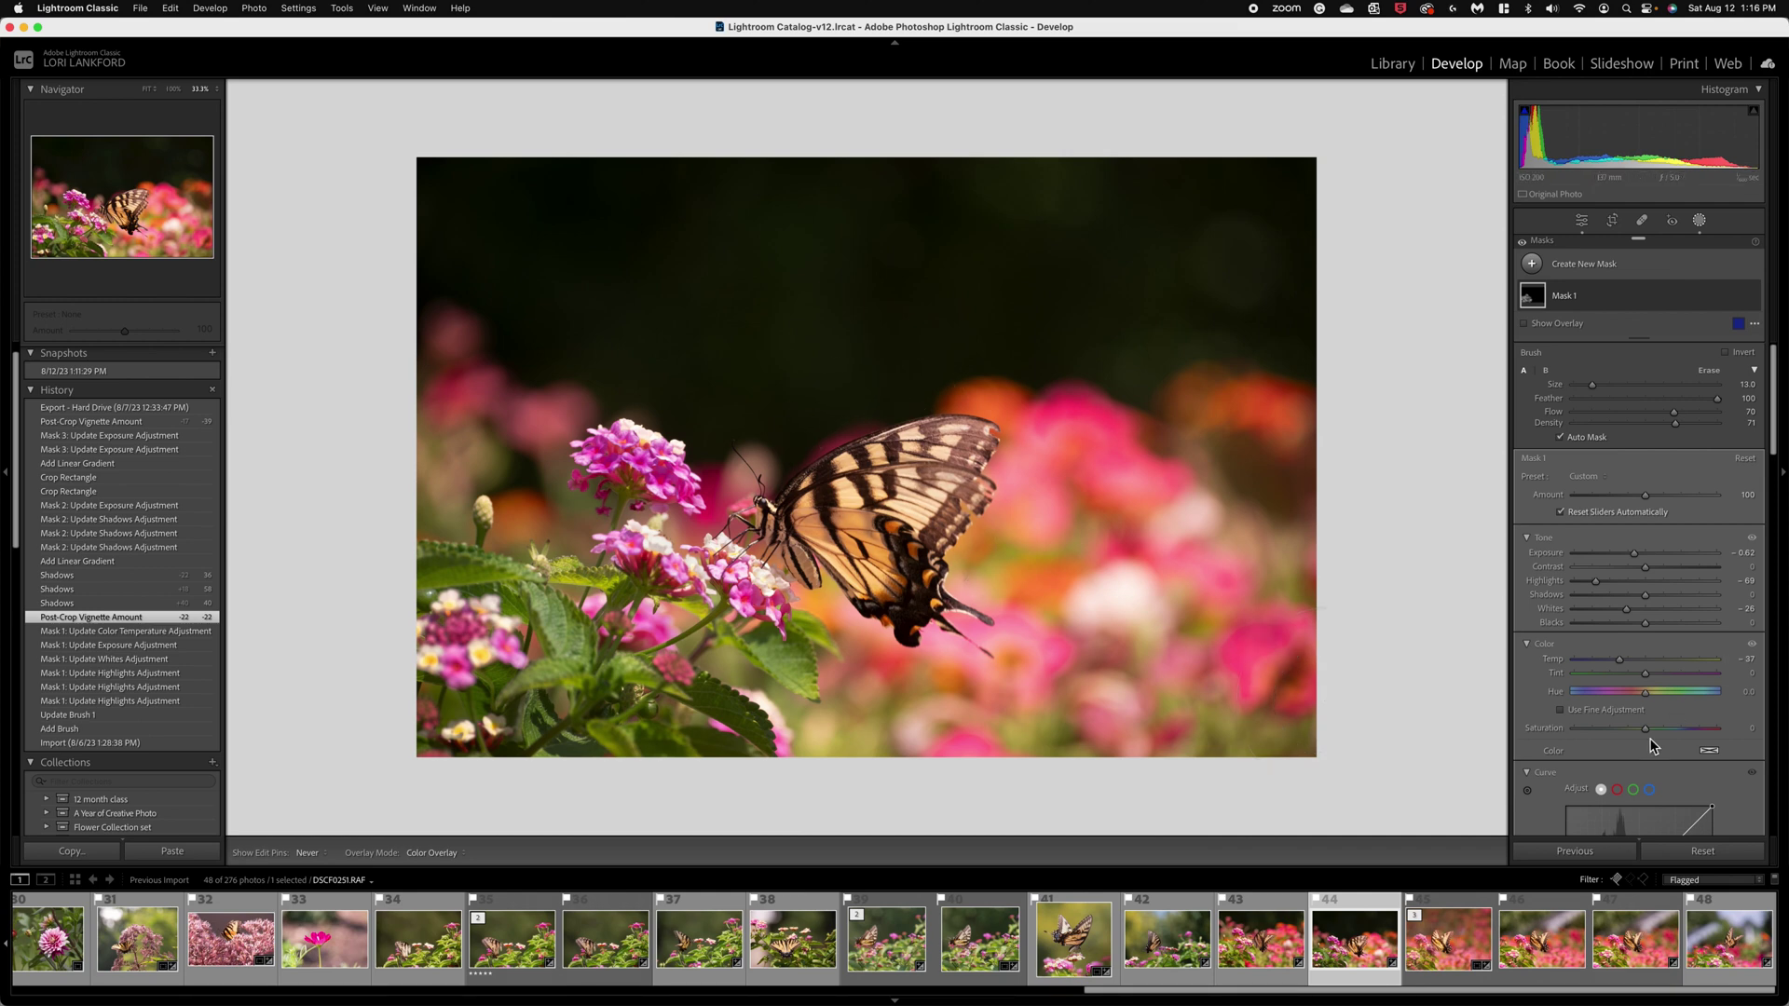
pyautogui.scroll(-10, 1652, 746)
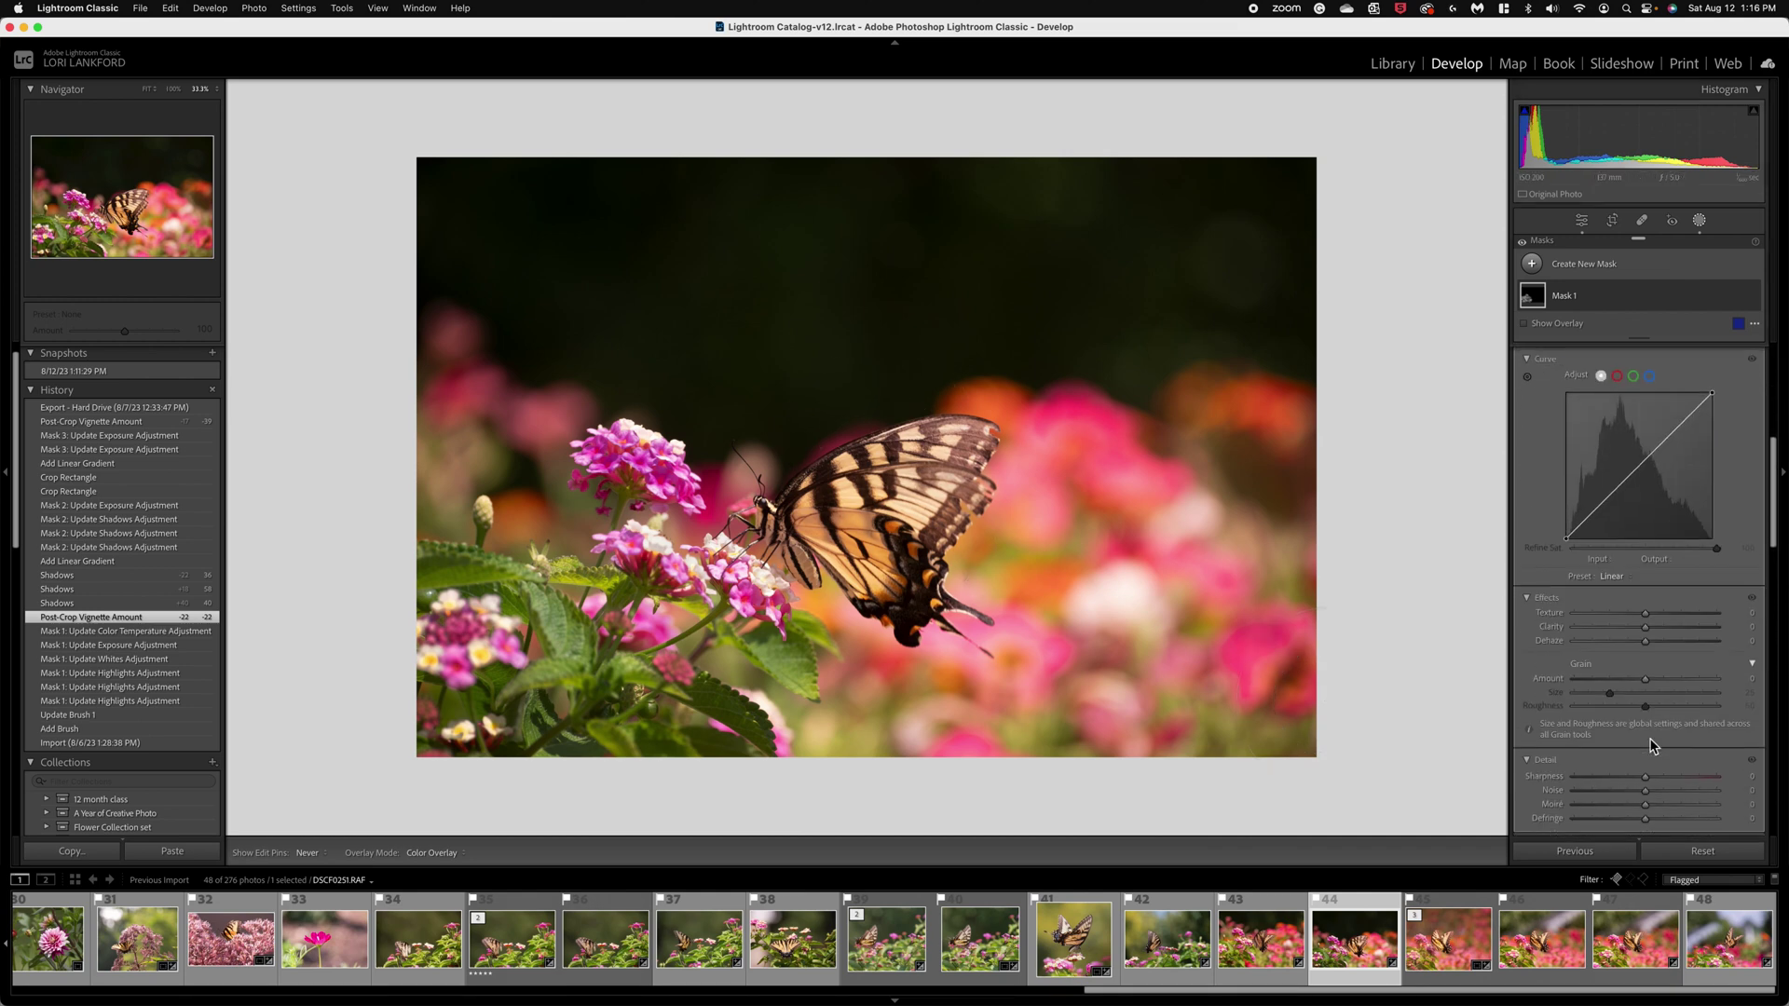
pyautogui.scroll(5, 1652, 745)
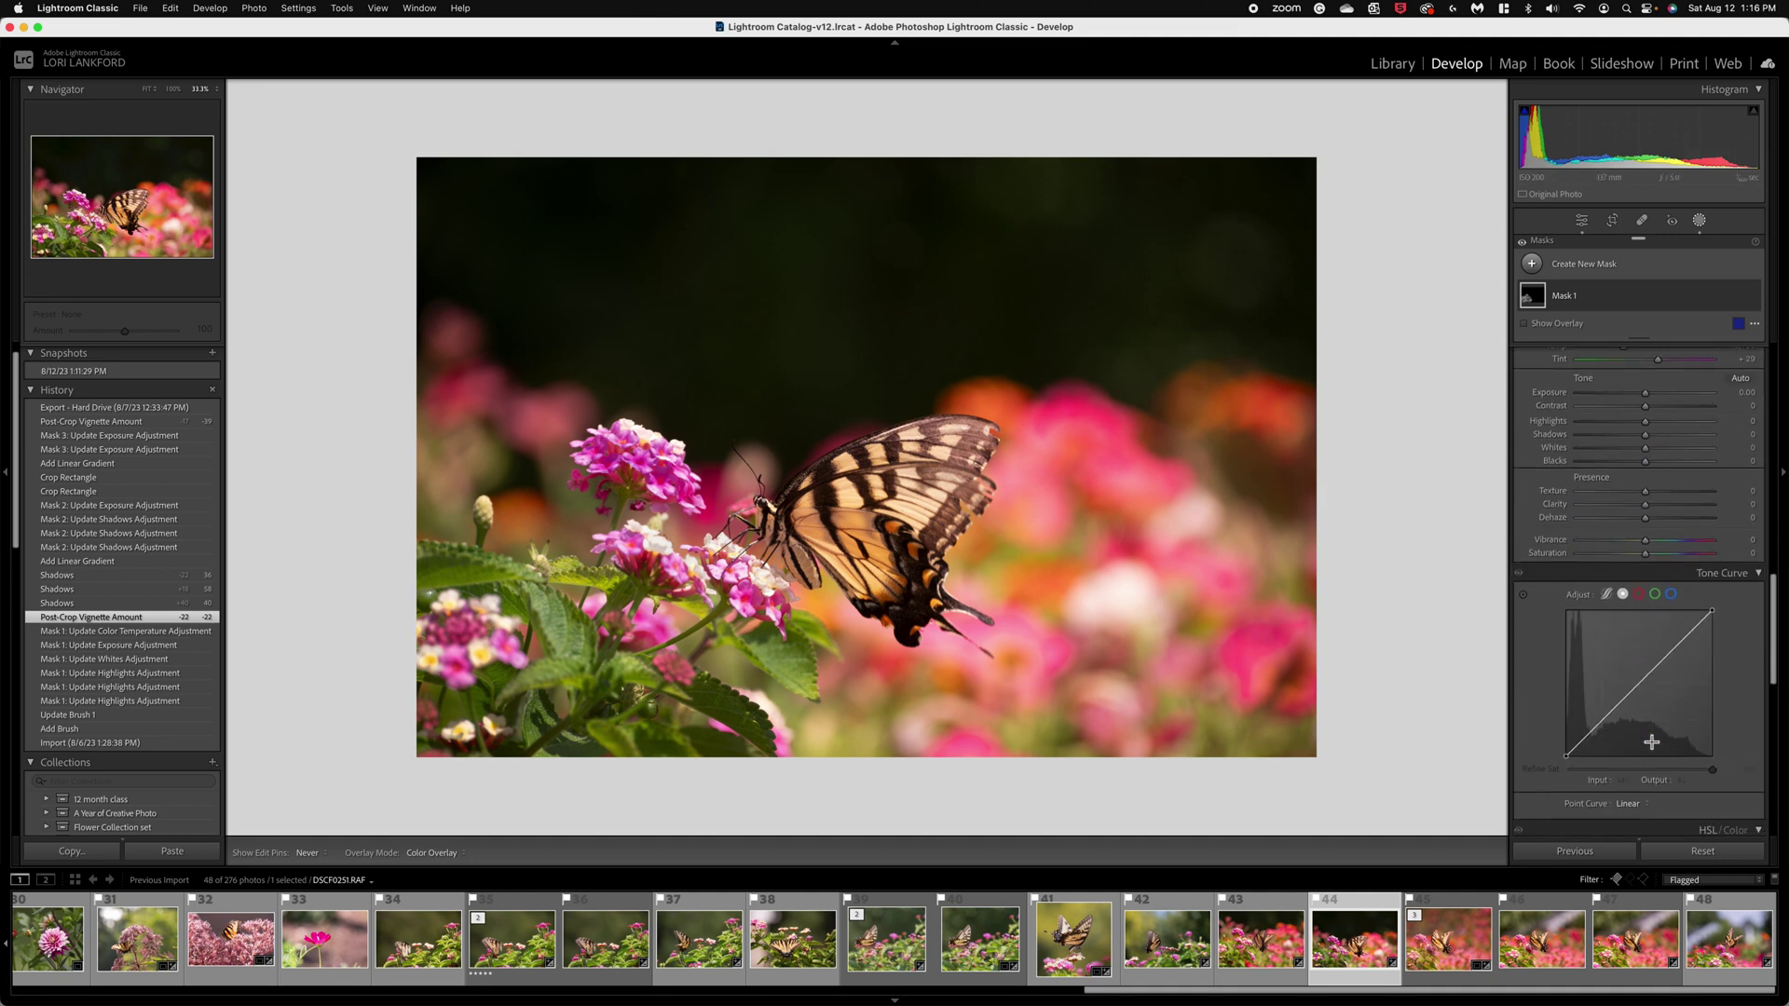
pyautogui.scroll(-10, 1651, 742)
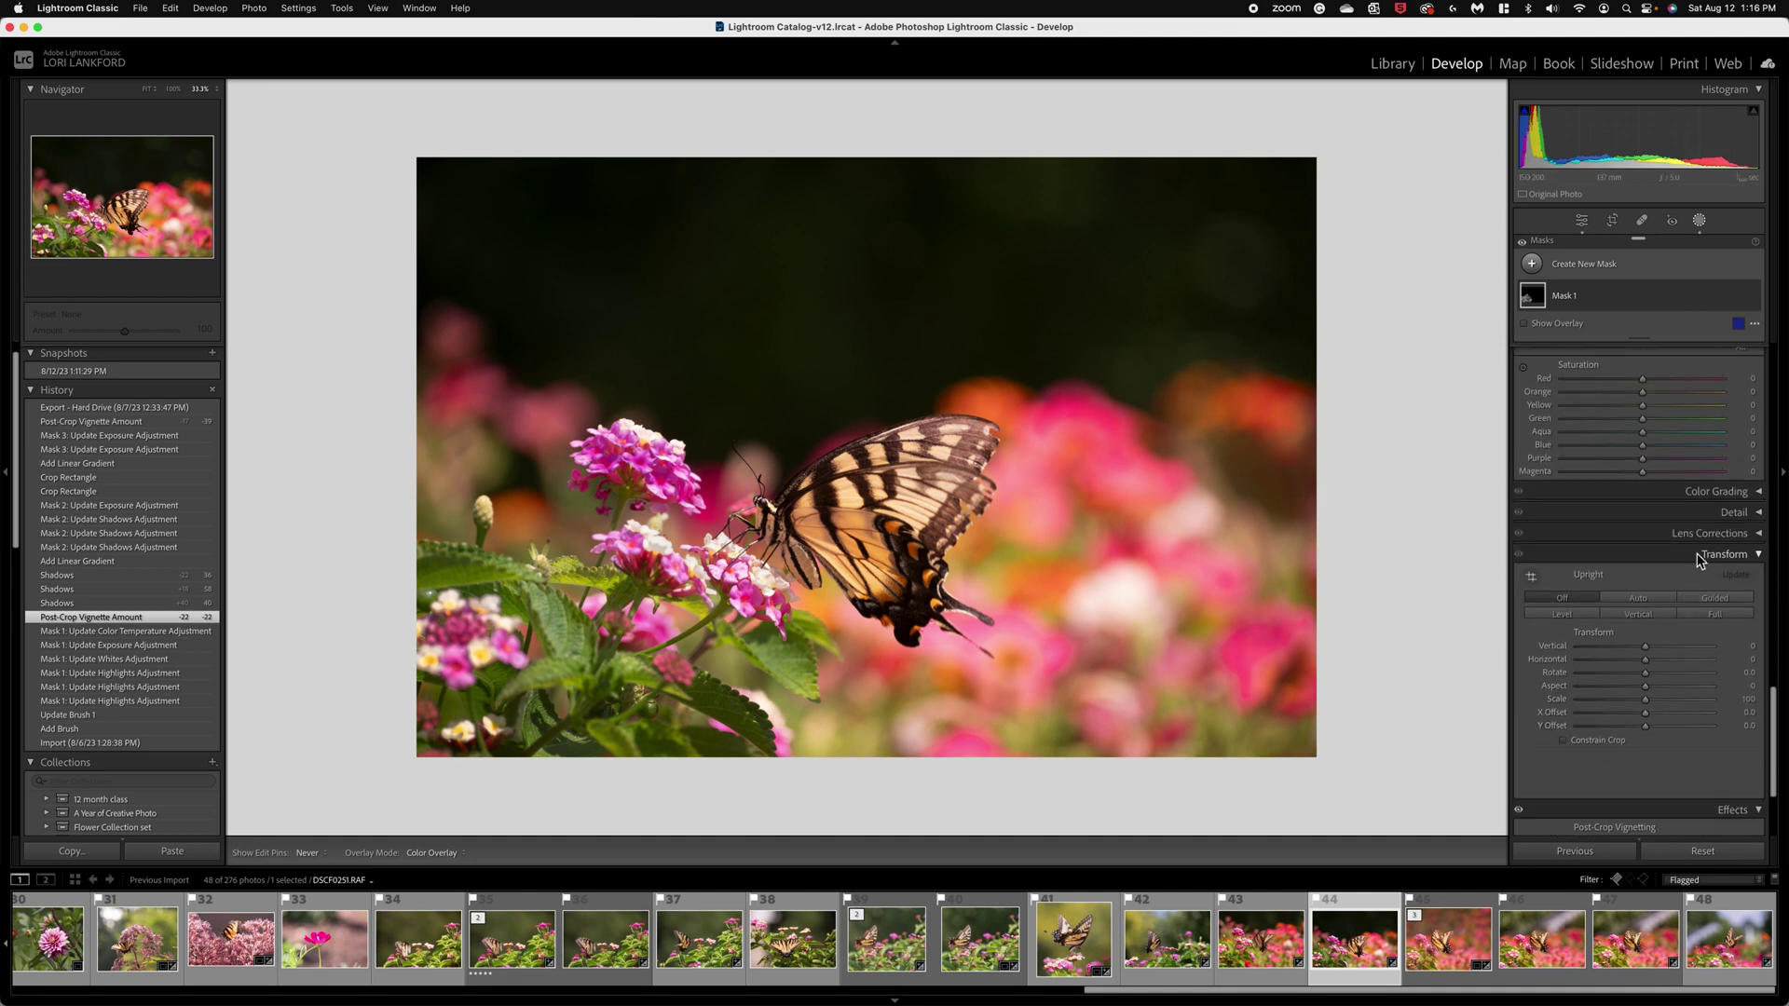
pyautogui.scroll(3, 1697, 560)
pyautogui.scroll(1, 1698, 560)
pyautogui.scroll(-4, 1698, 560)
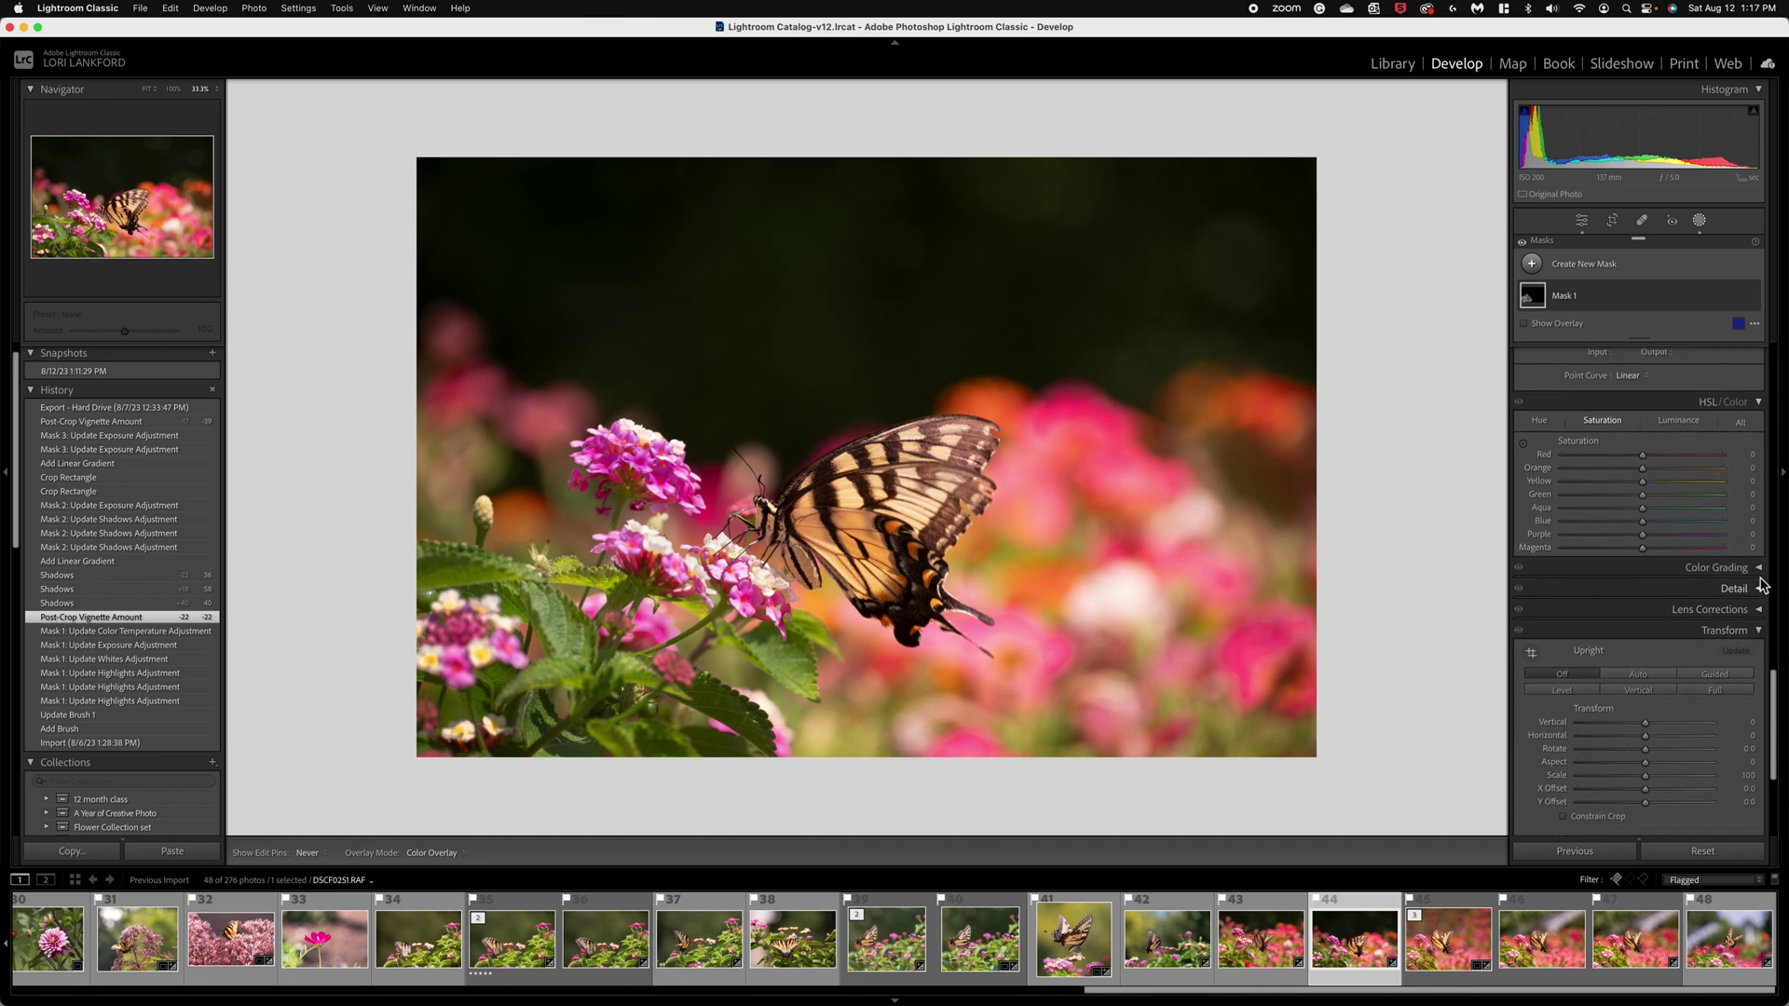
pyautogui.scroll(-10, 1733, 650)
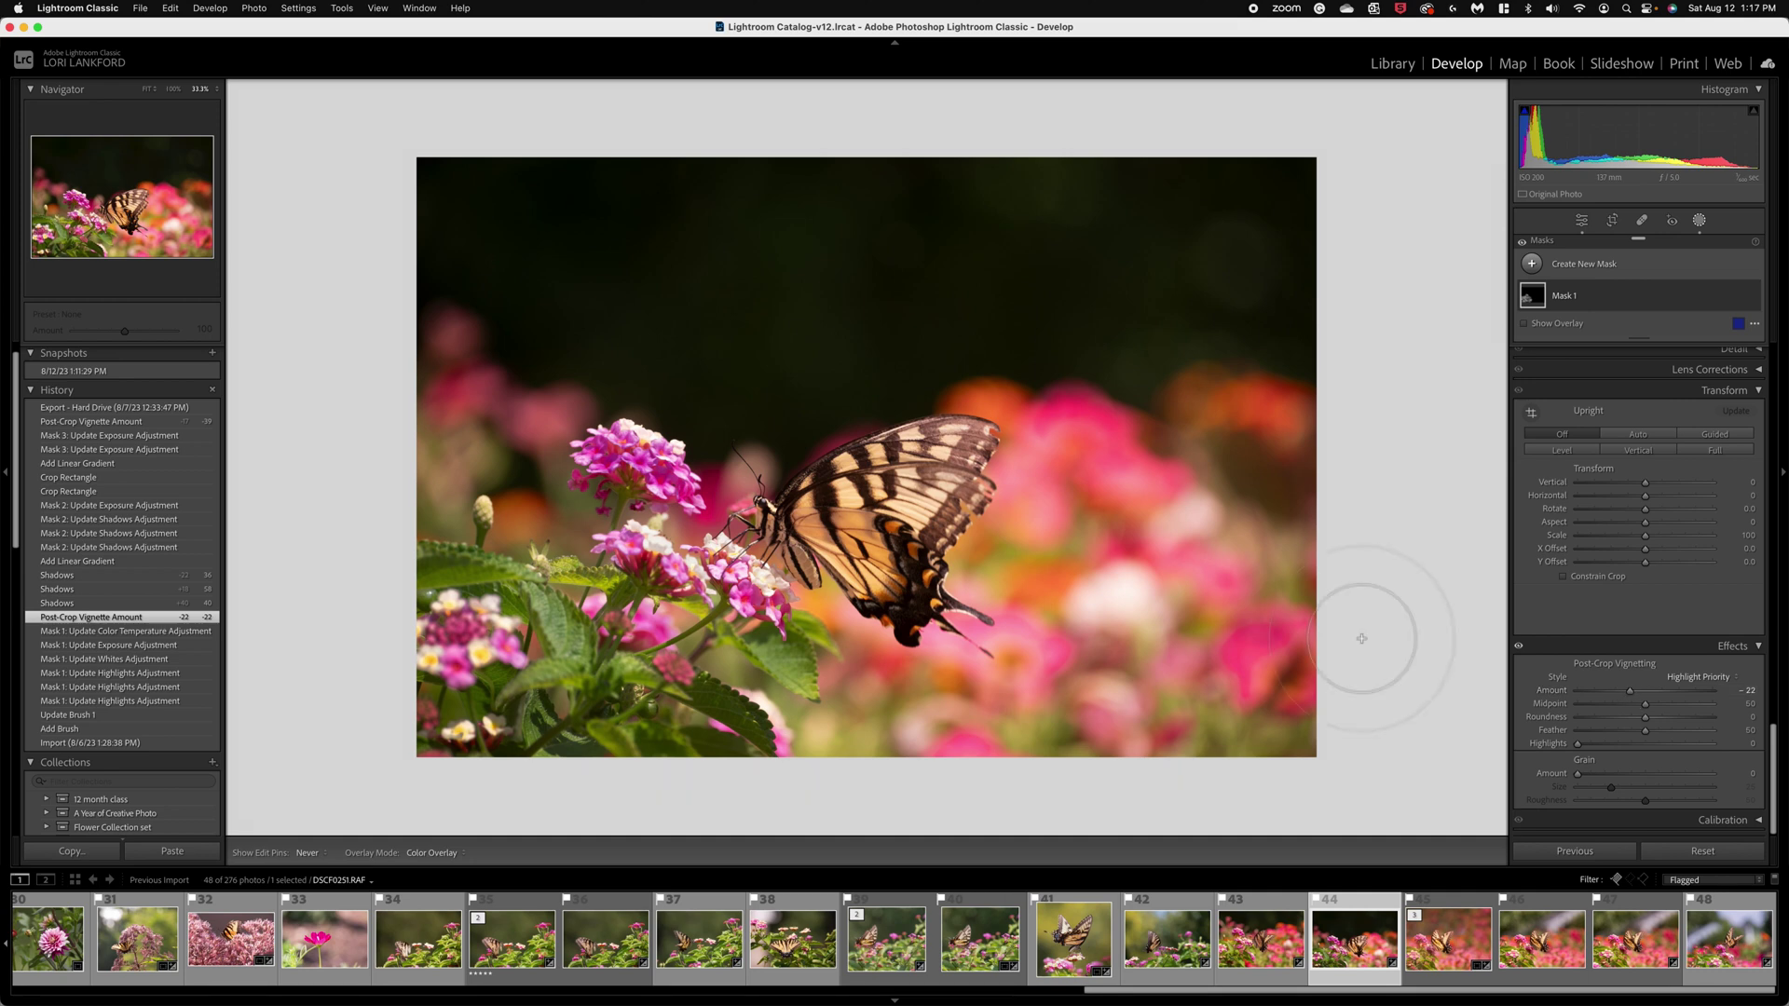
pyautogui.press('\\')
pyautogui.press('\\')
pyautogui.press('\\')
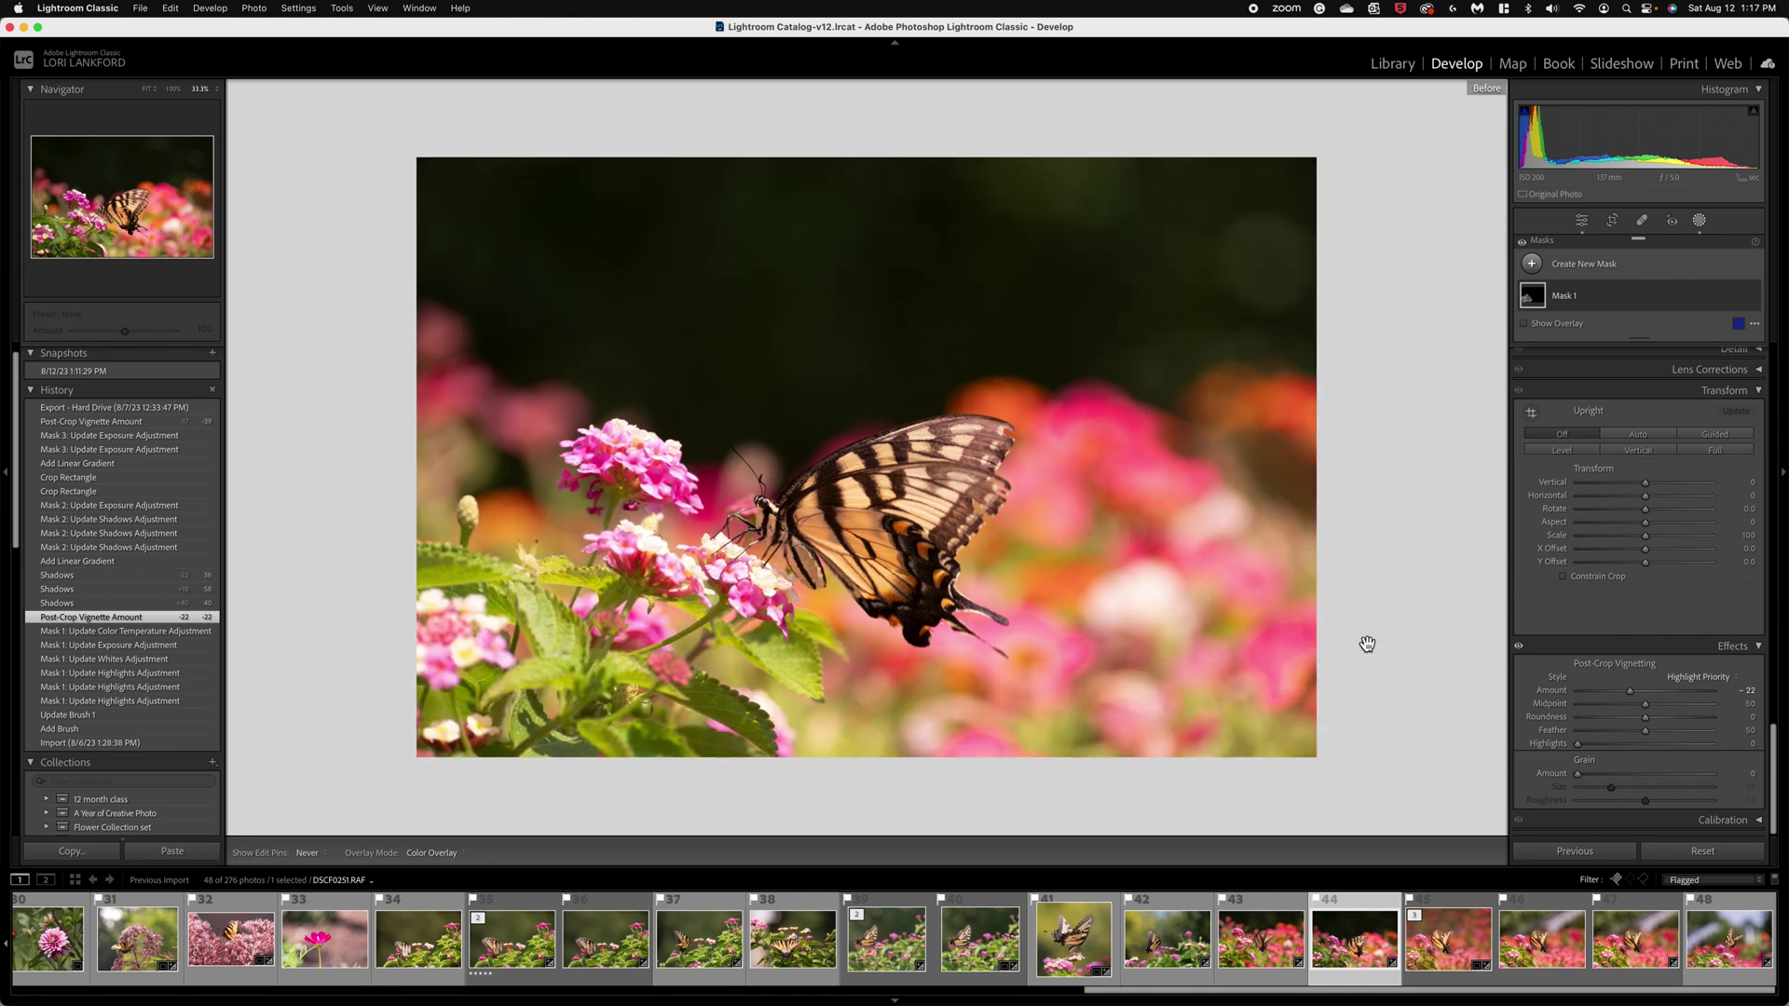
pyautogui.press('\\')
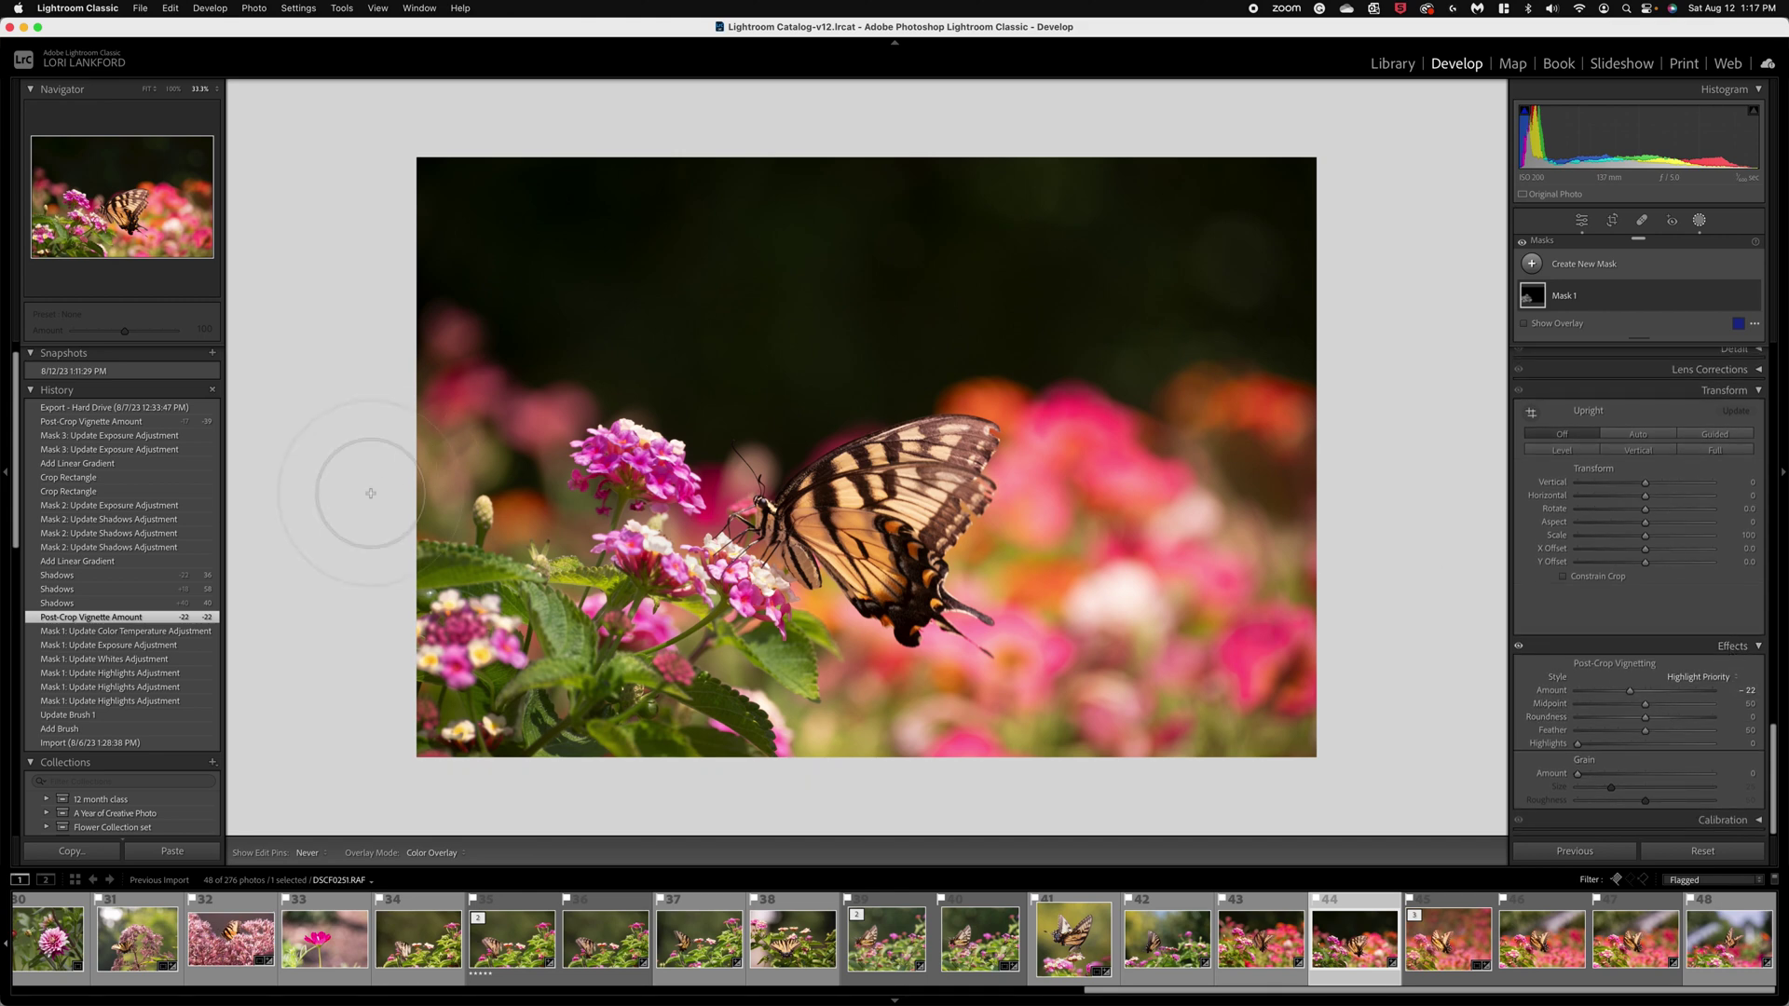
# Step: Revert to the Shadows history step and bring Mask 1's brush settings into view
pyautogui.click(82, 579)
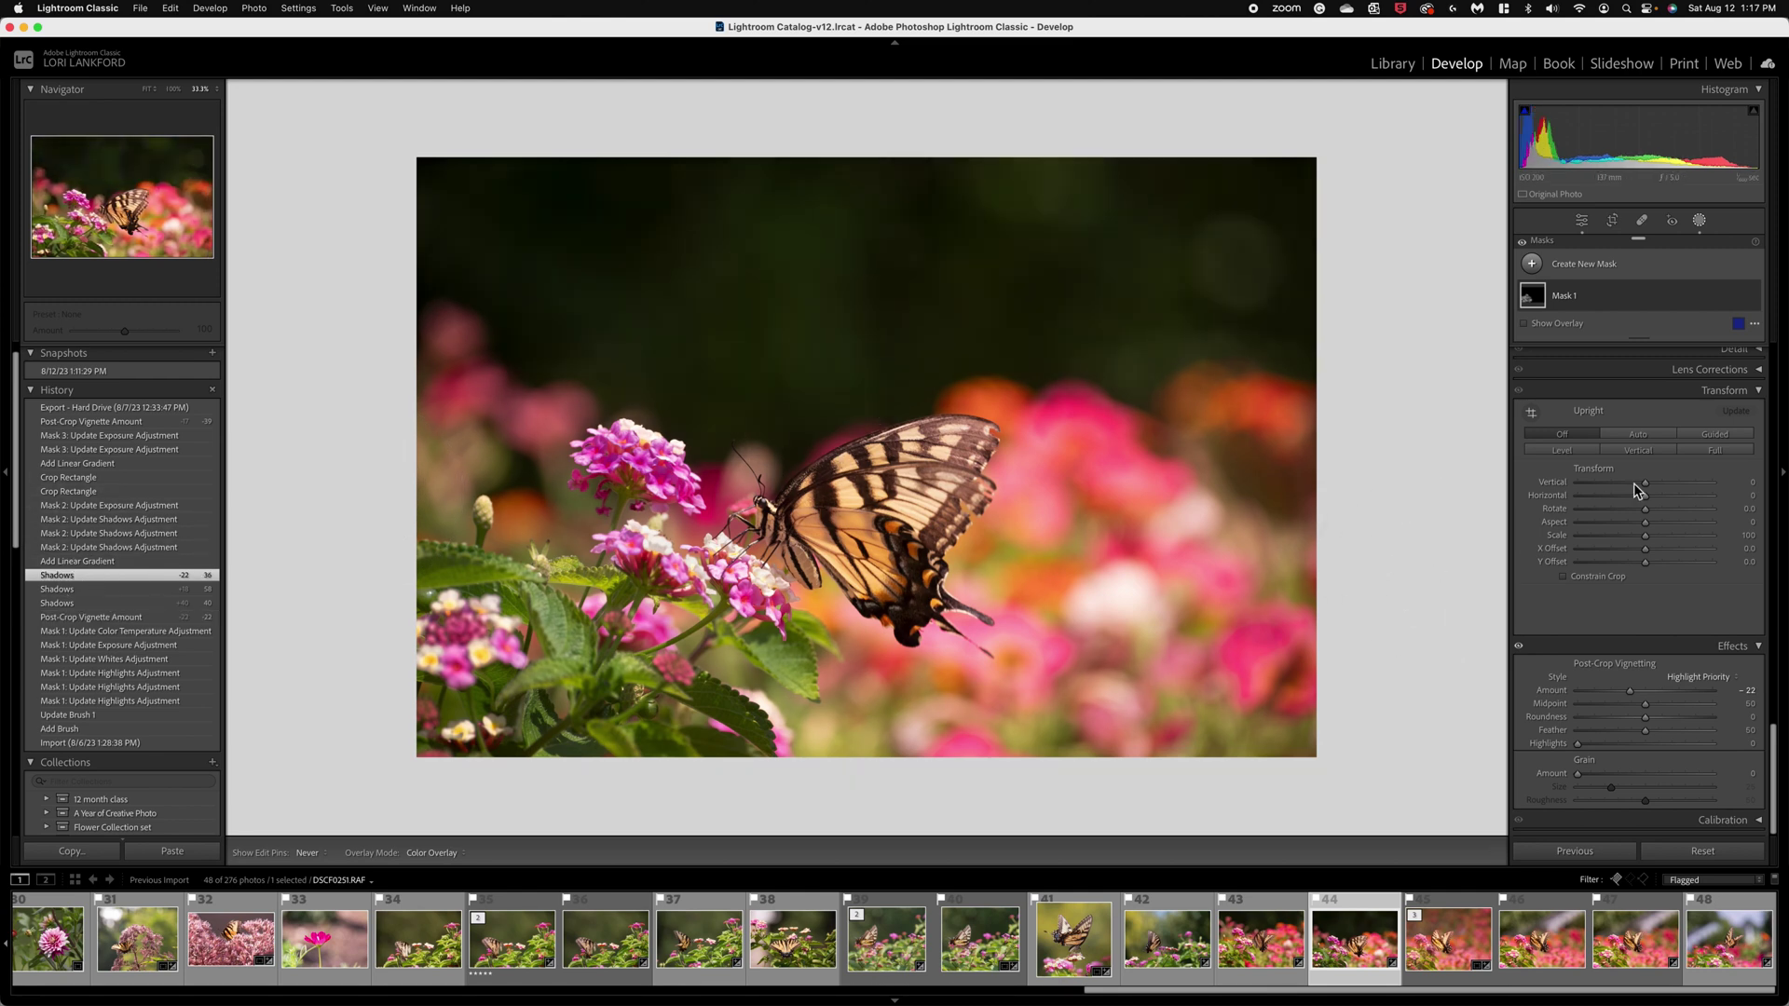
pyautogui.scroll(3, 1648, 485)
pyautogui.scroll(10, 1648, 485)
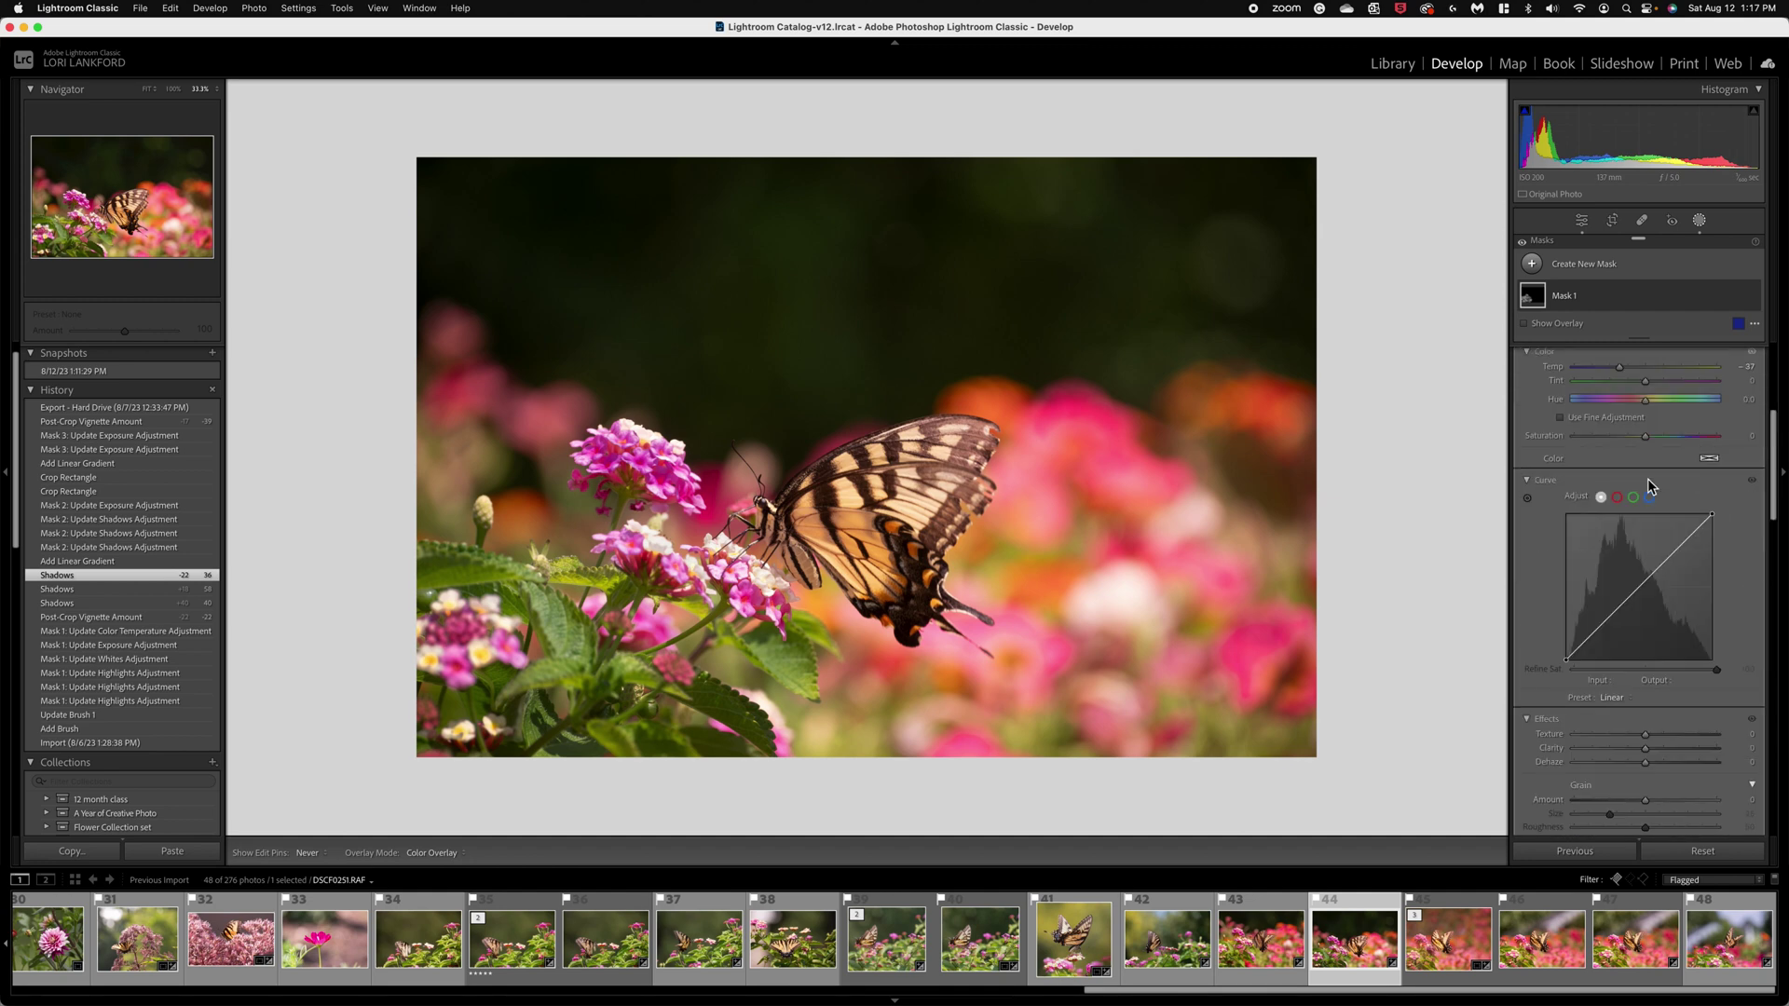
# Step: Revert to Add Linear Gradient and show Mask 2's gradient tinting the dark top background
pyautogui.click(1582, 222)
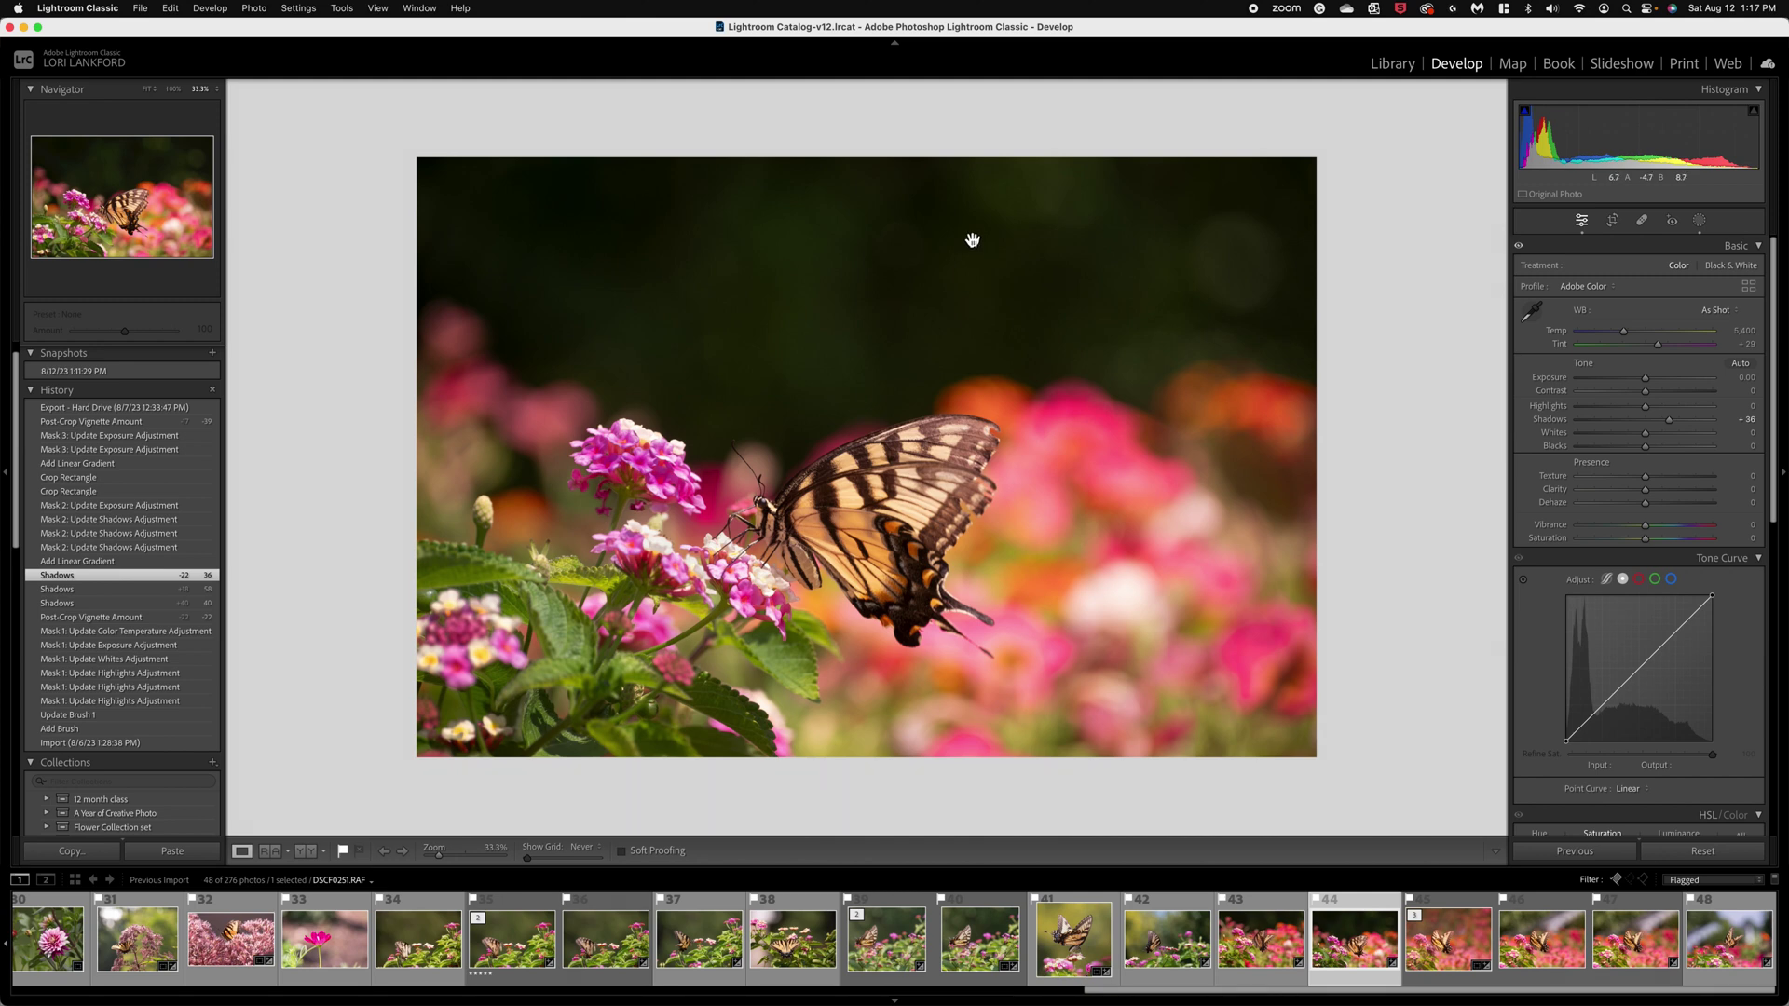
pyautogui.click(98, 564)
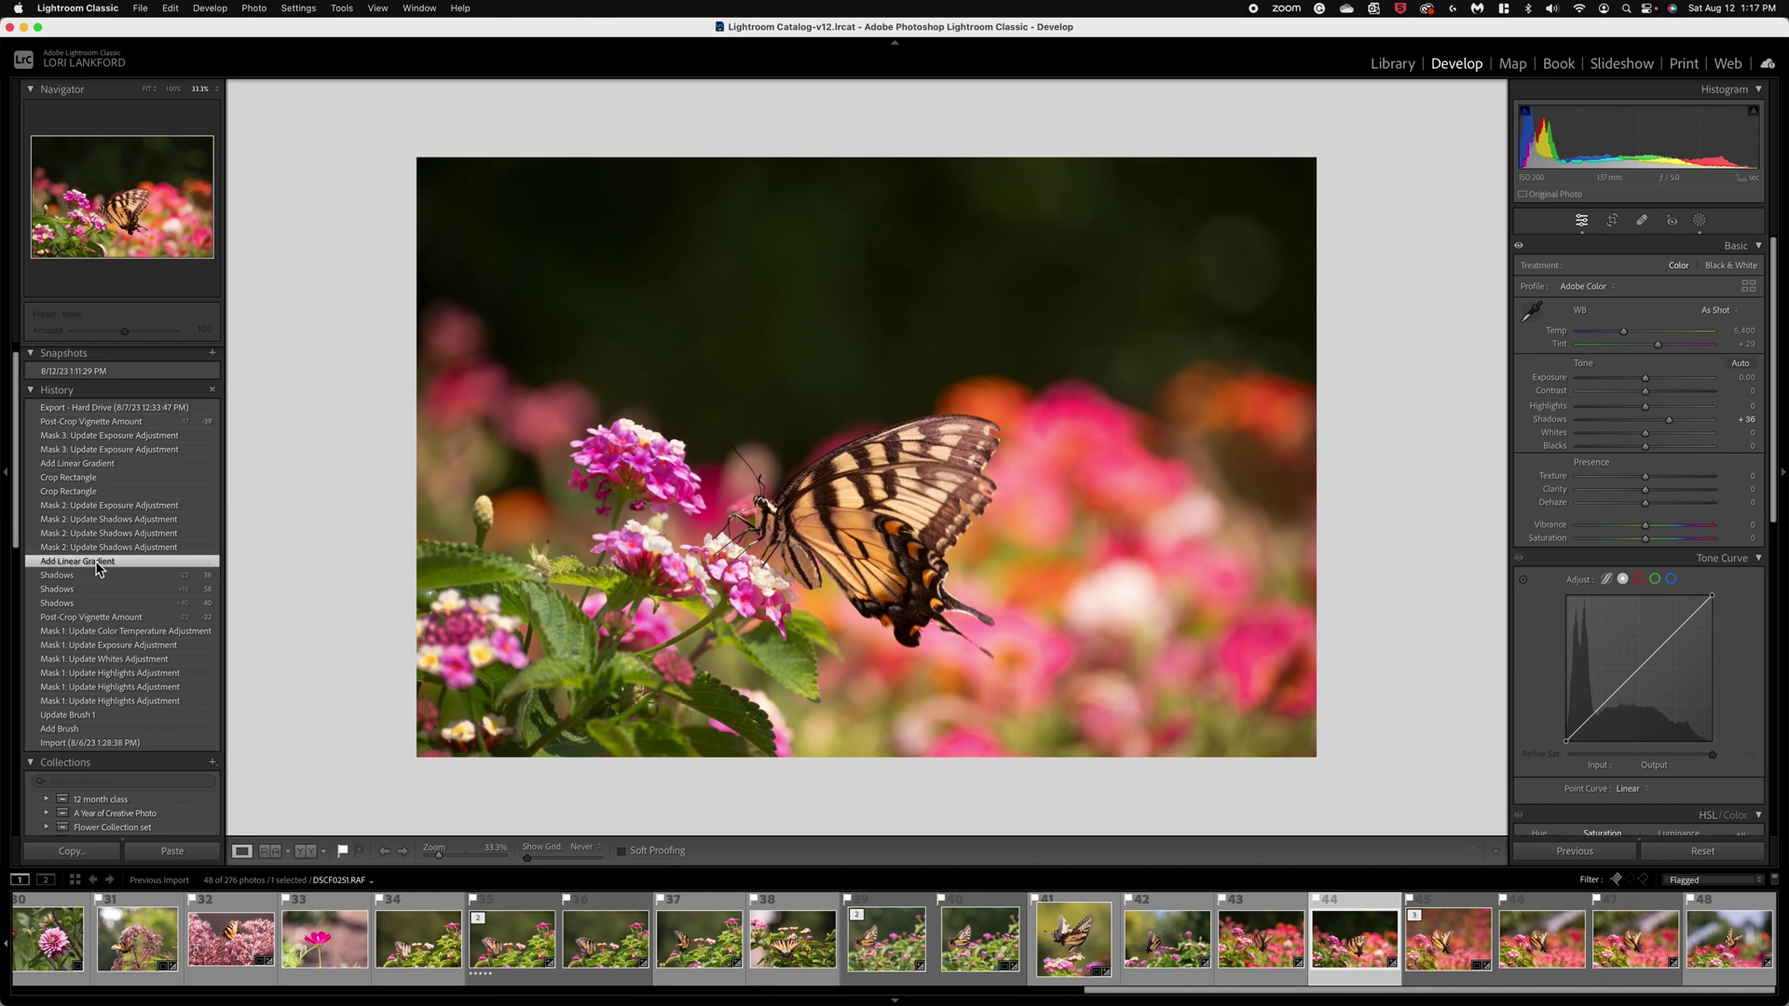
pyautogui.click(1700, 223)
pyautogui.click(1533, 296)
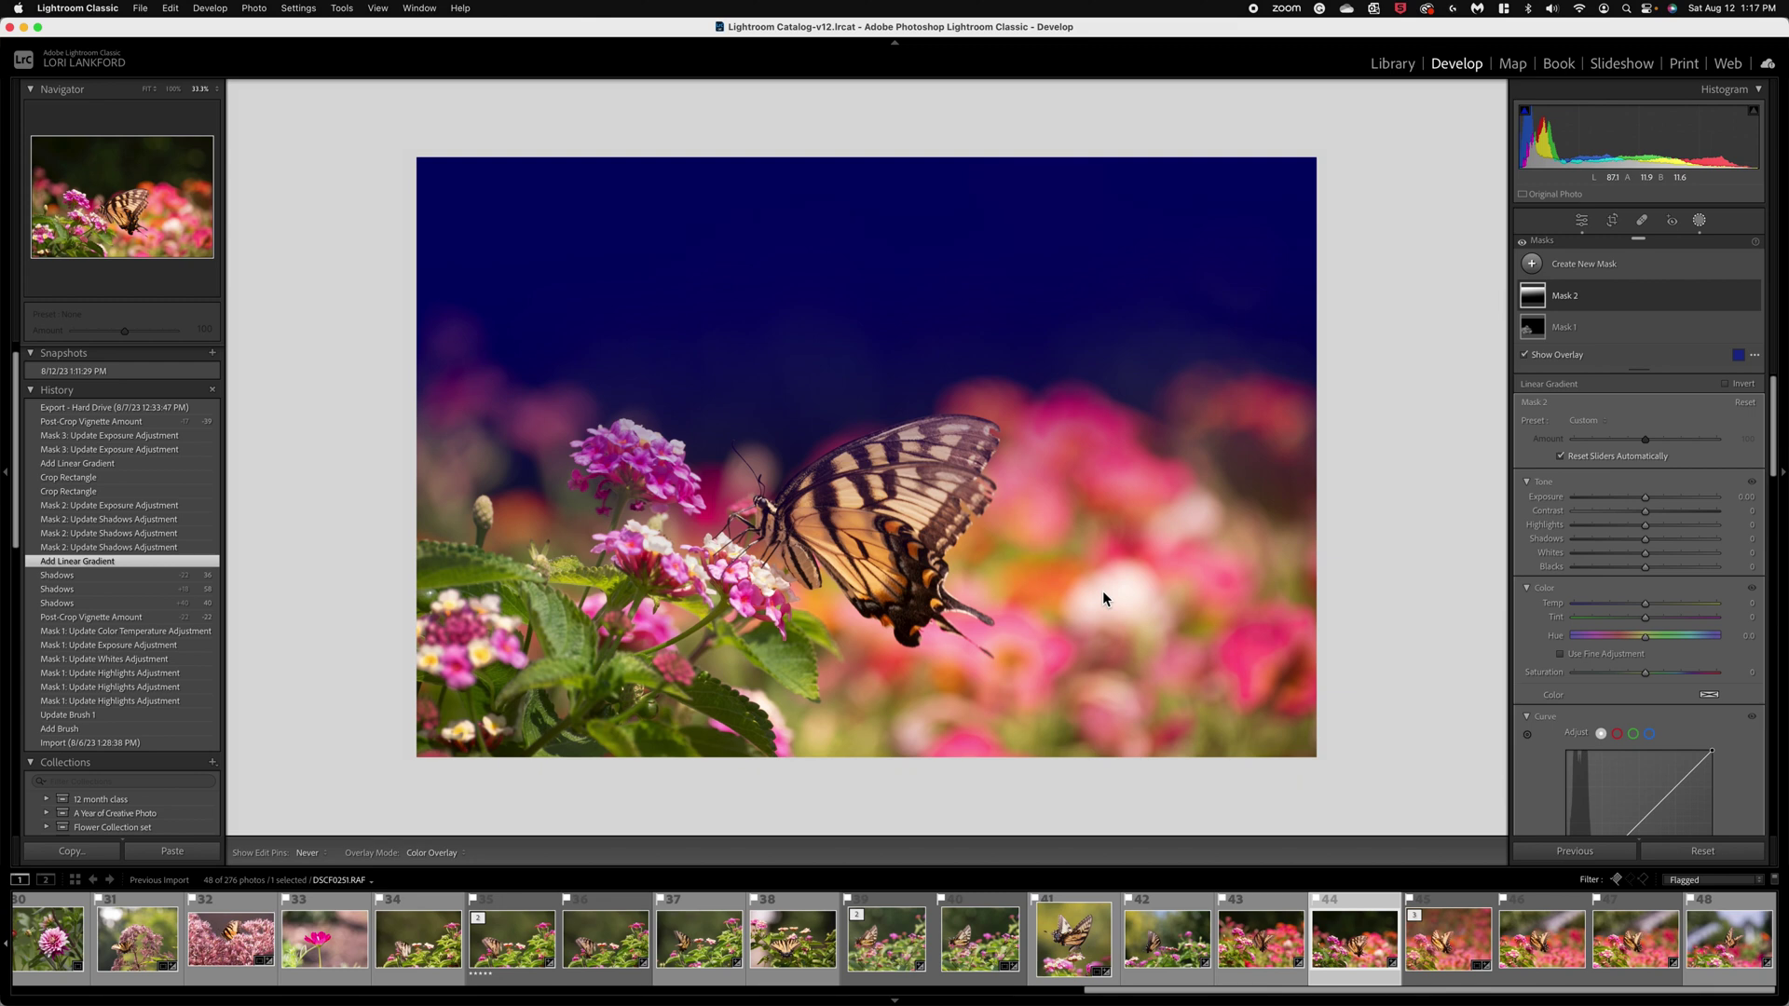
# Step: Compare Mask 2's exposure step with the original, then settle on the later Crop Rectangle state
pyautogui.click(83, 508)
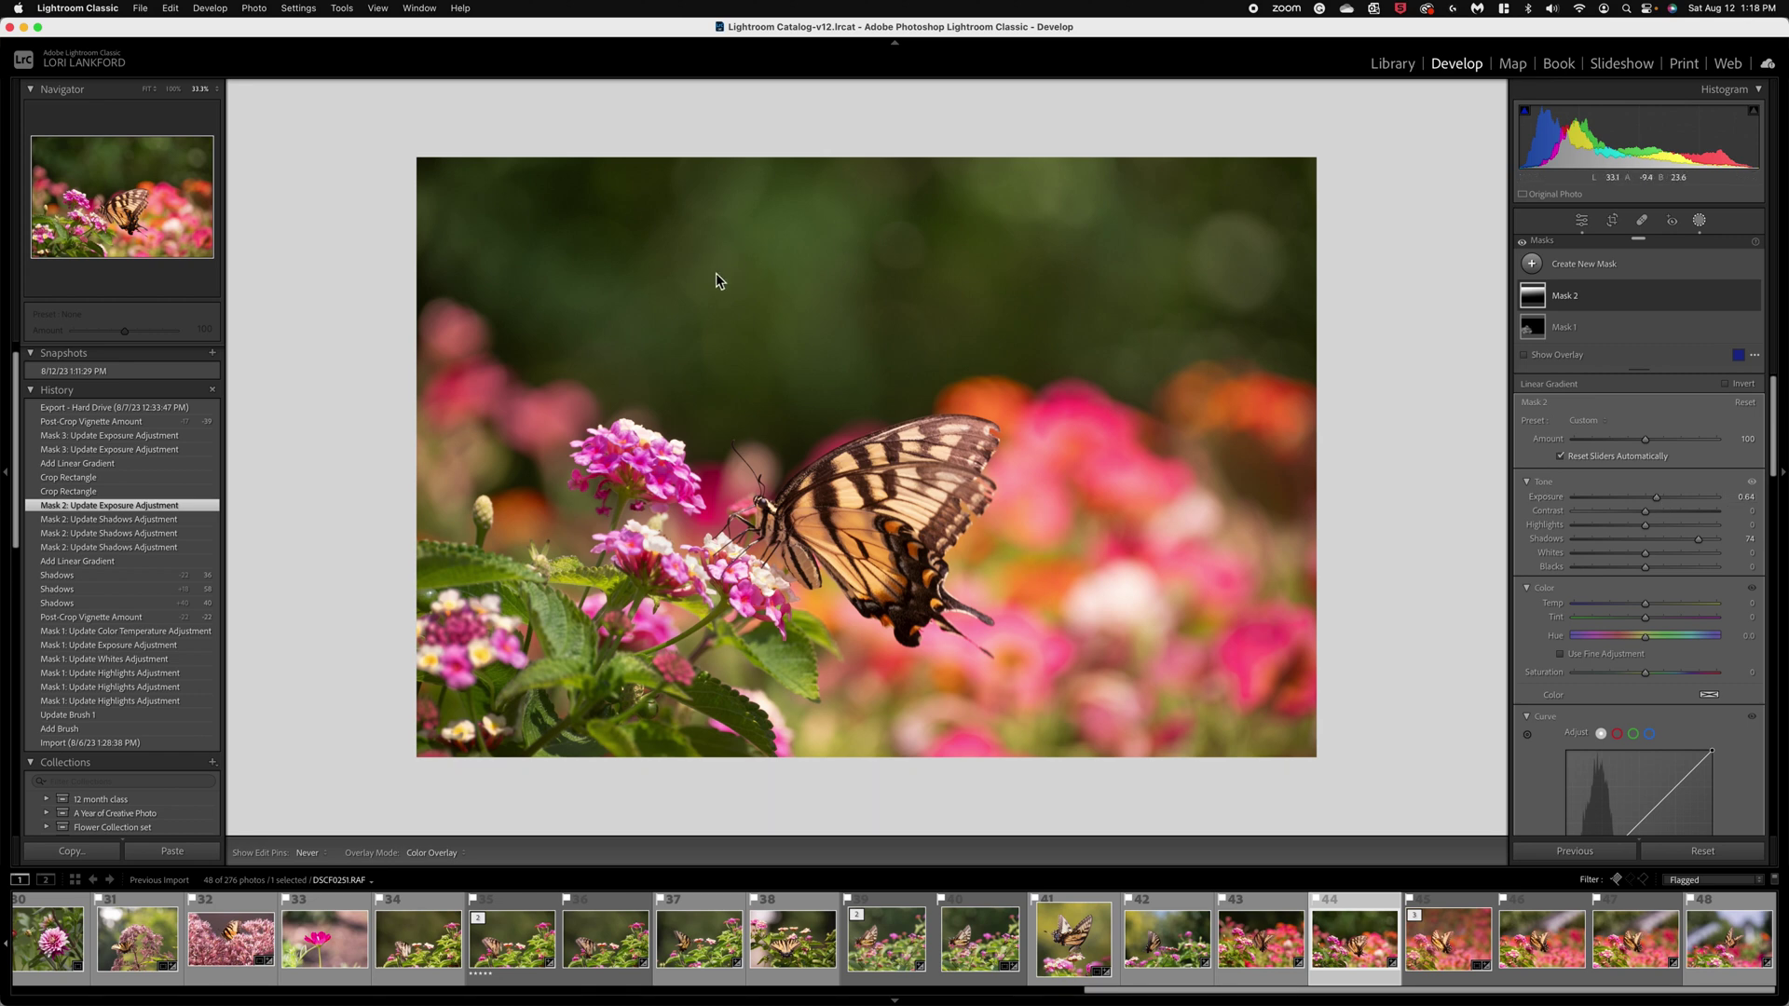
pyautogui.press('\\')
pyautogui.press('\\')
pyautogui.click(79, 479)
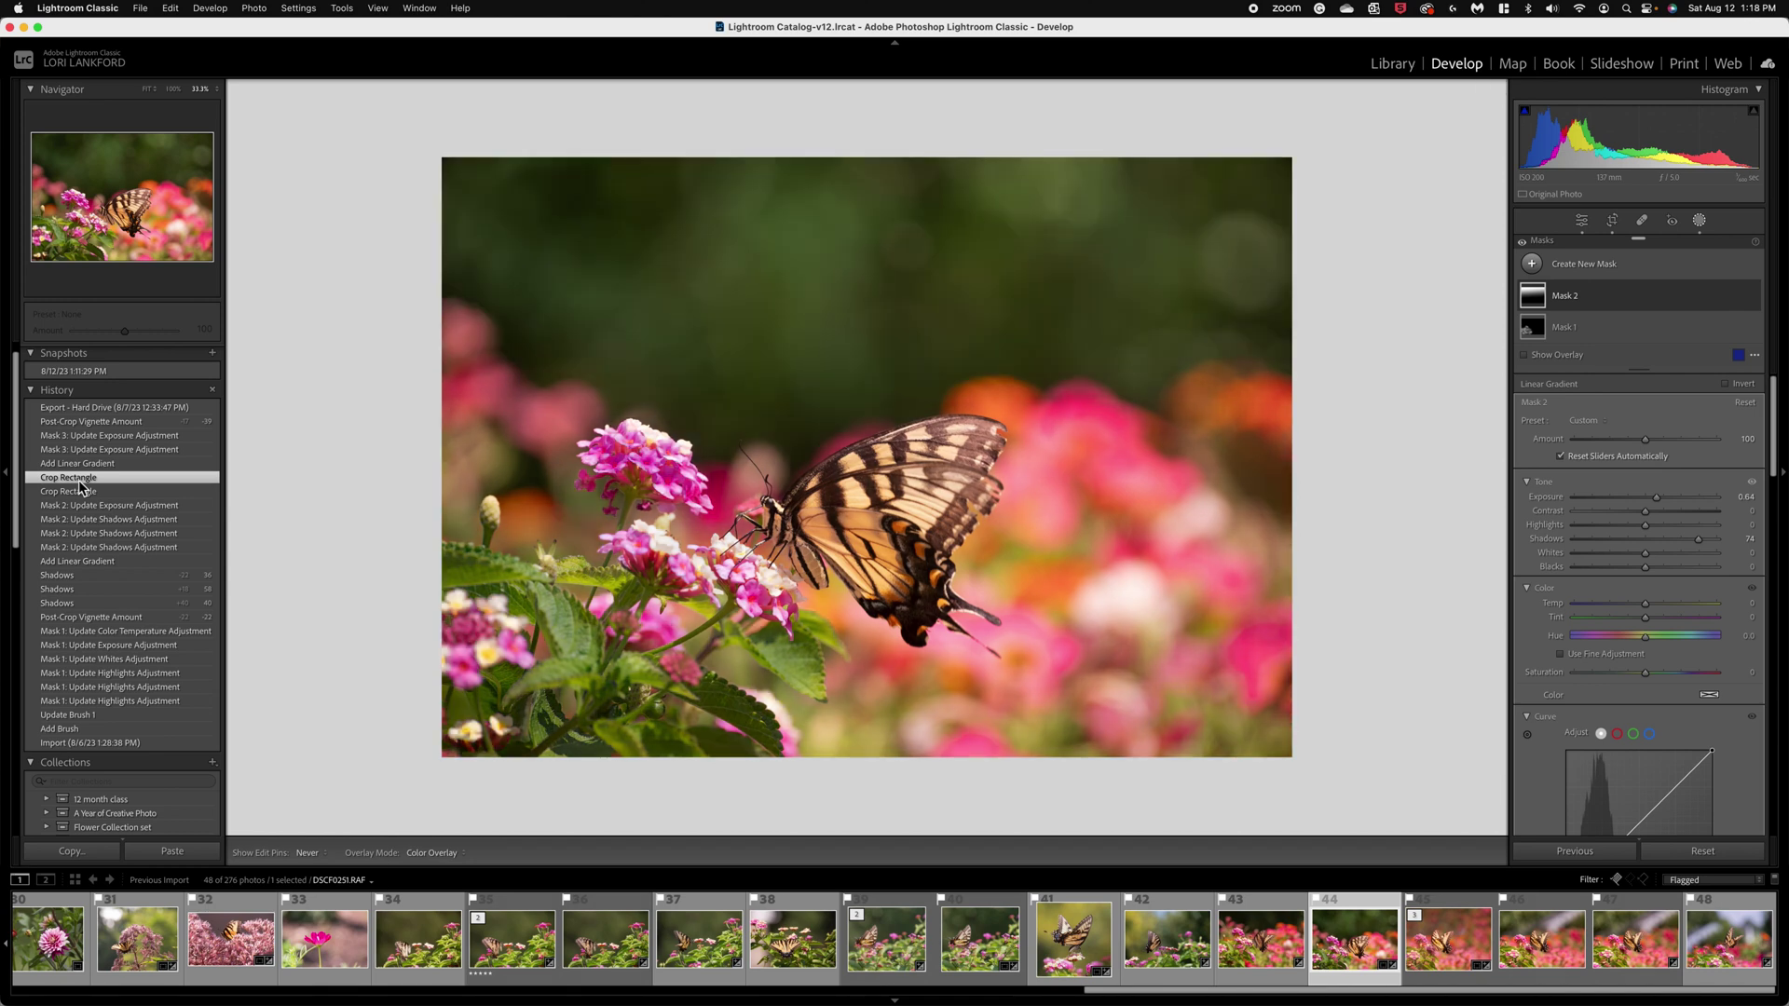
pyautogui.click(78, 507)
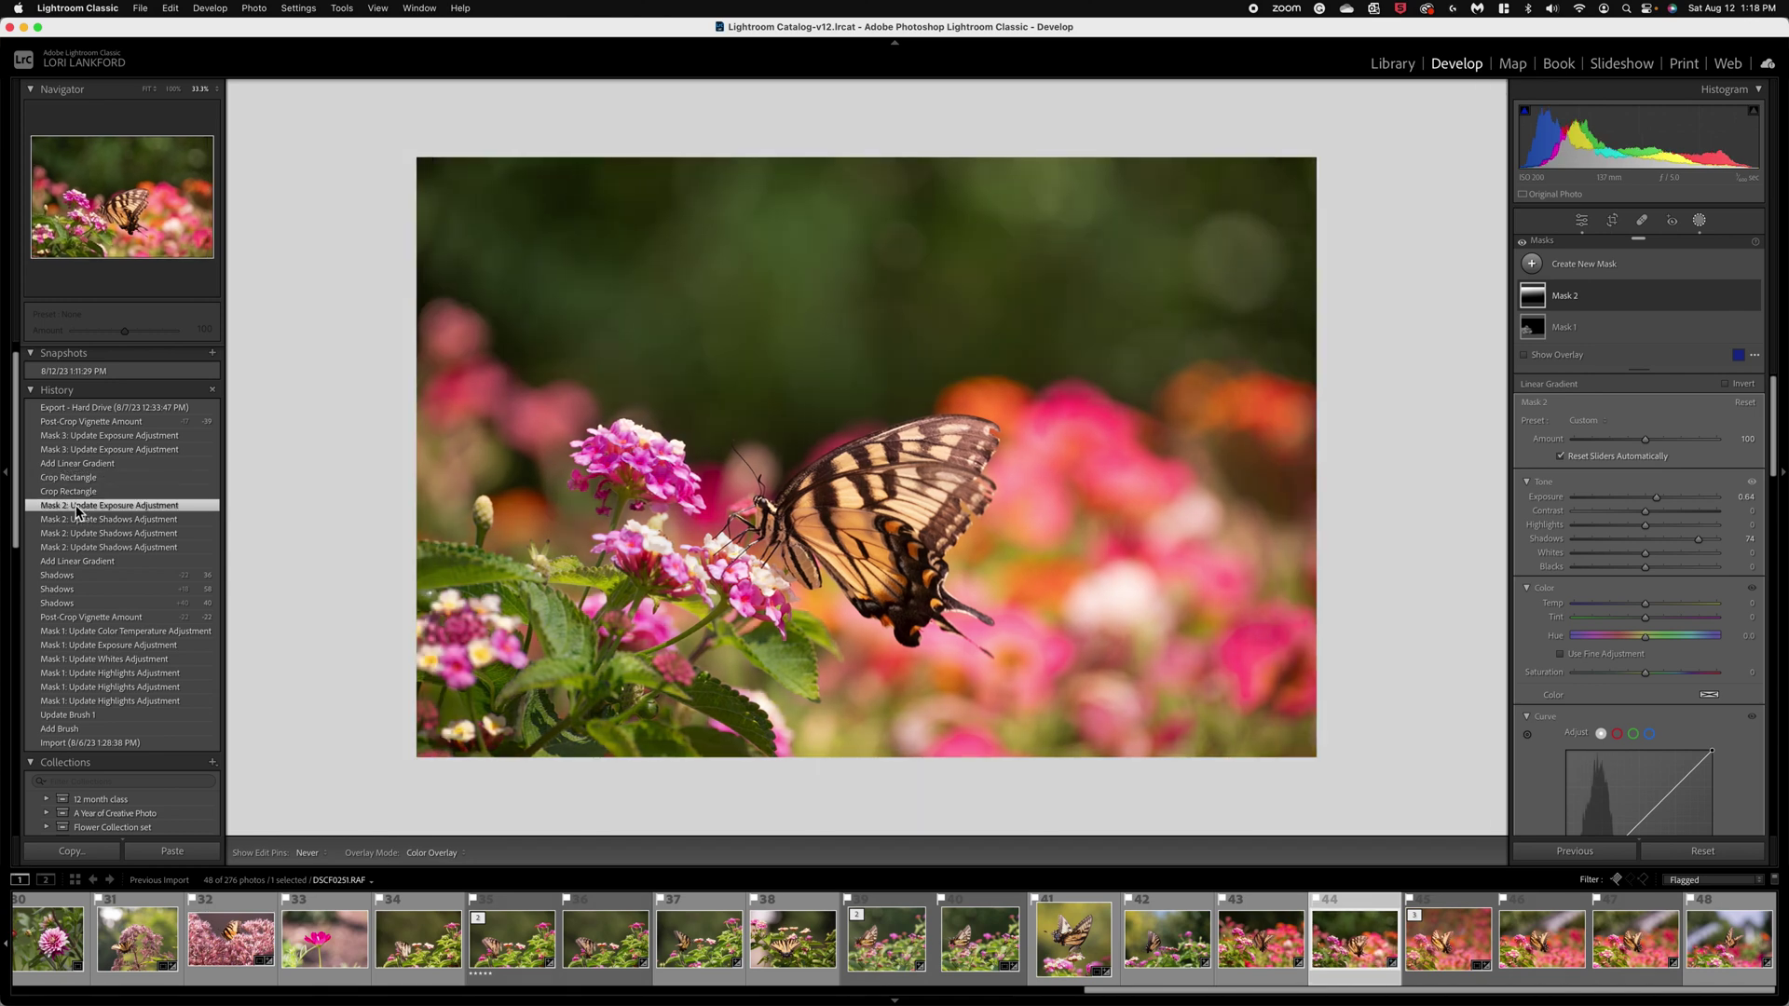
pyautogui.click(82, 478)
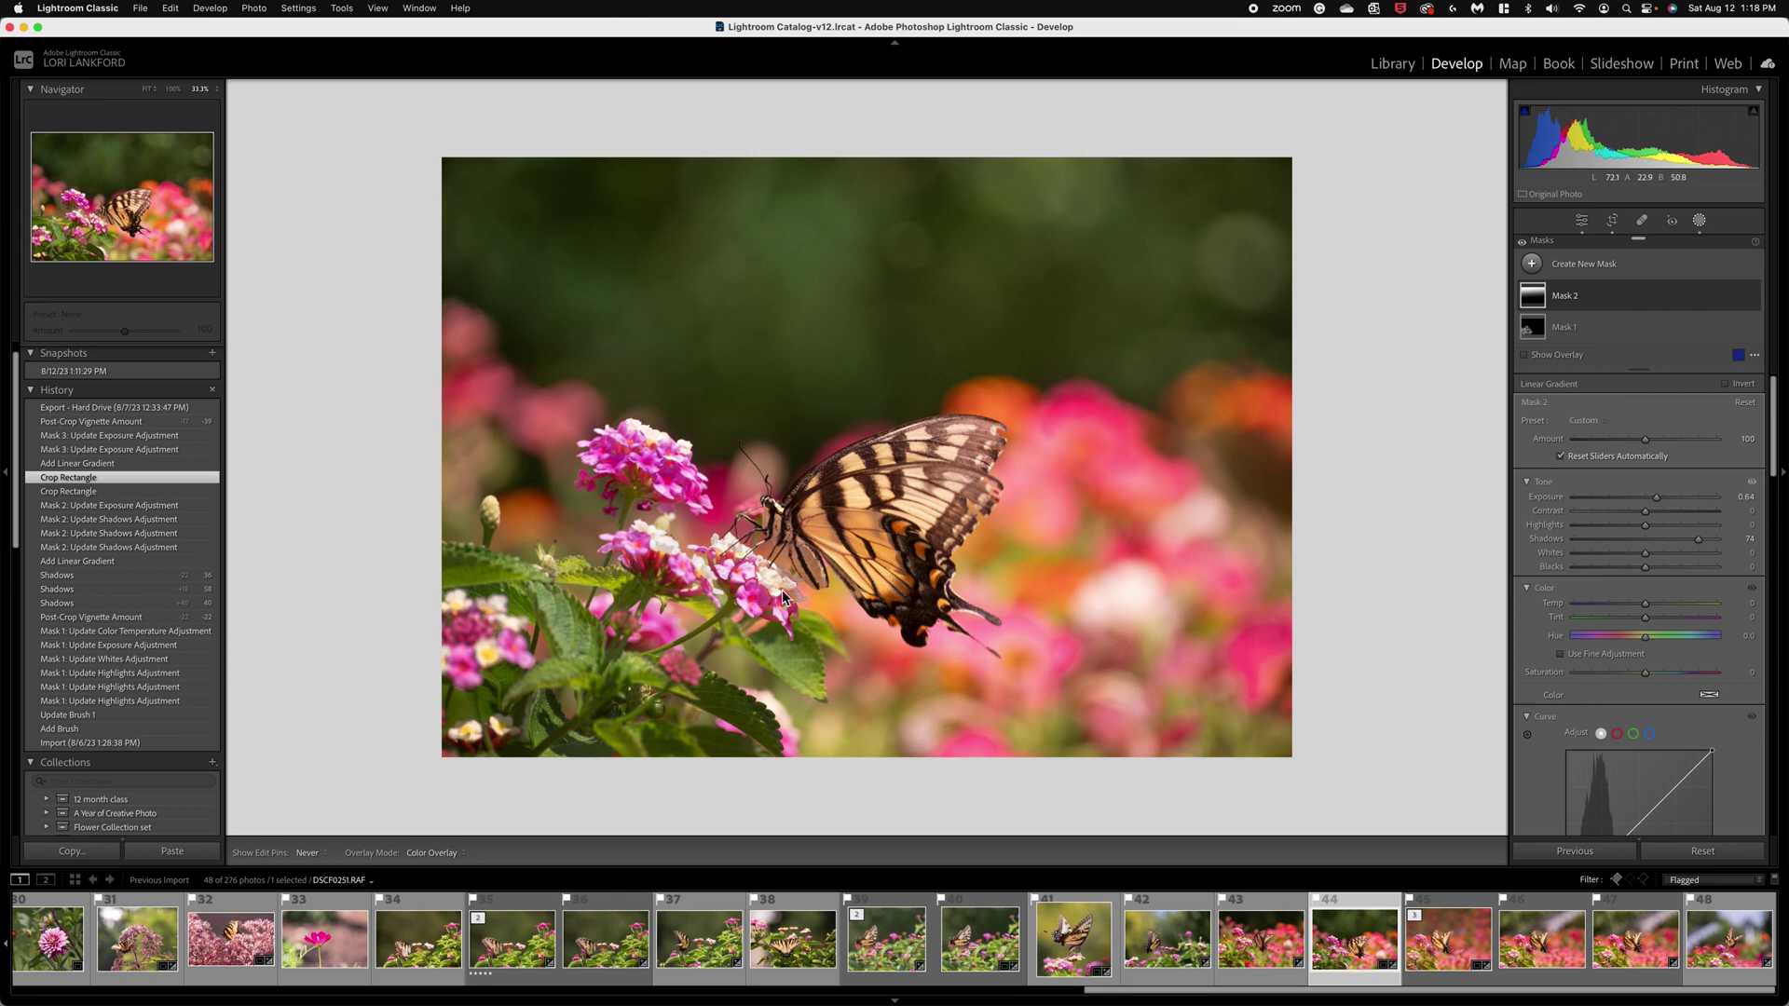
# Step: Step to Mask 3's Exposure 1.89 update, hide the overlay, and expand Mask 3's Linear Gradient 1
pyautogui.click(150, 465)
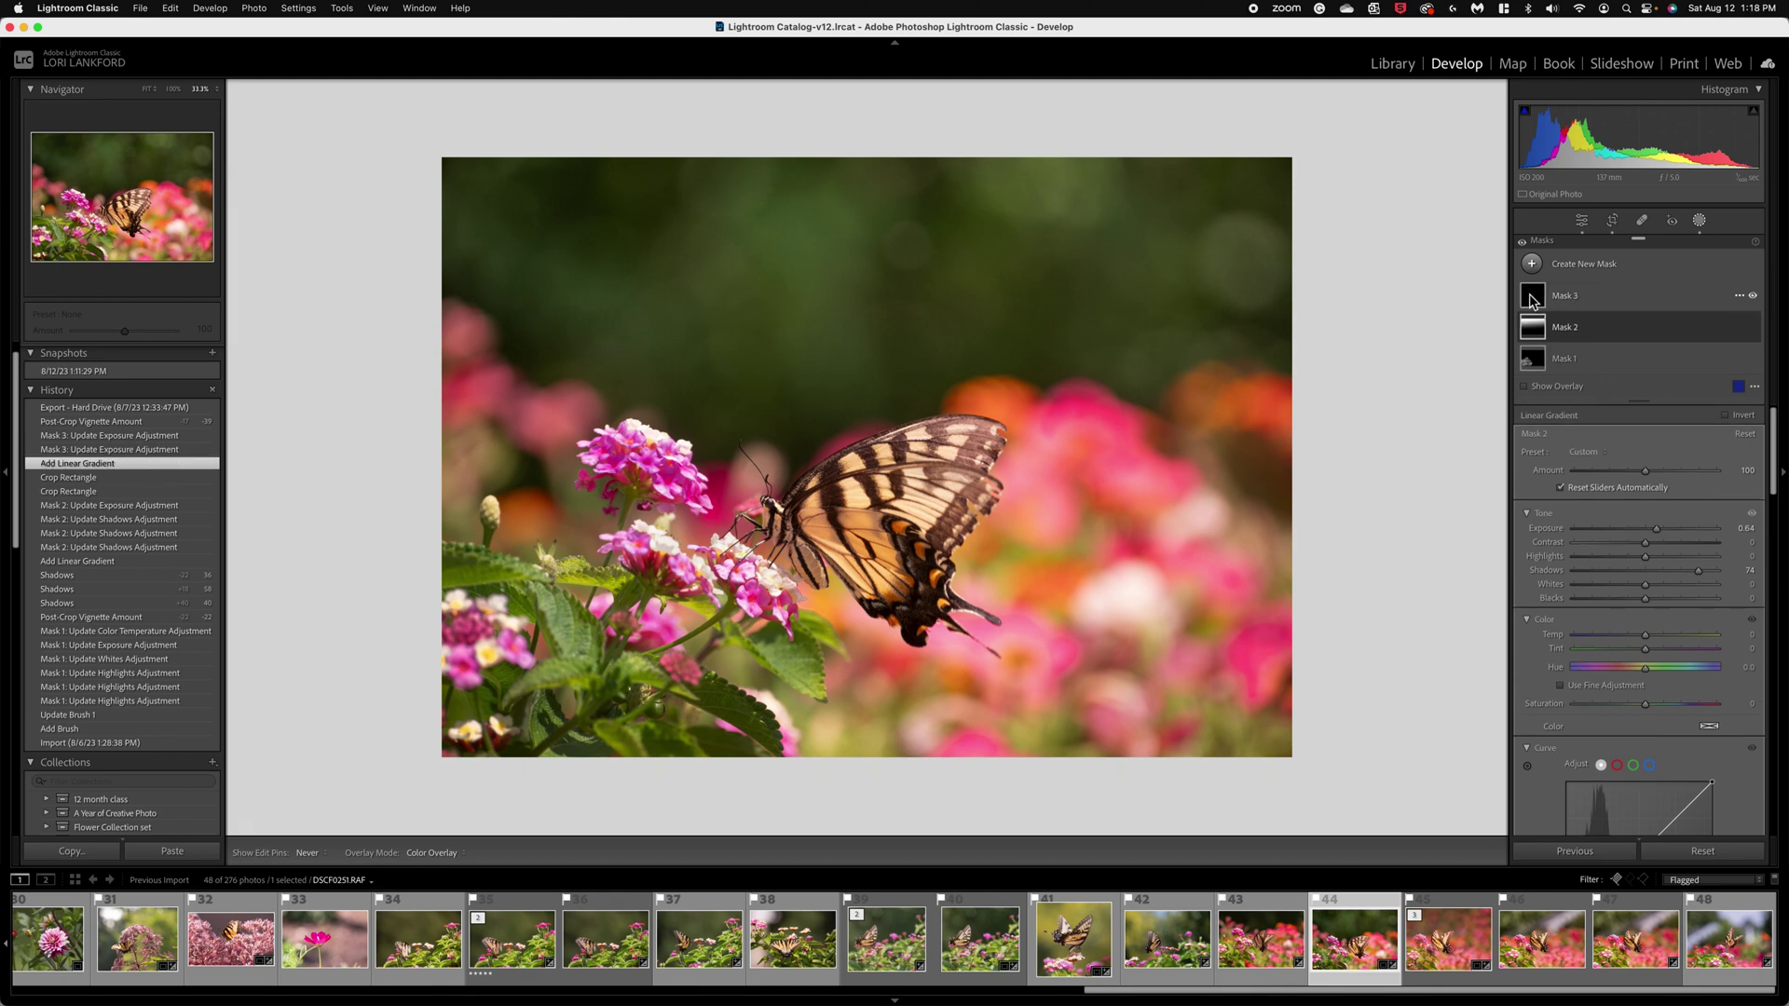
pyautogui.click(1533, 299)
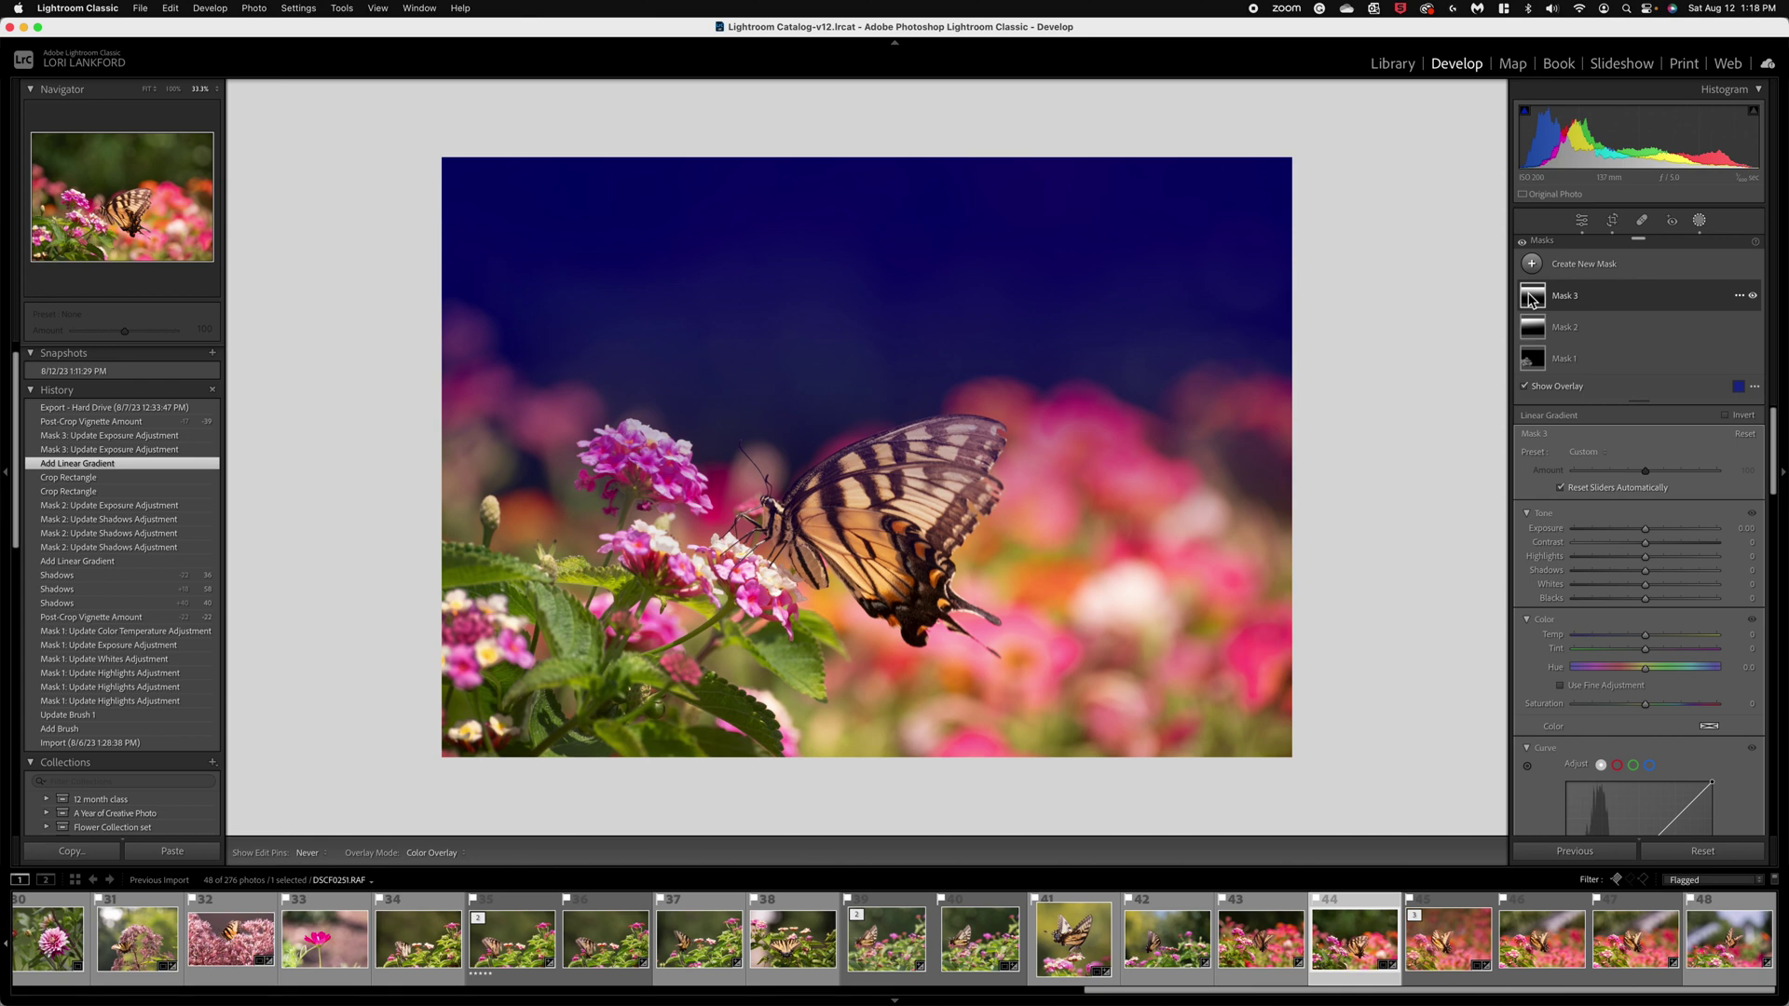
pyautogui.click(150, 438)
pyautogui.press('o')
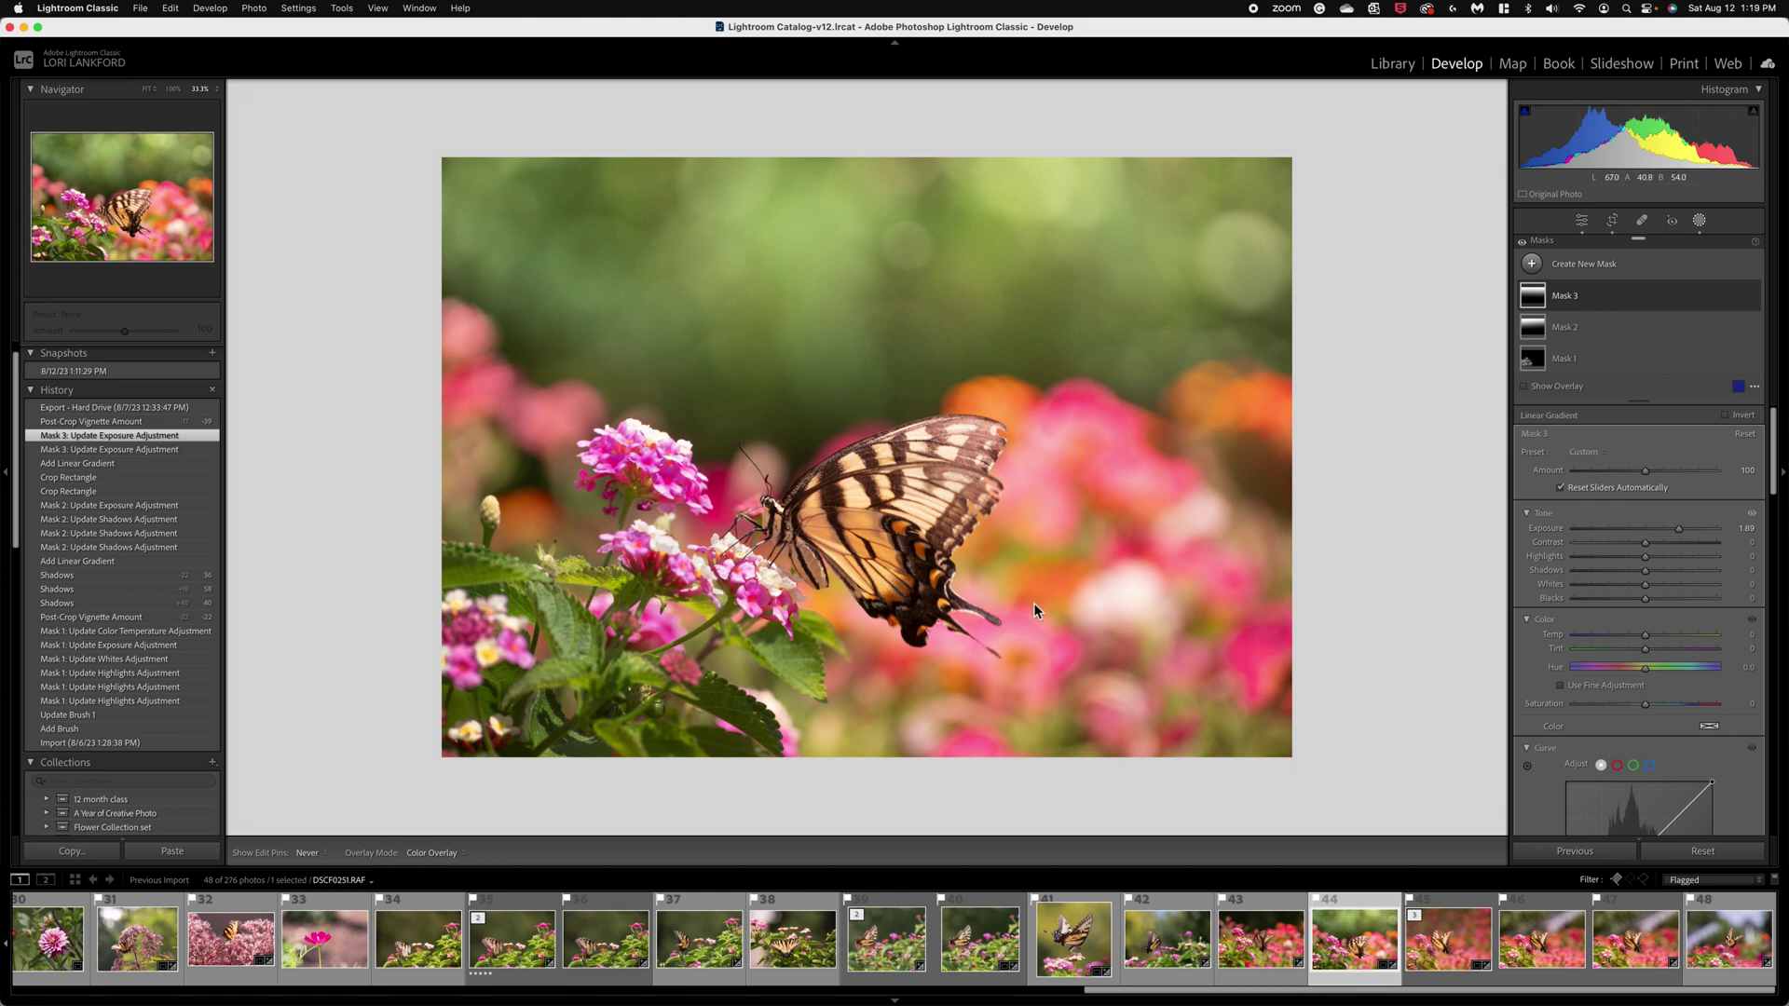
pyautogui.click(1539, 334)
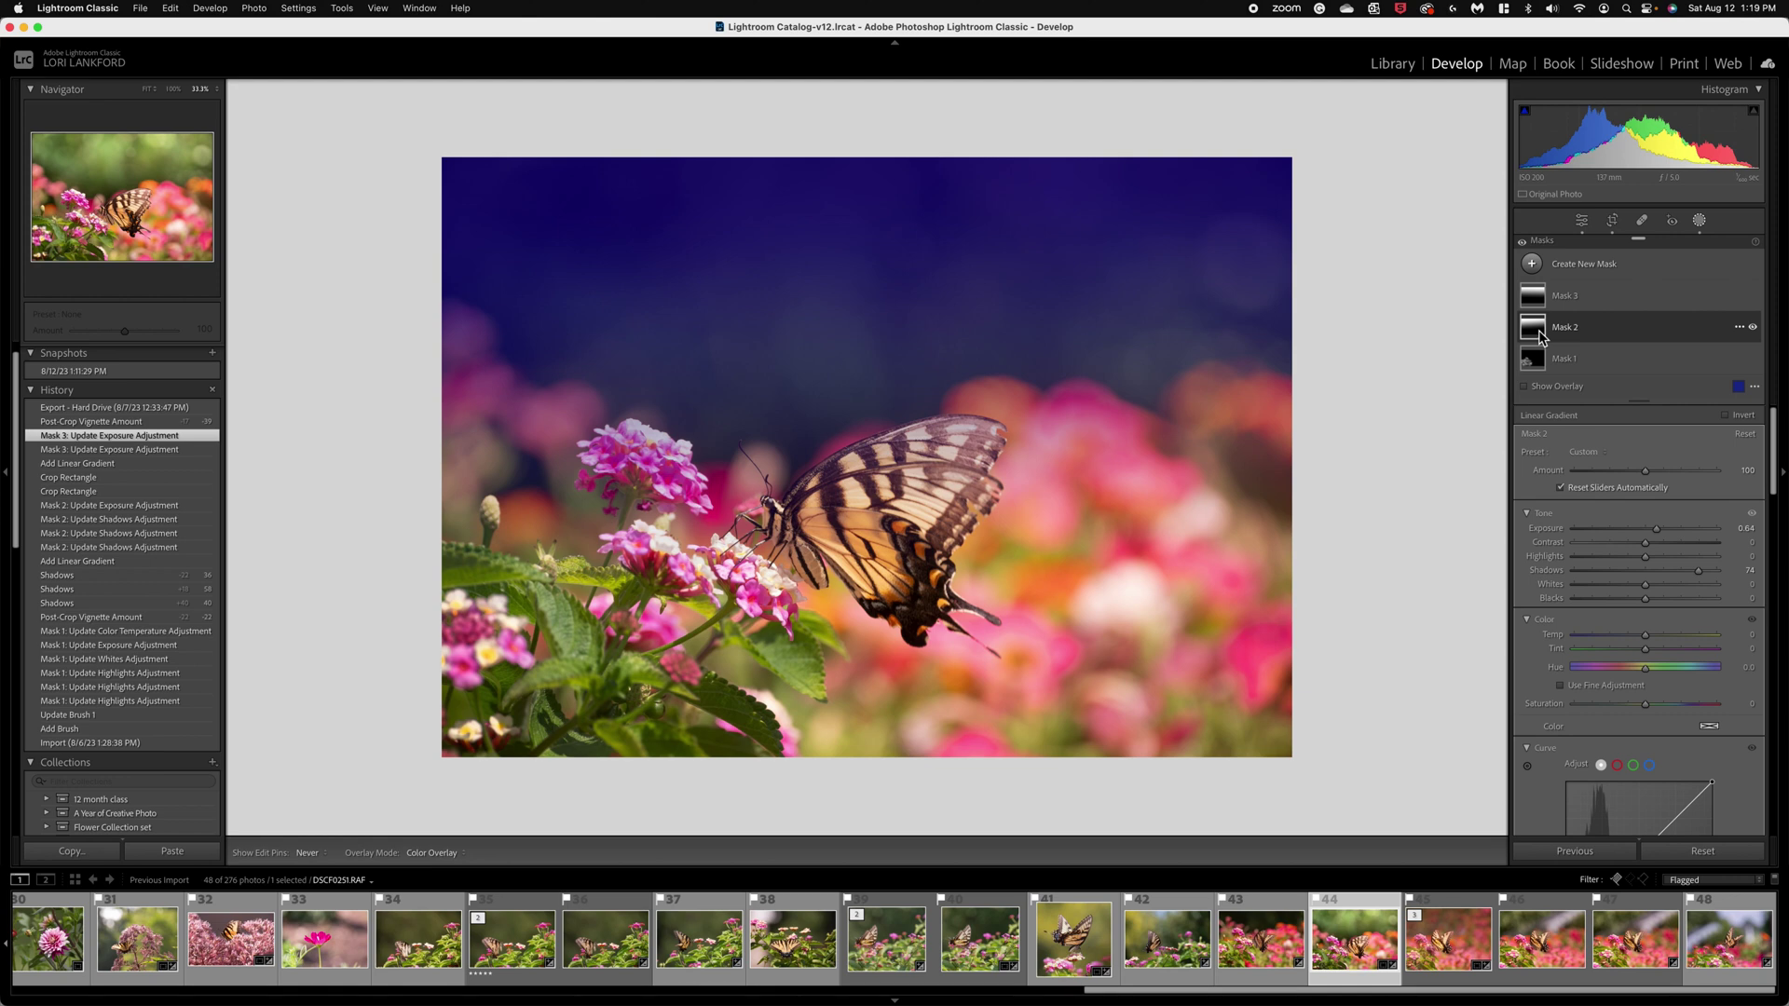
pyautogui.click(1540, 300)
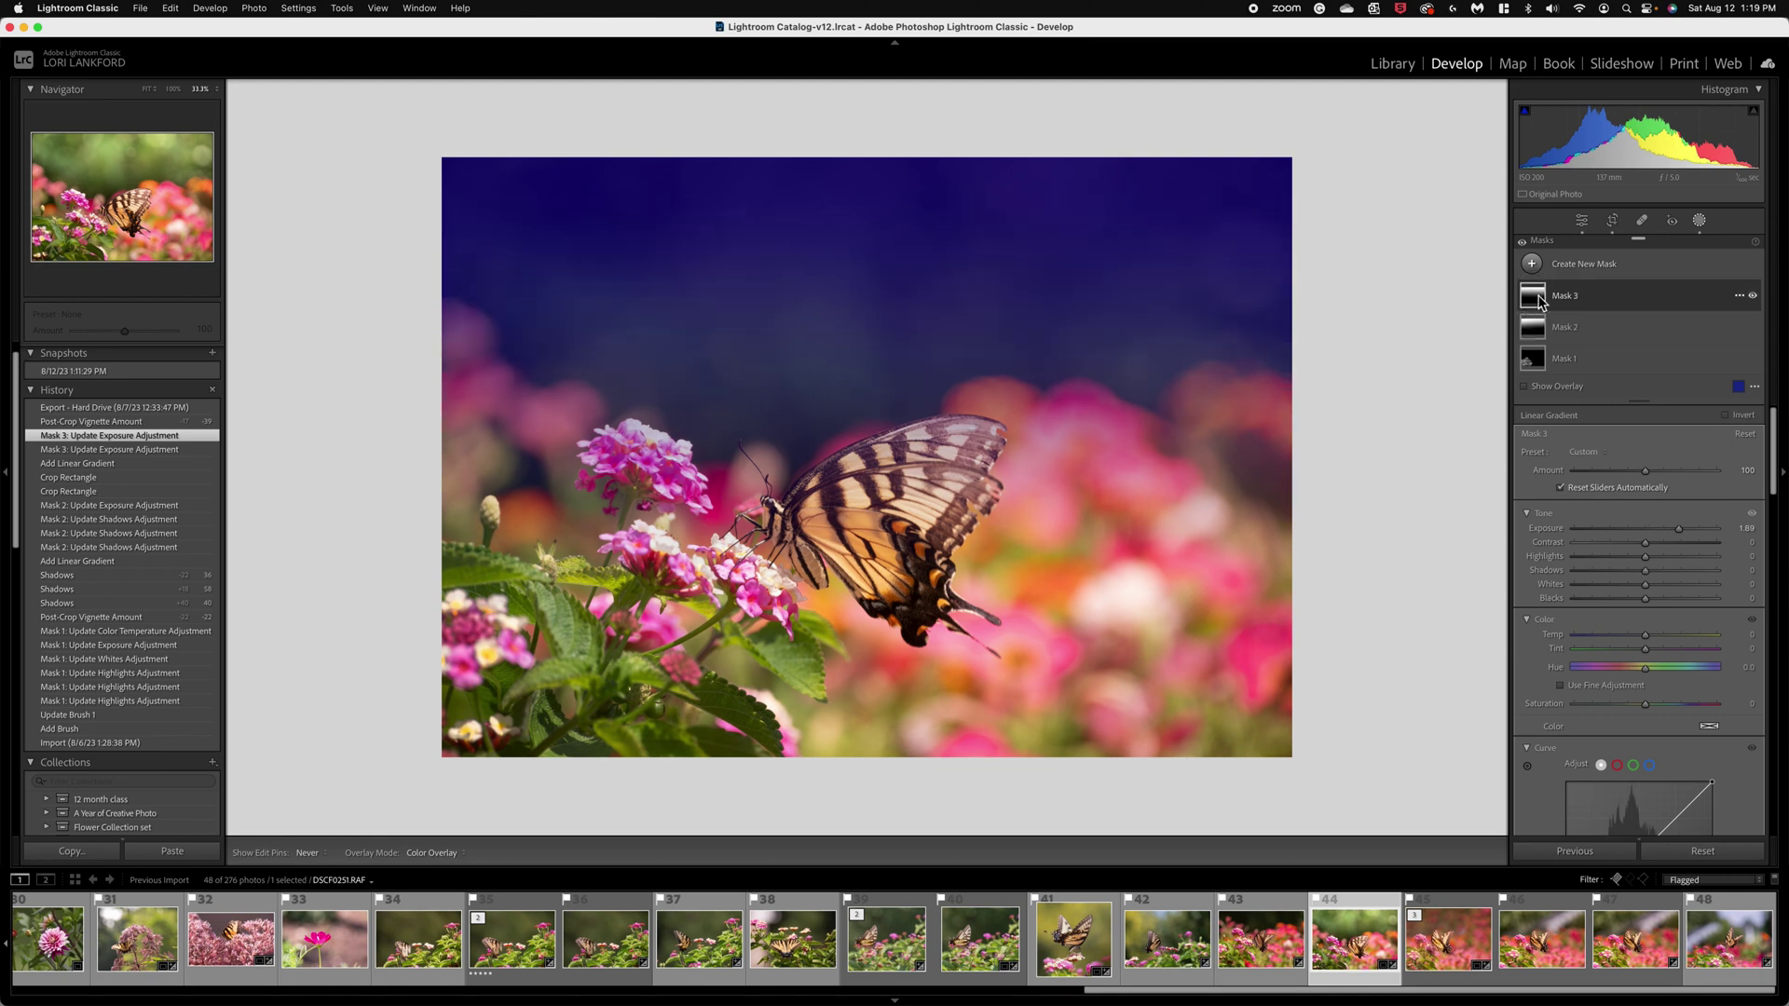
pyautogui.click(1537, 298)
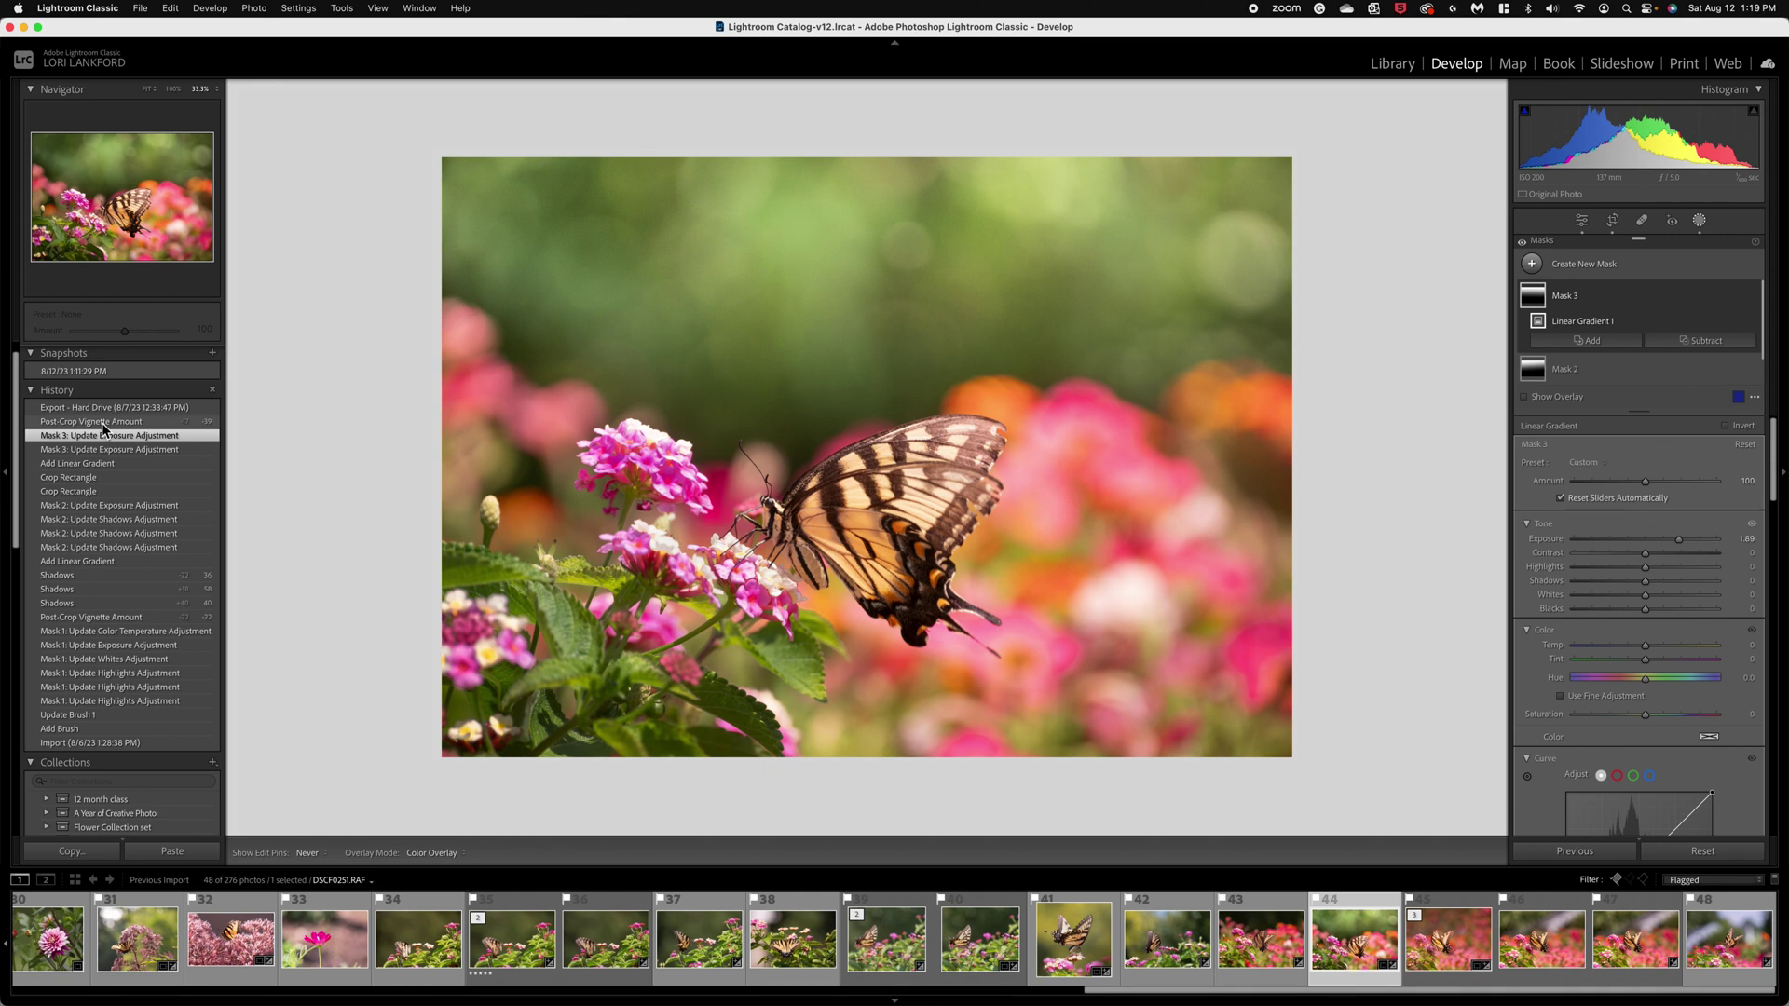
# Step: Jump to the final Post-Crop Vignette Amount step and zoom to 66.7% to check detail
pyautogui.click(103, 422)
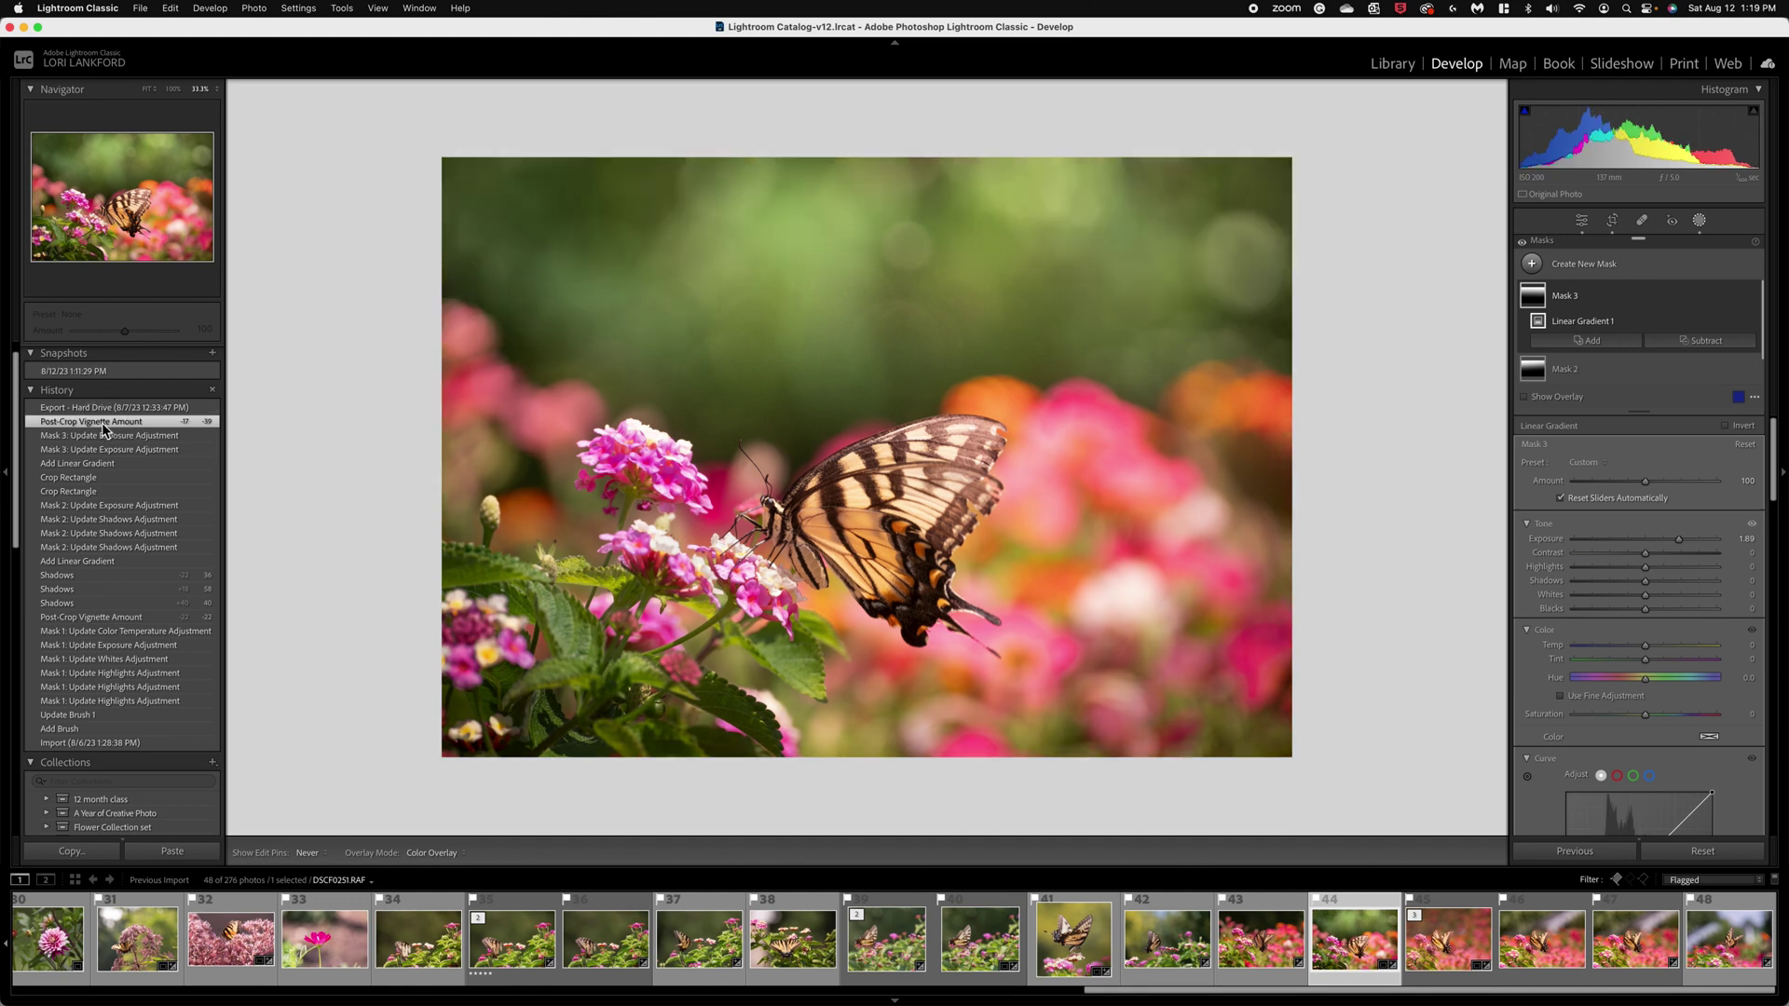
pyautogui.click(855, 373)
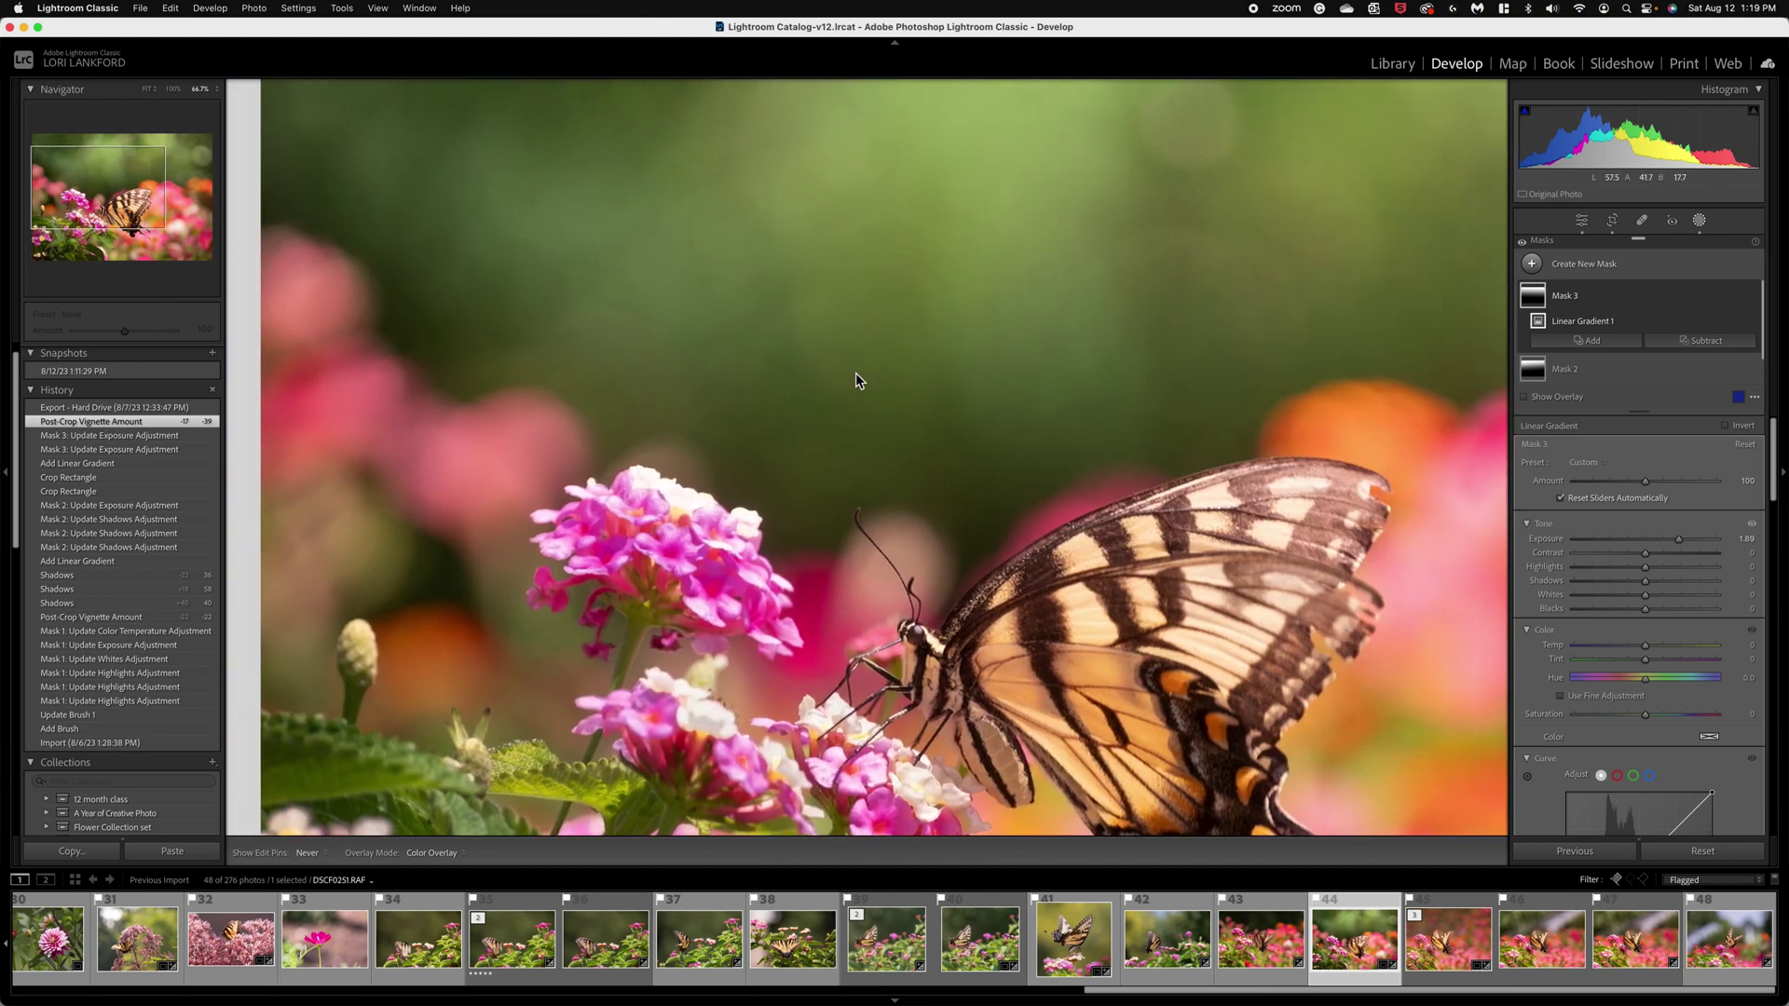
pyautogui.click(856, 373)
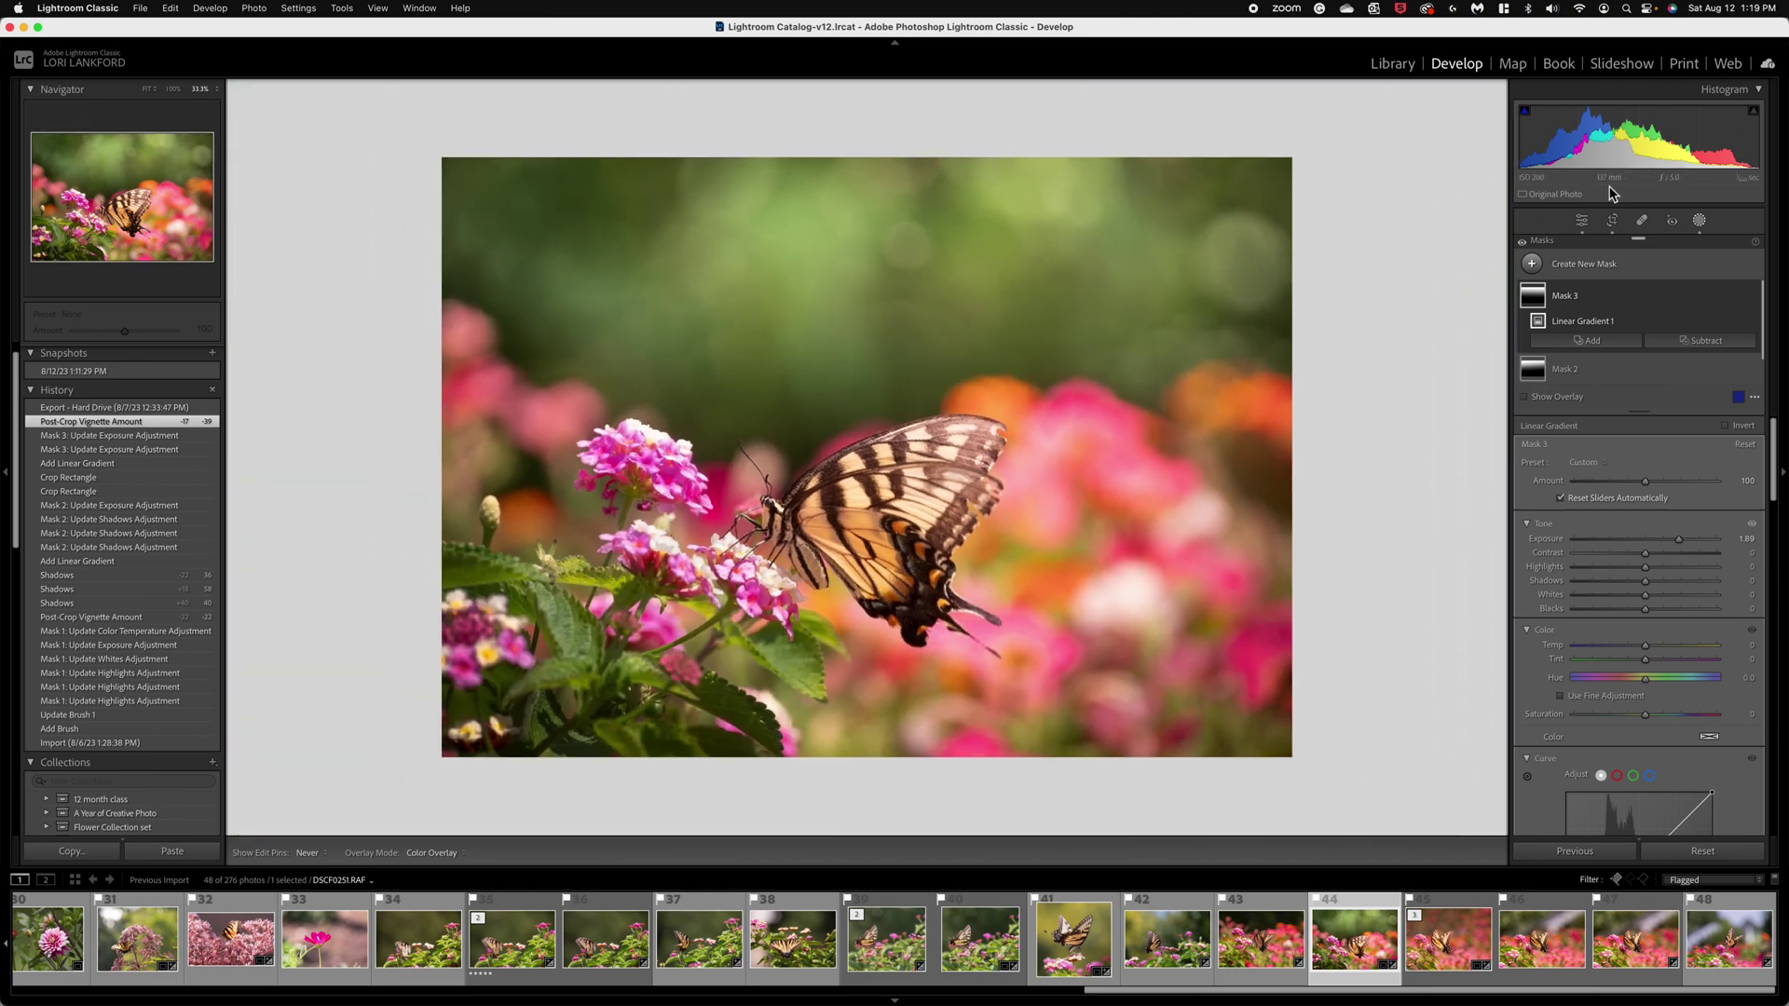
pyautogui.scroll(-5, 1612, 497)
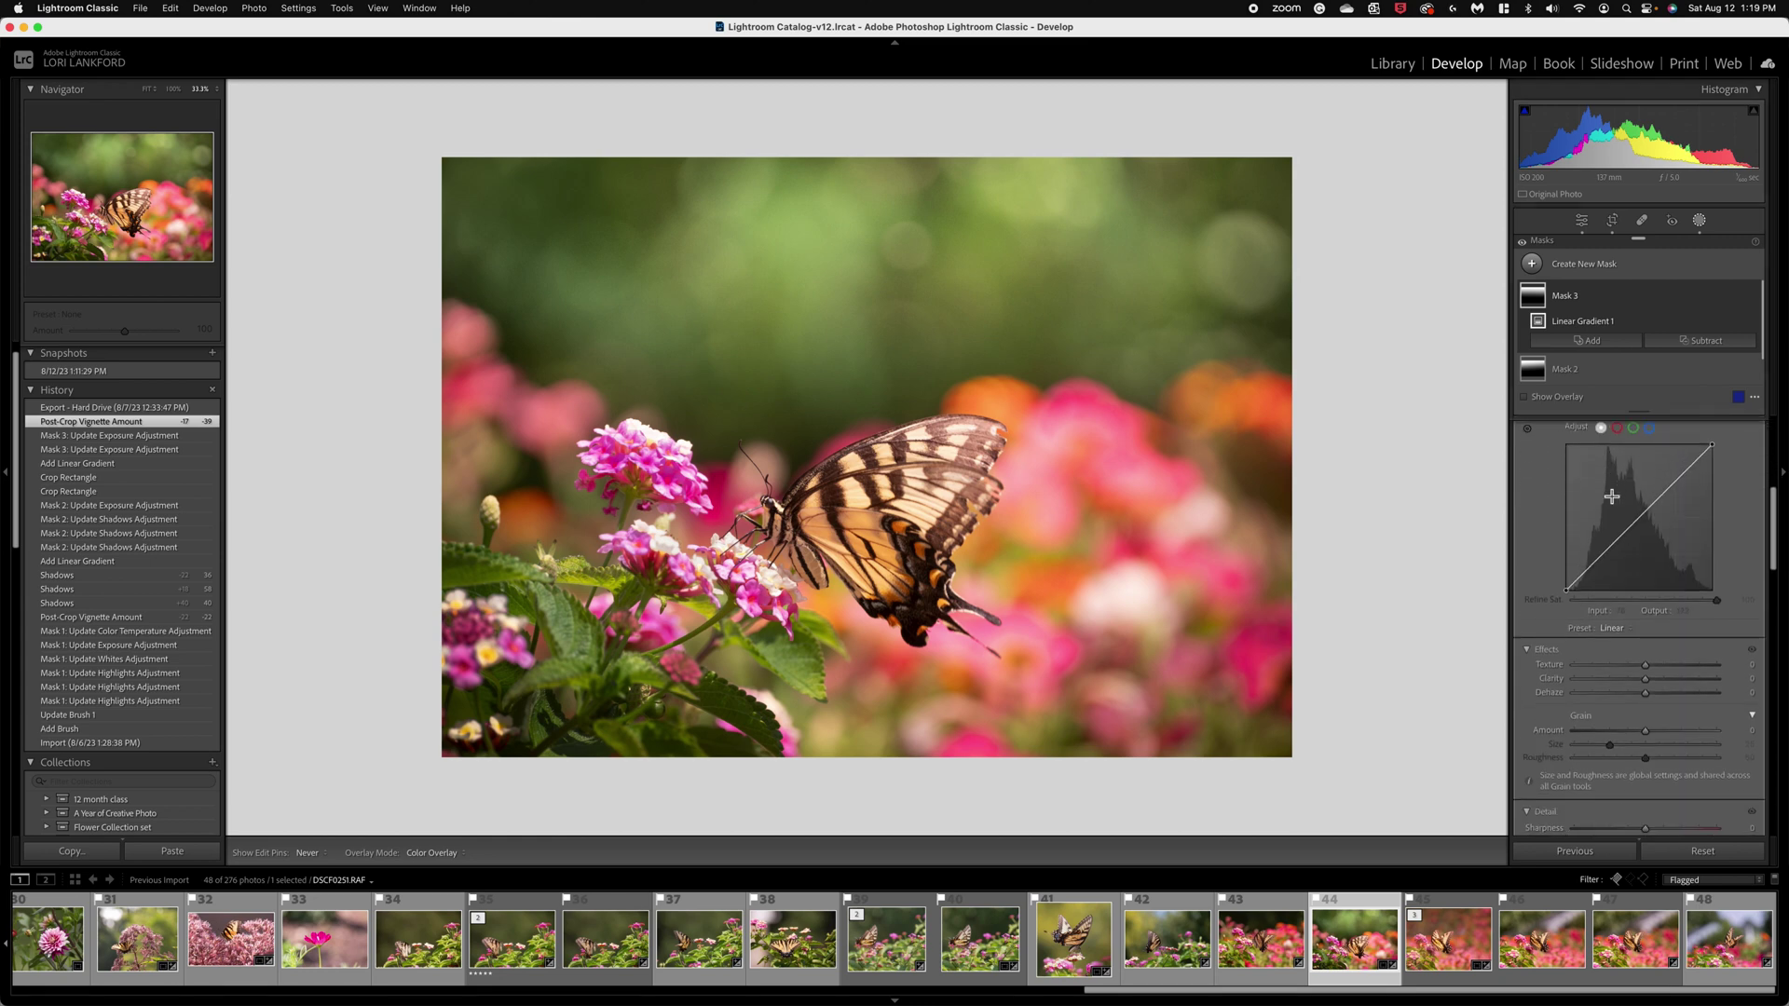
pyautogui.scroll(-6, 1612, 496)
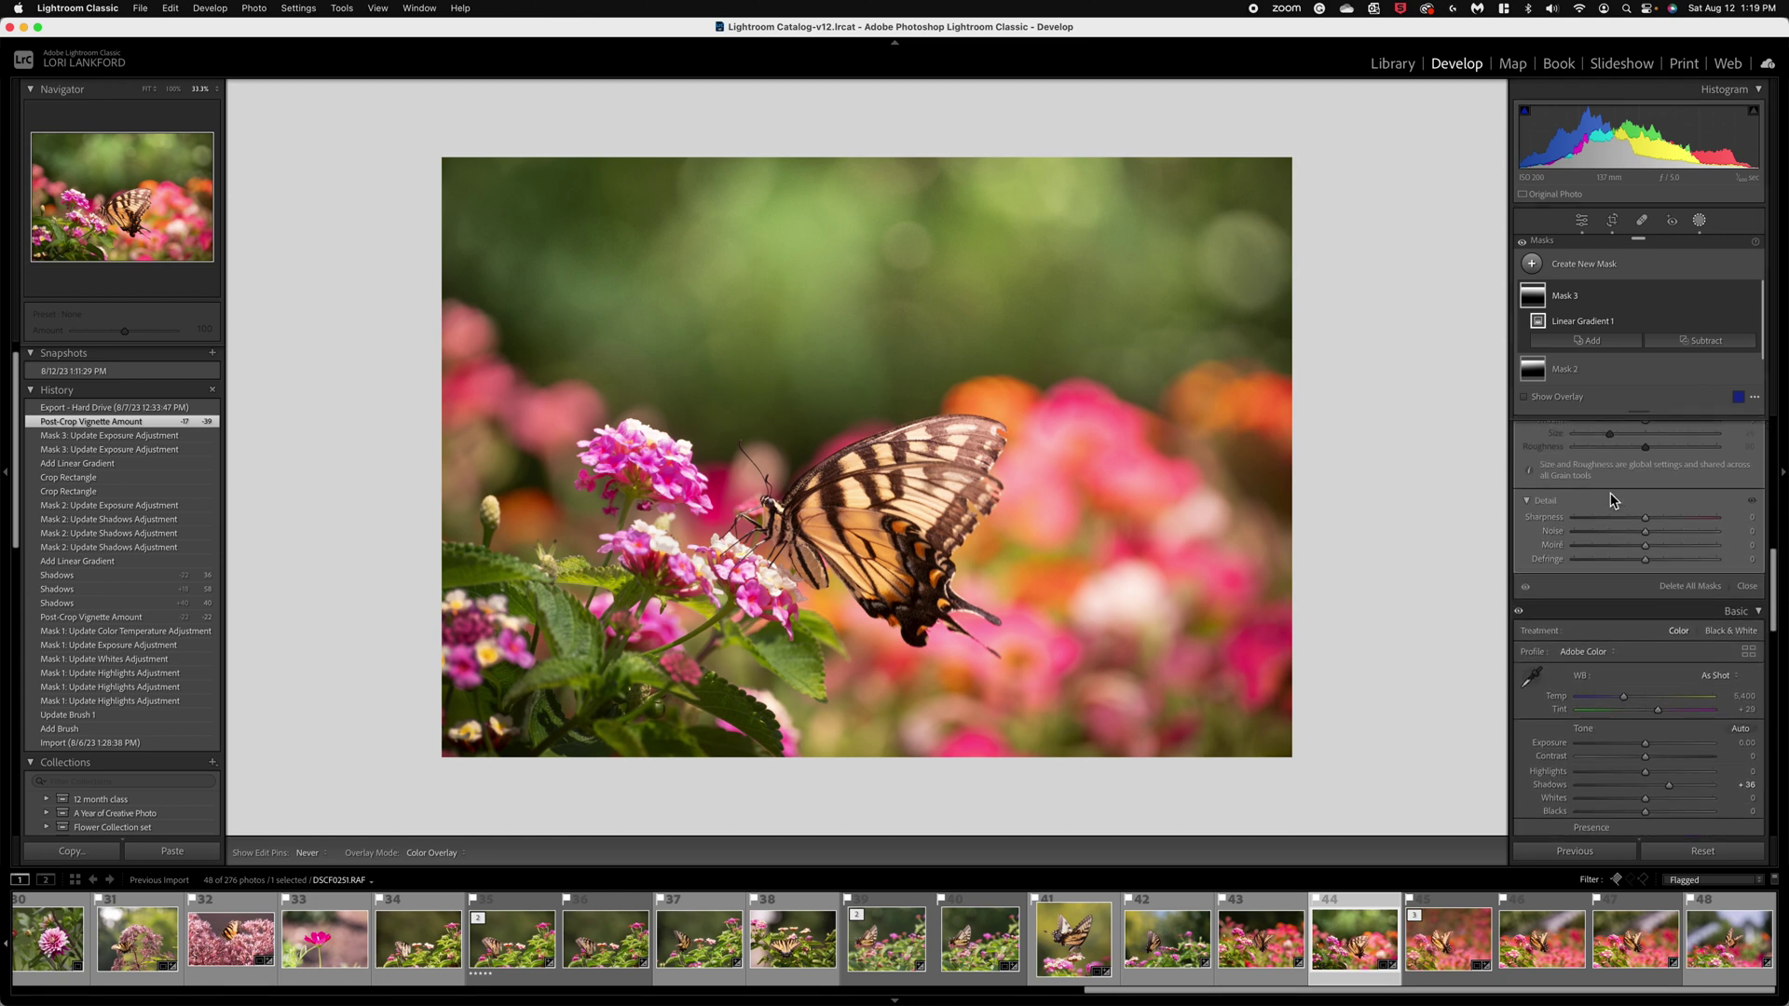
pyautogui.scroll(3, 1612, 500)
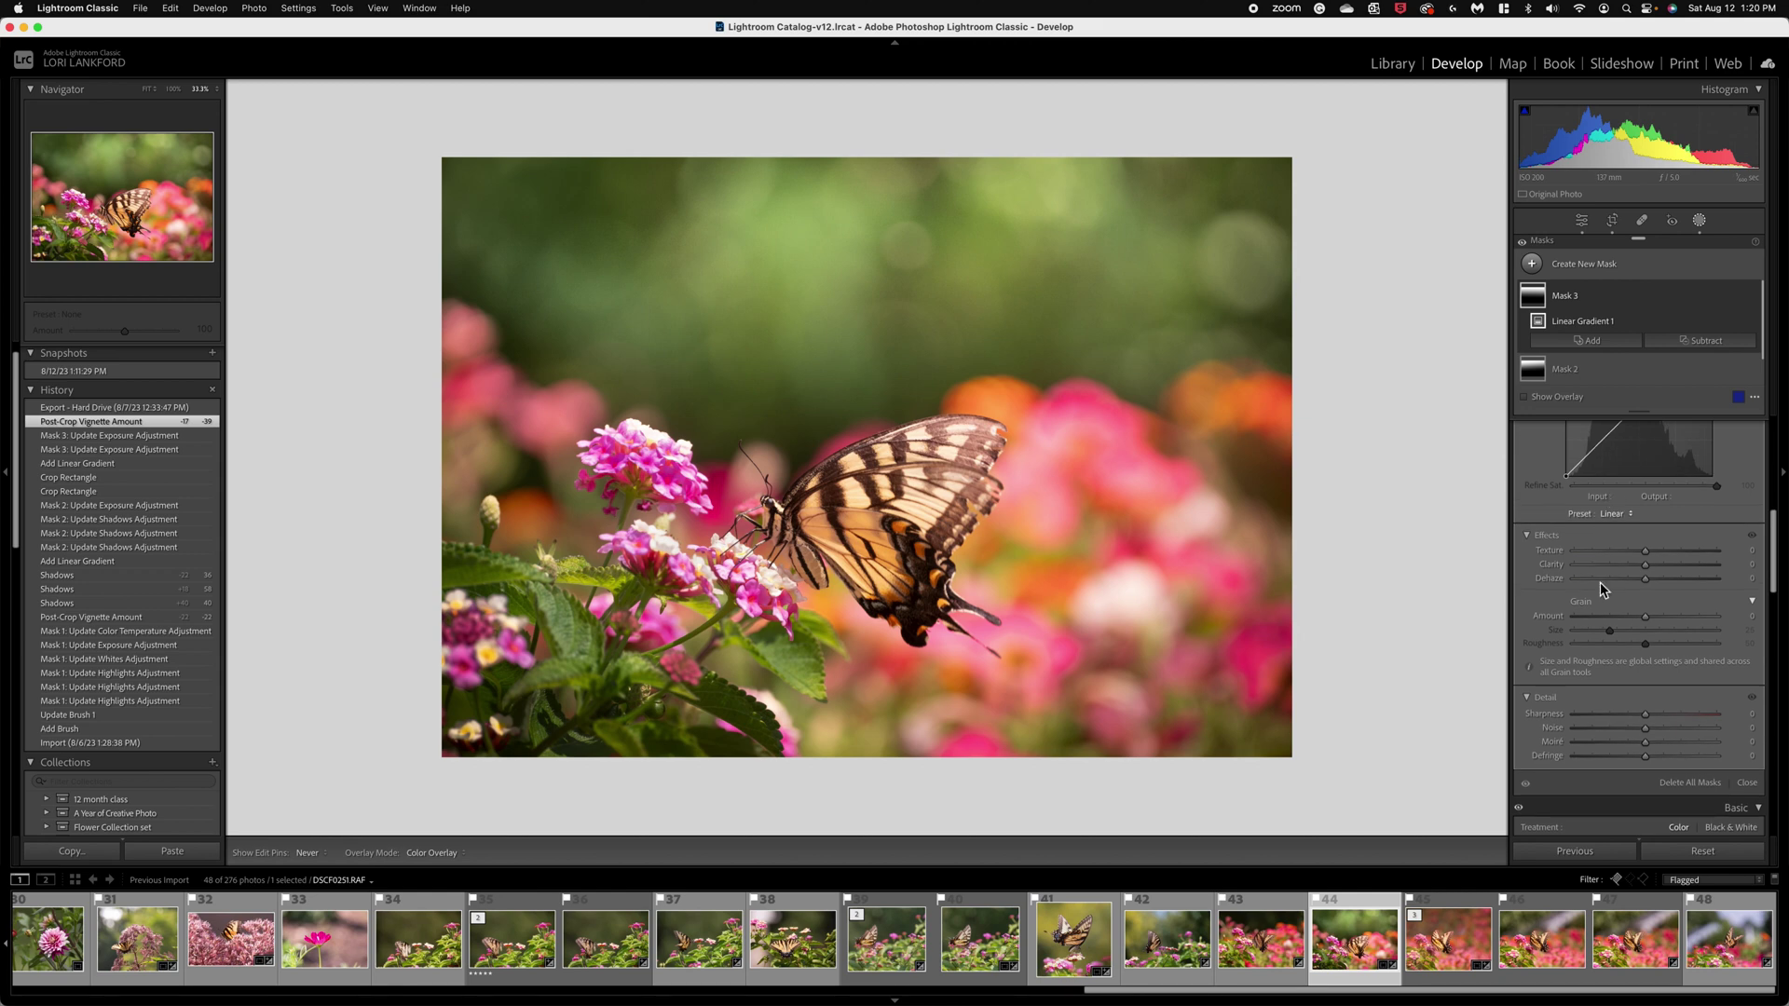
pyautogui.scroll(-3, 1596, 615)
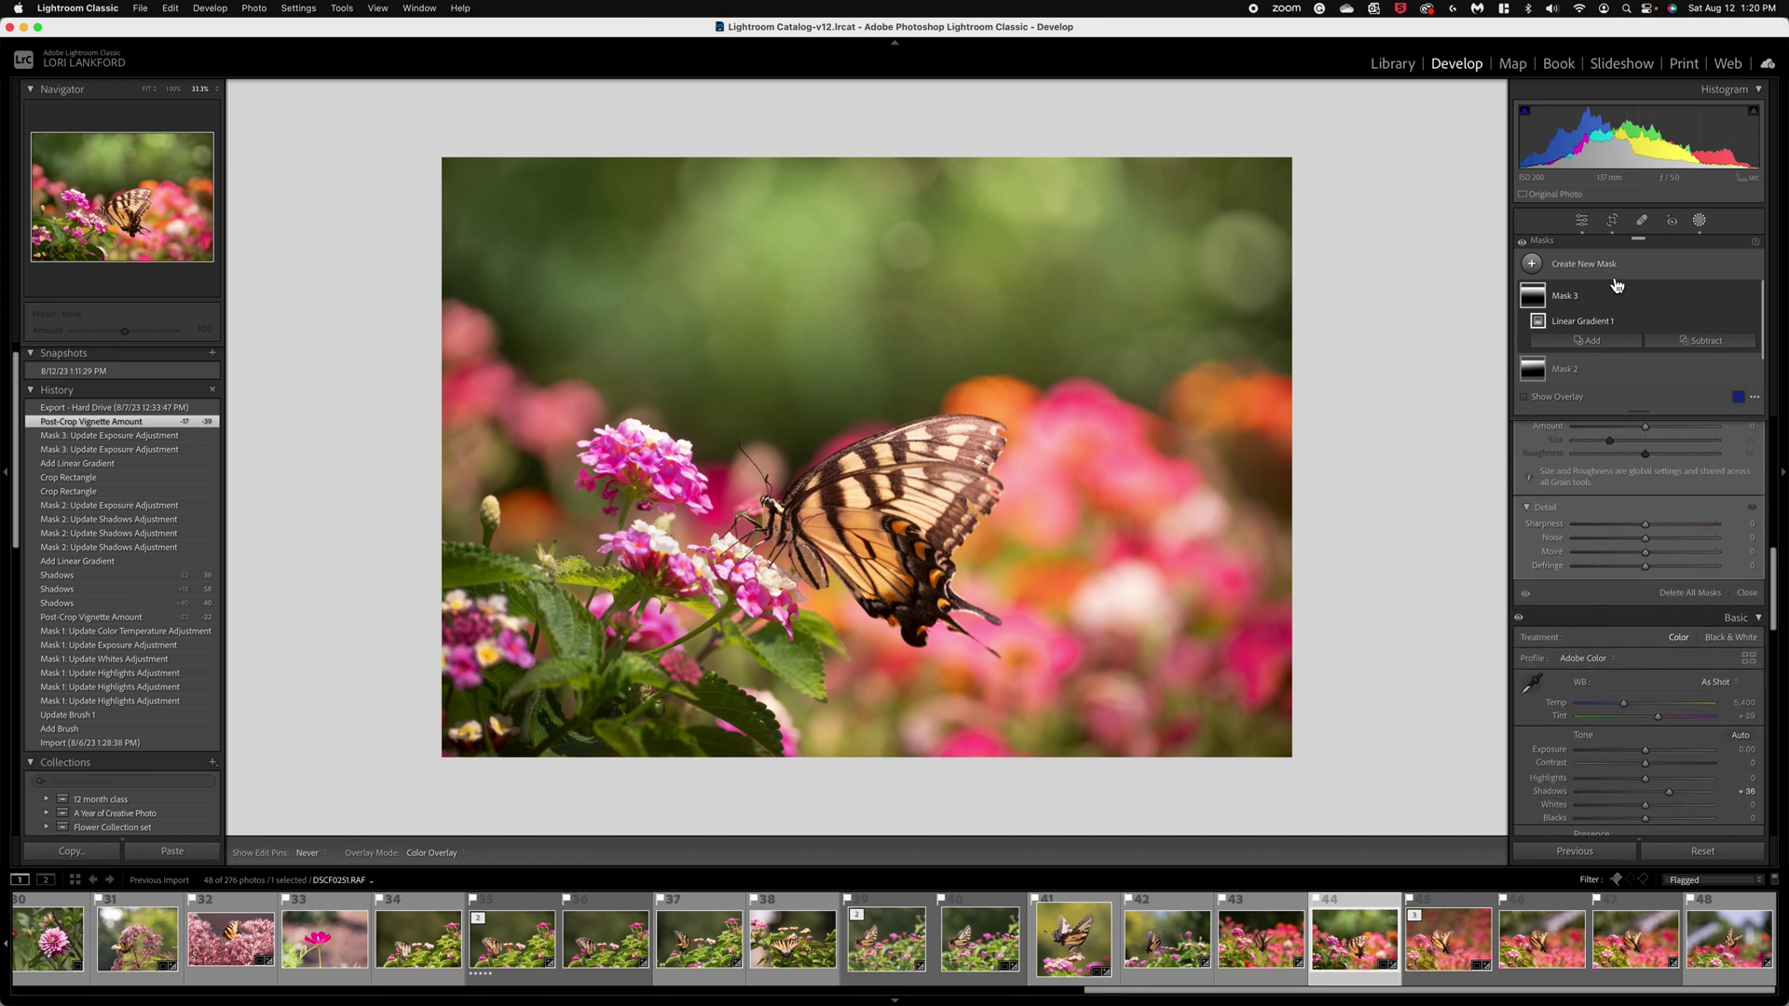
# Step: Open AI Denoise from the Detail panel at Amount 100 and pan the preview across the wing
pyautogui.click(1582, 222)
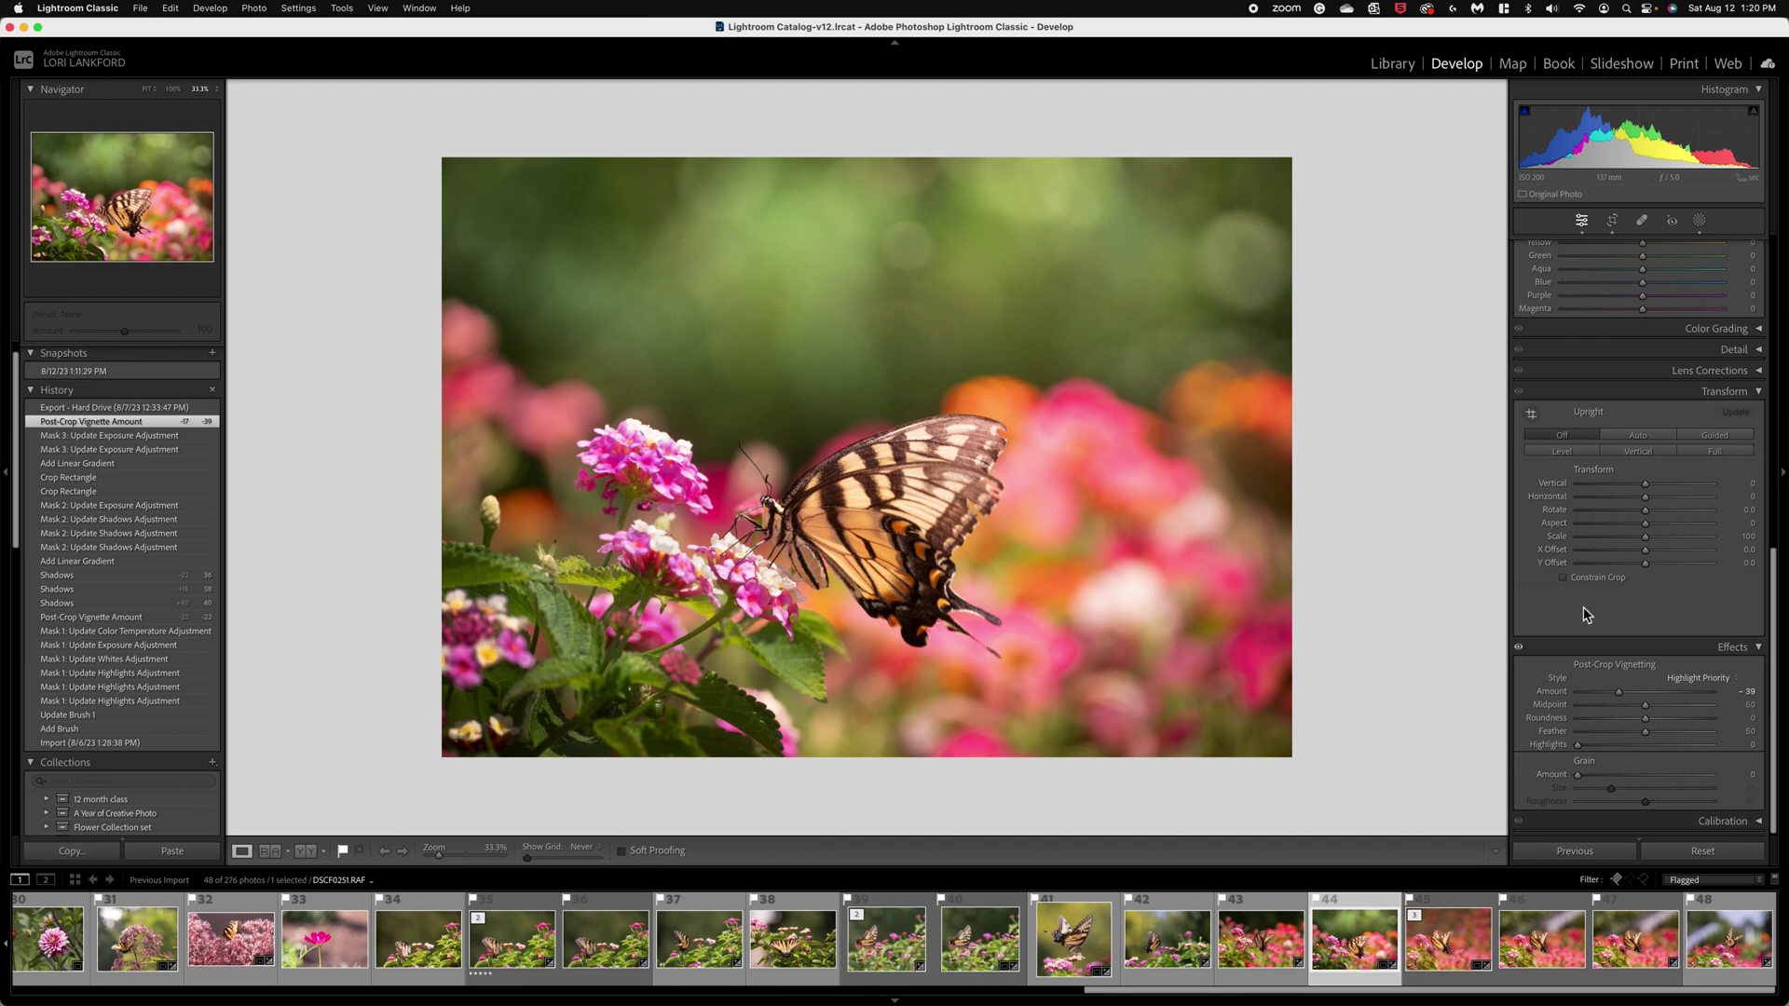
pyautogui.scroll(3, 1587, 615)
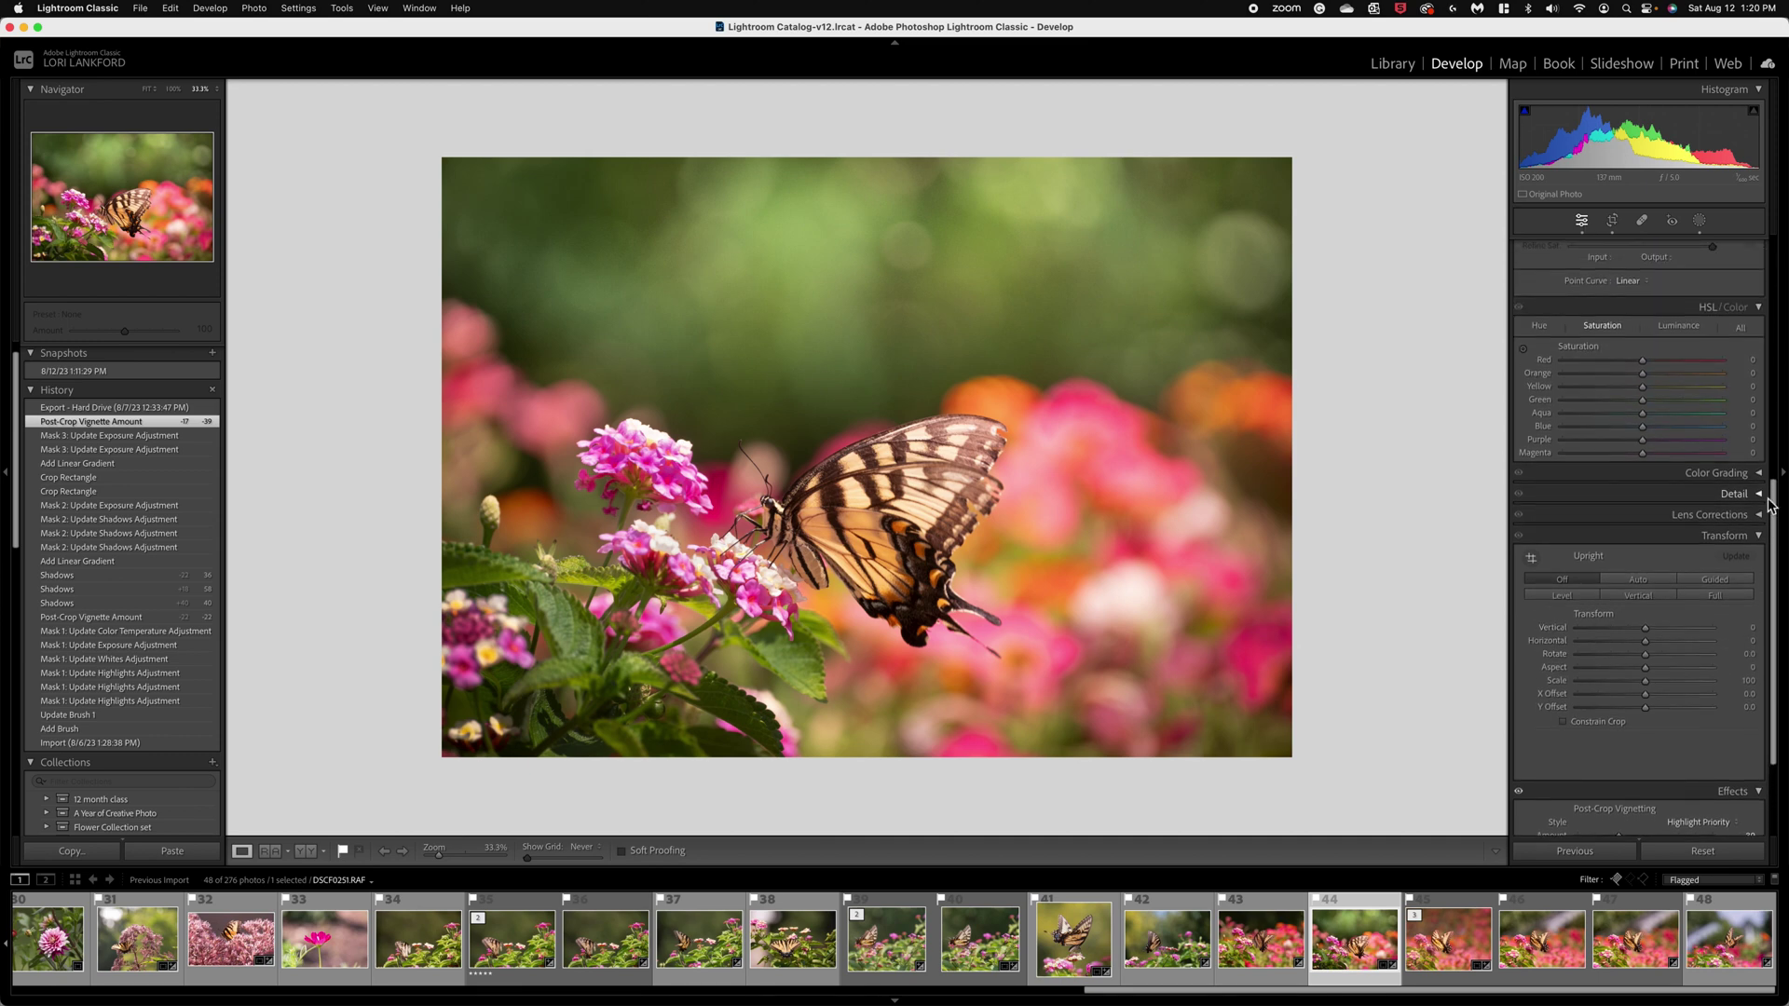
pyautogui.click(1760, 495)
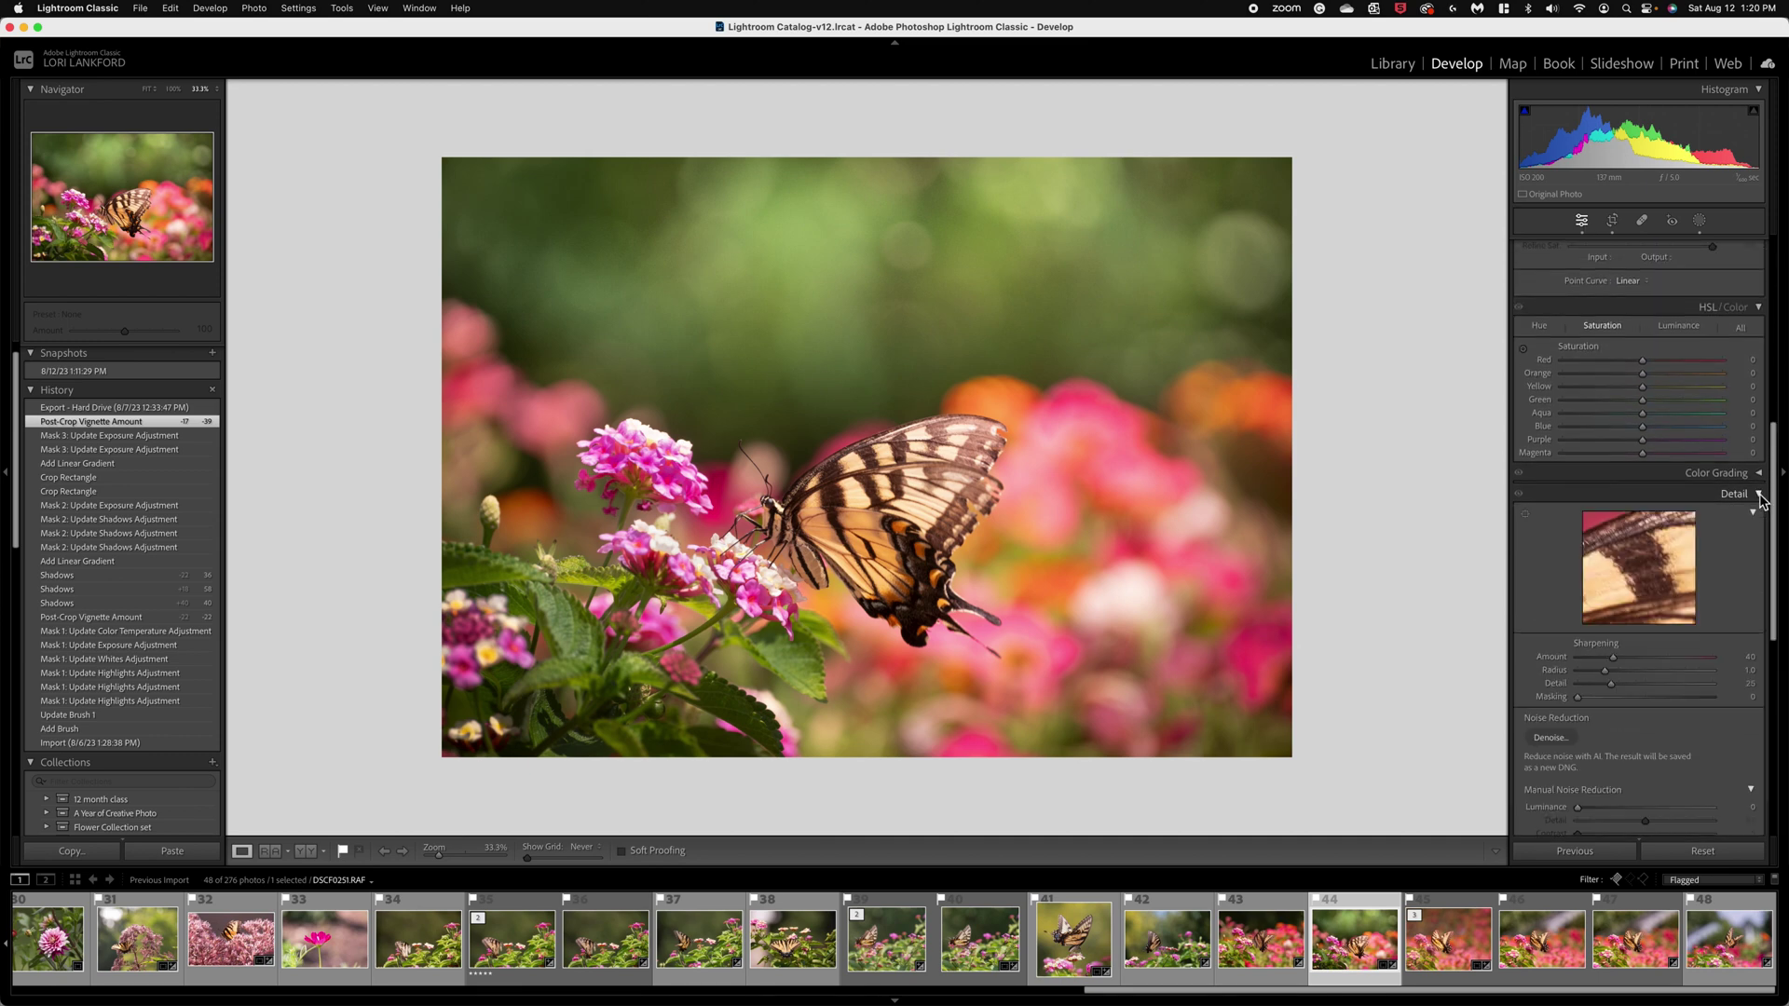
pyautogui.click(1550, 738)
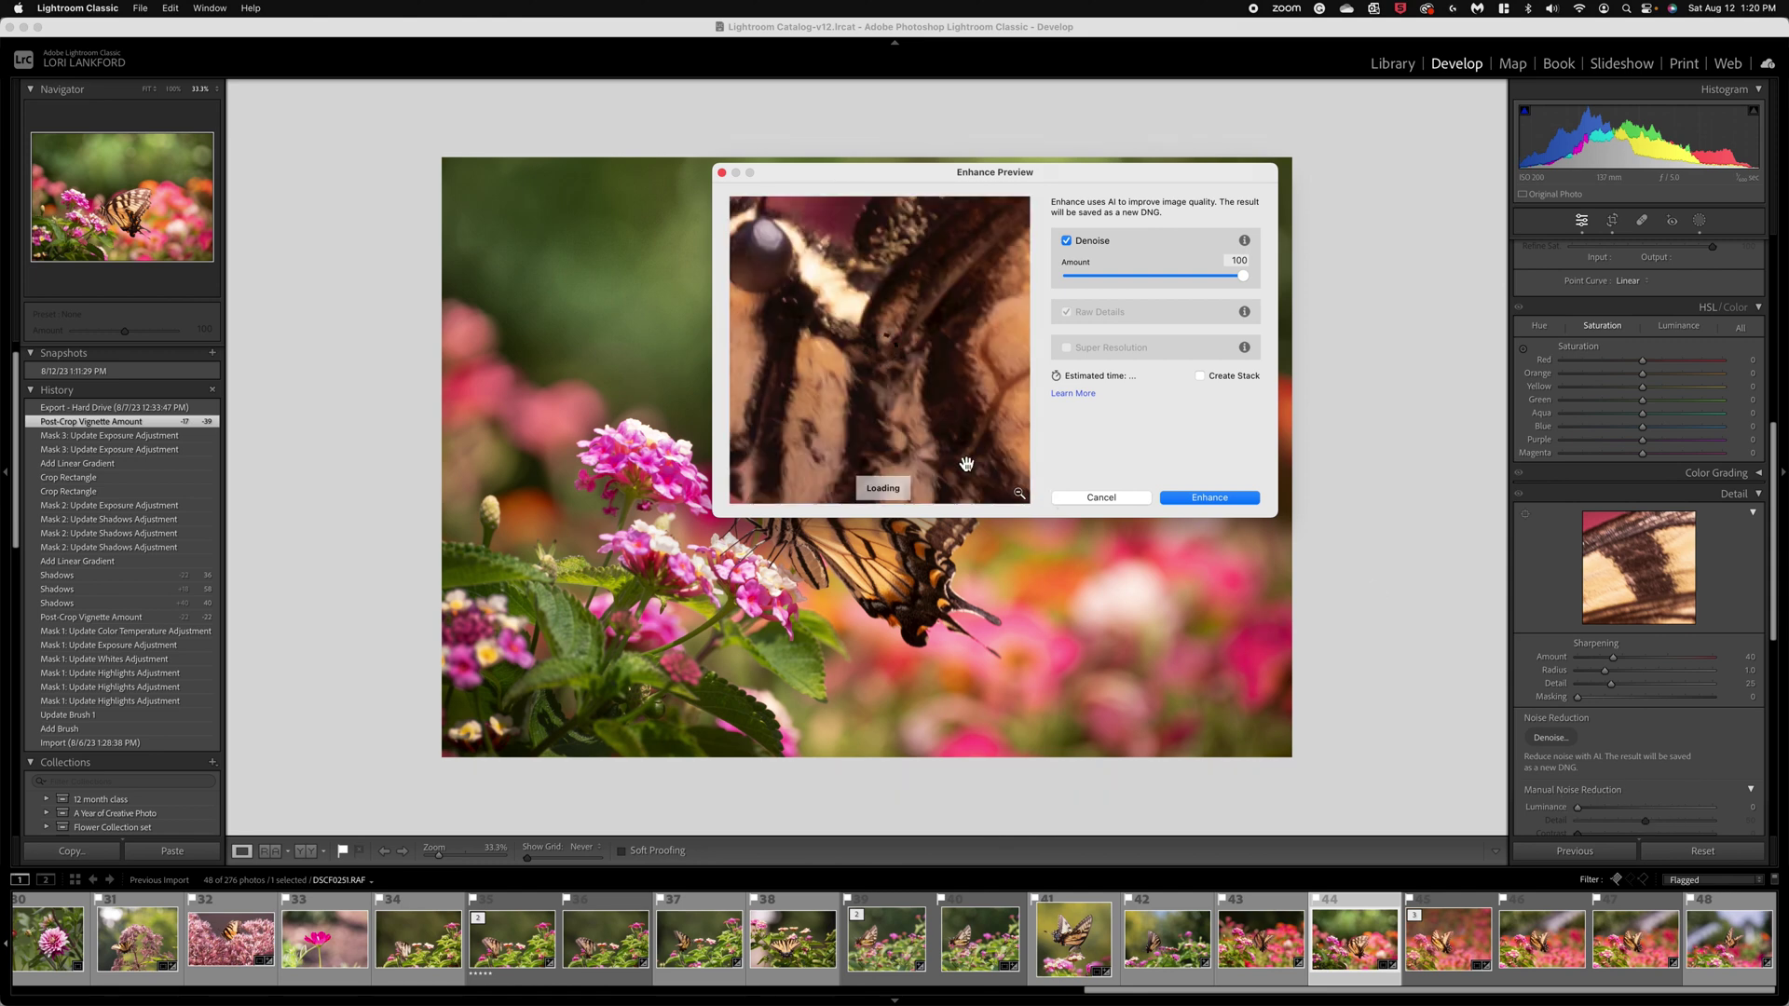
pyautogui.moveTo(887, 365); pyautogui.dragTo(849, 471)
pyautogui.moveTo(921, 407); pyautogui.dragTo(786, 411)
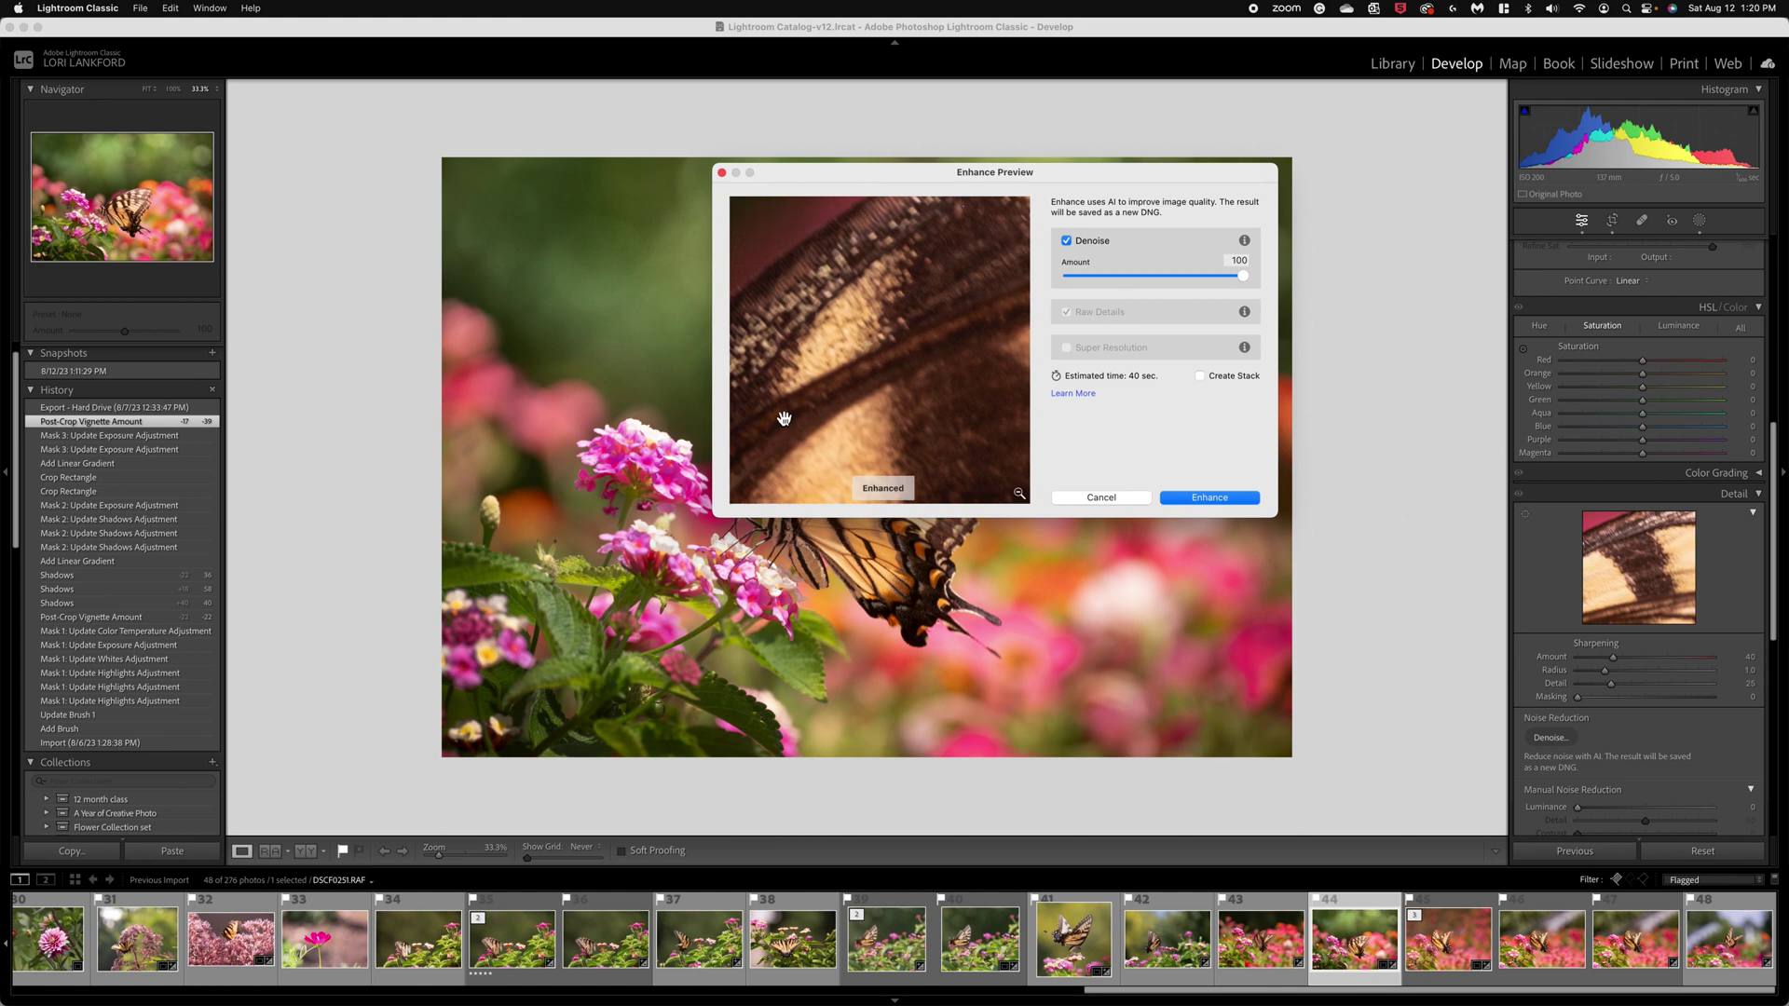
# Step: Enhance the photo into DSCF0251-Enhanced-NR.dng, then switch the filmstrip filter off
pyautogui.click(1216, 501)
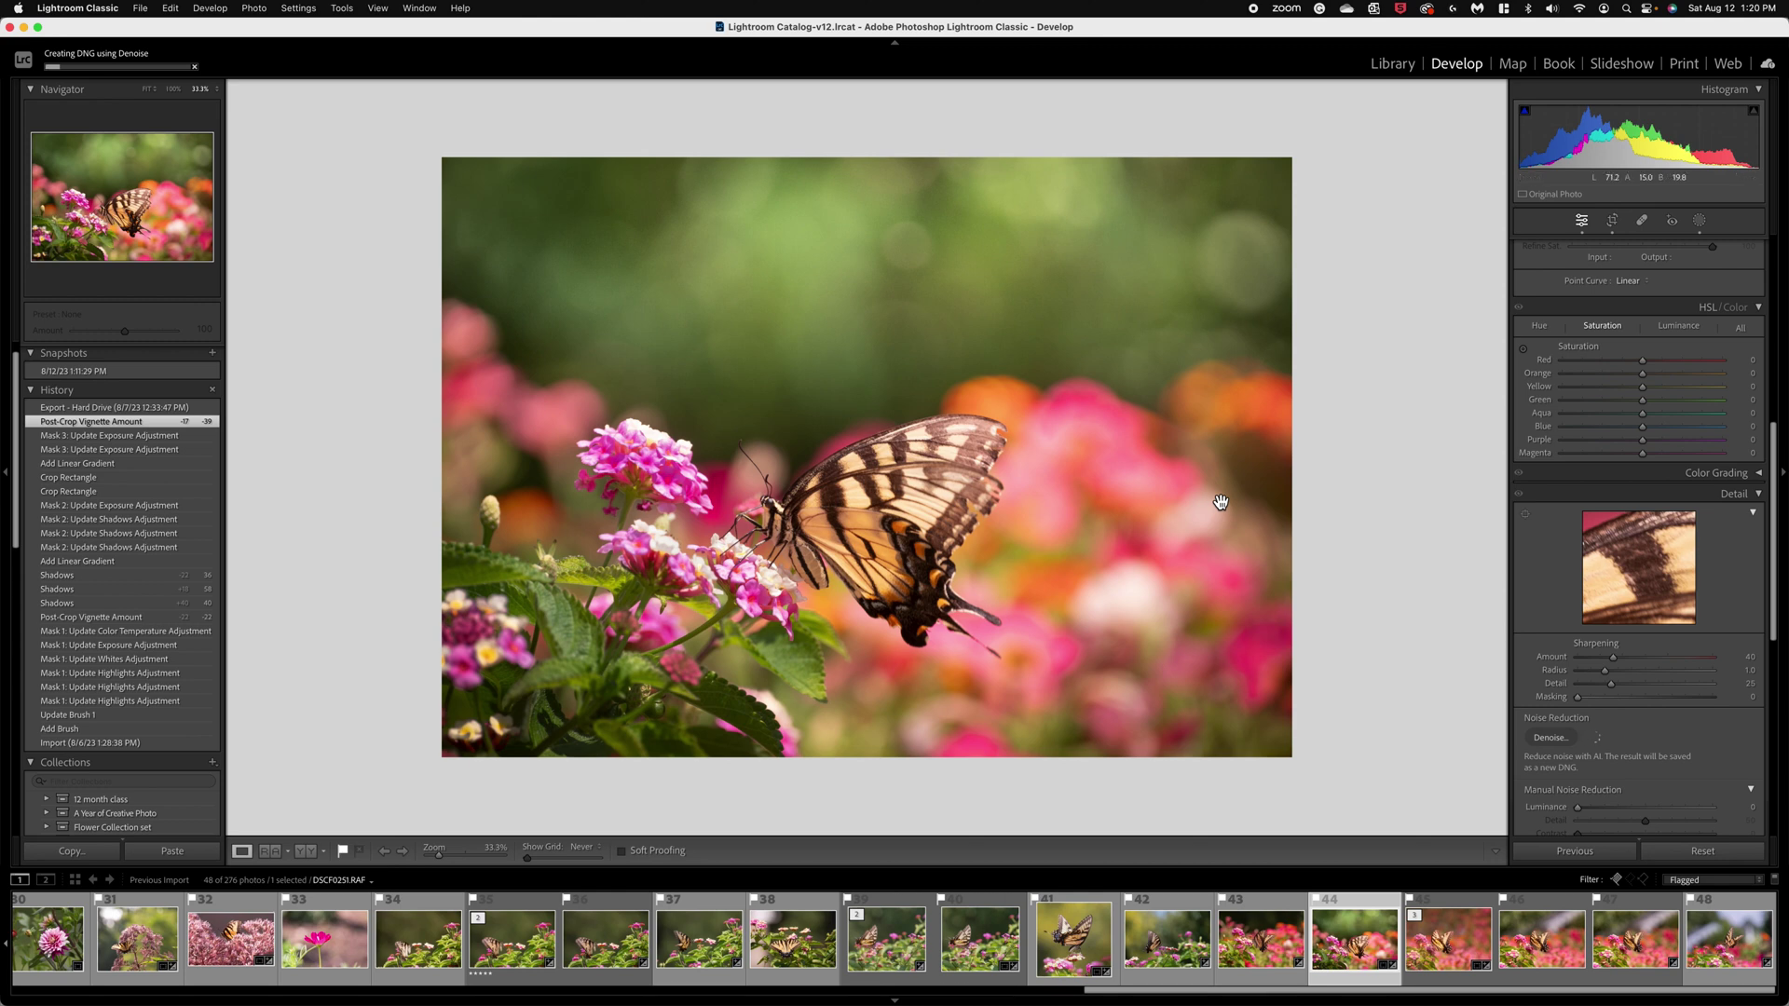
pyautogui.scroll(-4, 1652, 738)
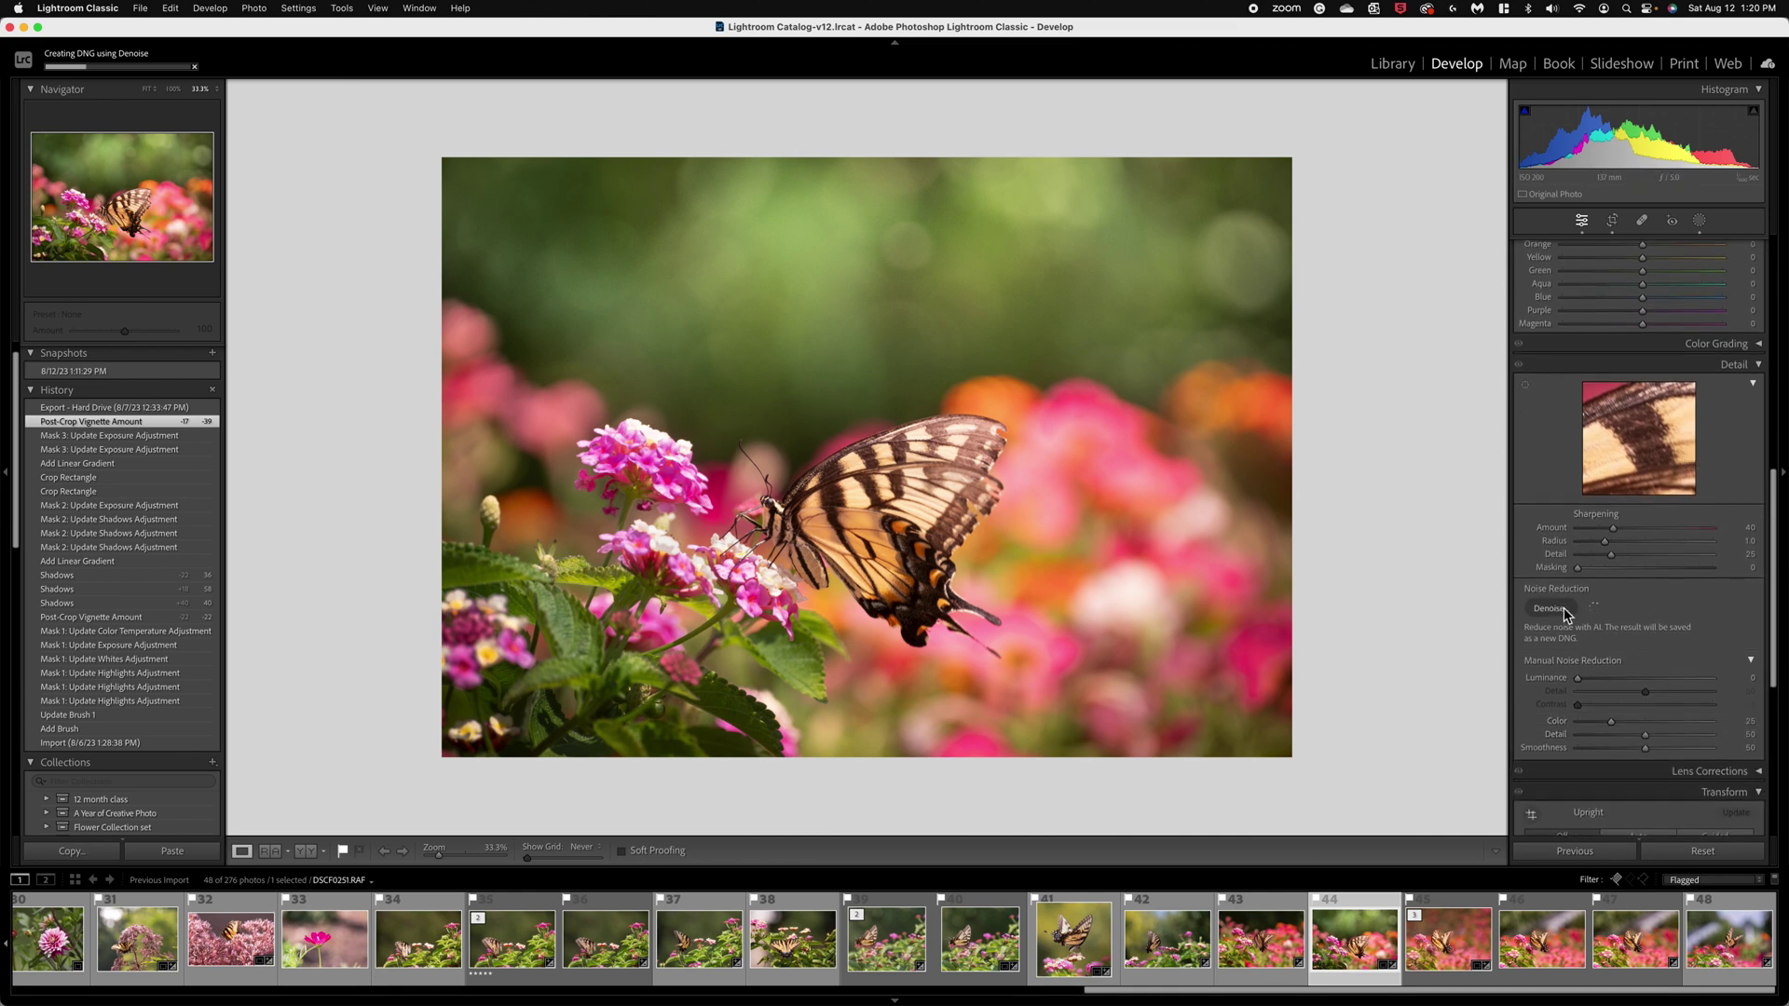
pyautogui.scroll(-1, 1636, 662)
pyautogui.scroll(-2, 1636, 661)
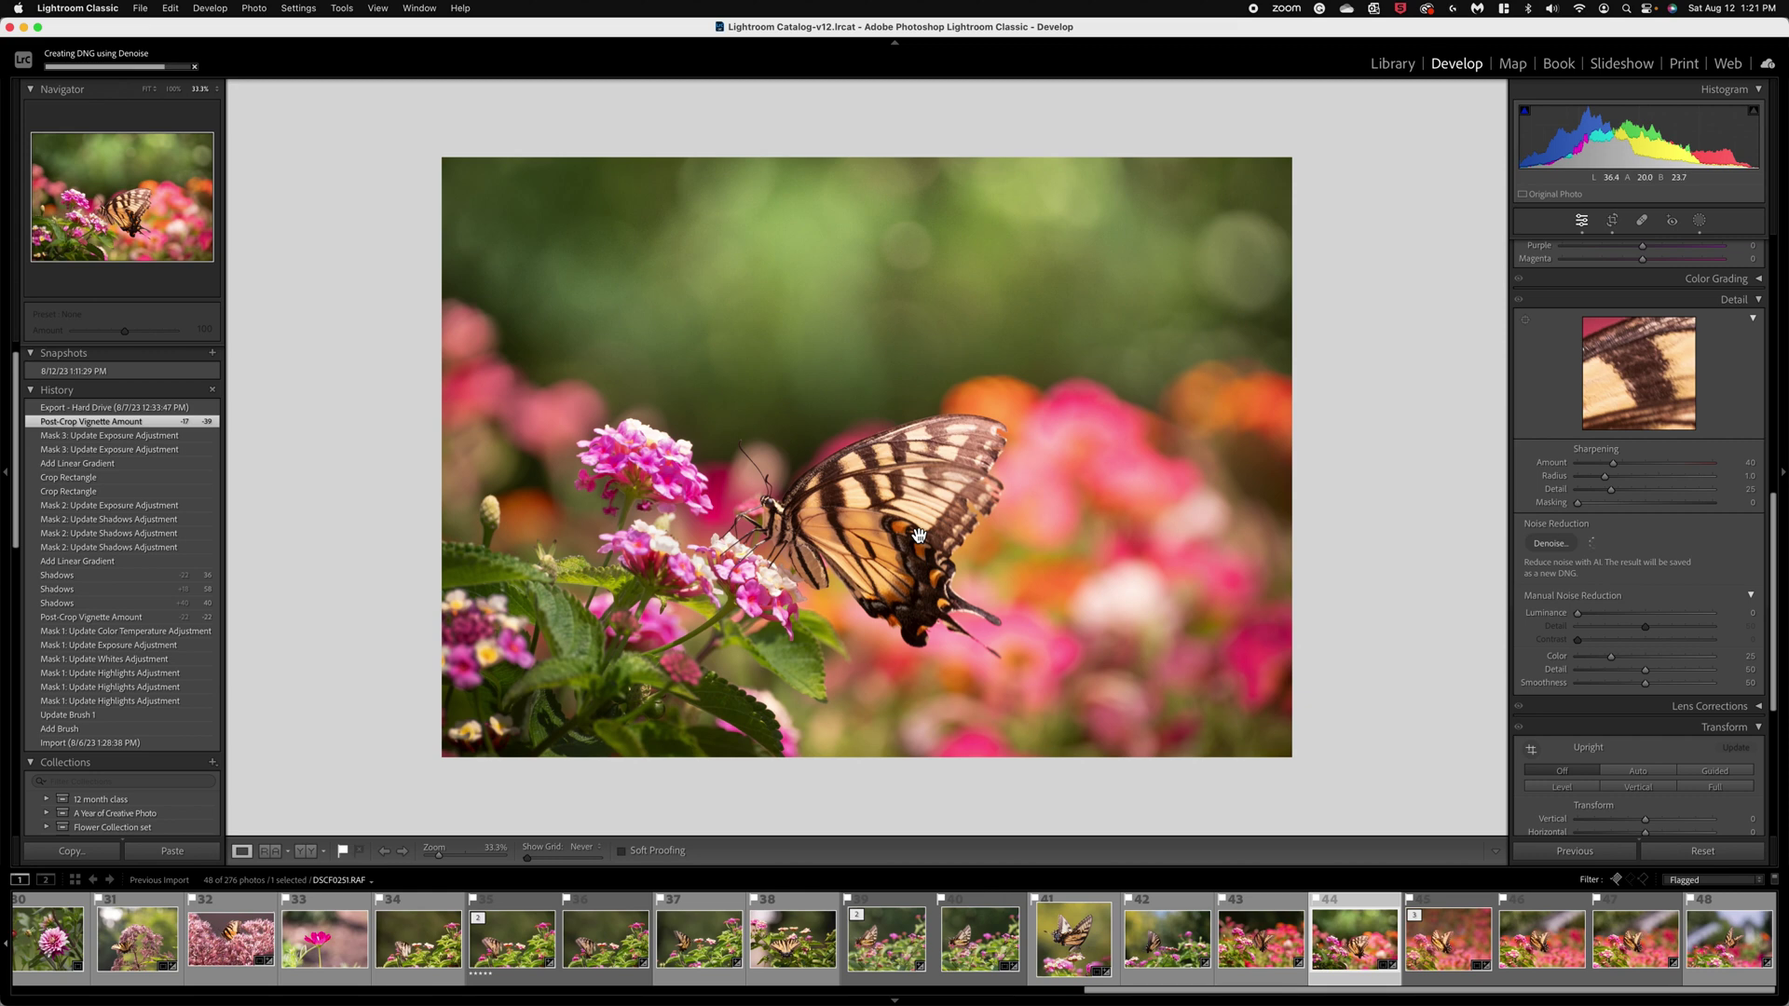
pyautogui.press('super+l')
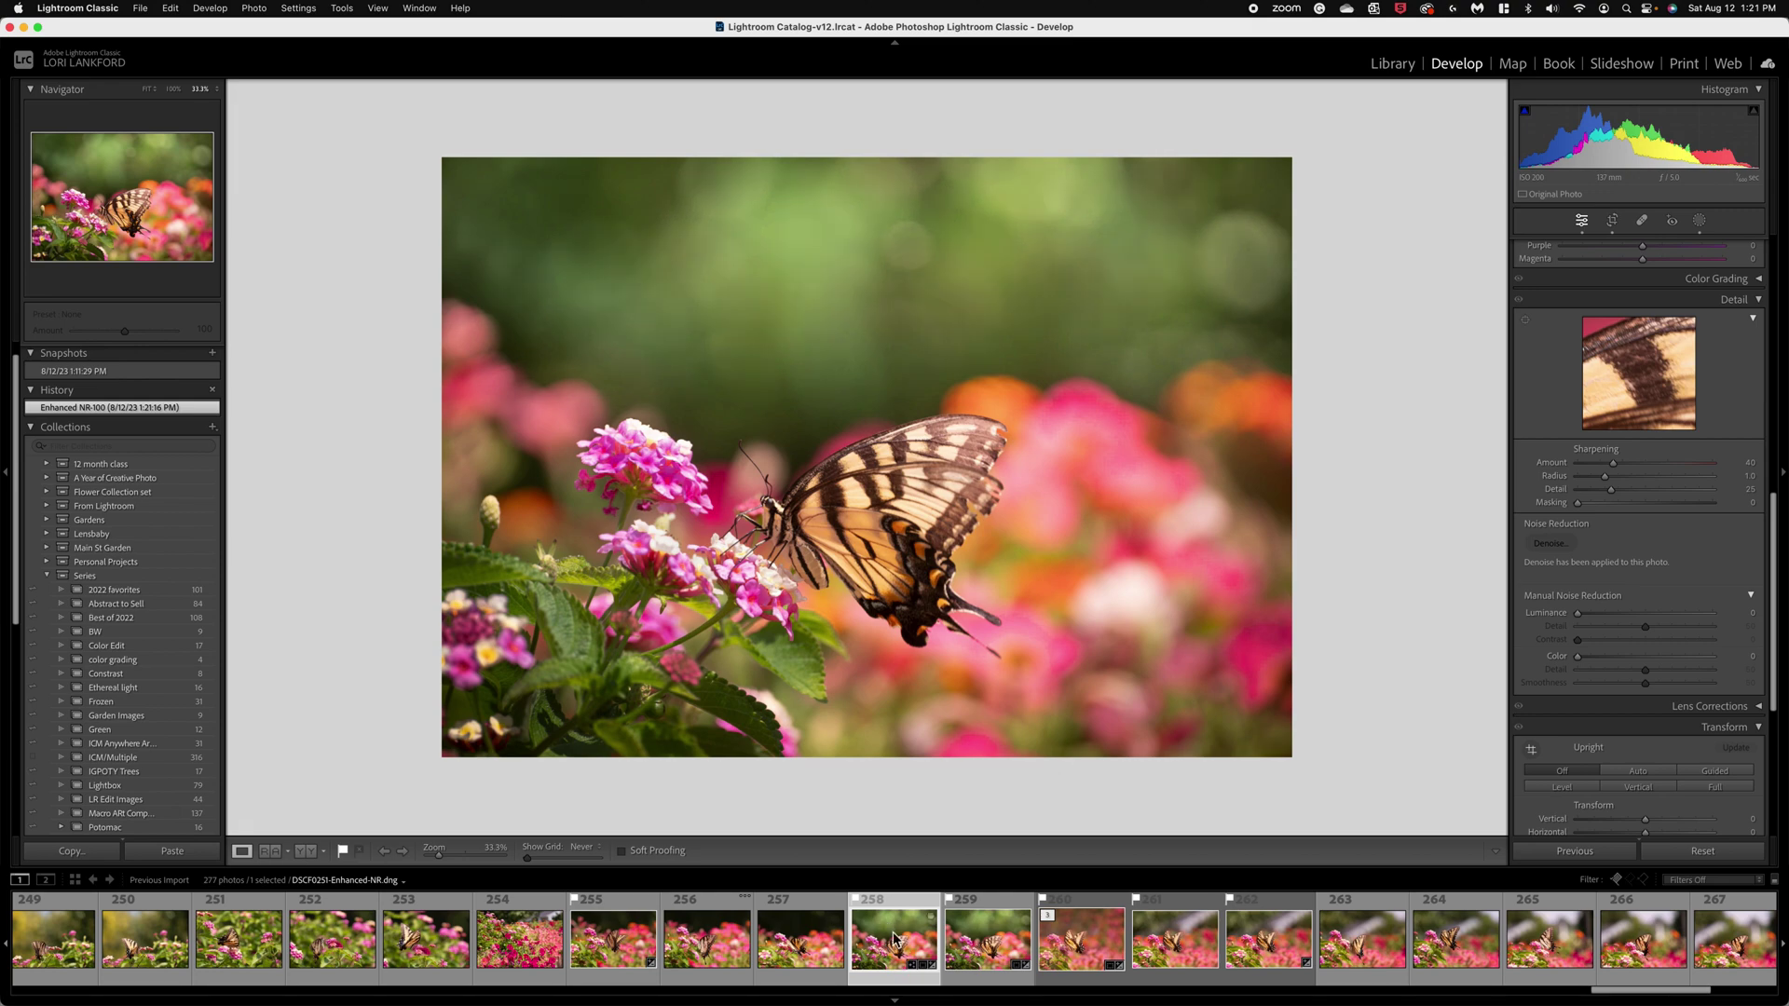
pyautogui.click(925, 573)
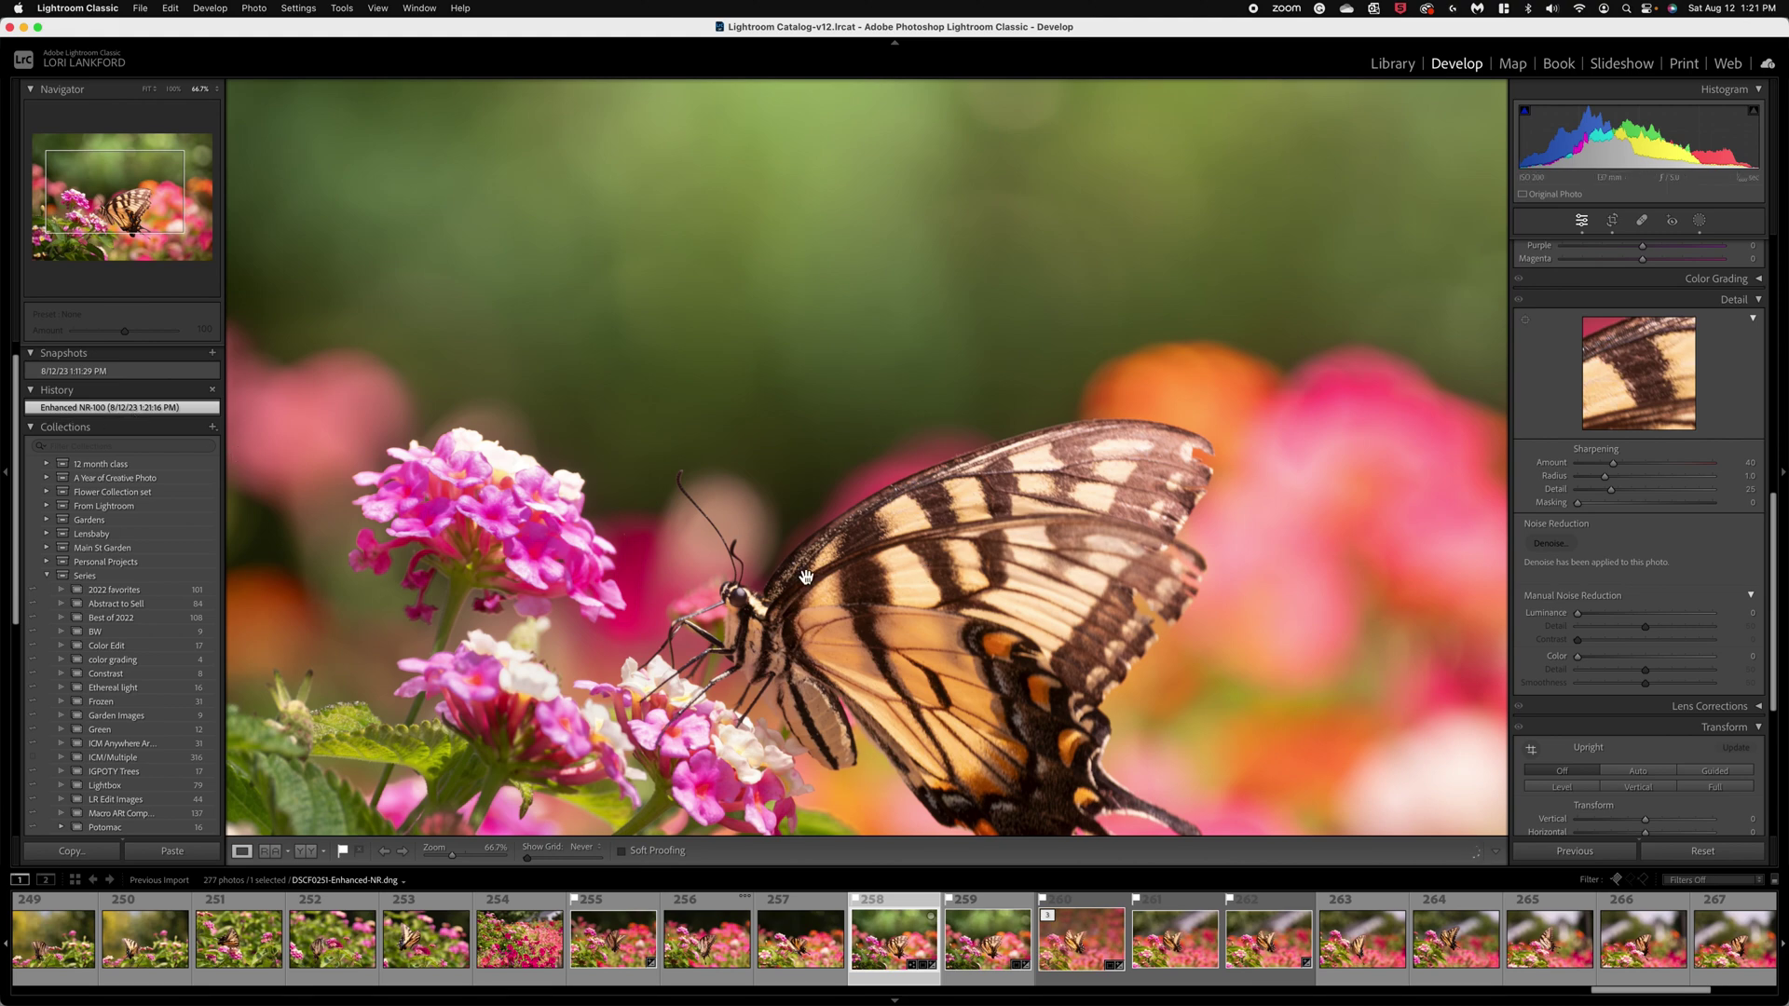
pyautogui.scroll(-3, 806, 577)
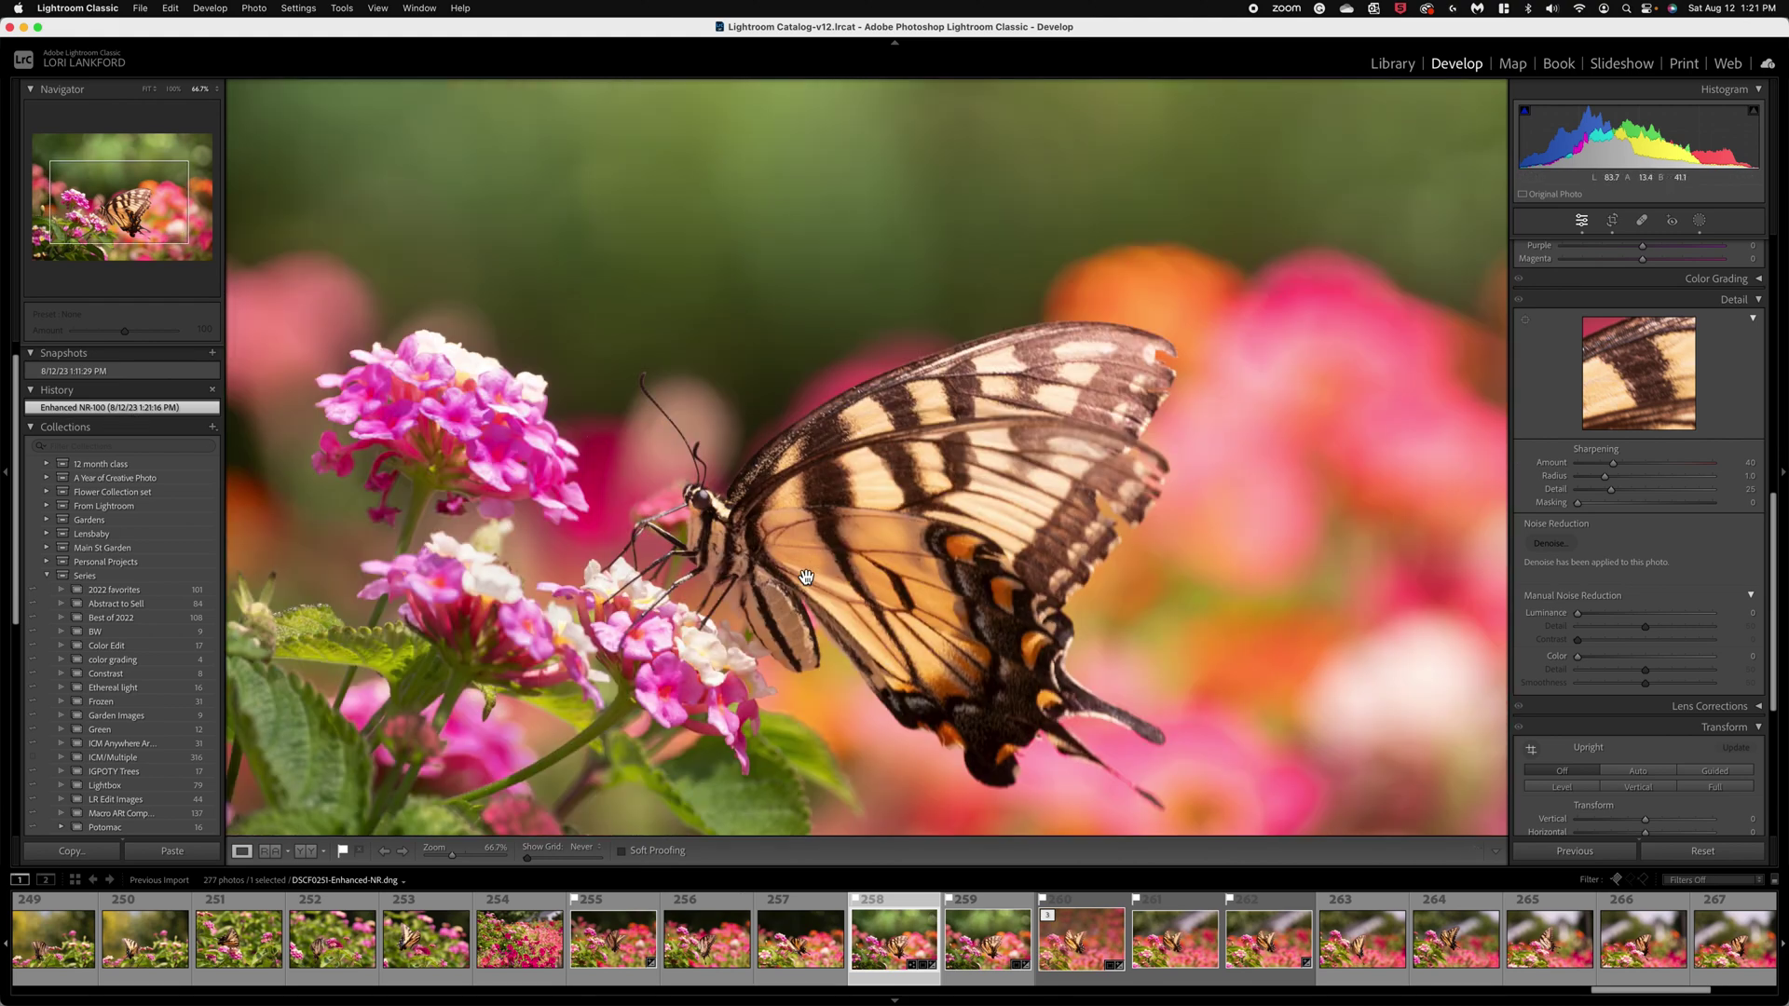
pyautogui.click(956, 562)
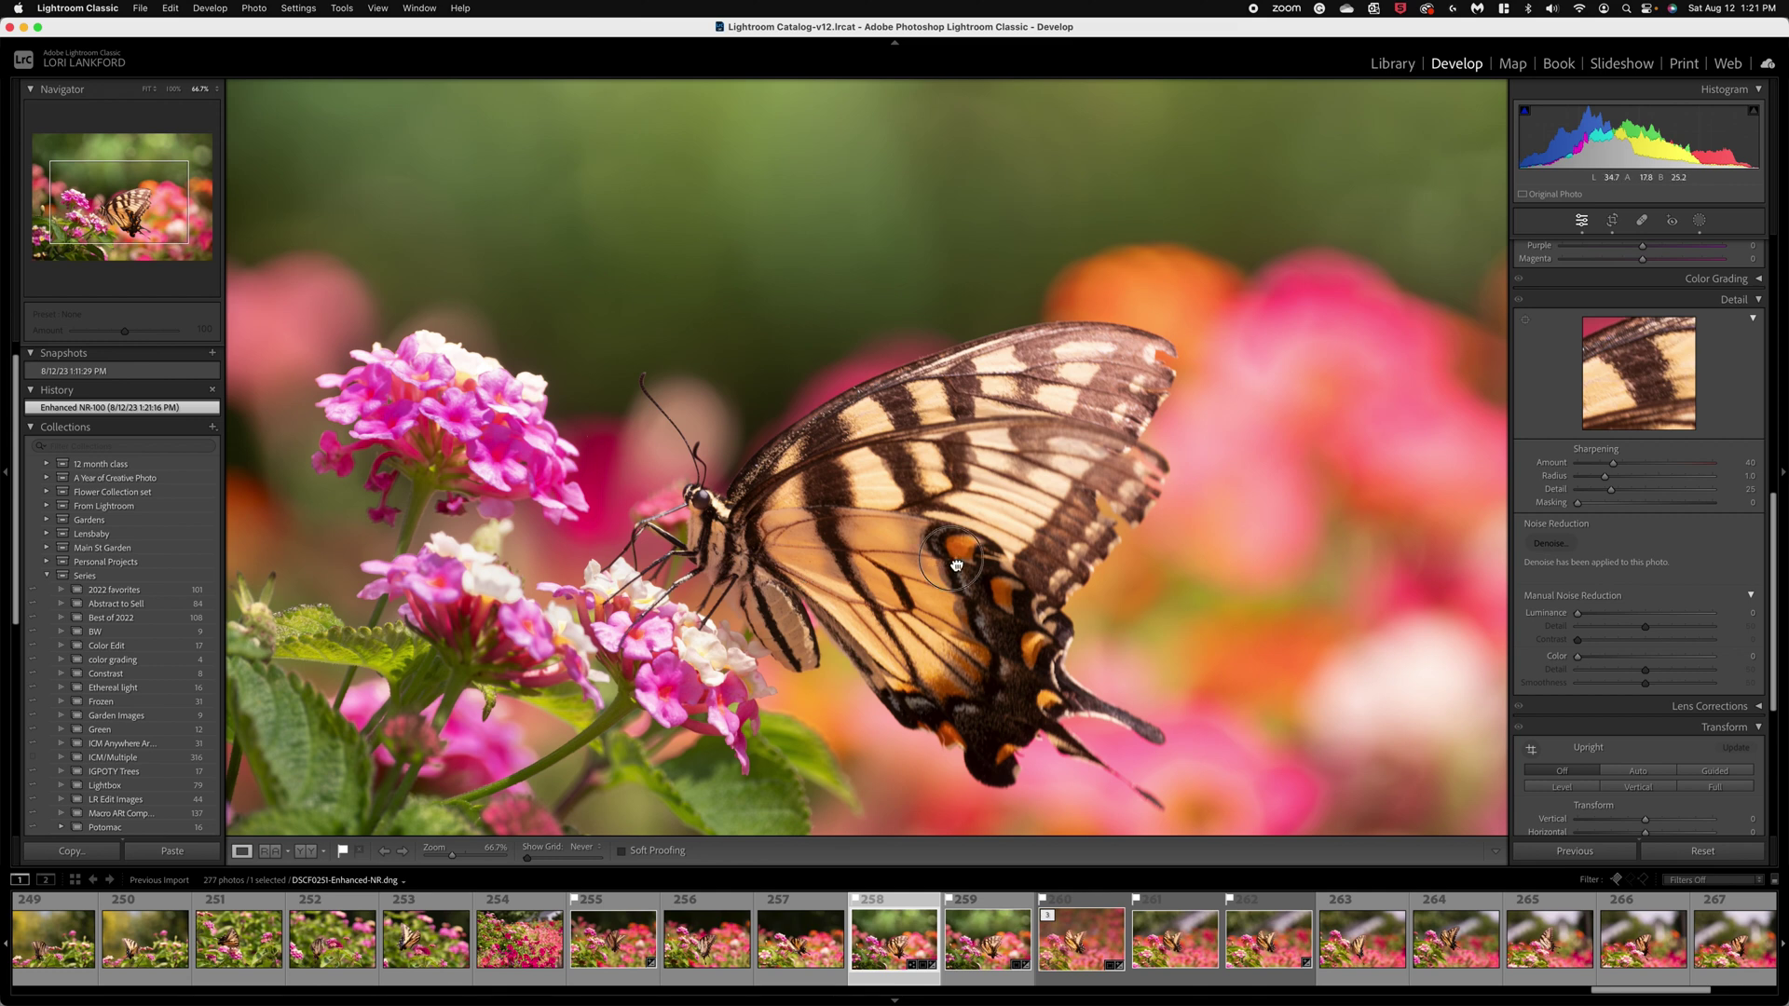
pyautogui.click(272, 854)
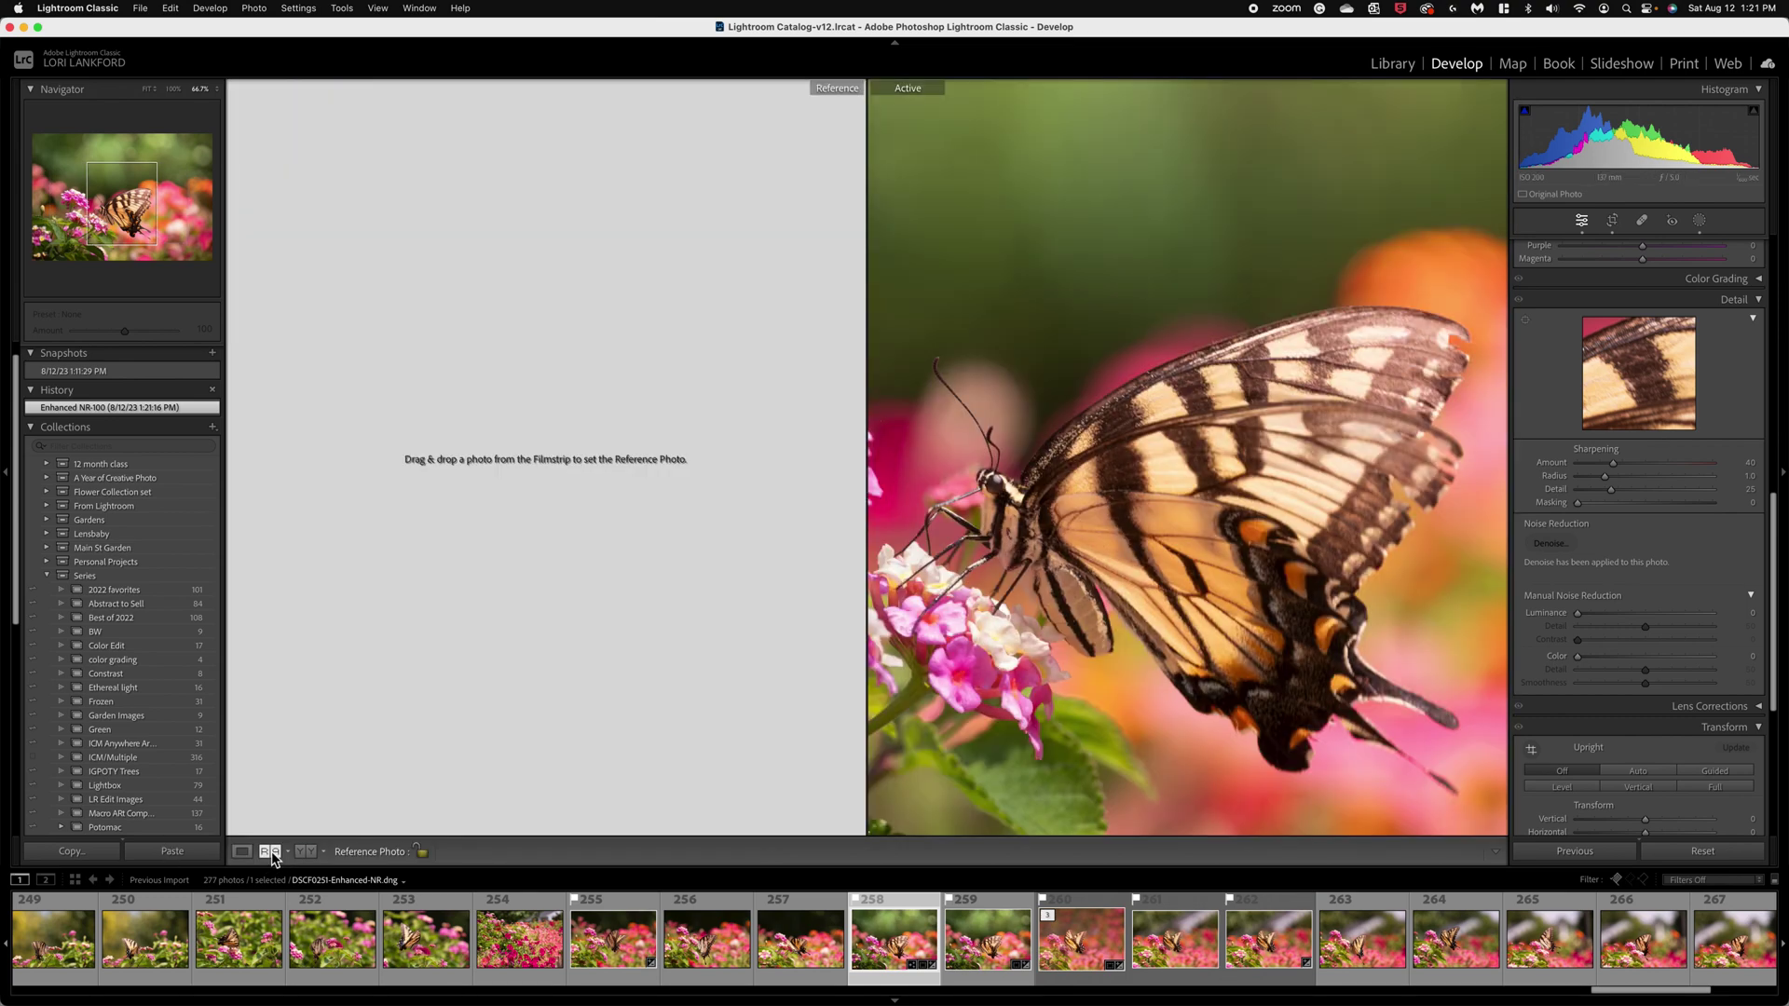
pyautogui.moveTo(995, 979); pyautogui.dragTo(608, 563)
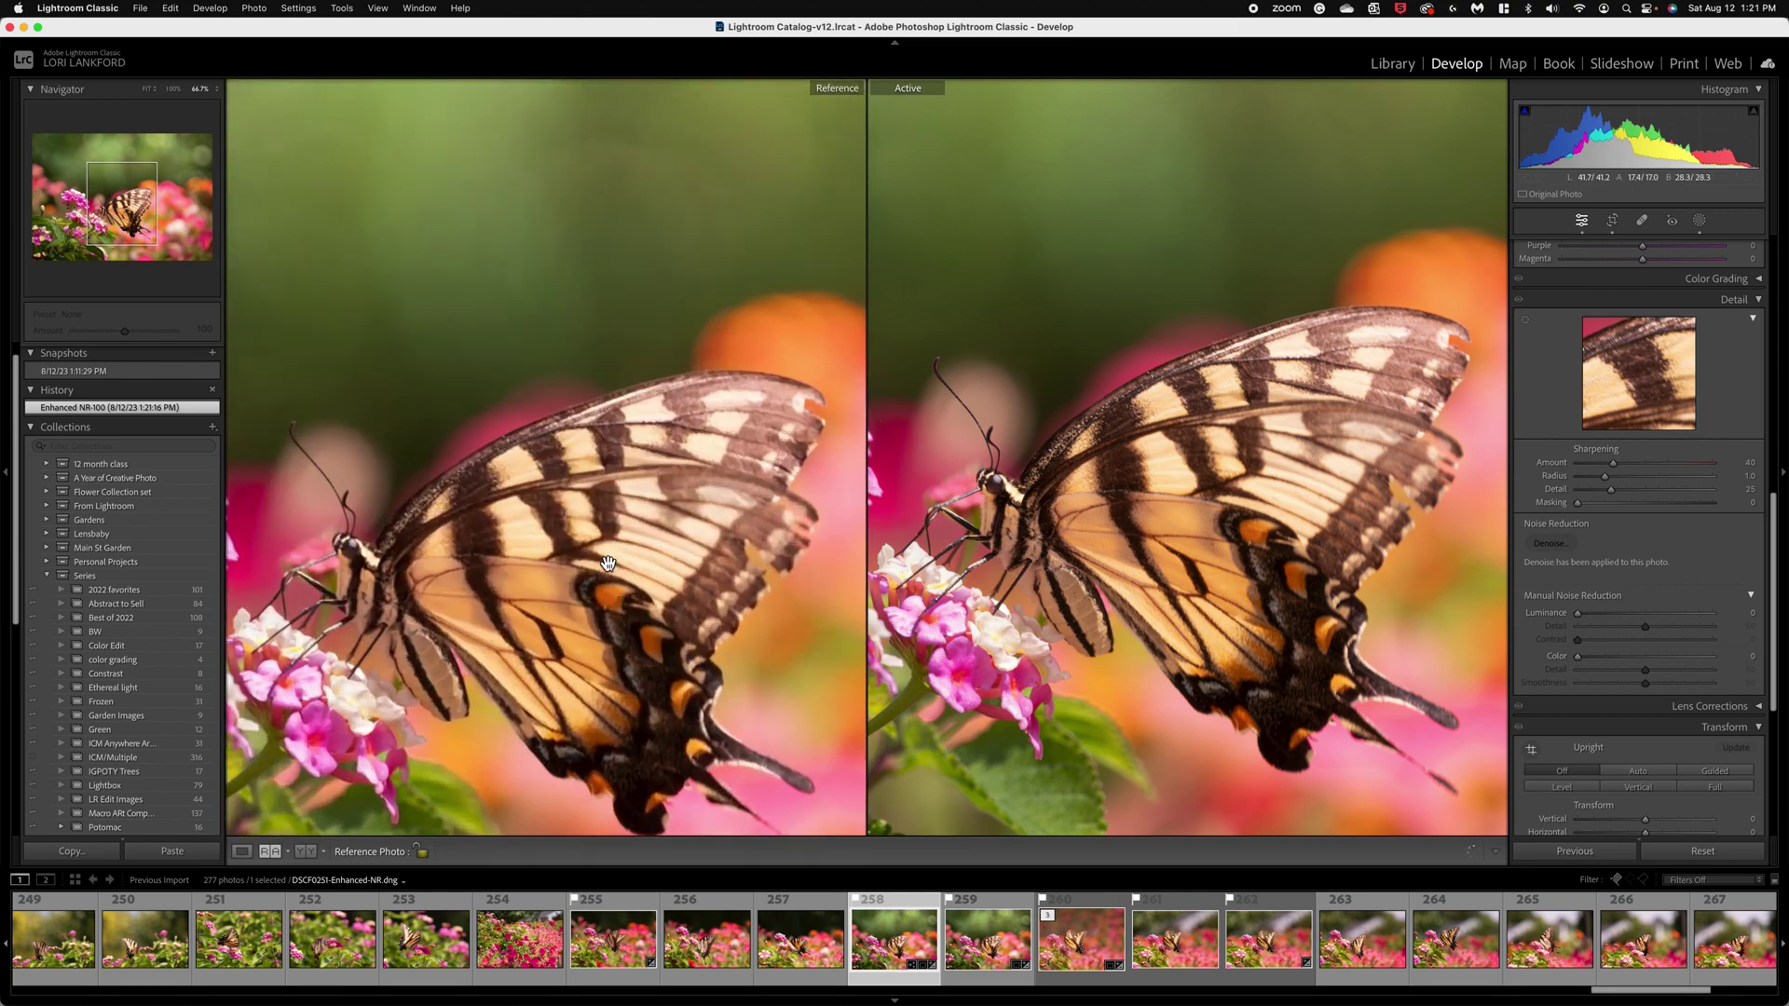
pyautogui.click(608, 563)
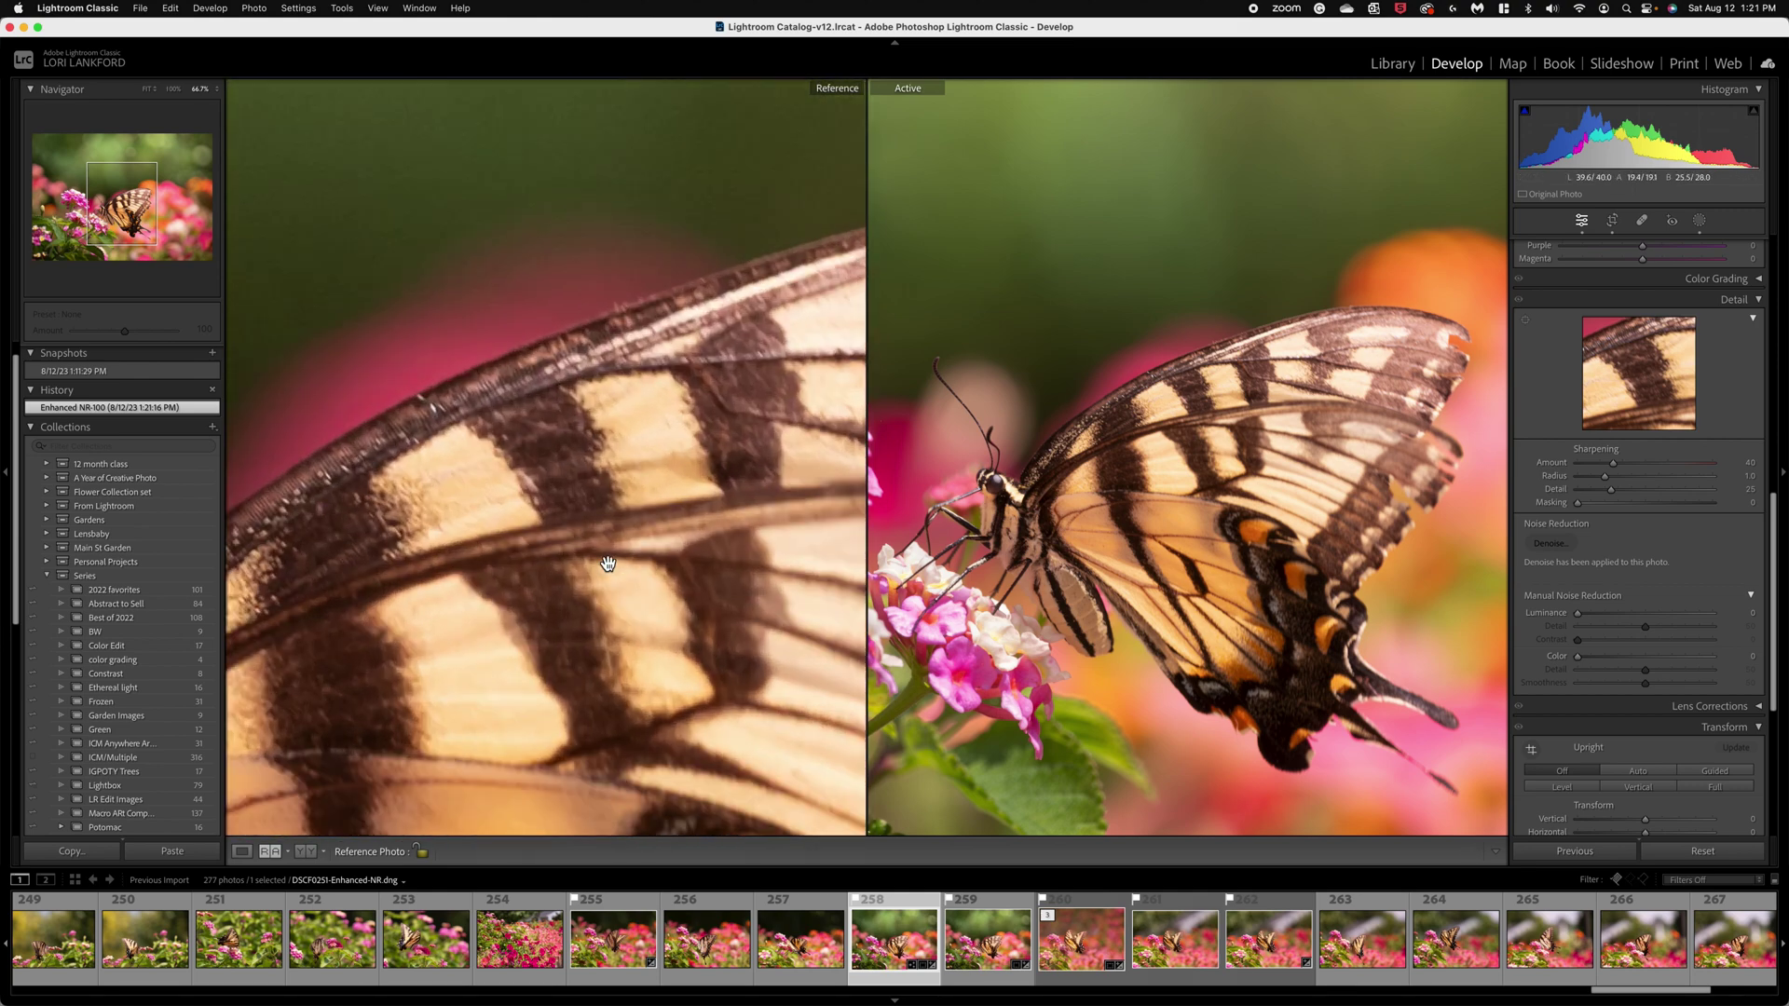
pyautogui.click(608, 563)
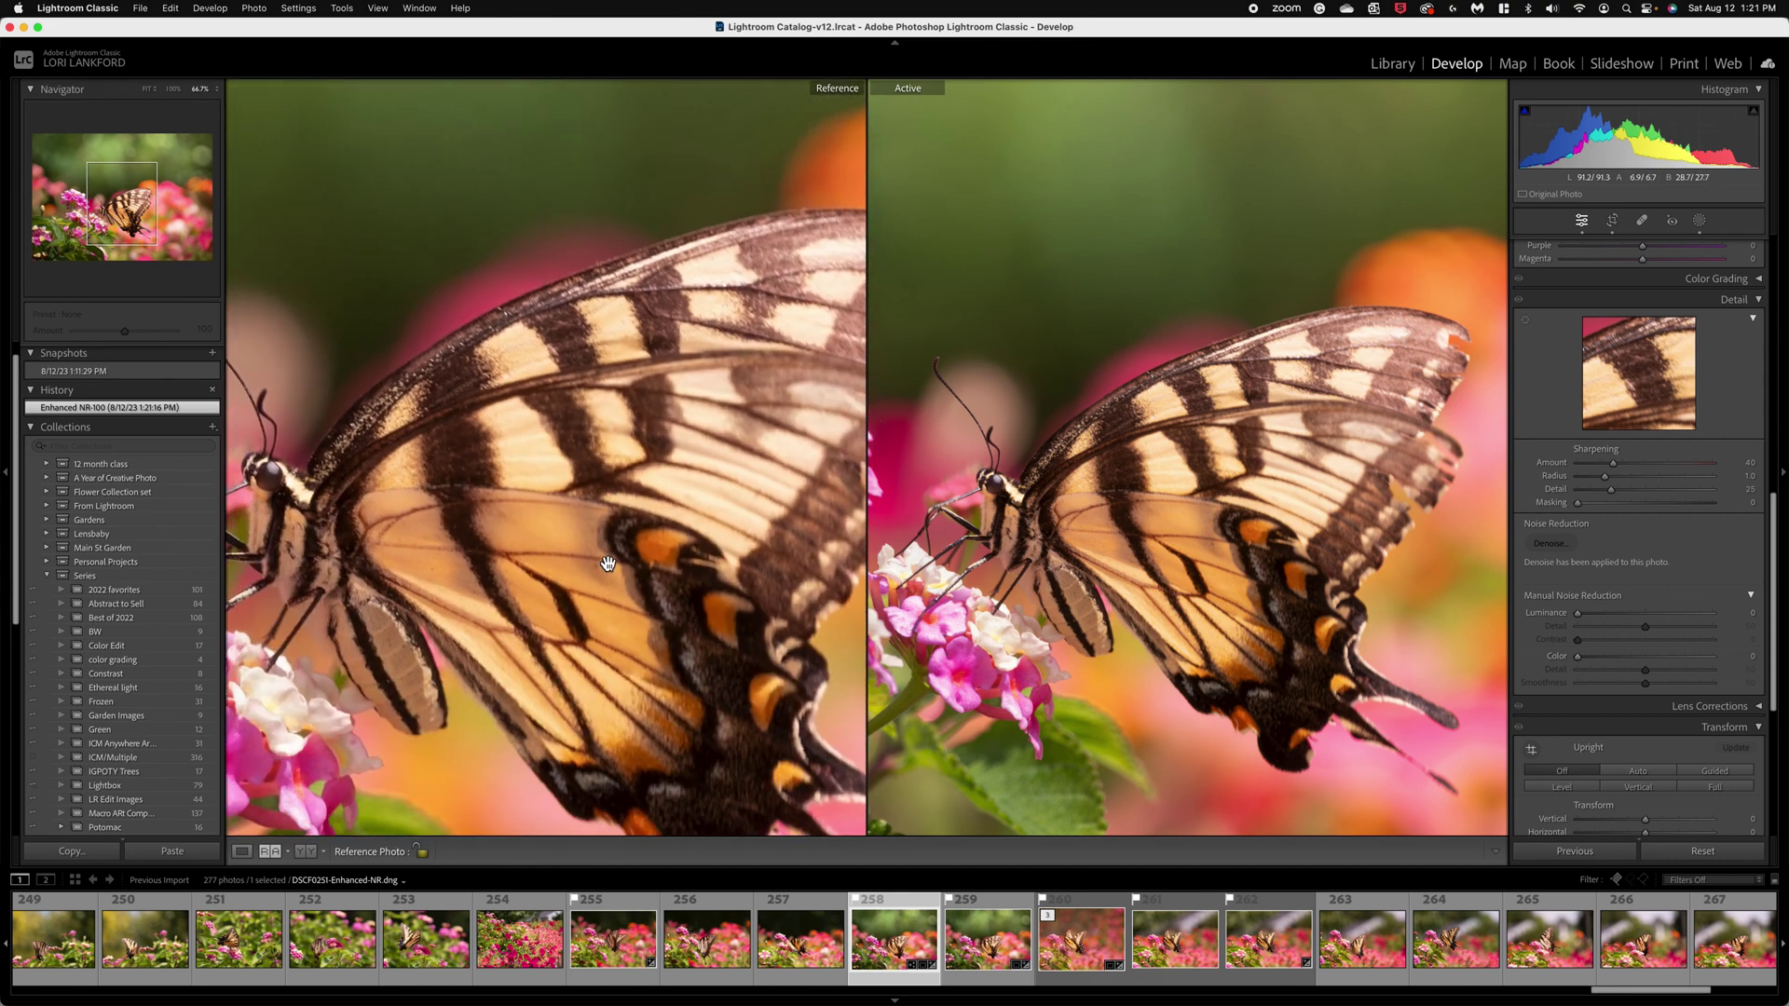
pyautogui.click(613, 579)
pyautogui.click(614, 580)
pyautogui.scroll(5, 613, 579)
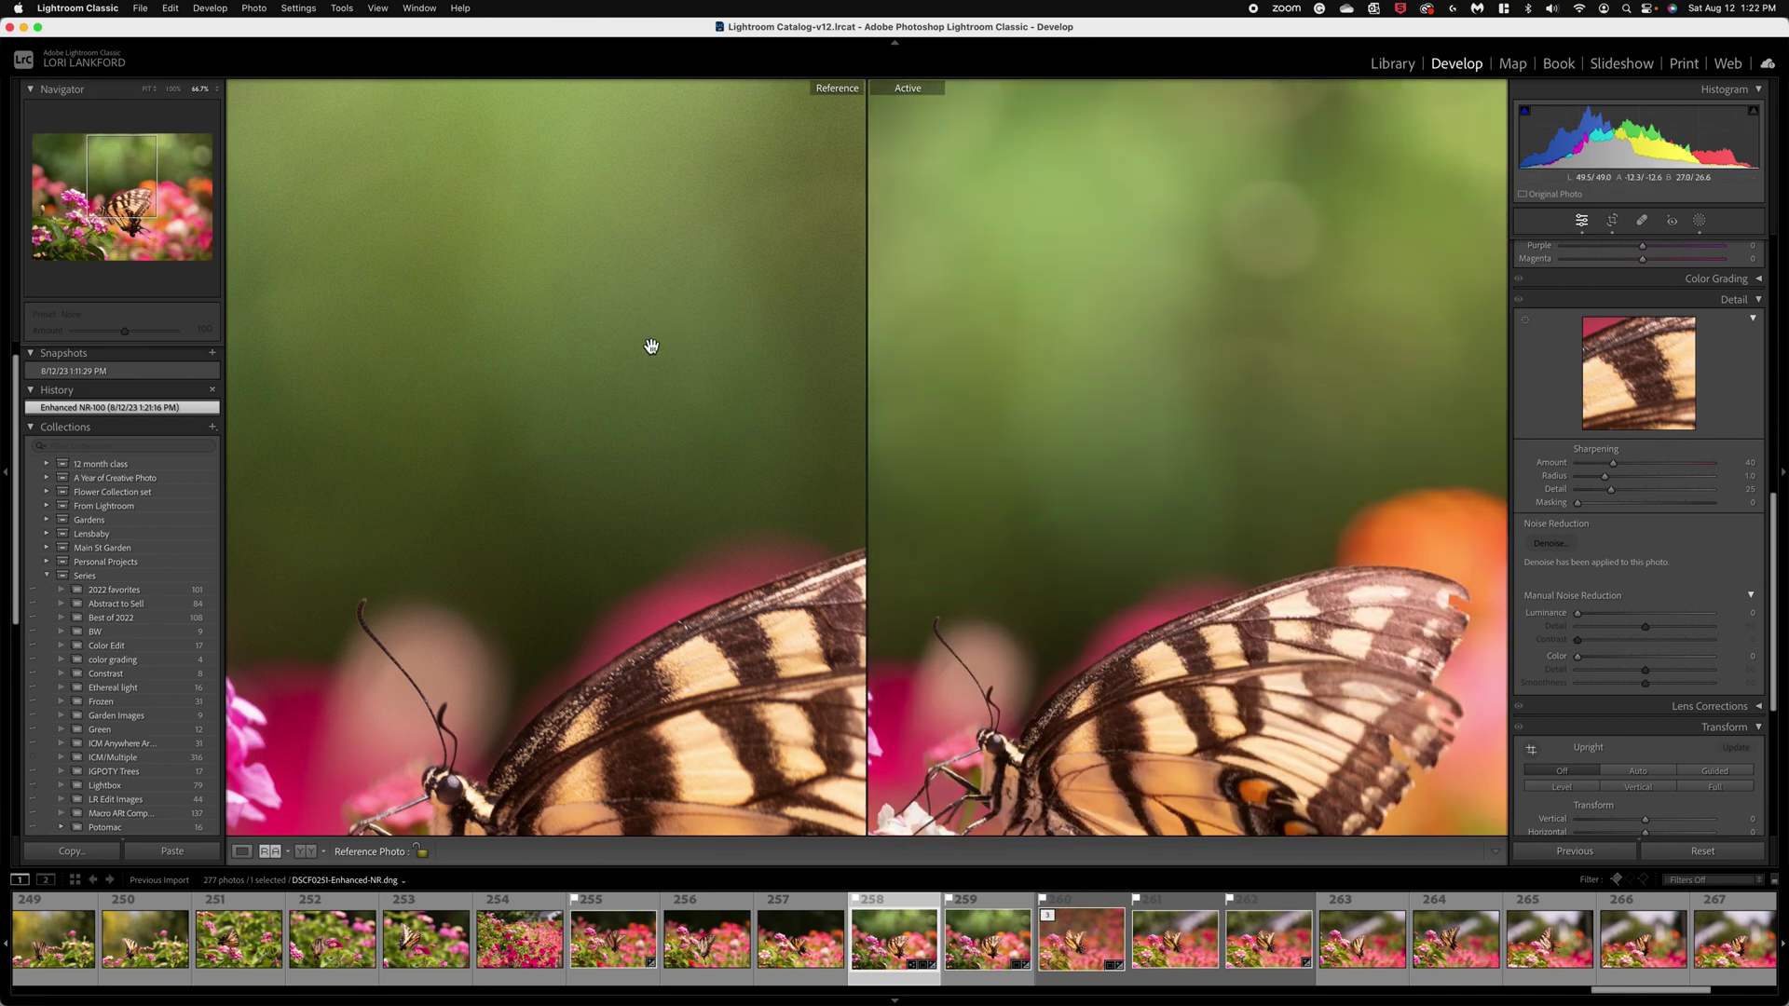
pyautogui.scroll(-3, 652, 345)
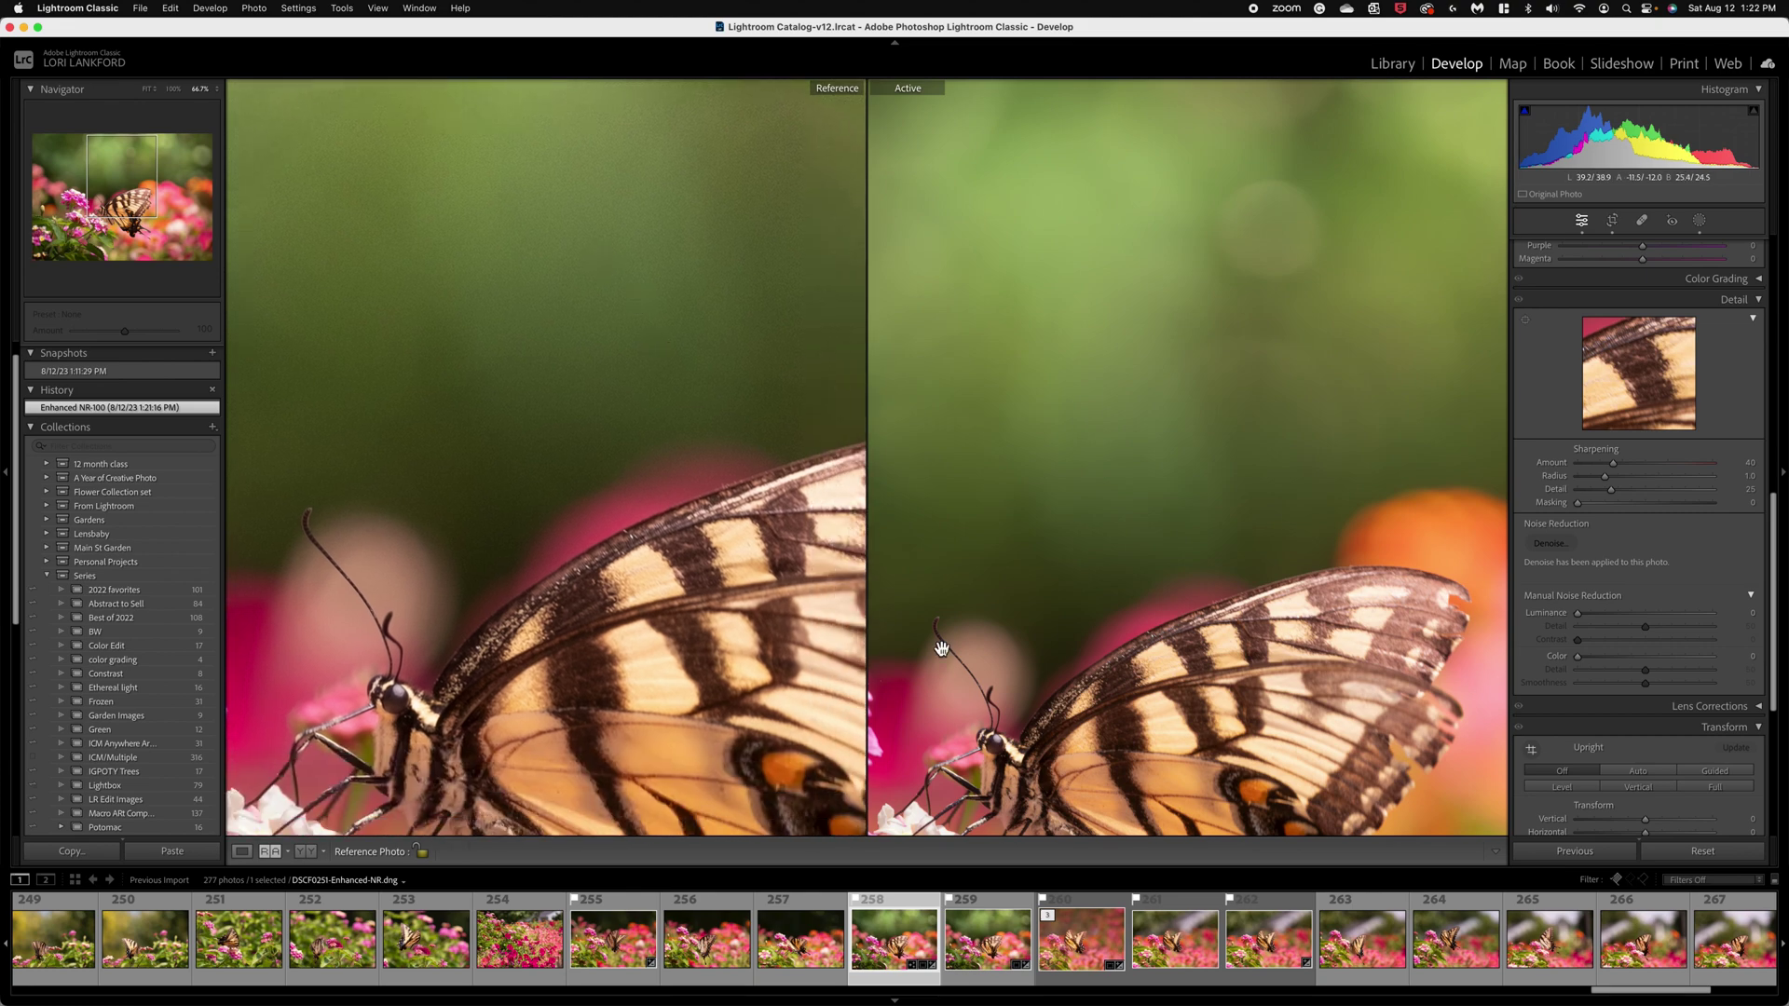
# Step: Back in Loupe view, send DSCF0251-Enhanced-NR.dng to Photoshop 2023 via Edit In
pyautogui.click(242, 852)
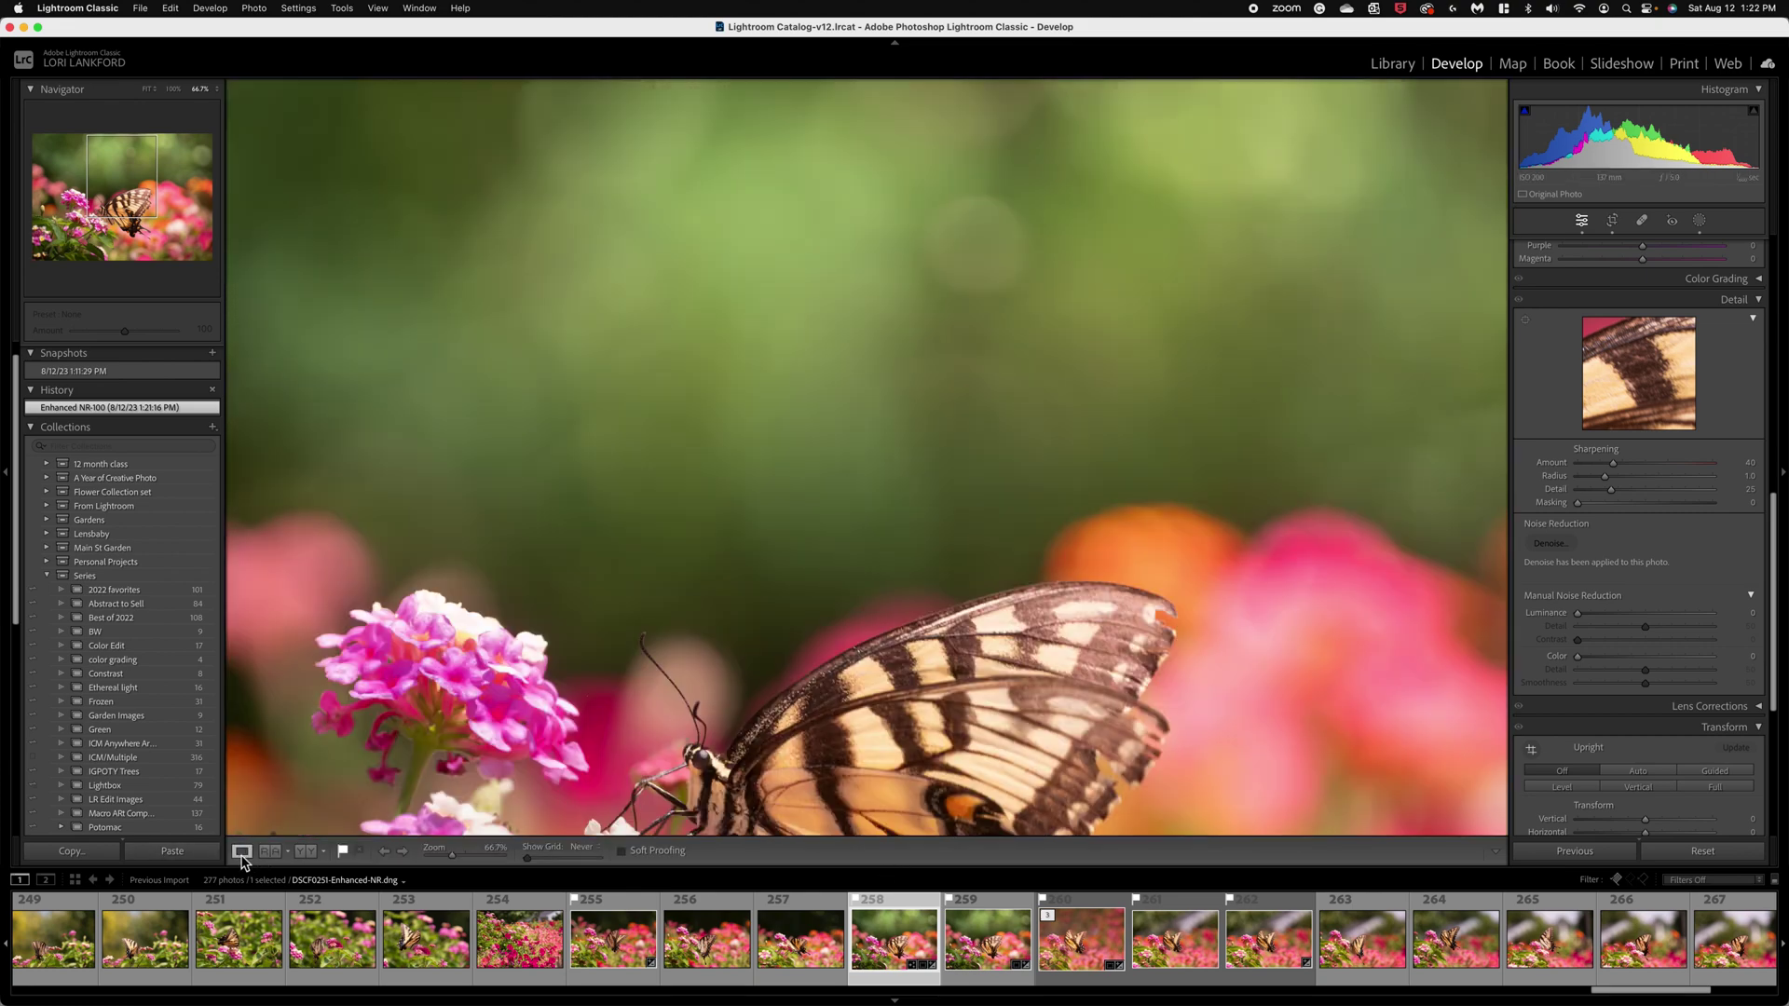
pyautogui.click(671, 590)
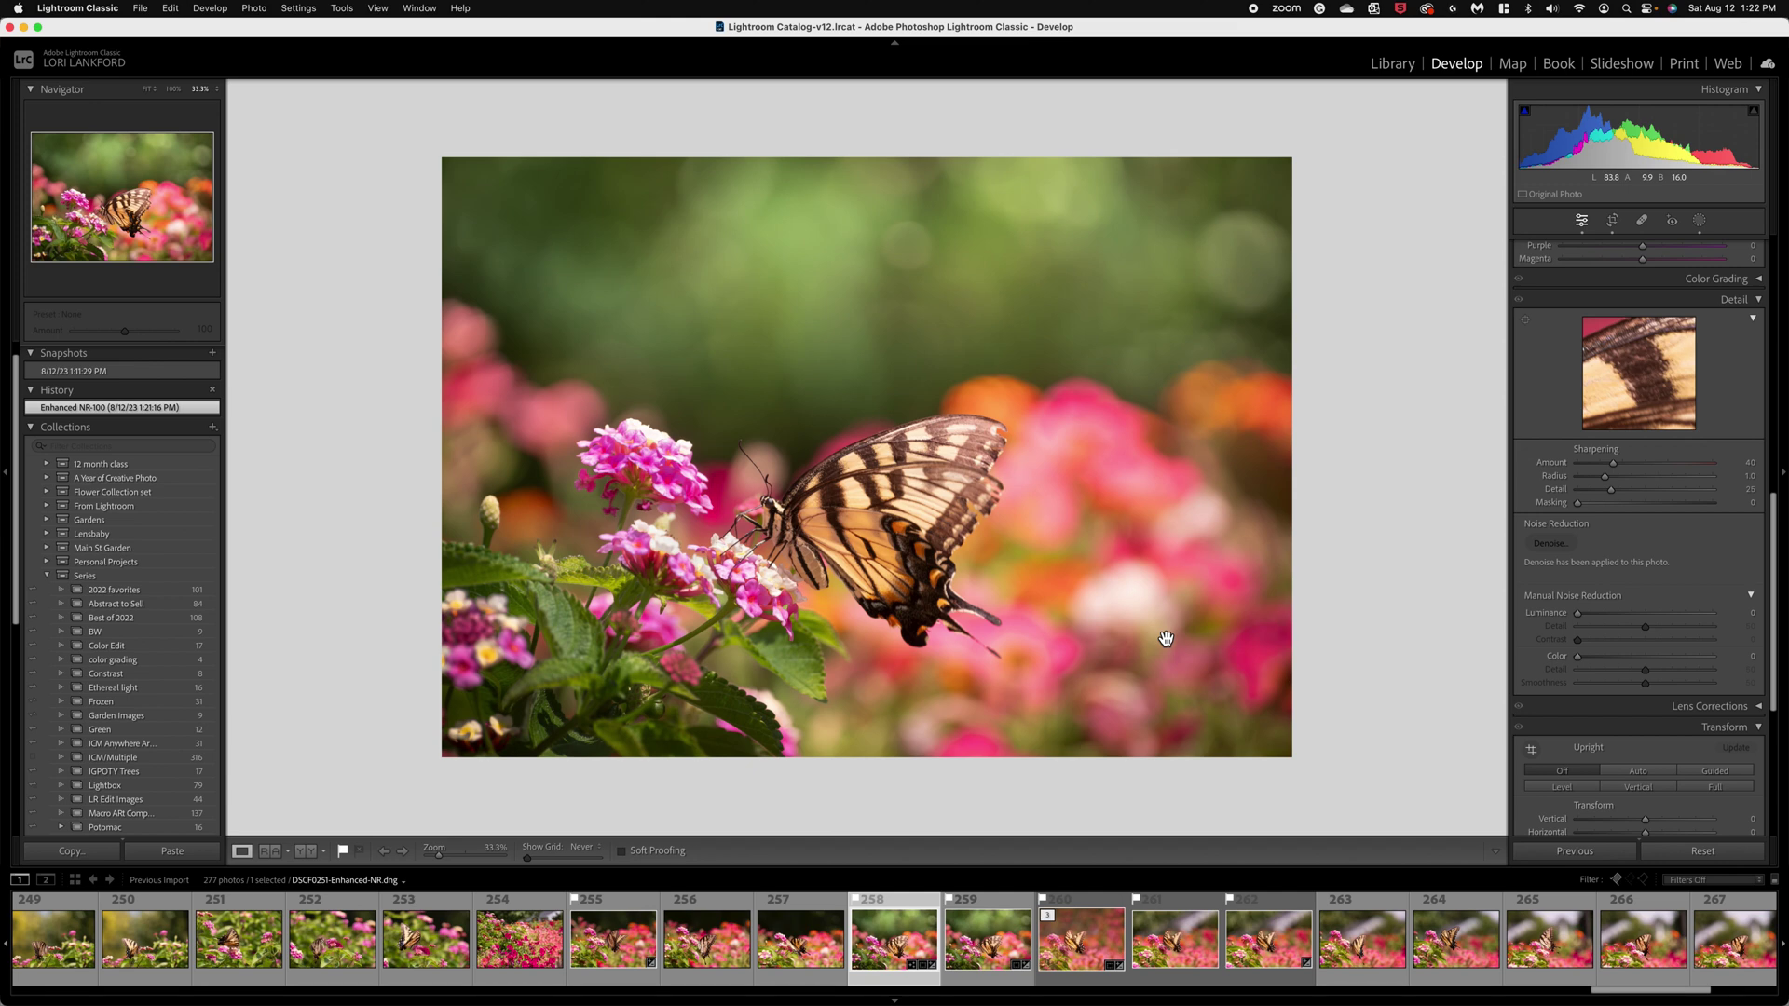
pyautogui.click(1086, 543)
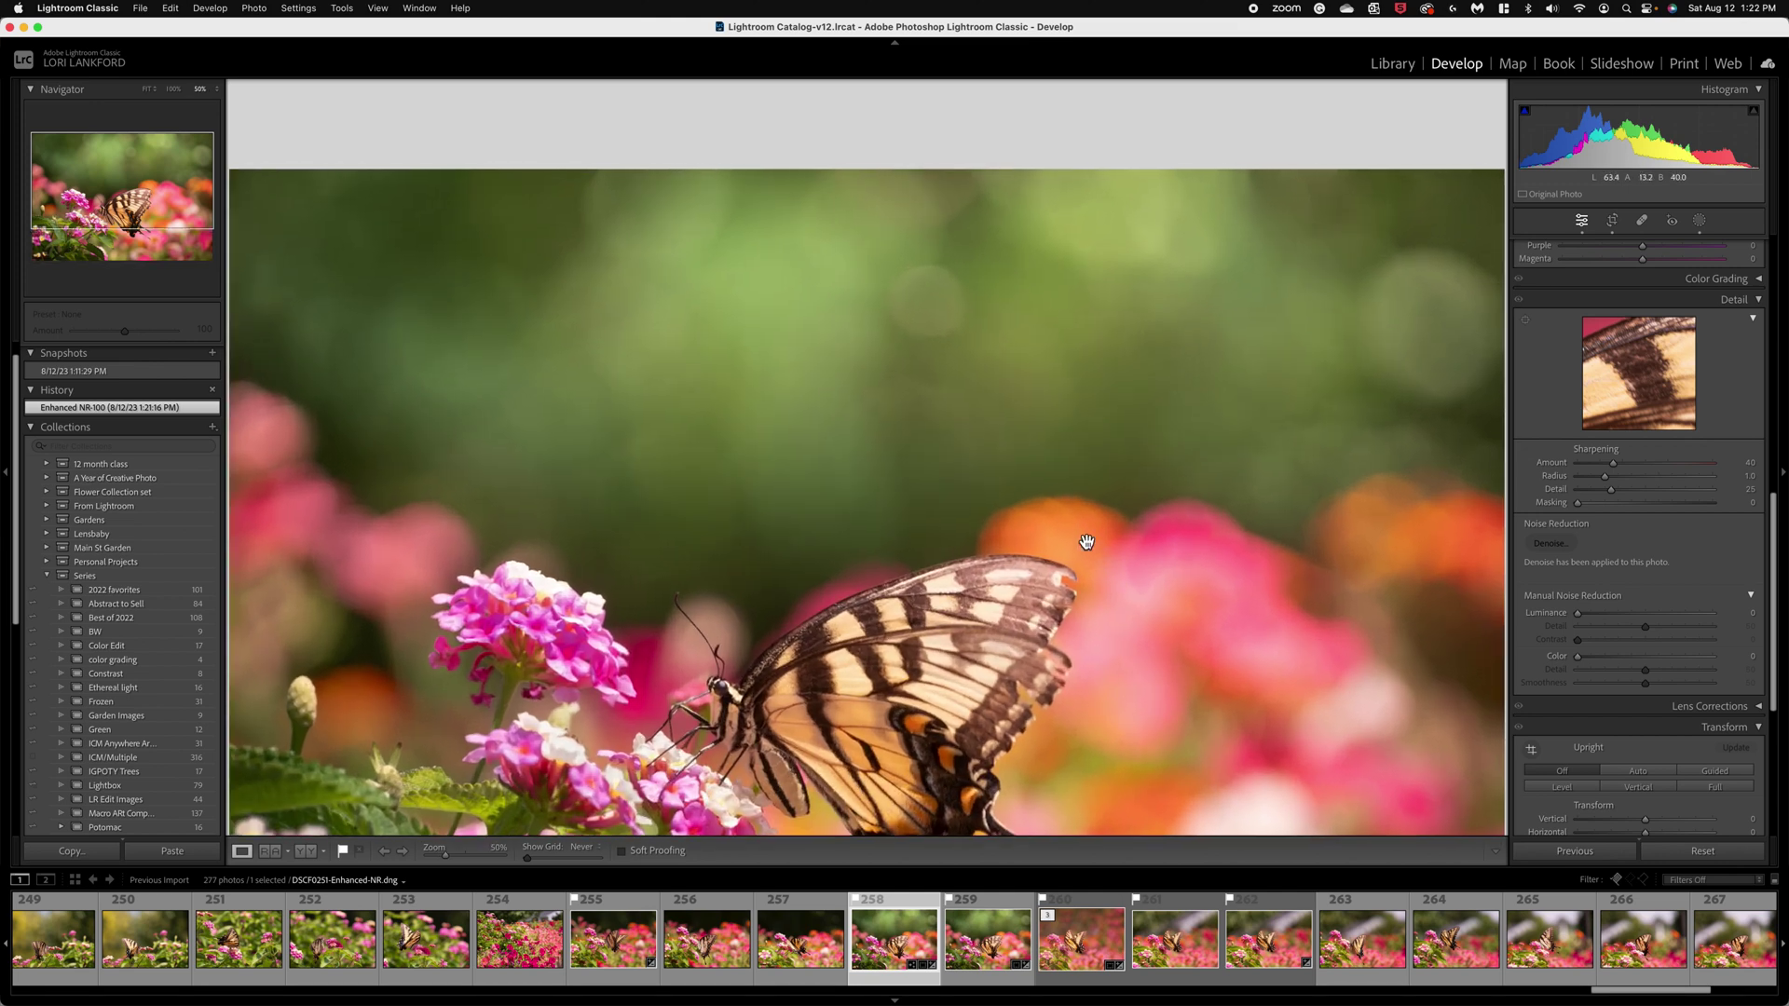
pyautogui.scroll(-3, 1087, 541)
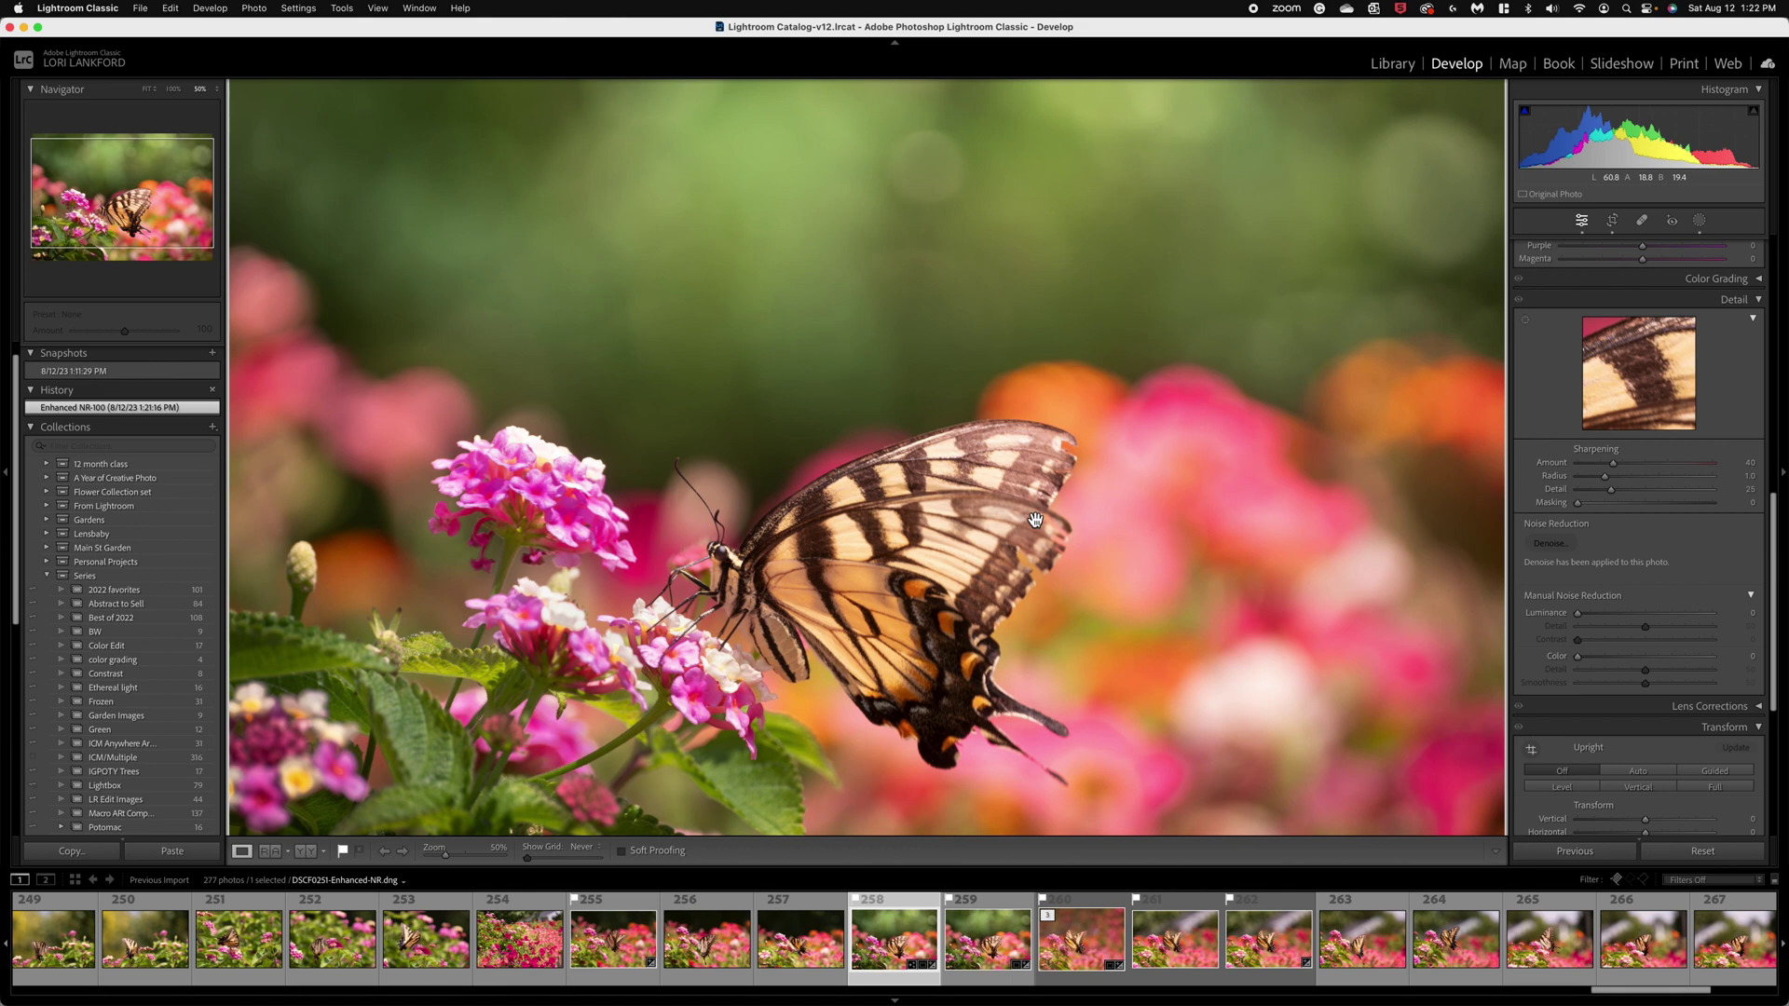
pyautogui.rightClick(1033, 514)
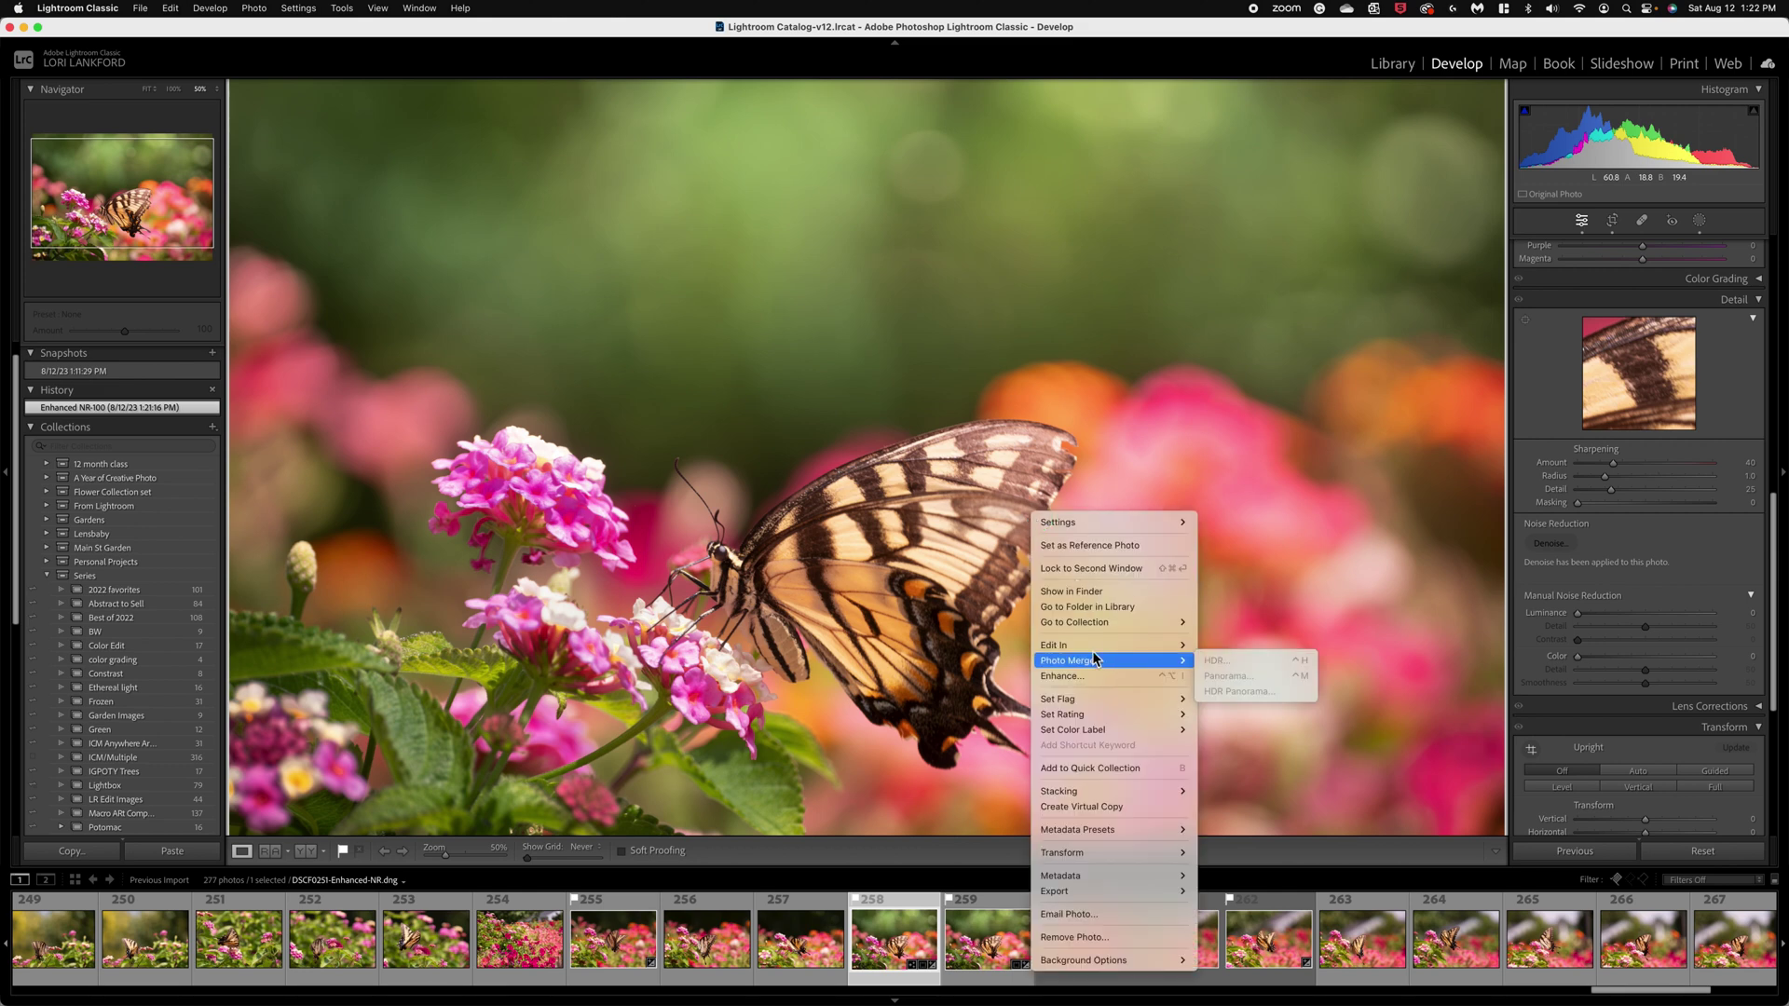
pyautogui.moveTo(1092, 647)
pyautogui.click(1255, 646)
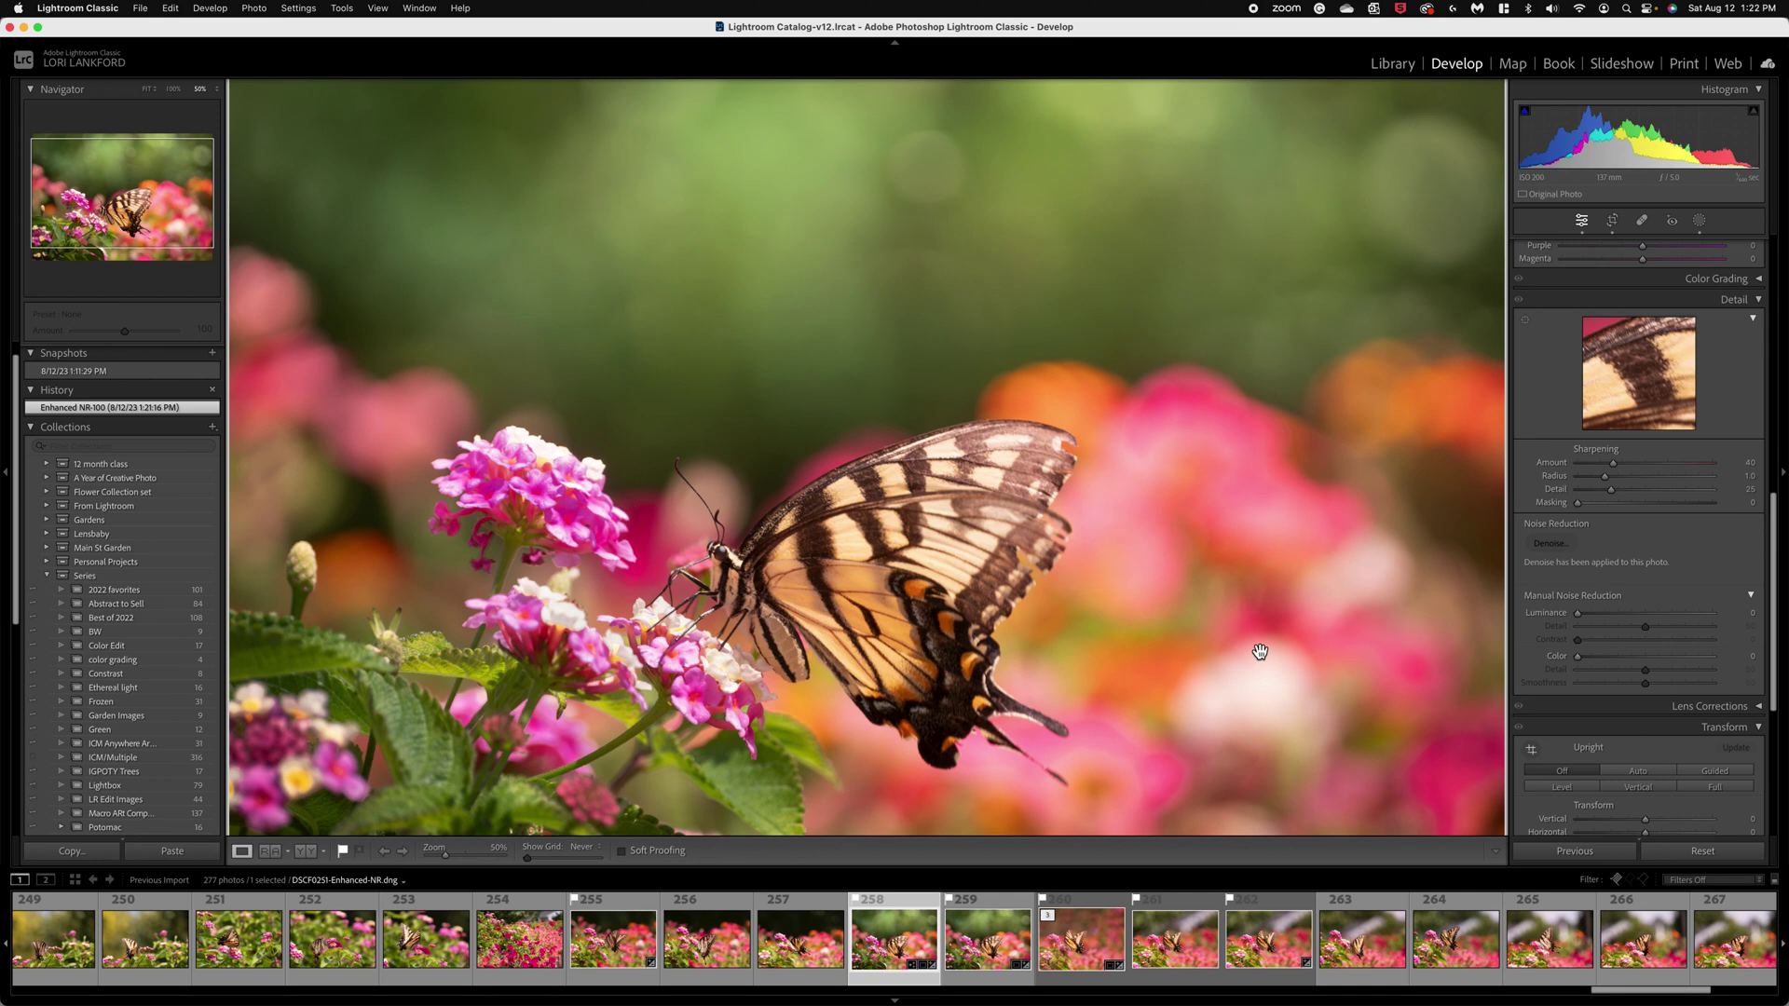
# Step: Bring up the butterfly photo and duplicate its Background onto a new Layer 1
pyautogui.press('super+e')
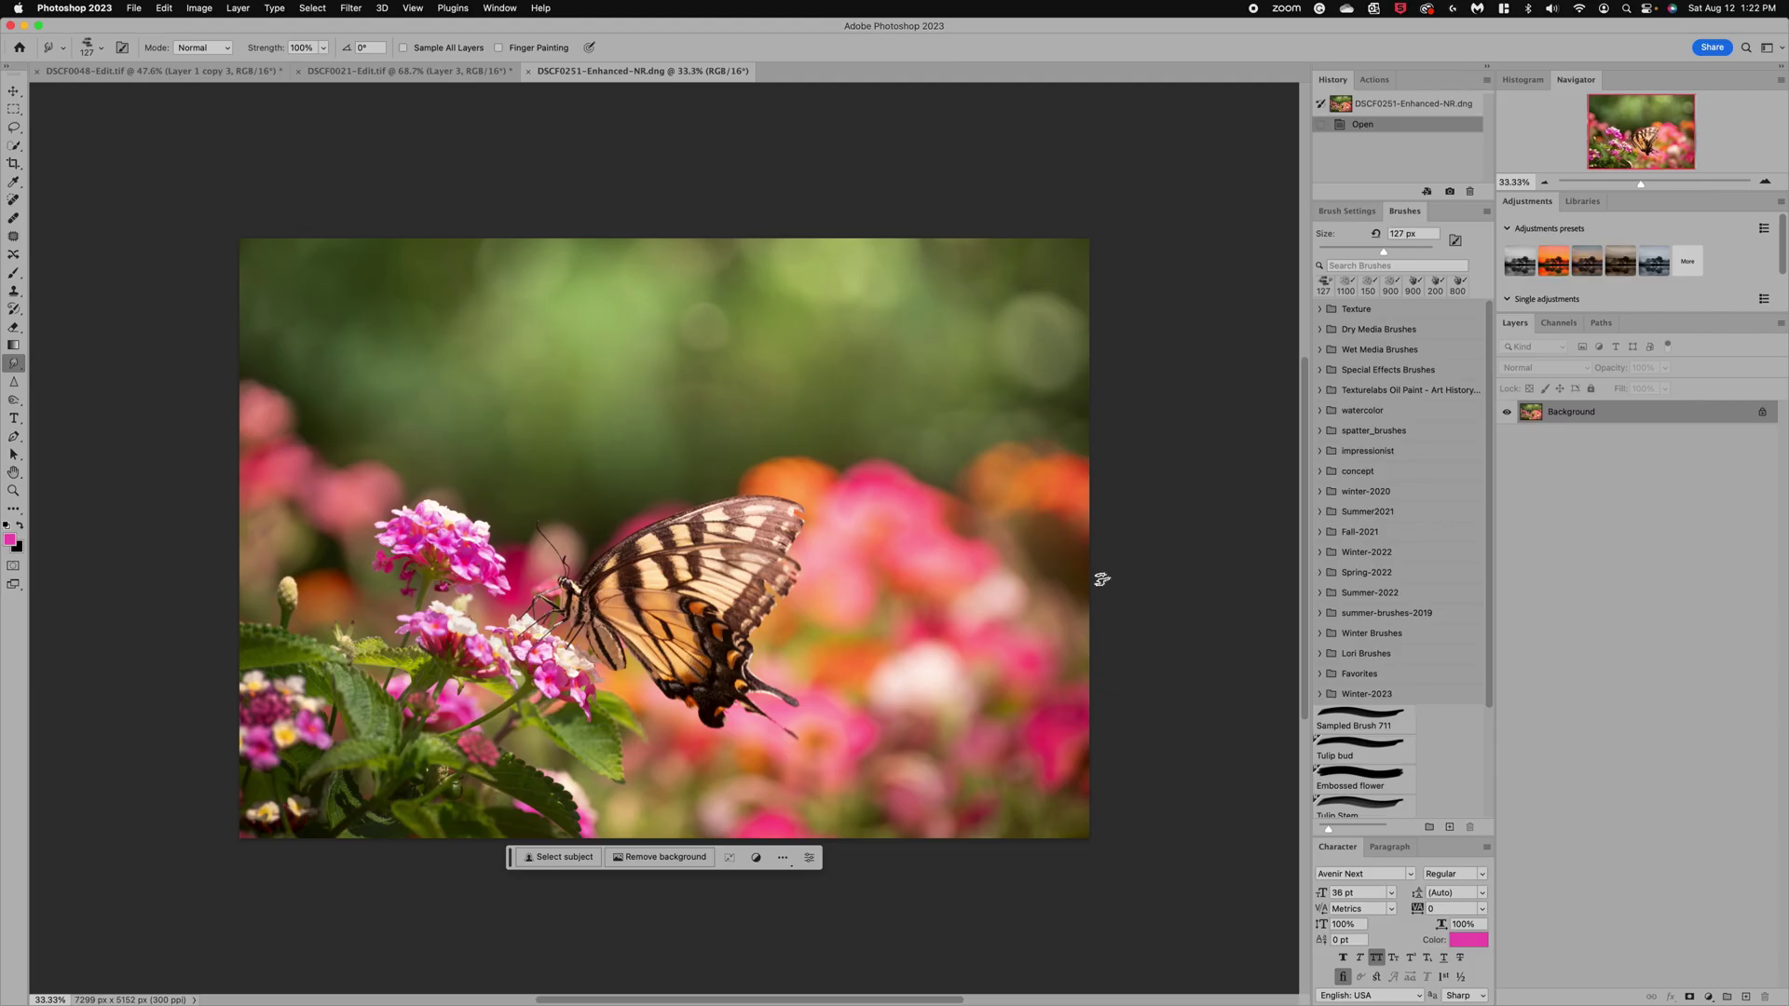
pyautogui.scroll(5, 1046, 556)
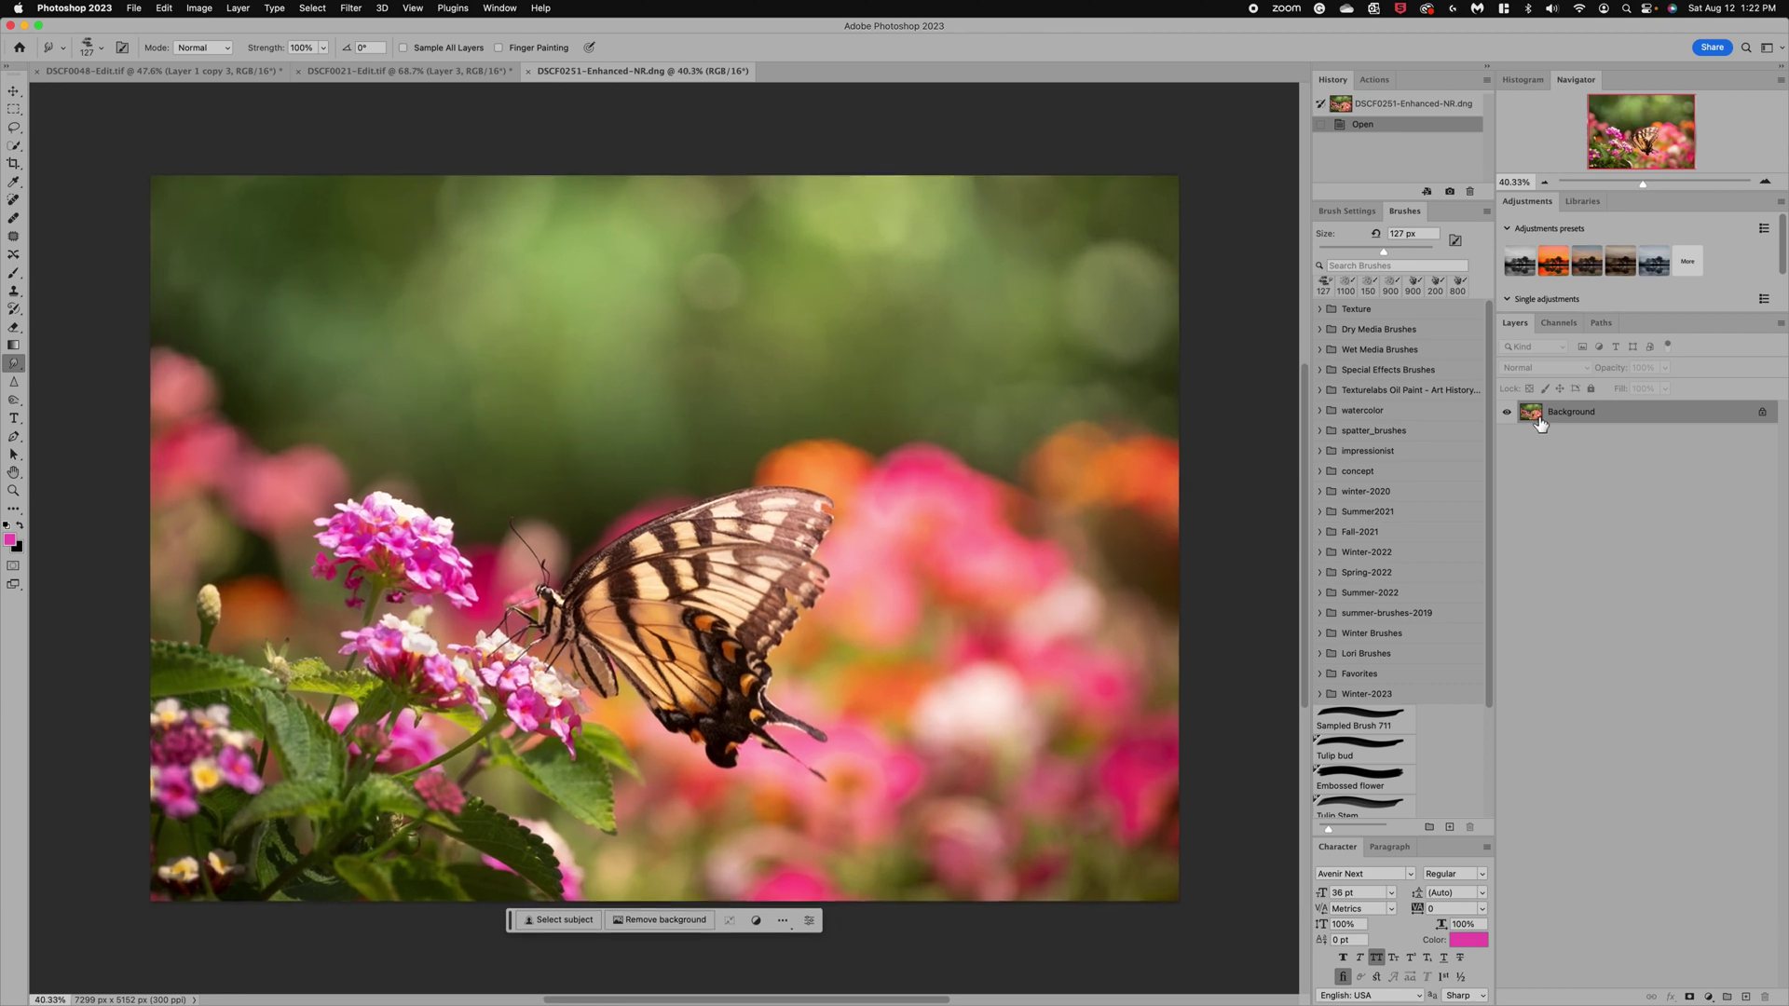
pyautogui.press('super+j')
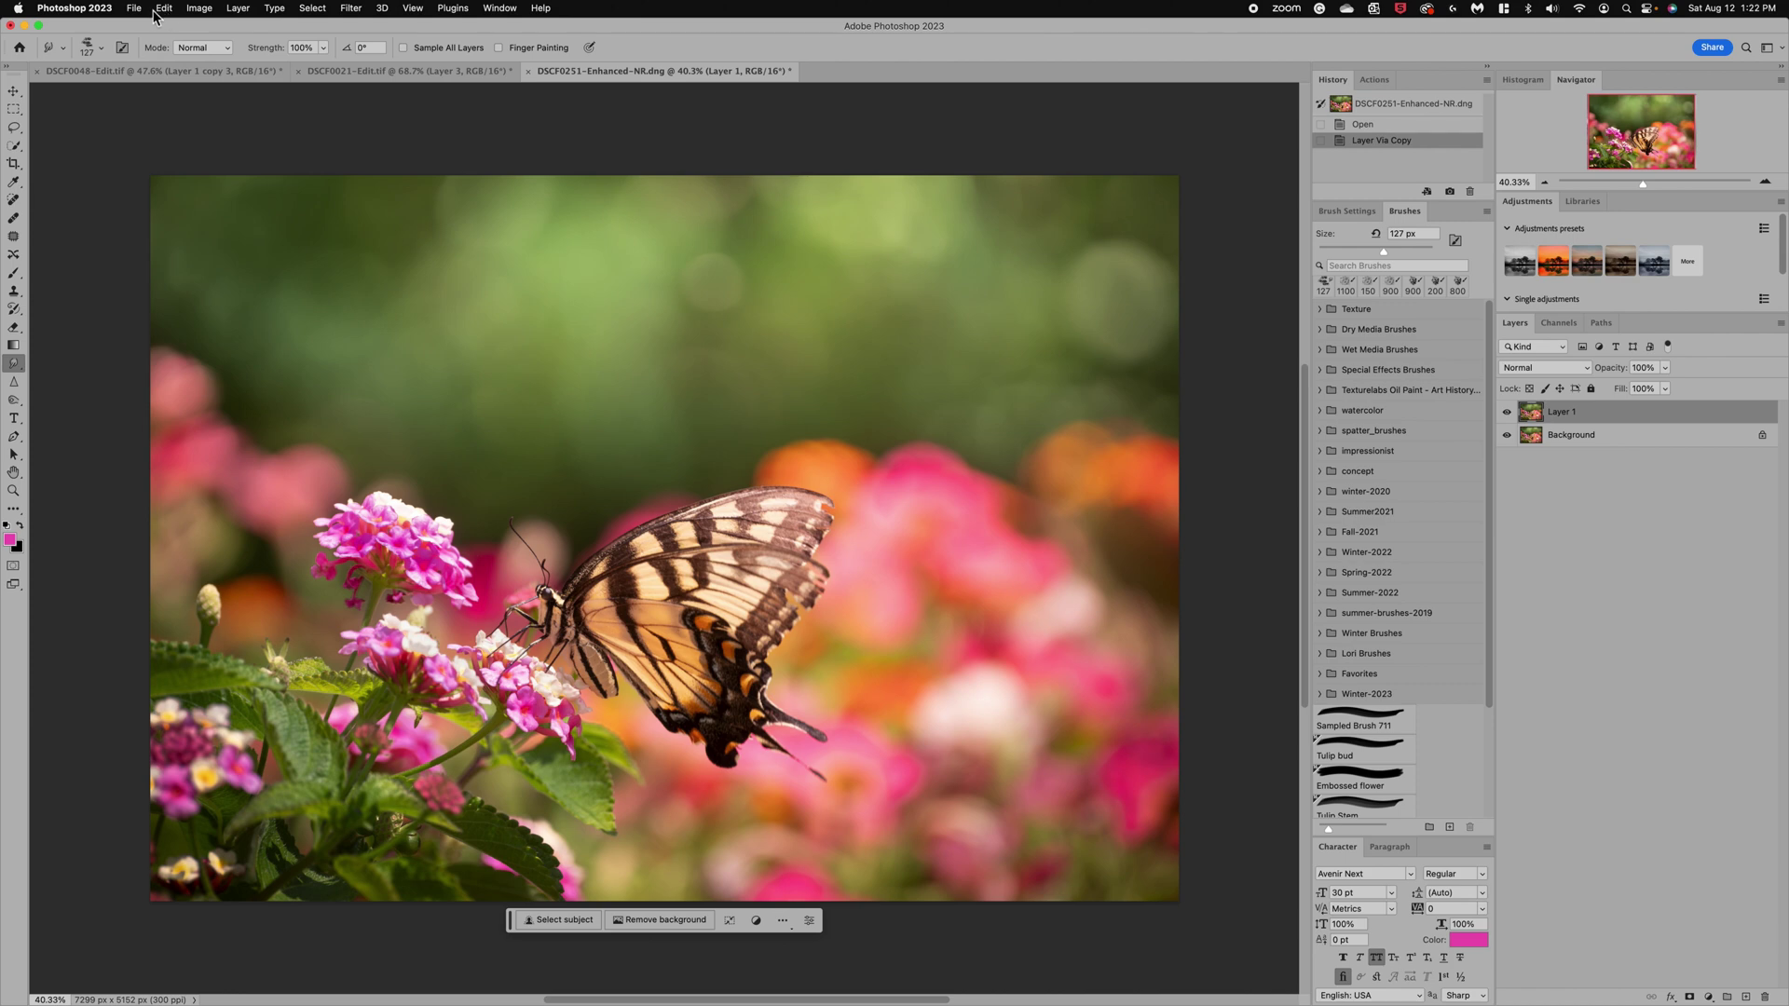
# Step: Choose the Soft Round brush at 0% hardness and make a first stroke on the photo
pyautogui.click(103, 47)
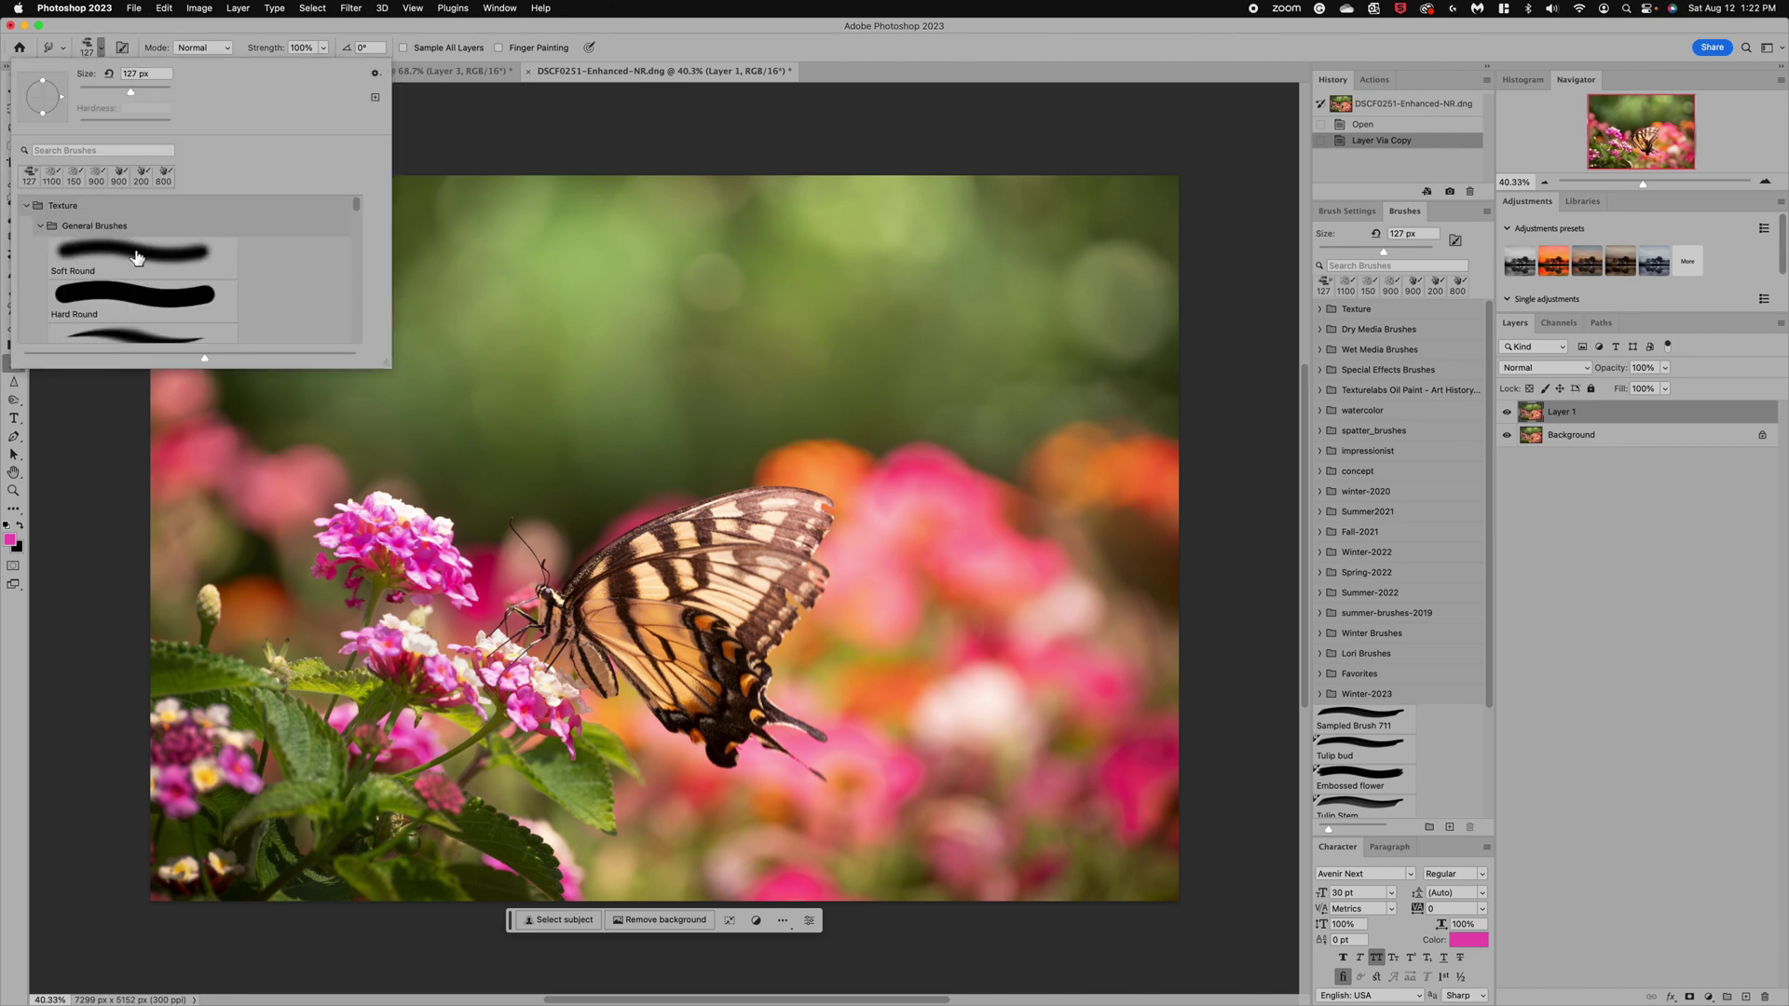
pyautogui.click(135, 259)
pyautogui.scroll(2, 1023, 338)
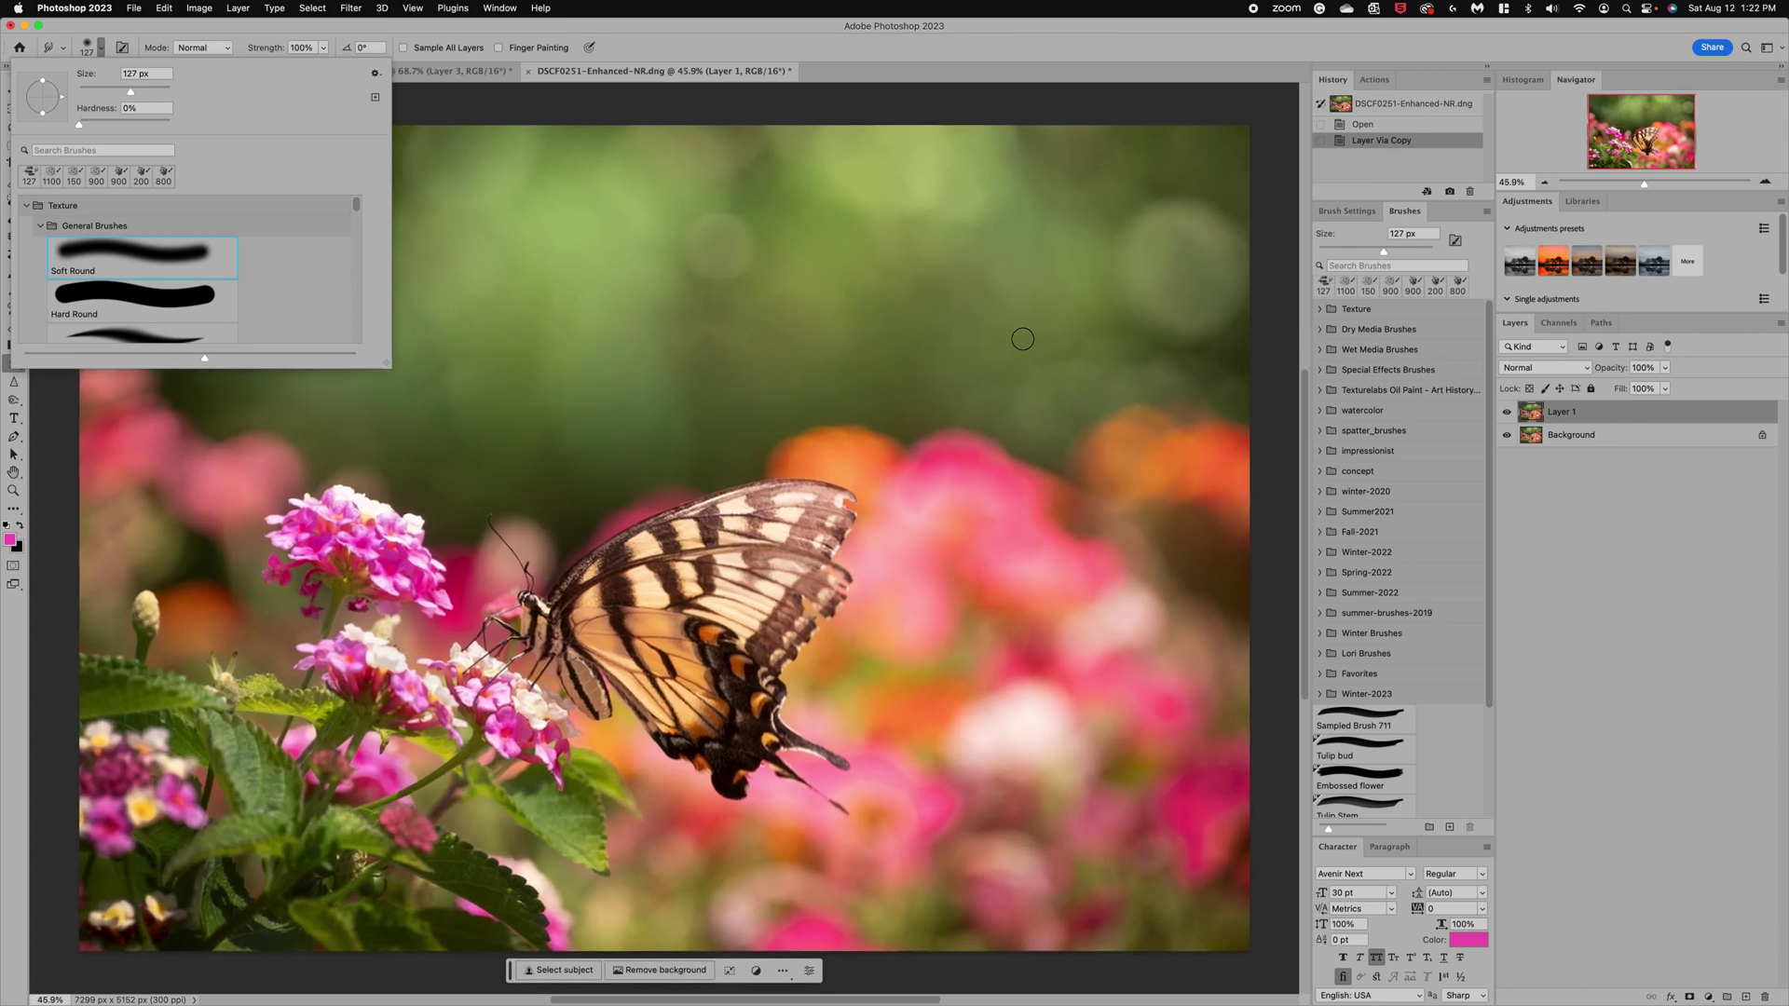
pyautogui.click(491, 107)
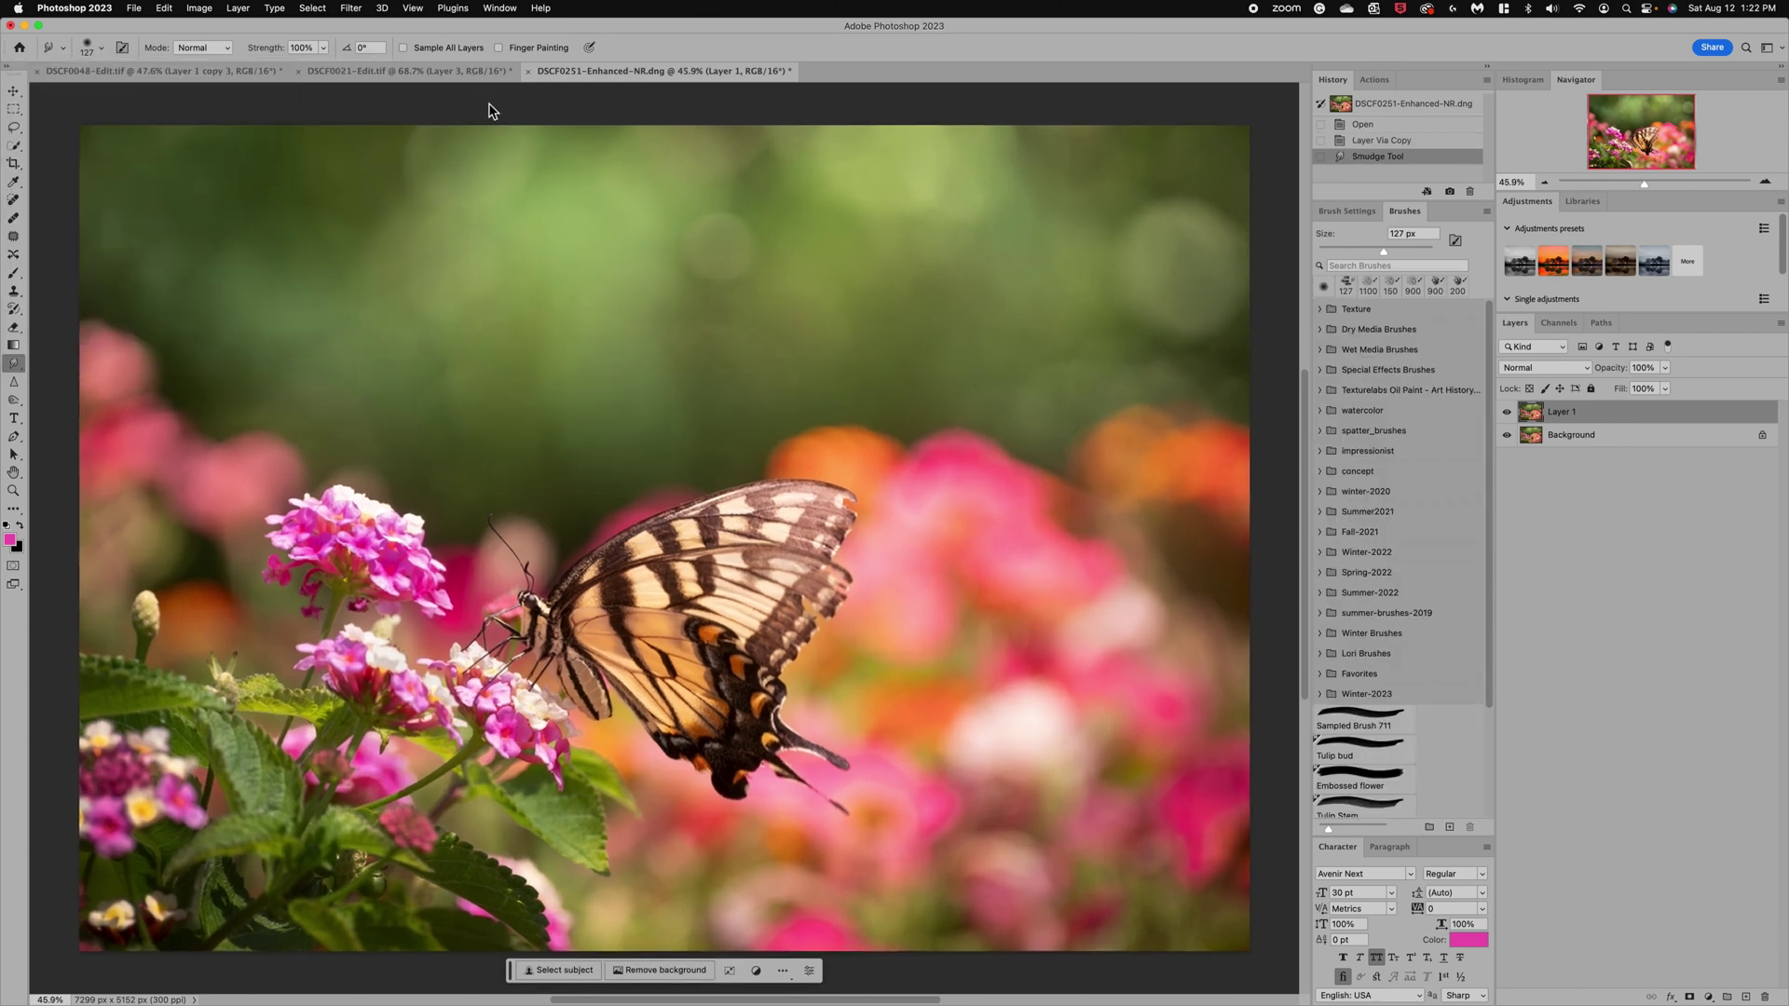
pyautogui.moveTo(875, 272); pyautogui.dragTo(922, 317)
# Step: Switch to the Clone Stamp, sample background near the wing, and shrink the brush
pyautogui.scroll(1, 929, 310)
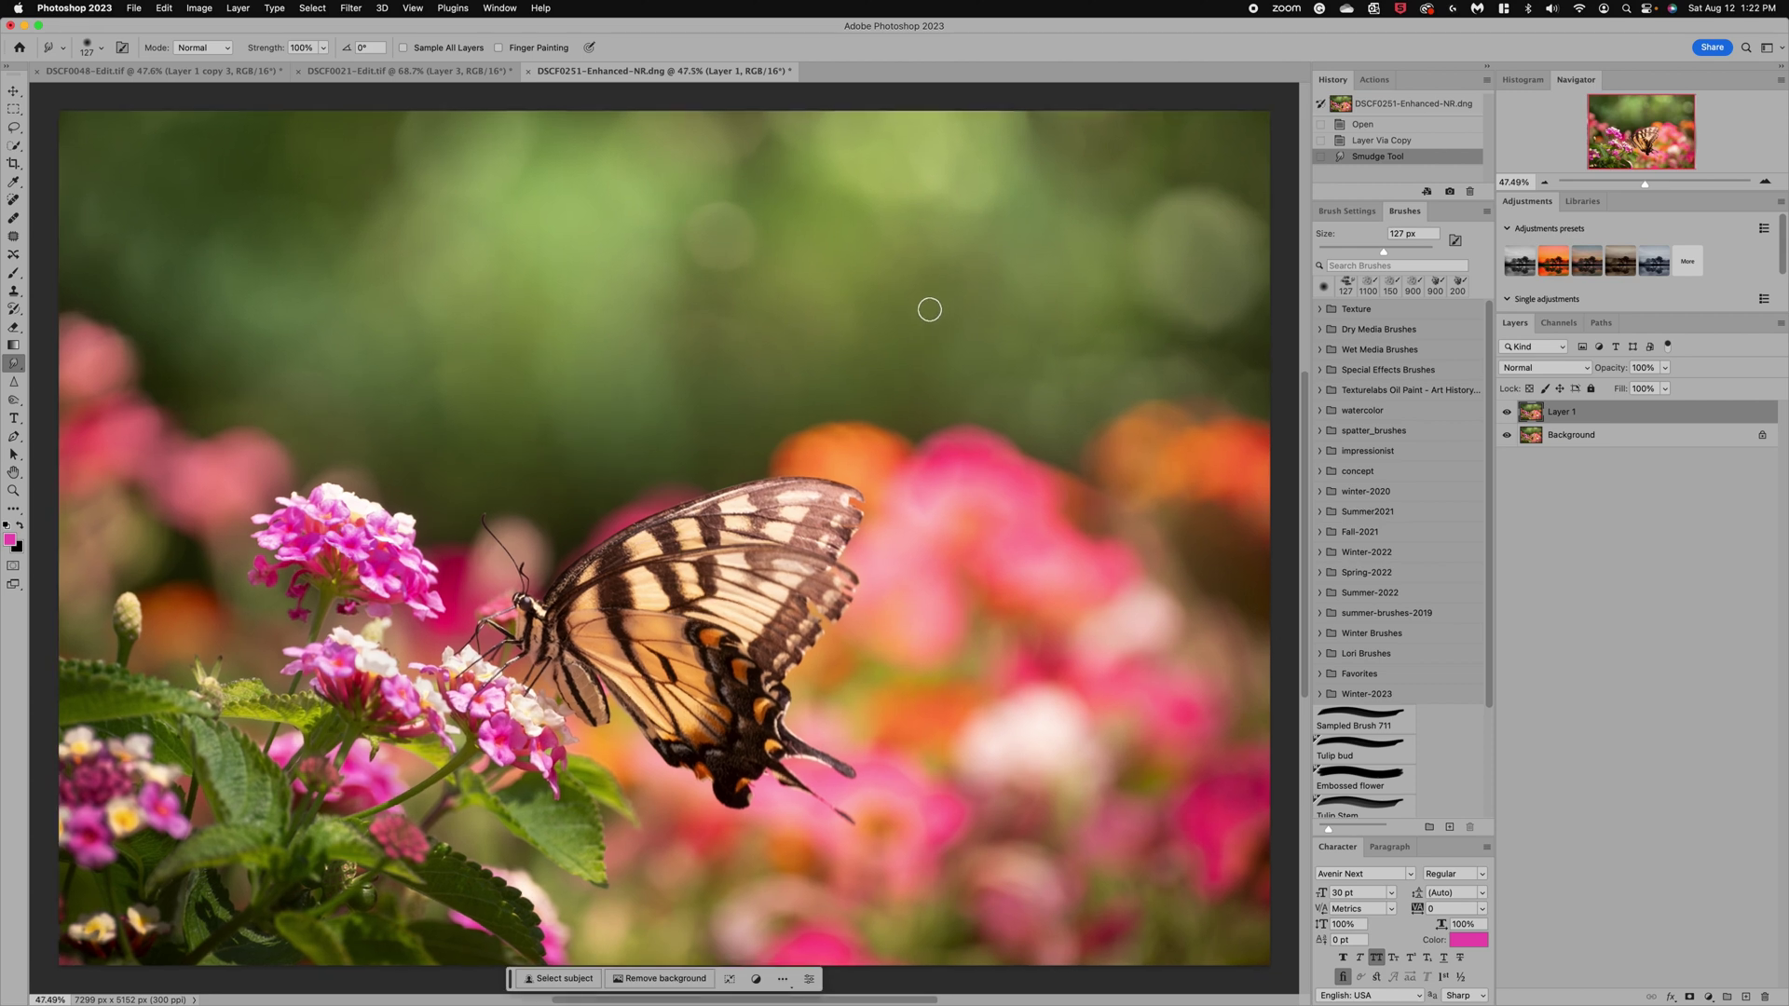
pyautogui.scroll(3, 914, 509)
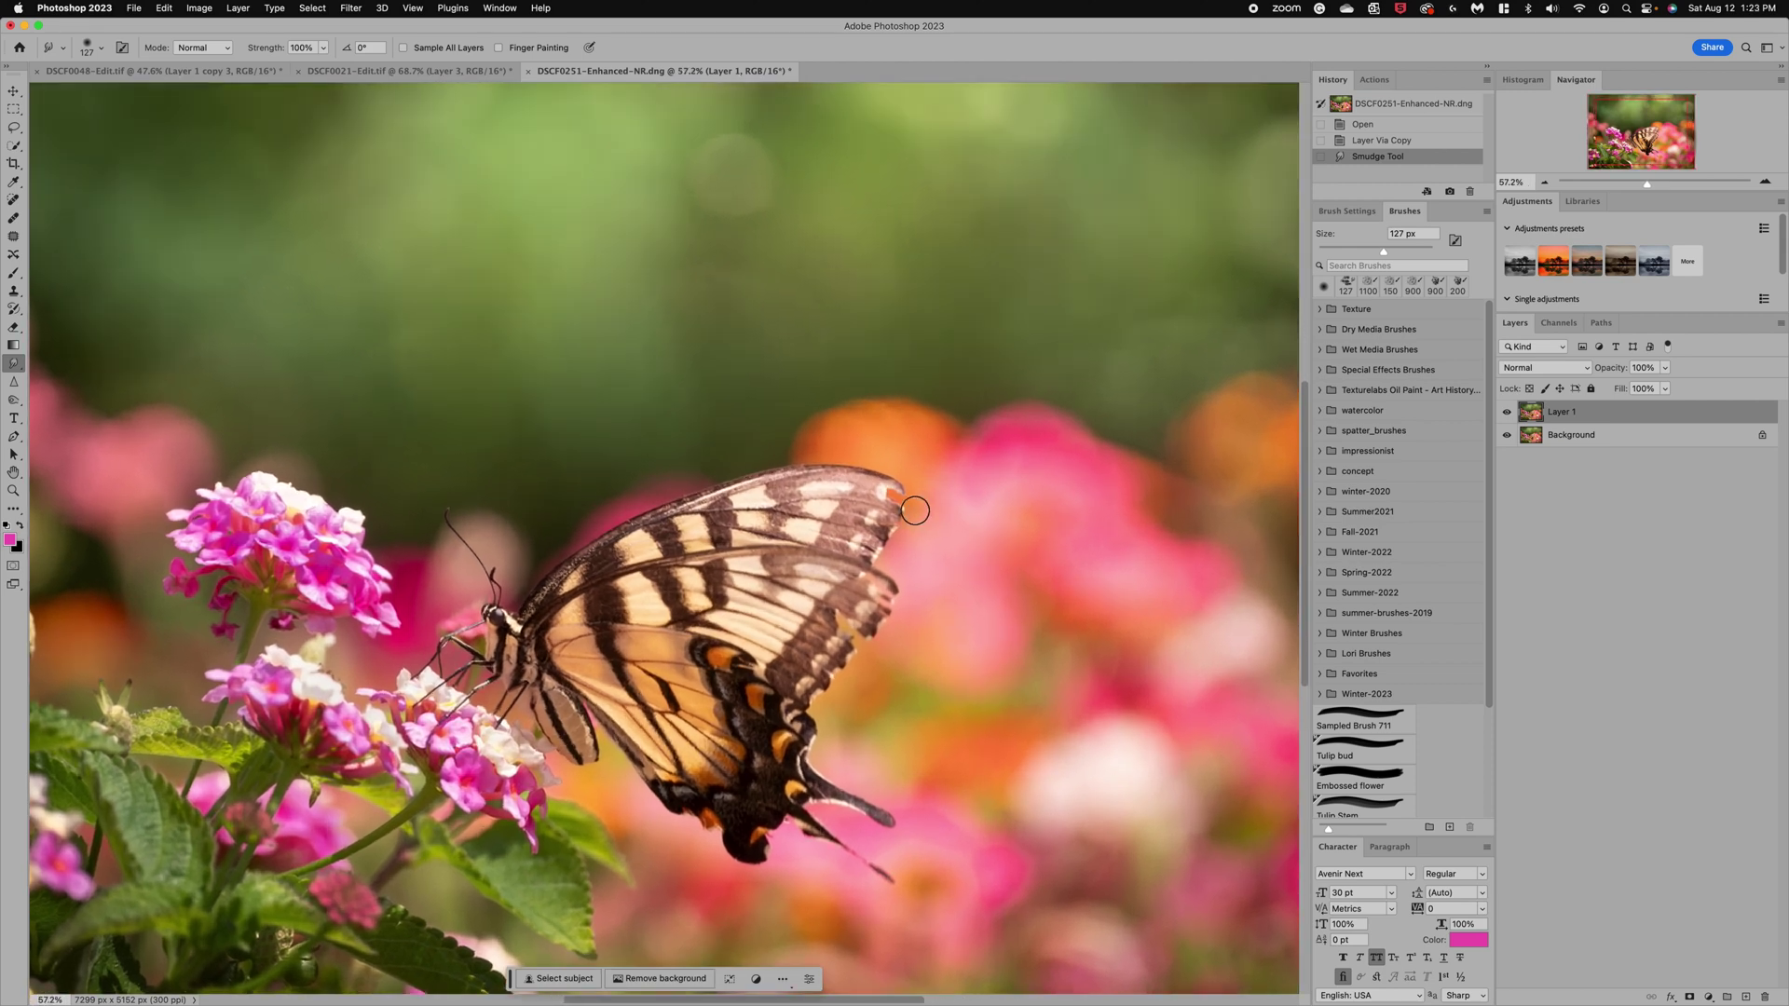
pyautogui.click(15, 295)
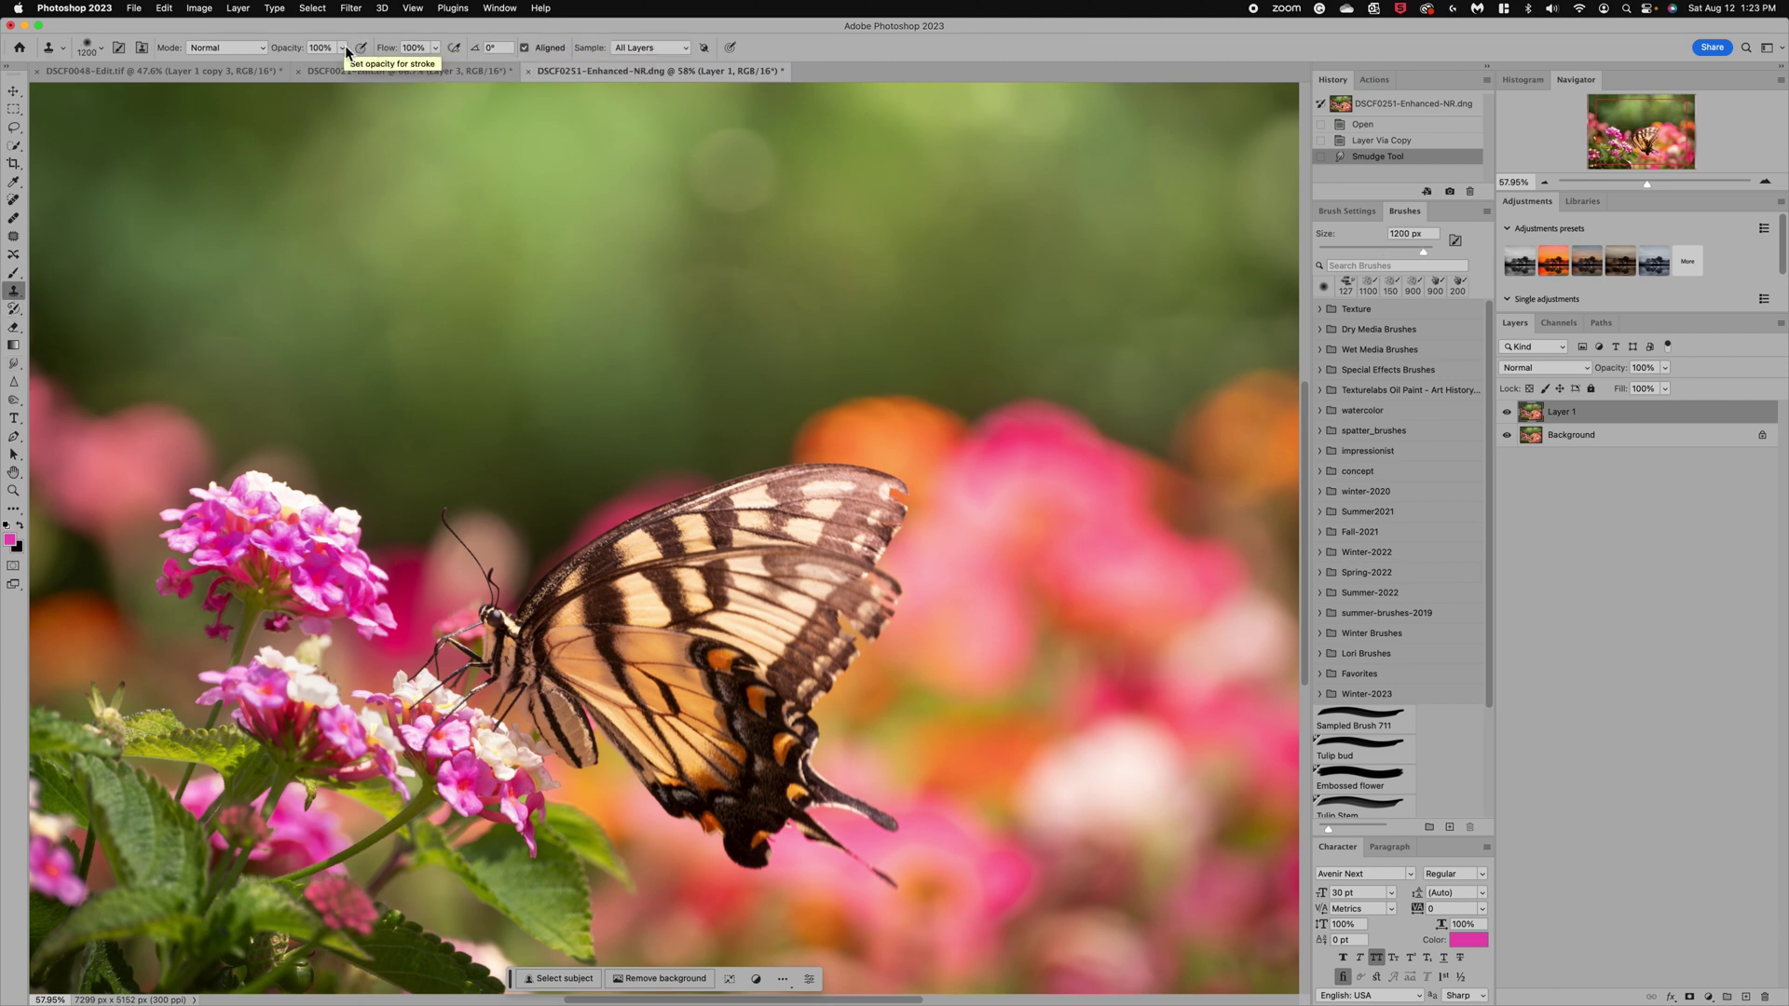
pyautogui.moveTo(759, 499); pyautogui.dragTo(779, 522)
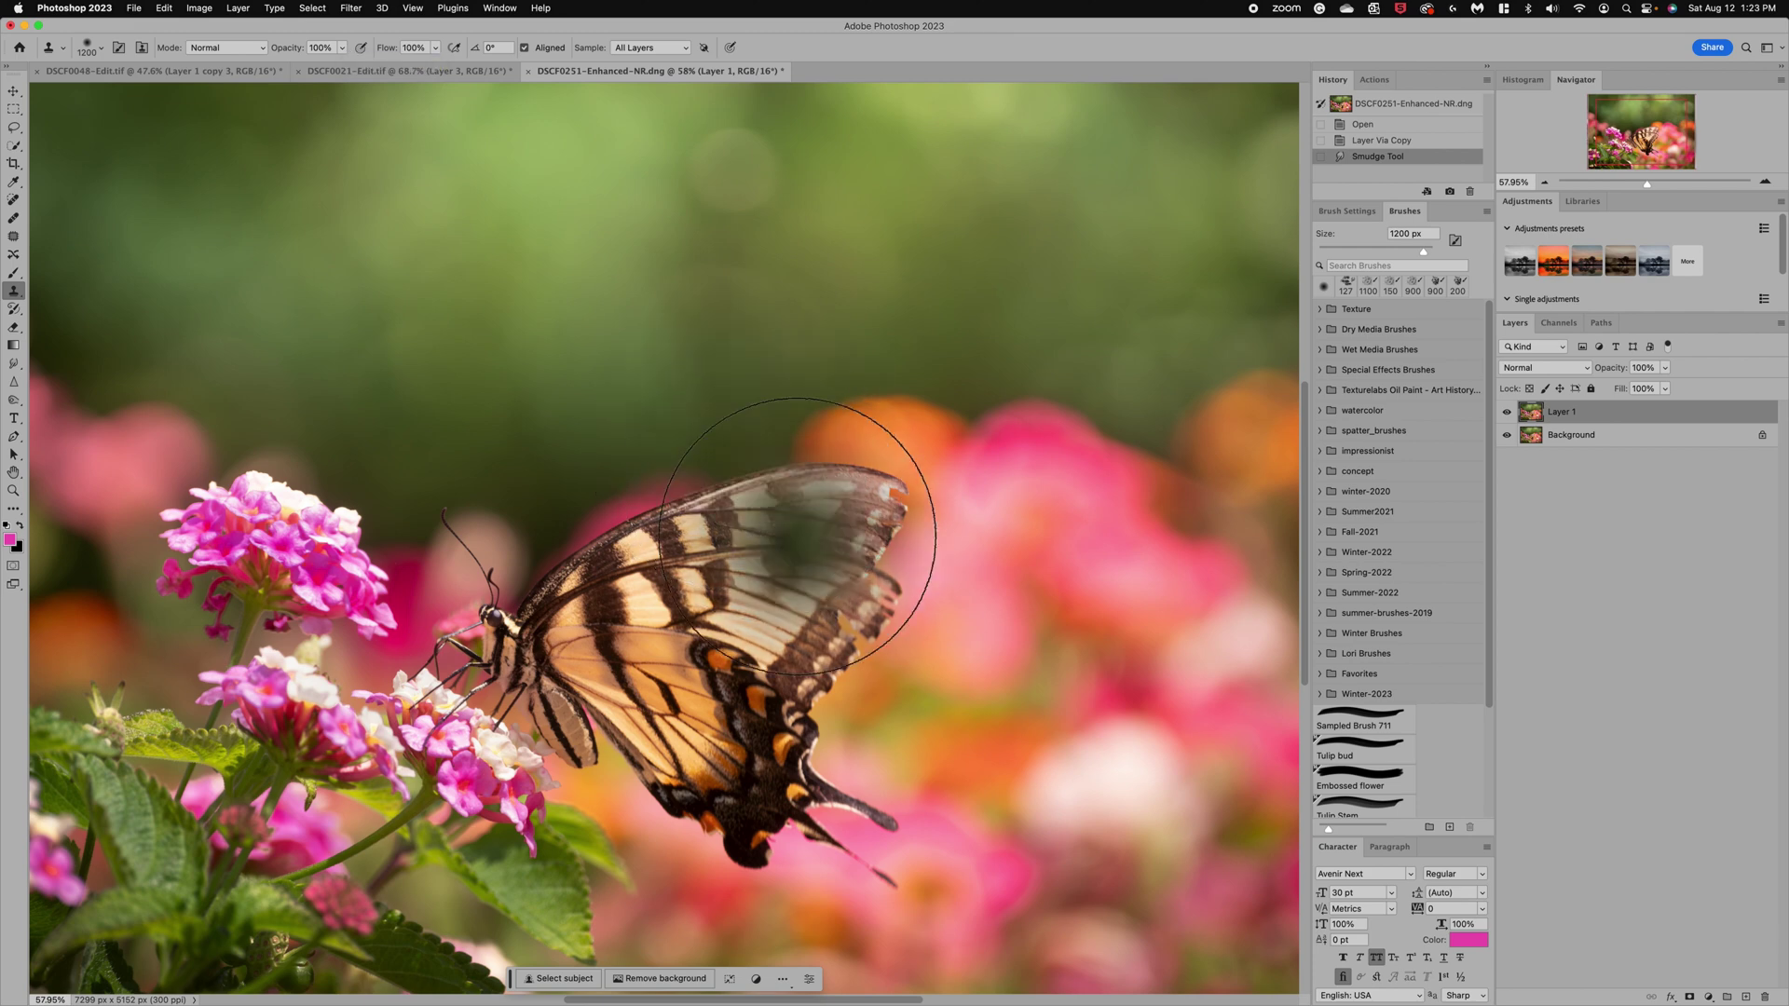
pyautogui.press('[')
pyautogui.press('[')
pyautogui.press('[')
pyautogui.press('[')
pyautogui.press('[')
pyautogui.press('[')
pyautogui.press('[')
pyautogui.press('[')
pyautogui.press('[')
pyautogui.press('[')
pyautogui.press('[')
pyautogui.press('[')
pyautogui.press('[')
pyautogui.press('[')
pyautogui.press('[')
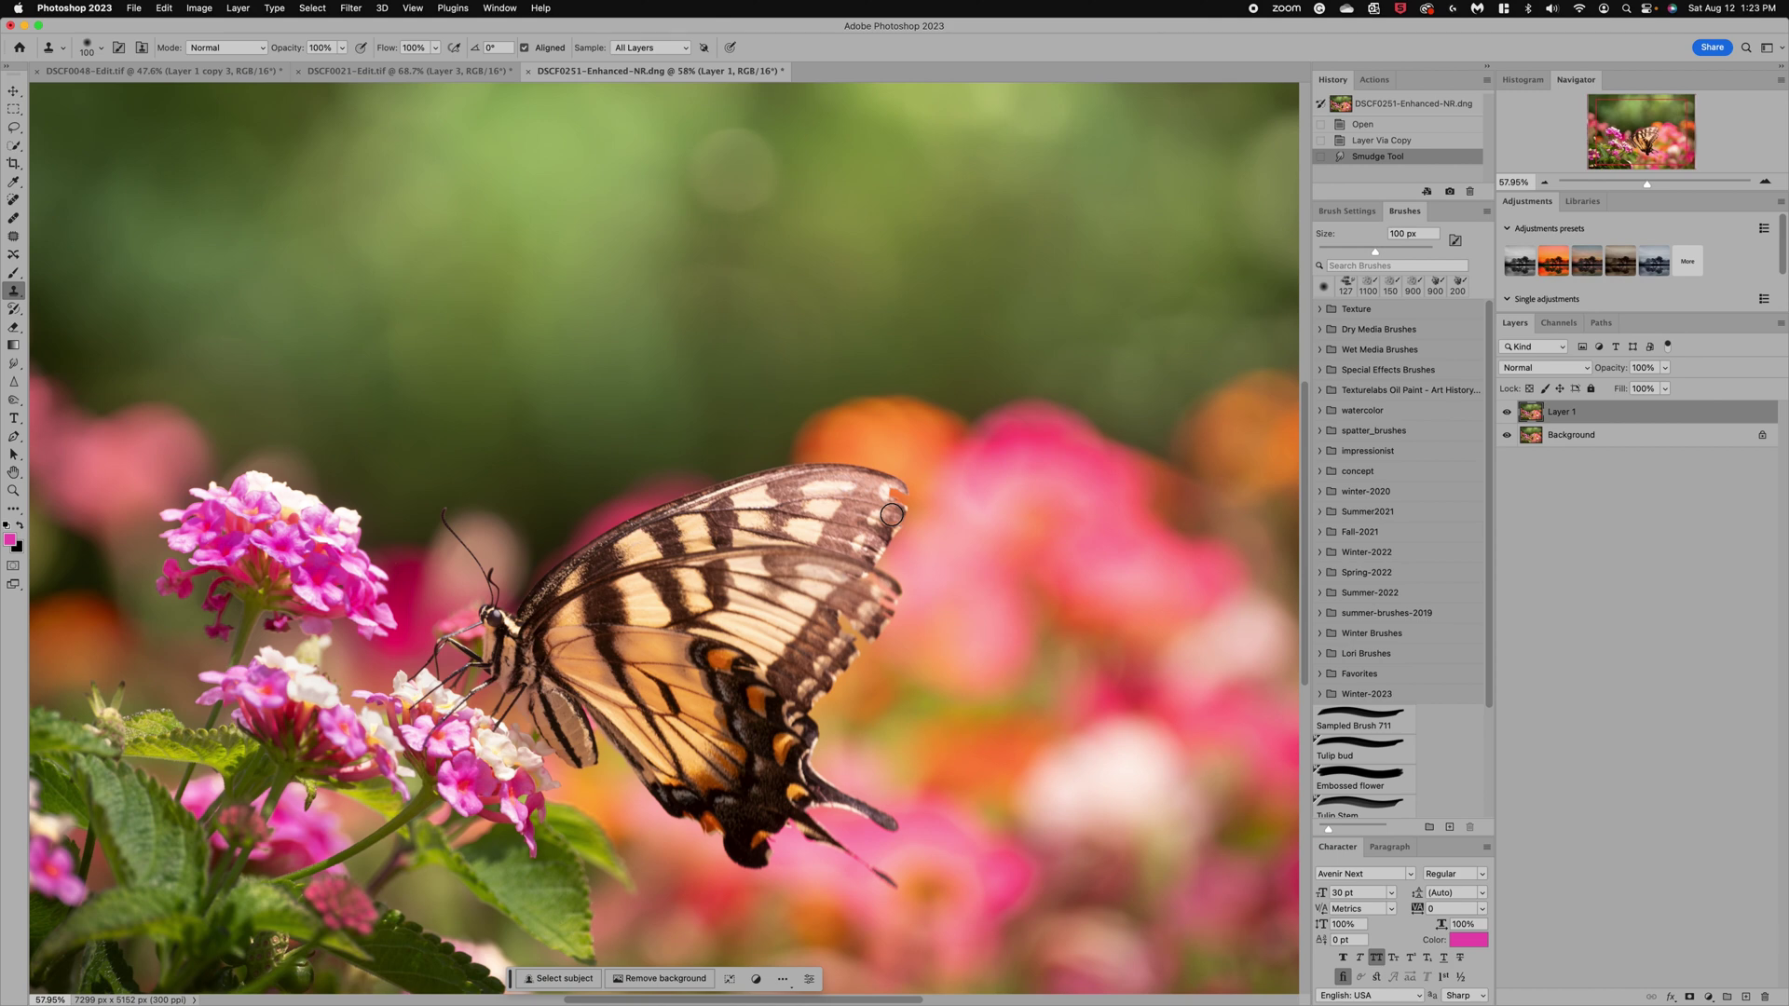
# Step: Clone away the orange spot at the upper wing tip and patch the ragged edge
pyautogui.moveTo(892, 515); pyautogui.dragTo(893, 499)
pyautogui.click(898, 497)
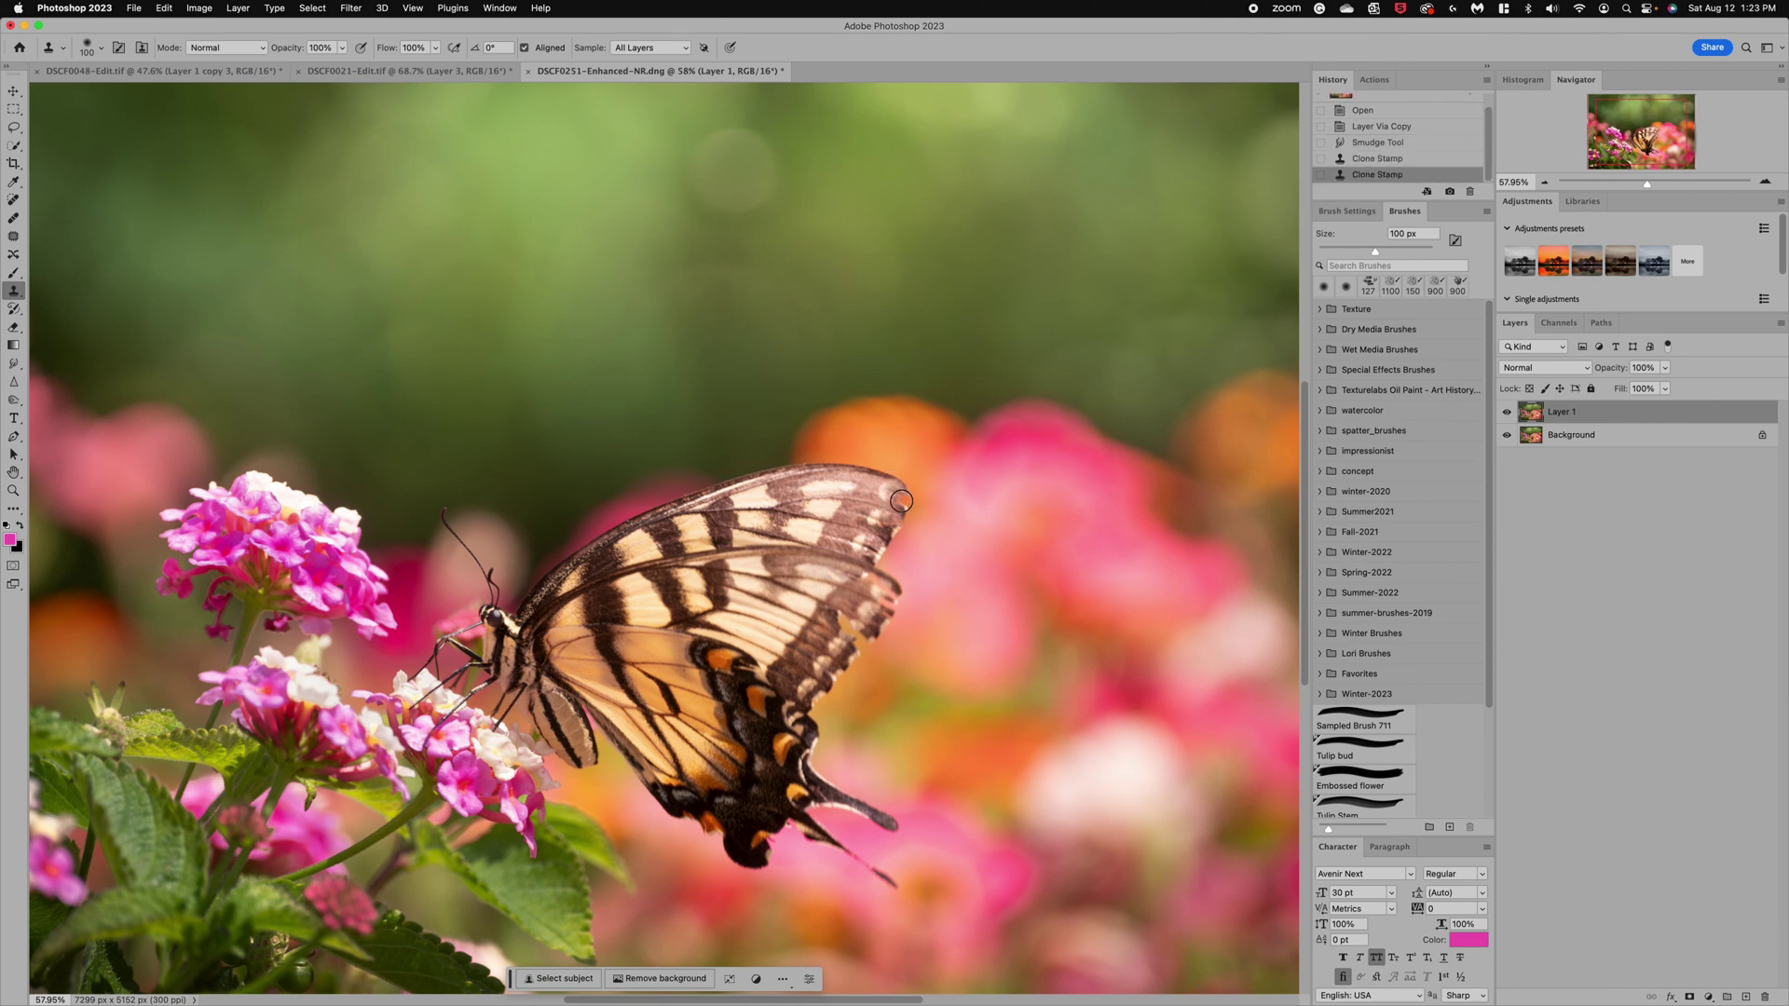
pyautogui.click(901, 501)
pyautogui.click(907, 506)
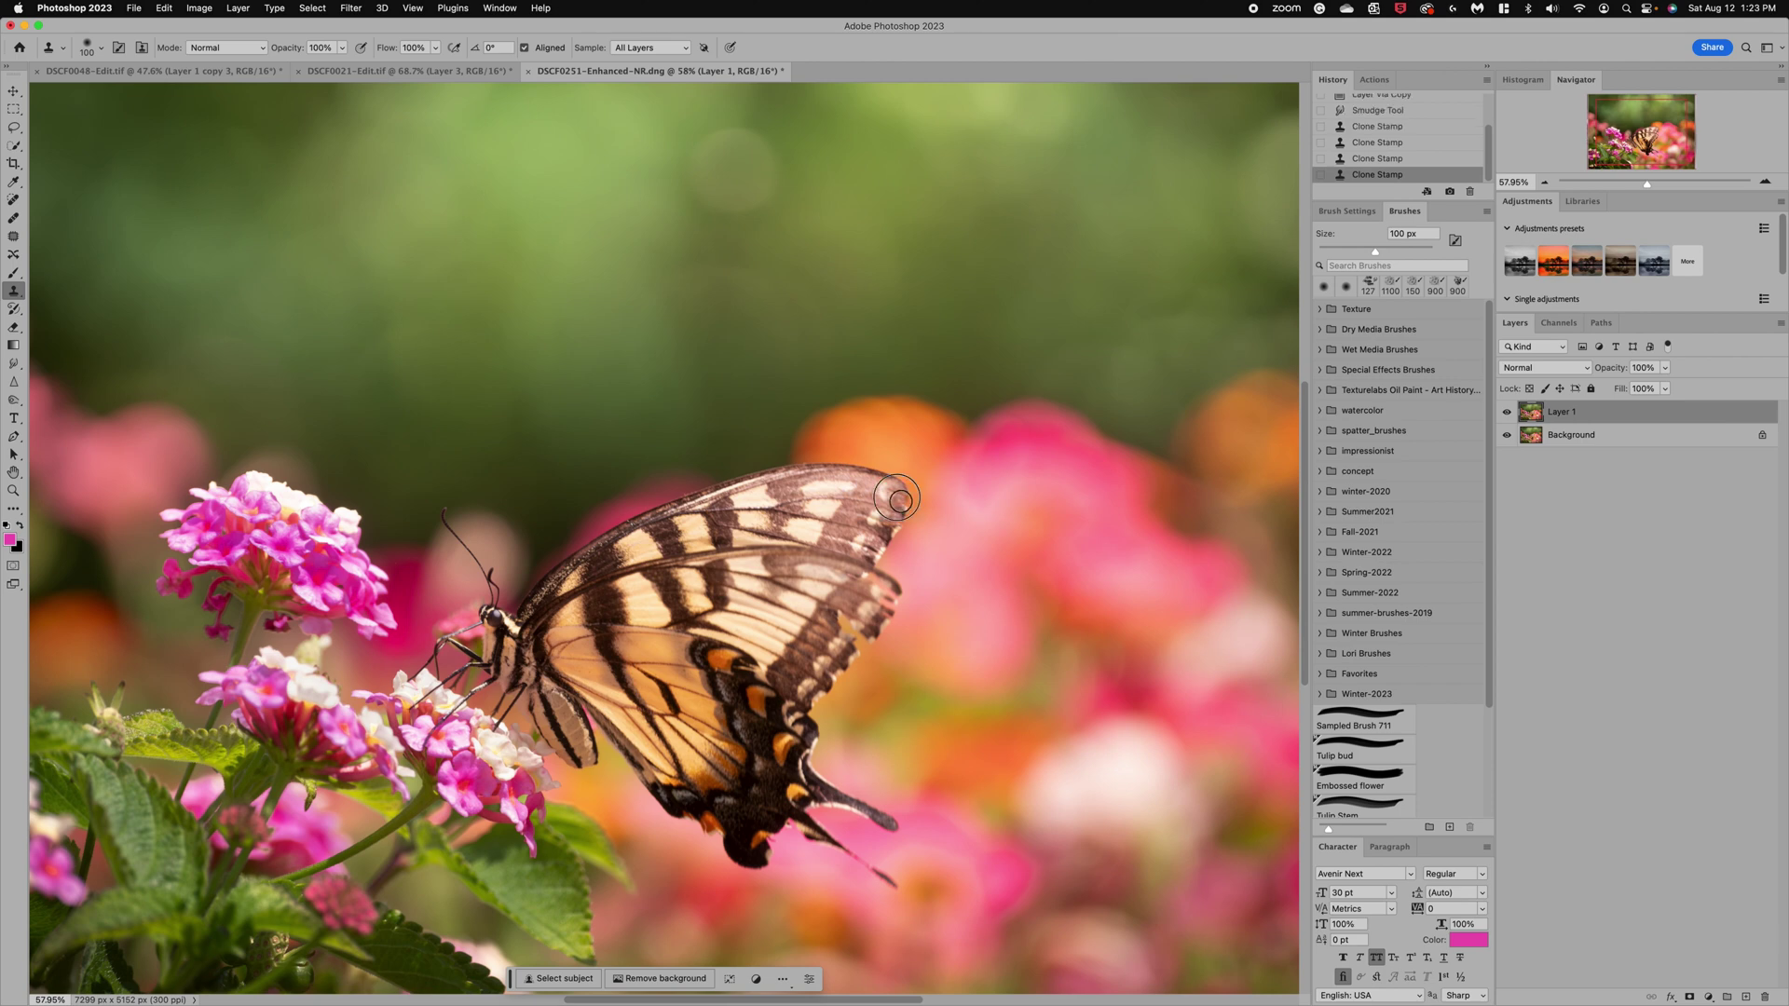
pyautogui.click(900, 501)
# Step: Clone over another spot along the upper wing edge and zoom in to check
pyautogui.click(880, 583)
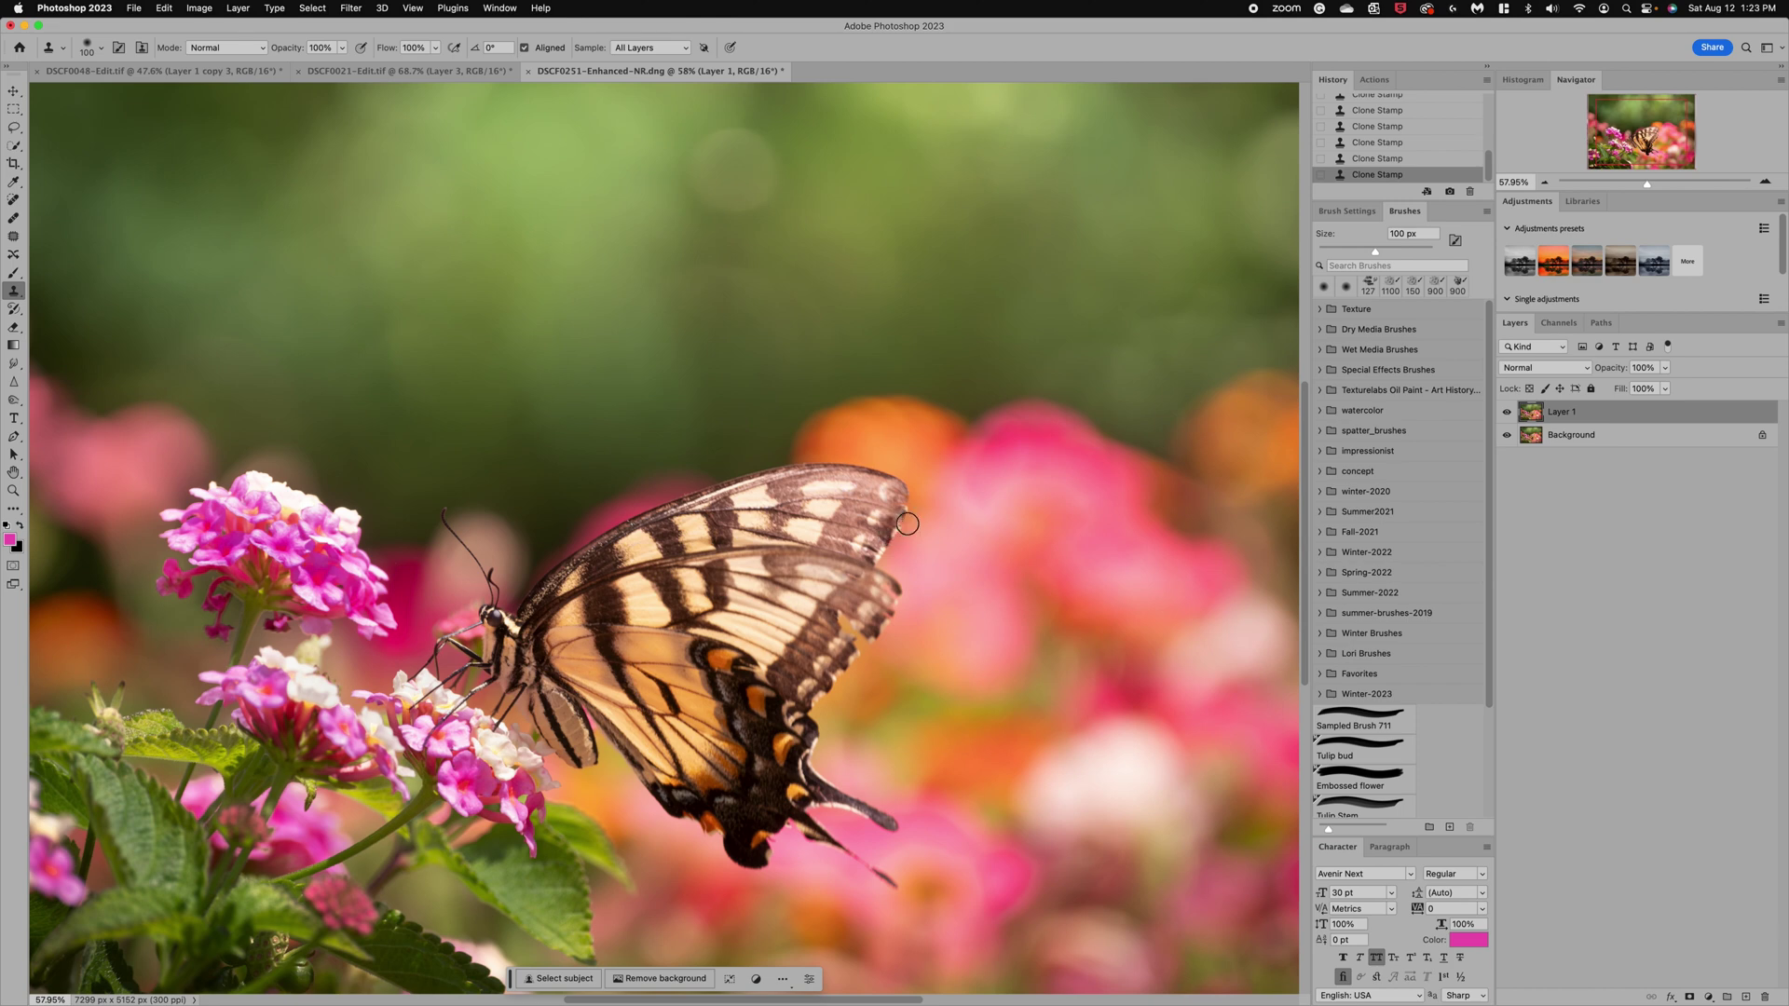
pyautogui.scroll(3, 986, 531)
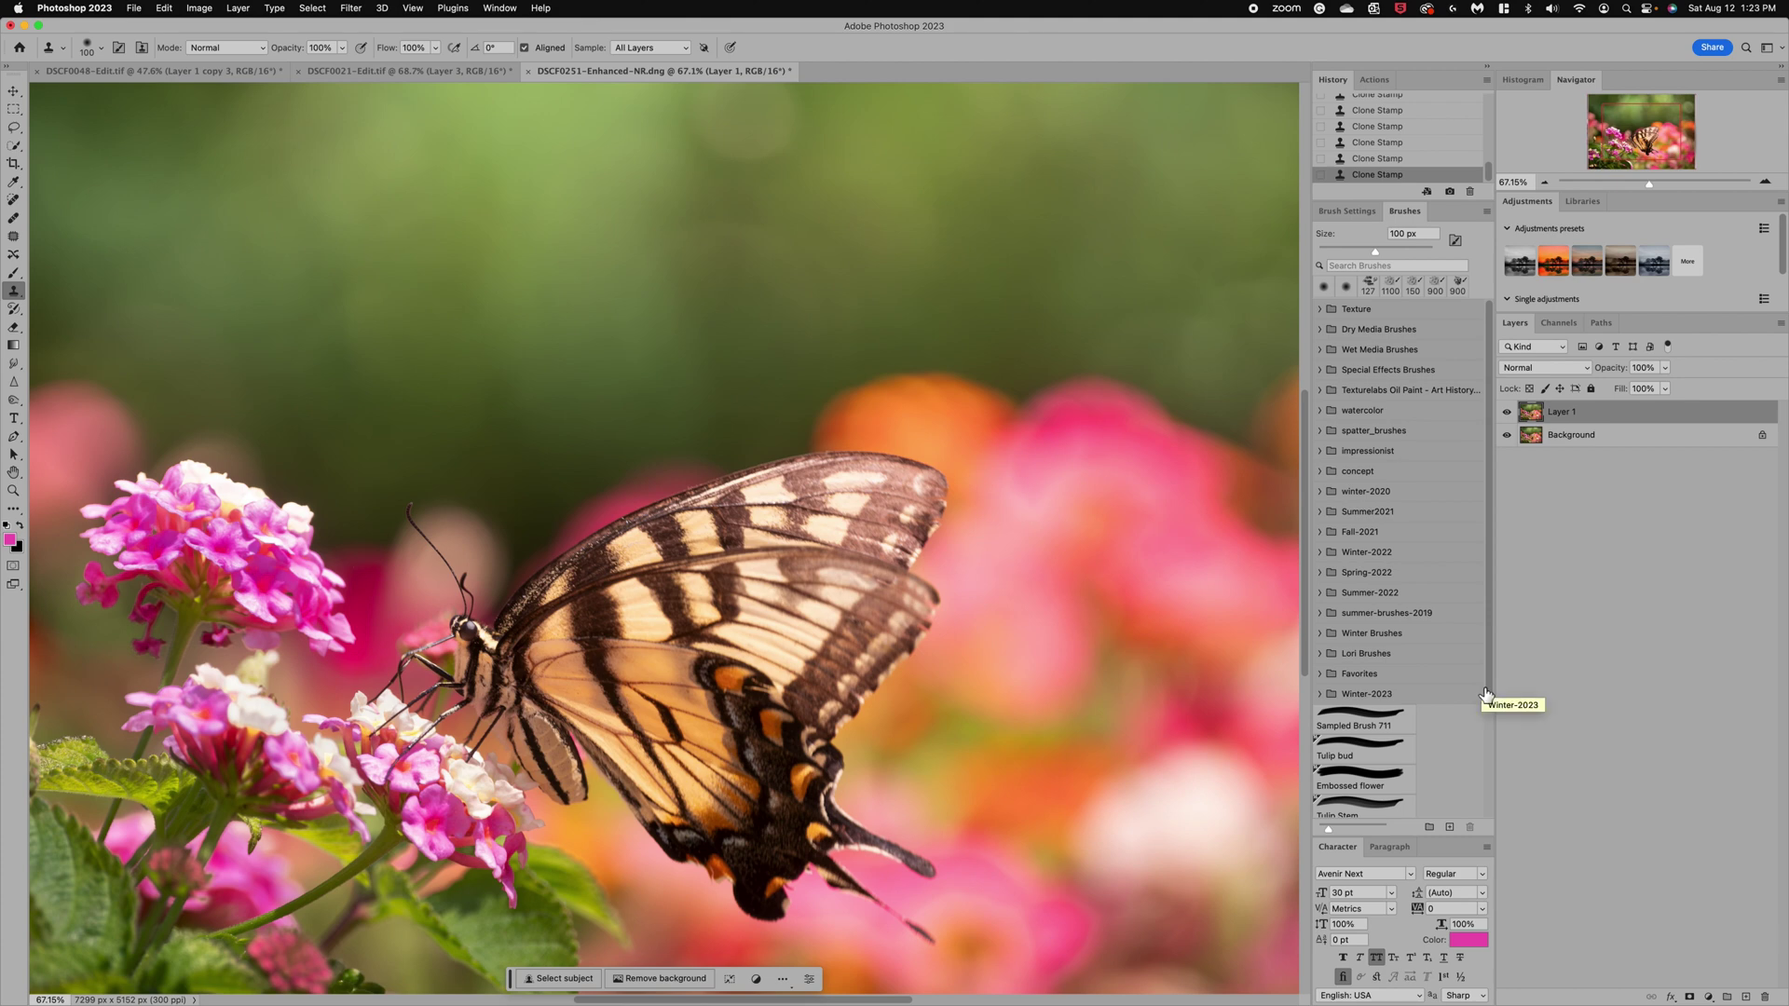
# Step: Toggle Layer 1 off and on to compare, clone one more wing-edge spot, then zoom out twice
pyautogui.click(1507, 412)
pyautogui.click(1507, 412)
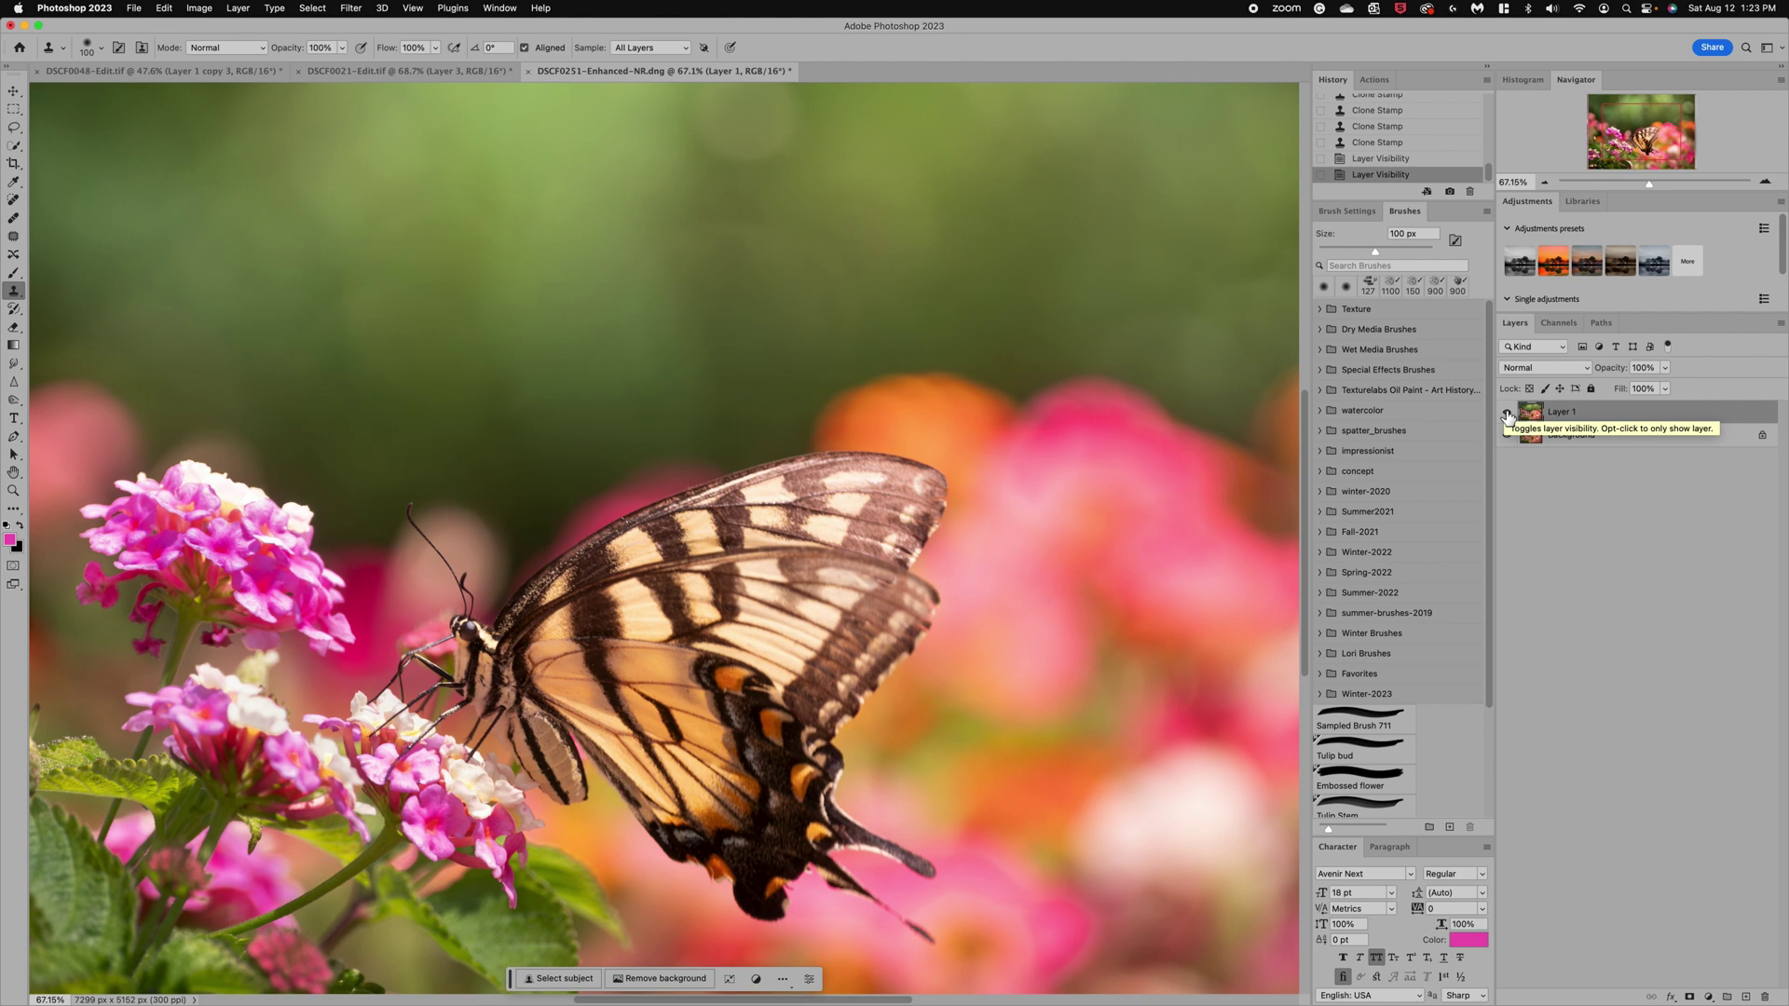
pyautogui.click(943, 503)
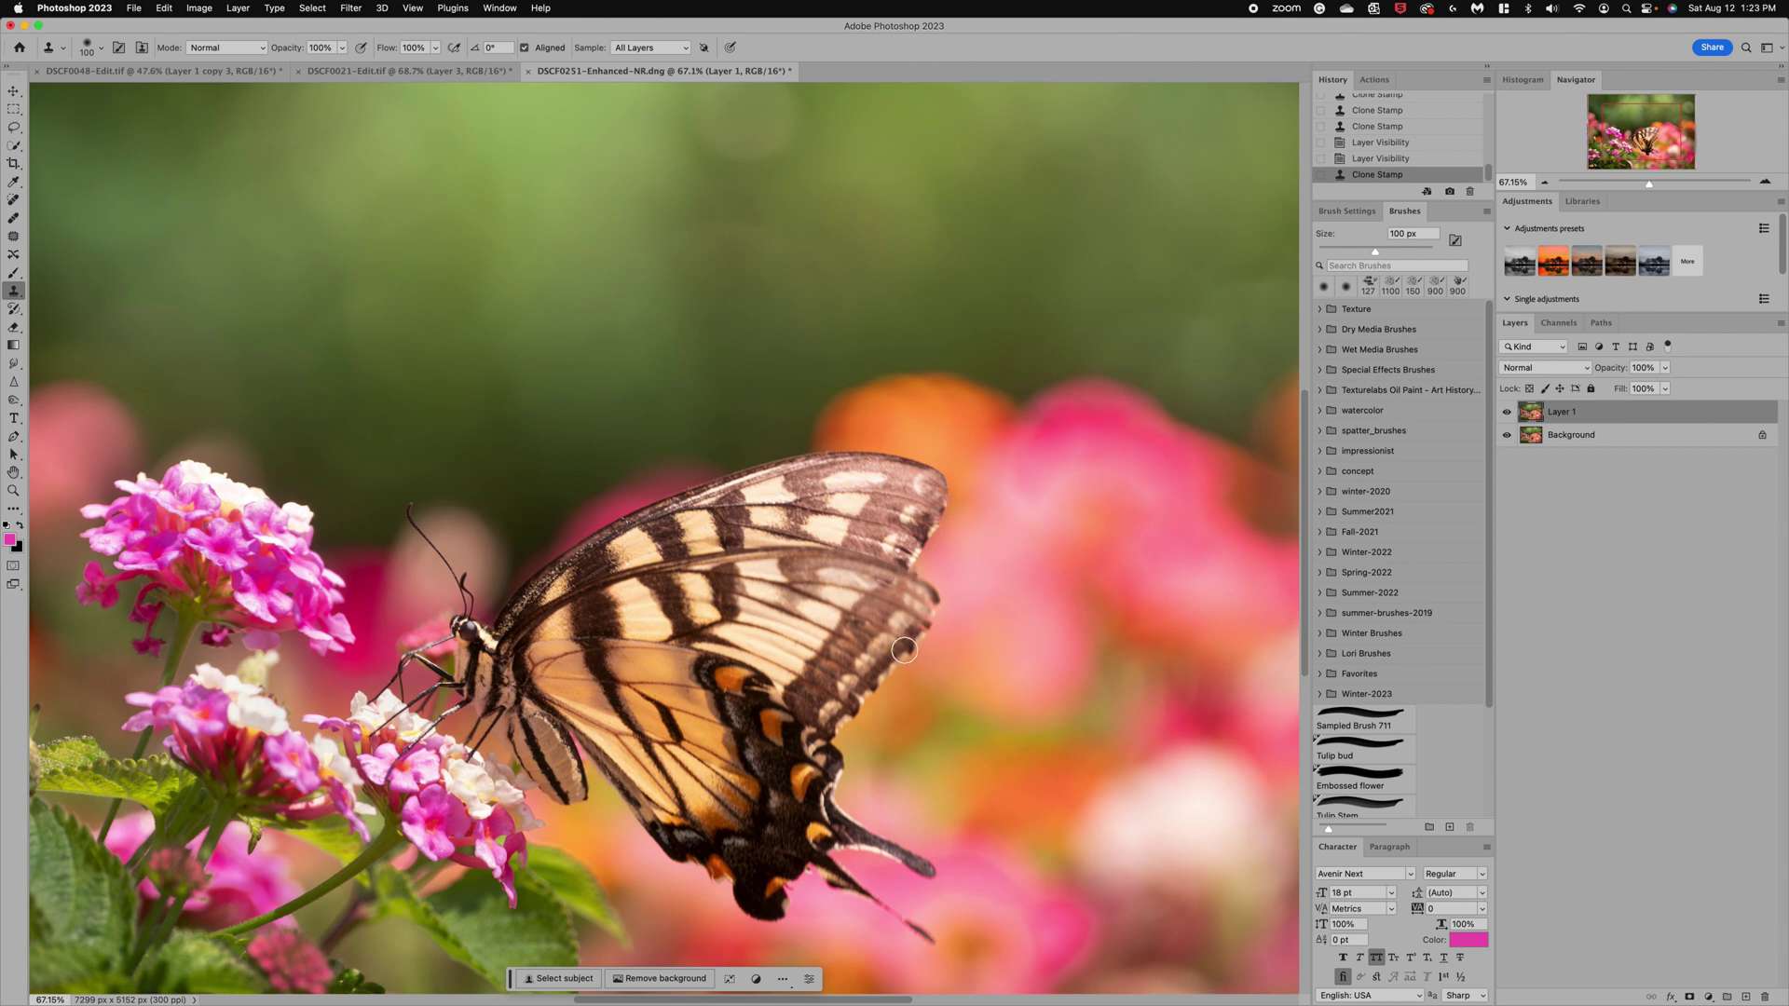
pyautogui.press('super+minus')
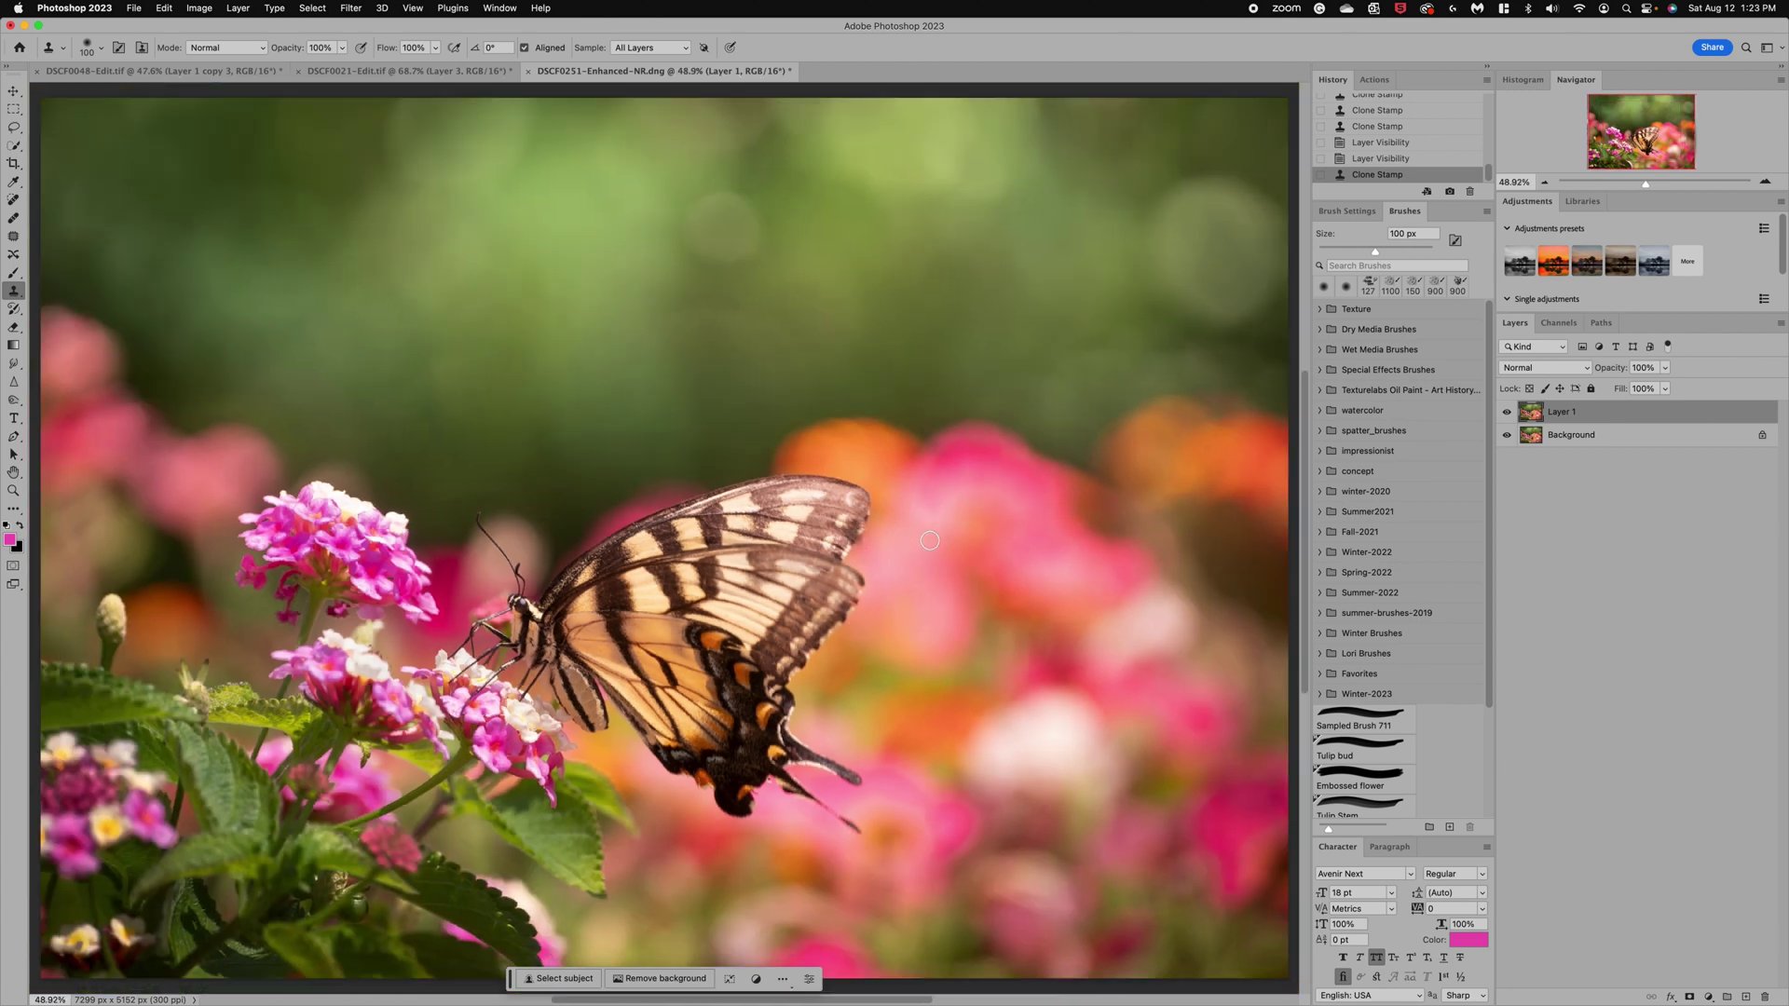
pyautogui.press('super+minus')
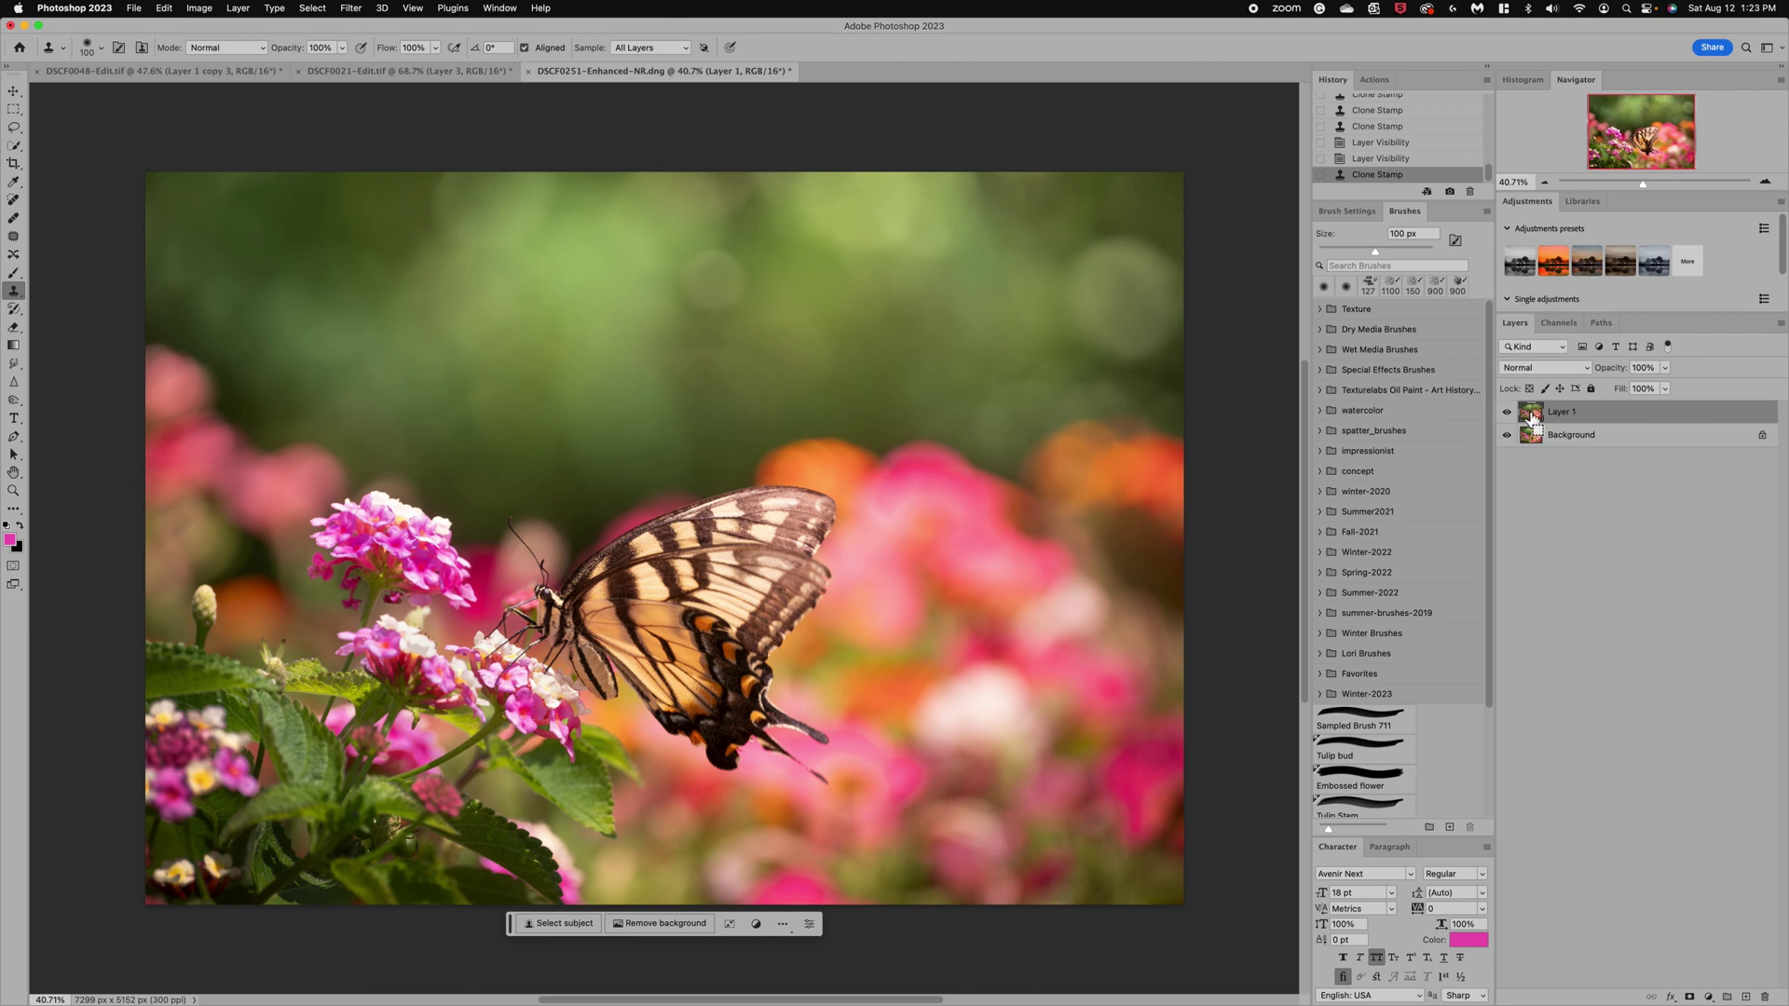
# Step: Duplicate the retouched Layer 1 into Layer 1 copy and zoom in on the butterfly
pyautogui.press('super+j')
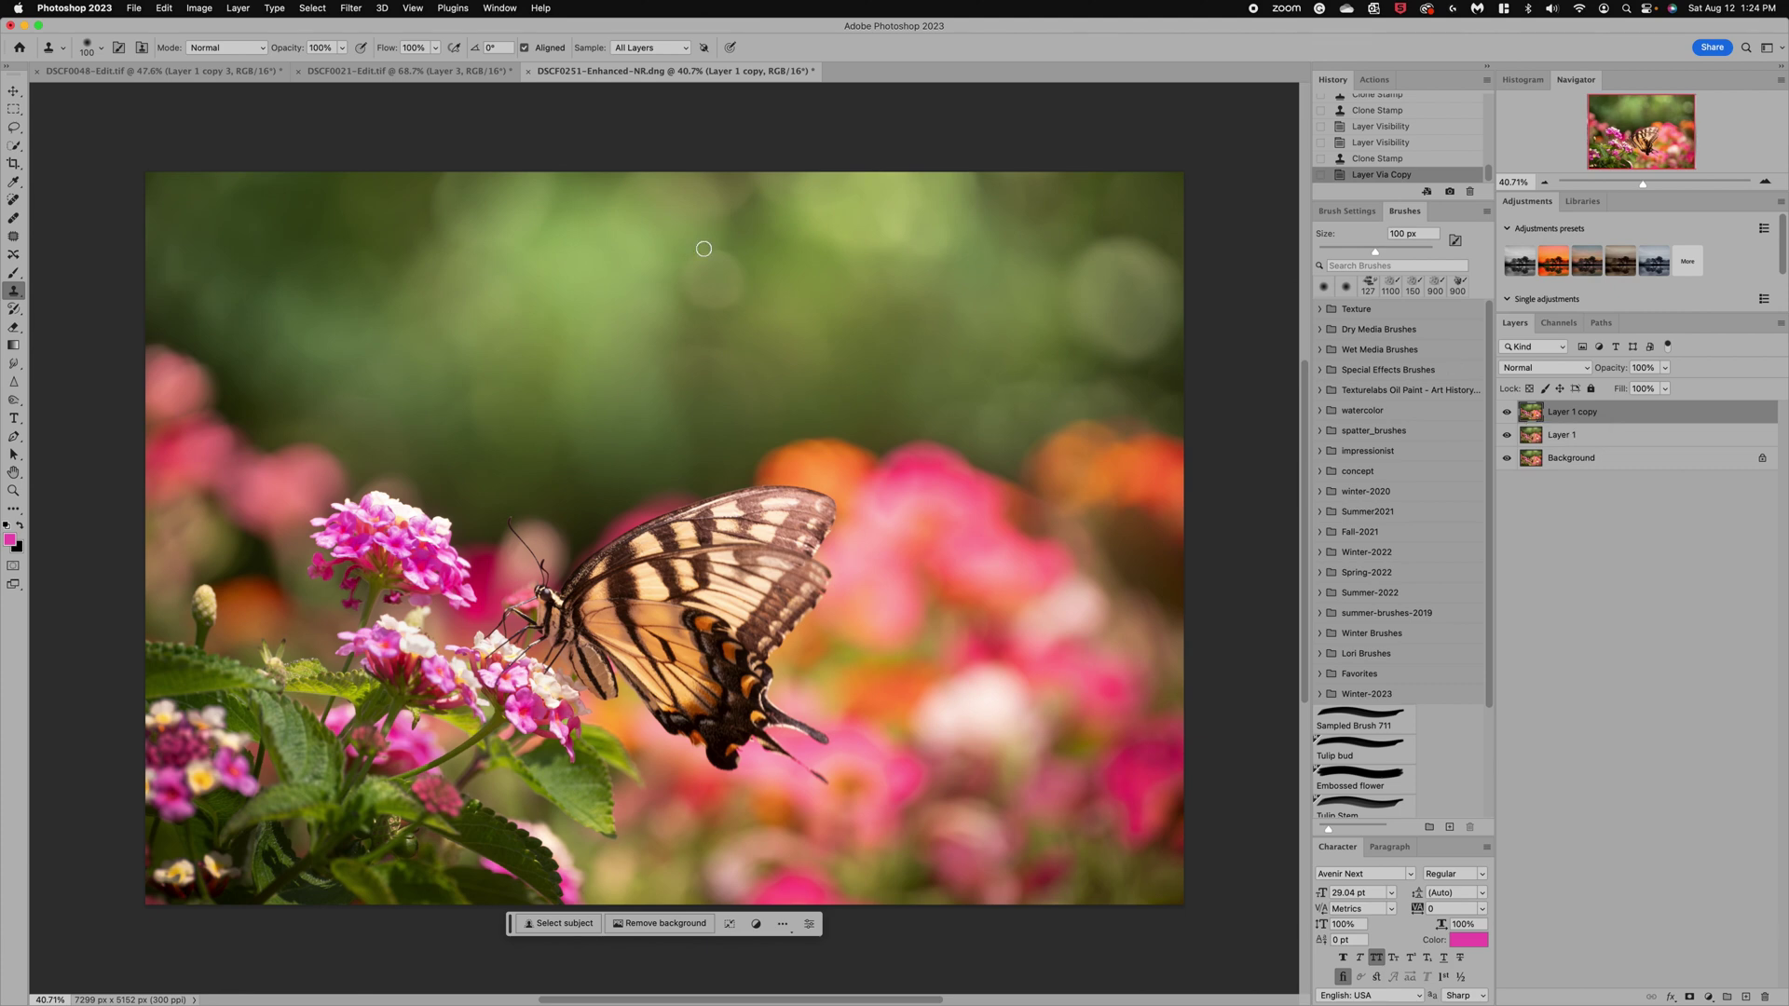
pyautogui.press('super+equal')
pyautogui.scroll(1, 803, 563)
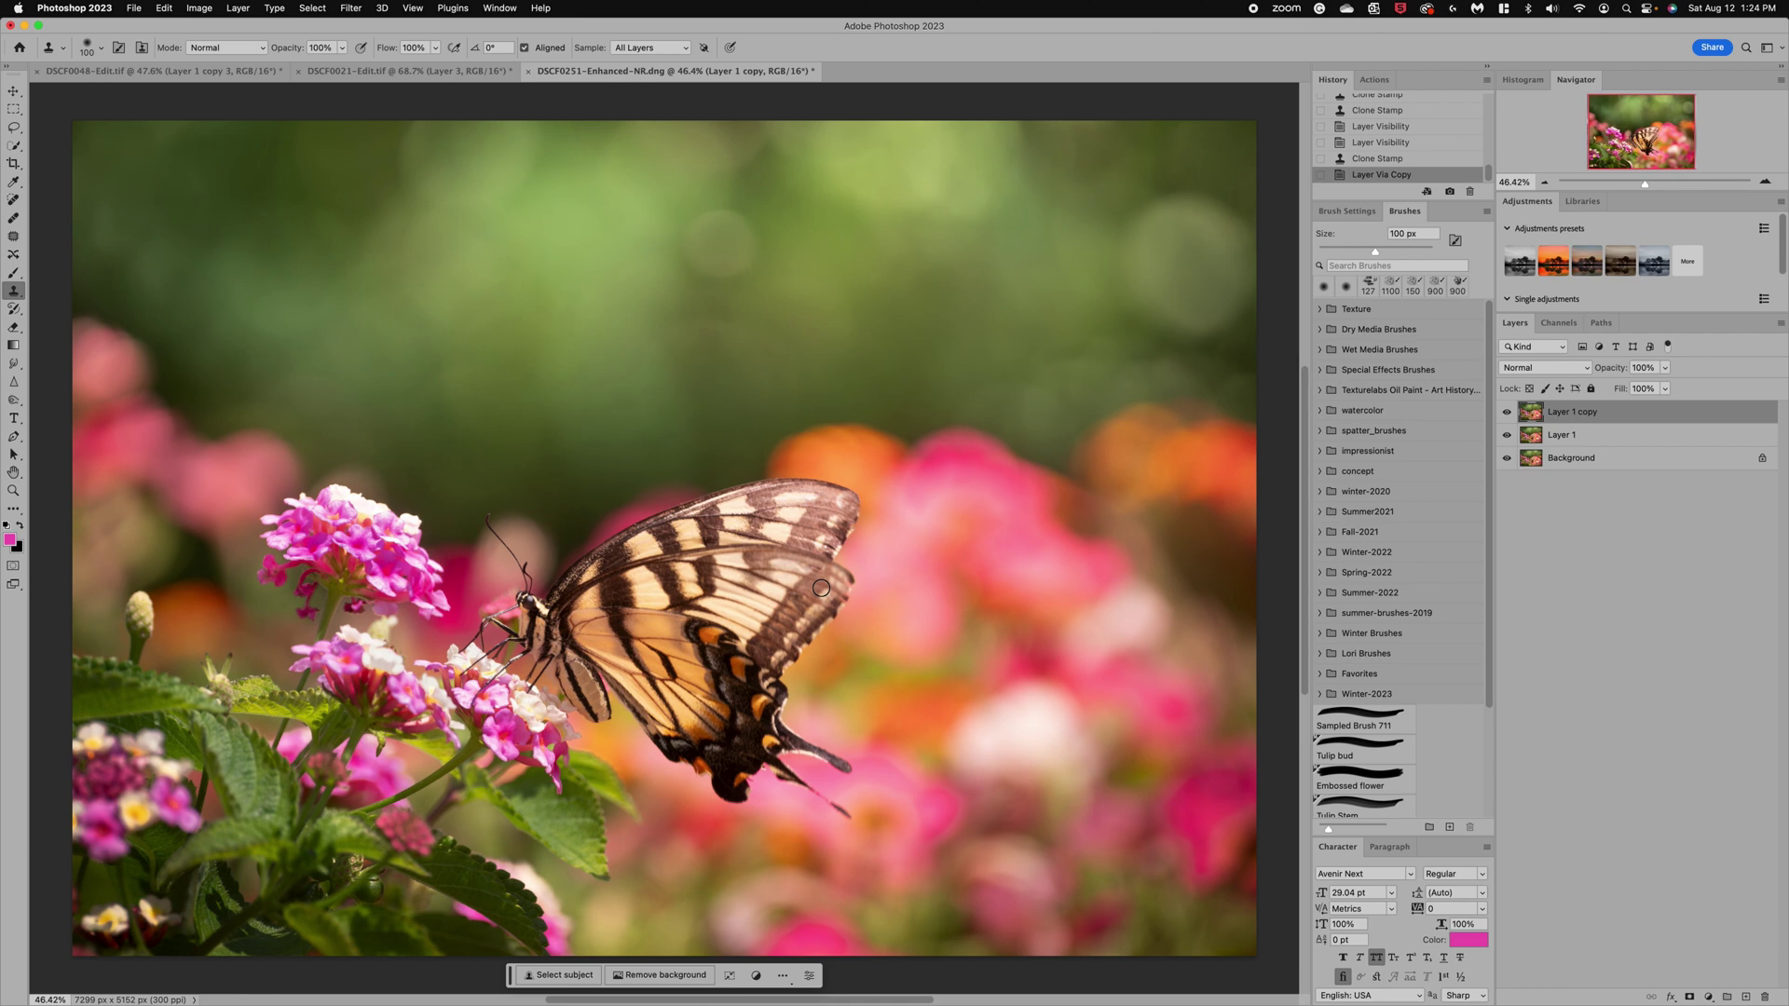
# Step: Apply a Motion Blur with angle 41° and distance 104 pixels to Layer 1 copy
pyautogui.click(351, 8)
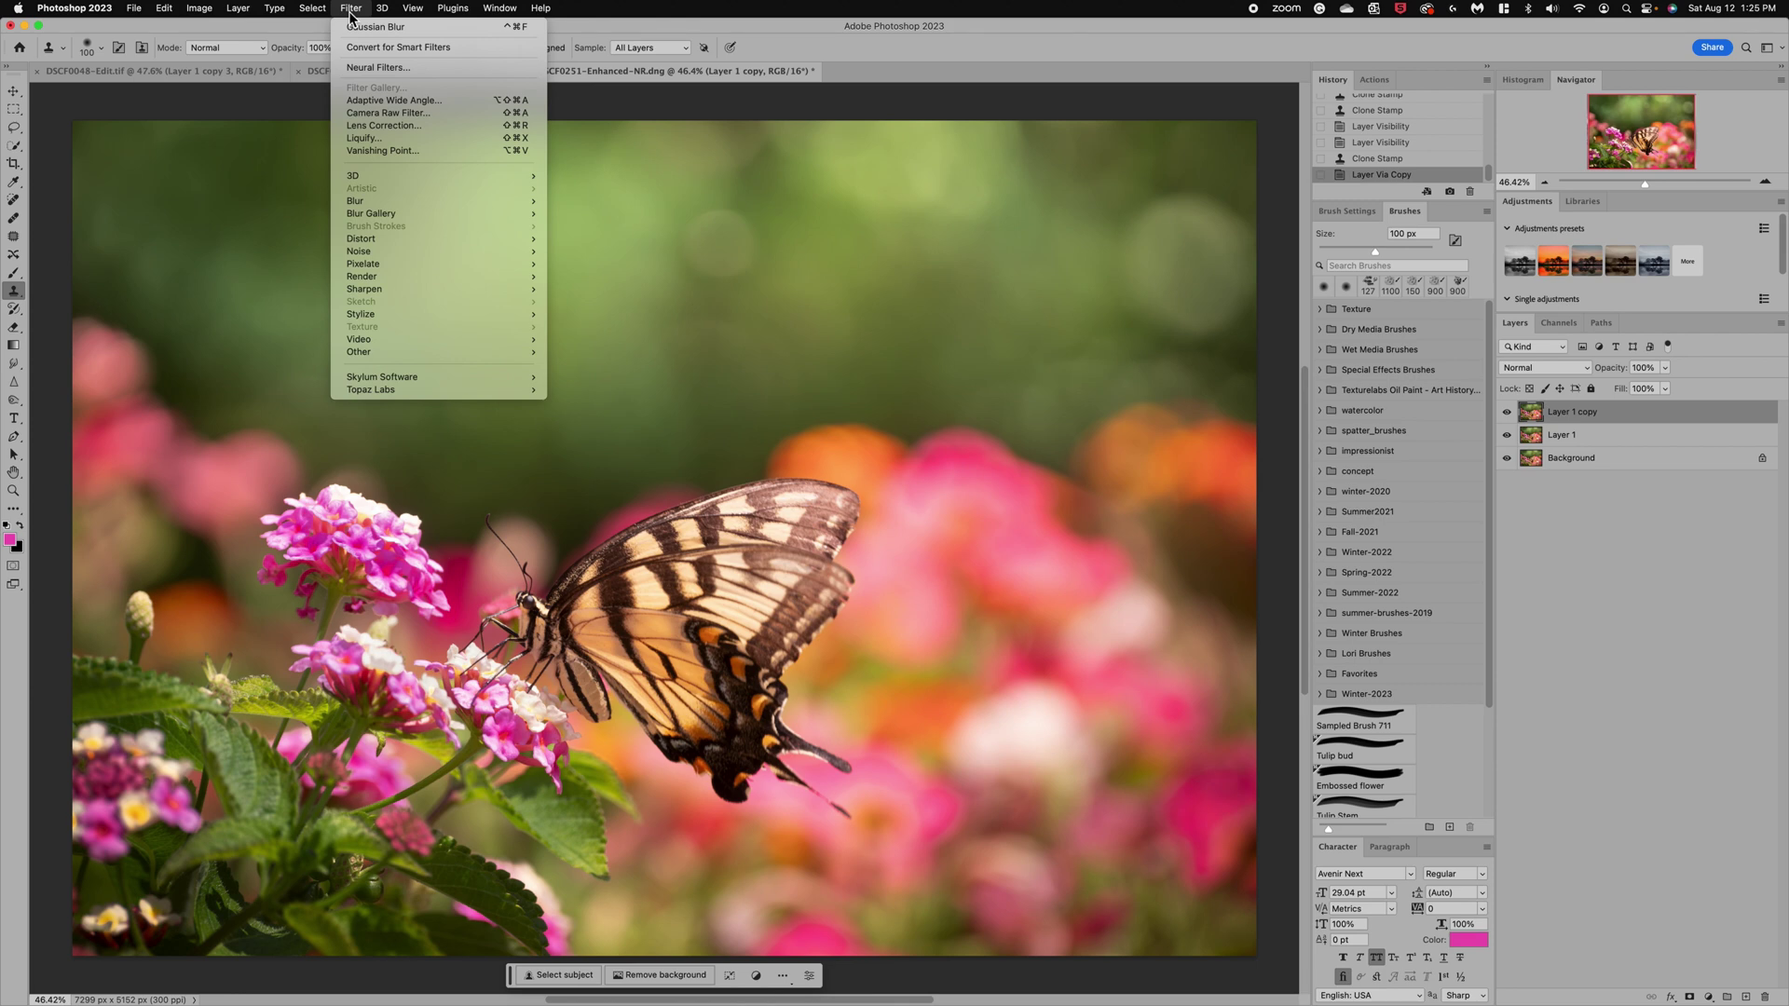
pyautogui.moveTo(399, 200)
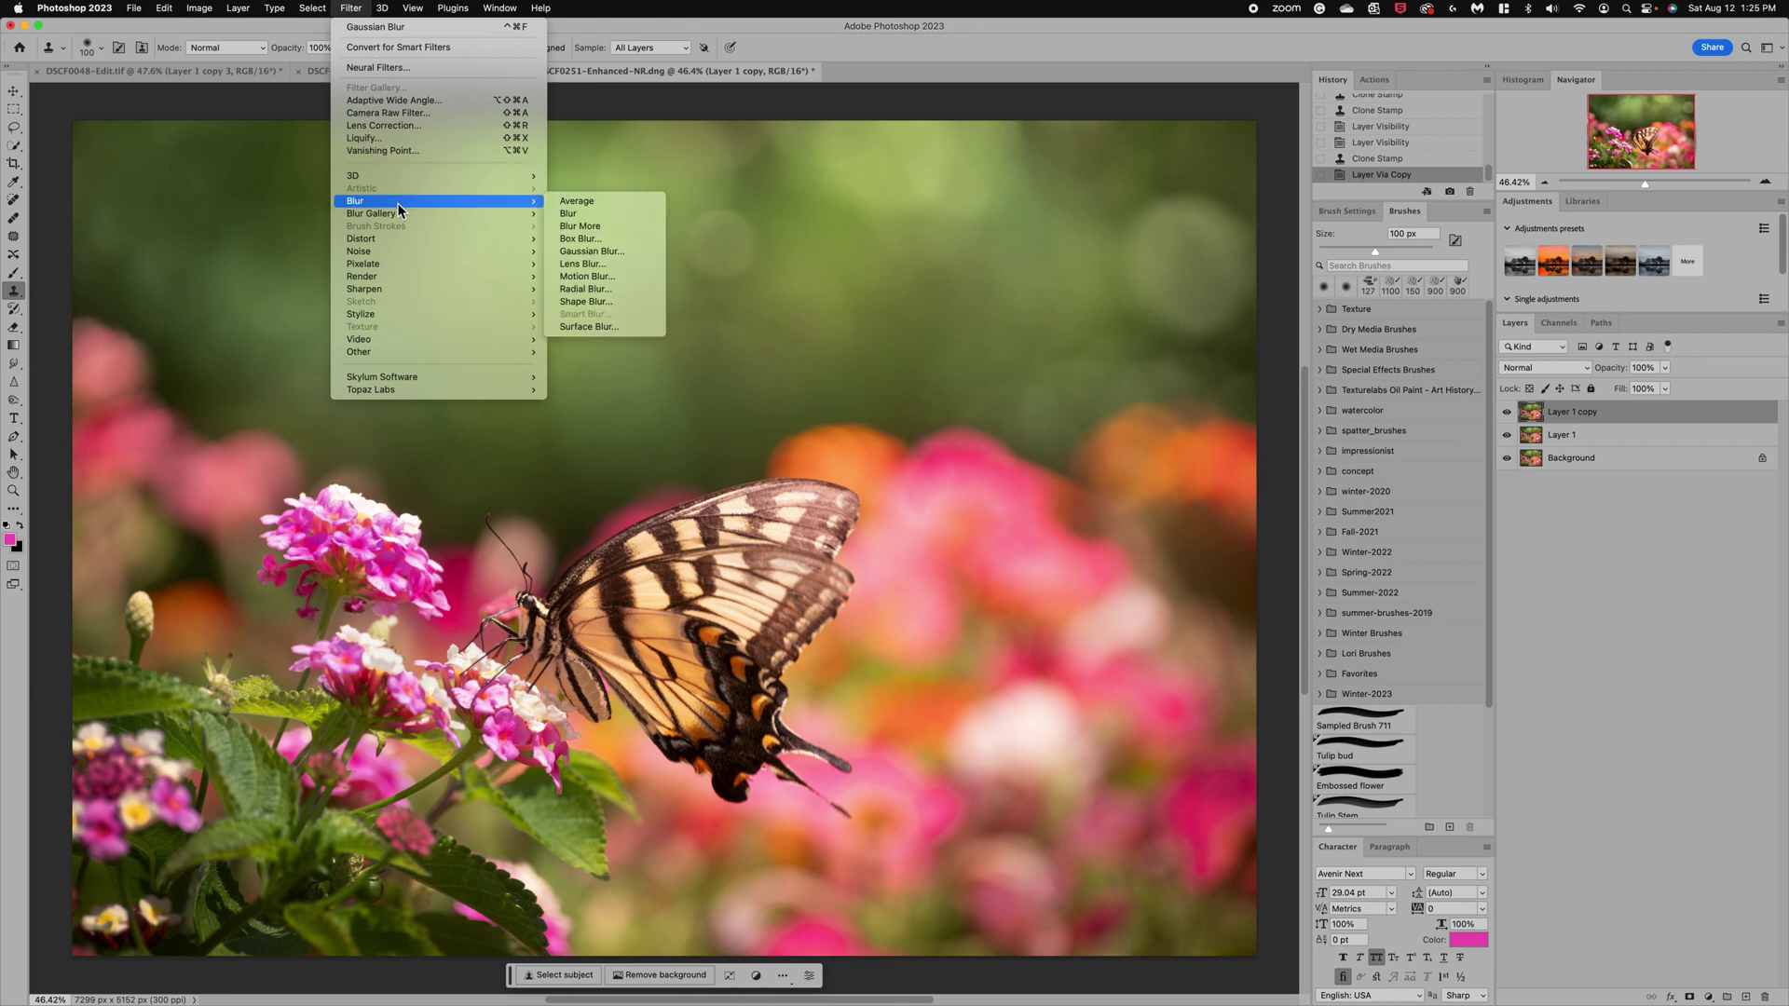
pyautogui.click(600, 278)
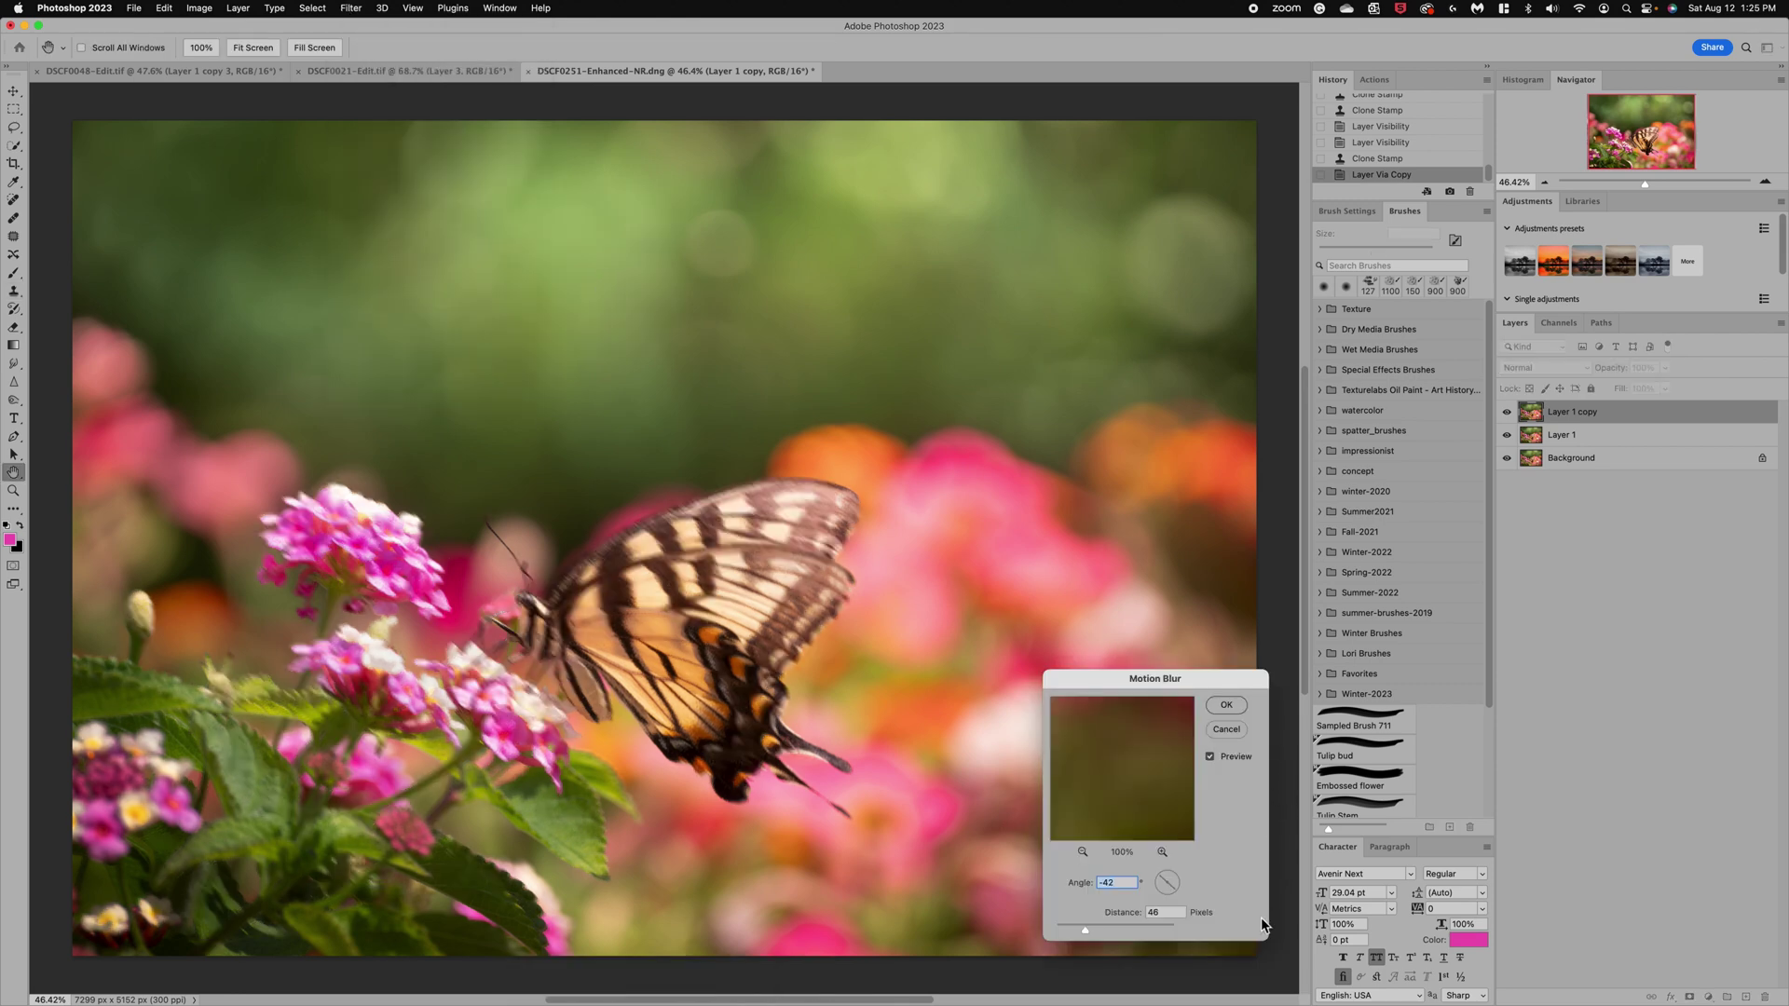
pyautogui.moveTo(1175, 897); pyautogui.dragTo(1180, 882)
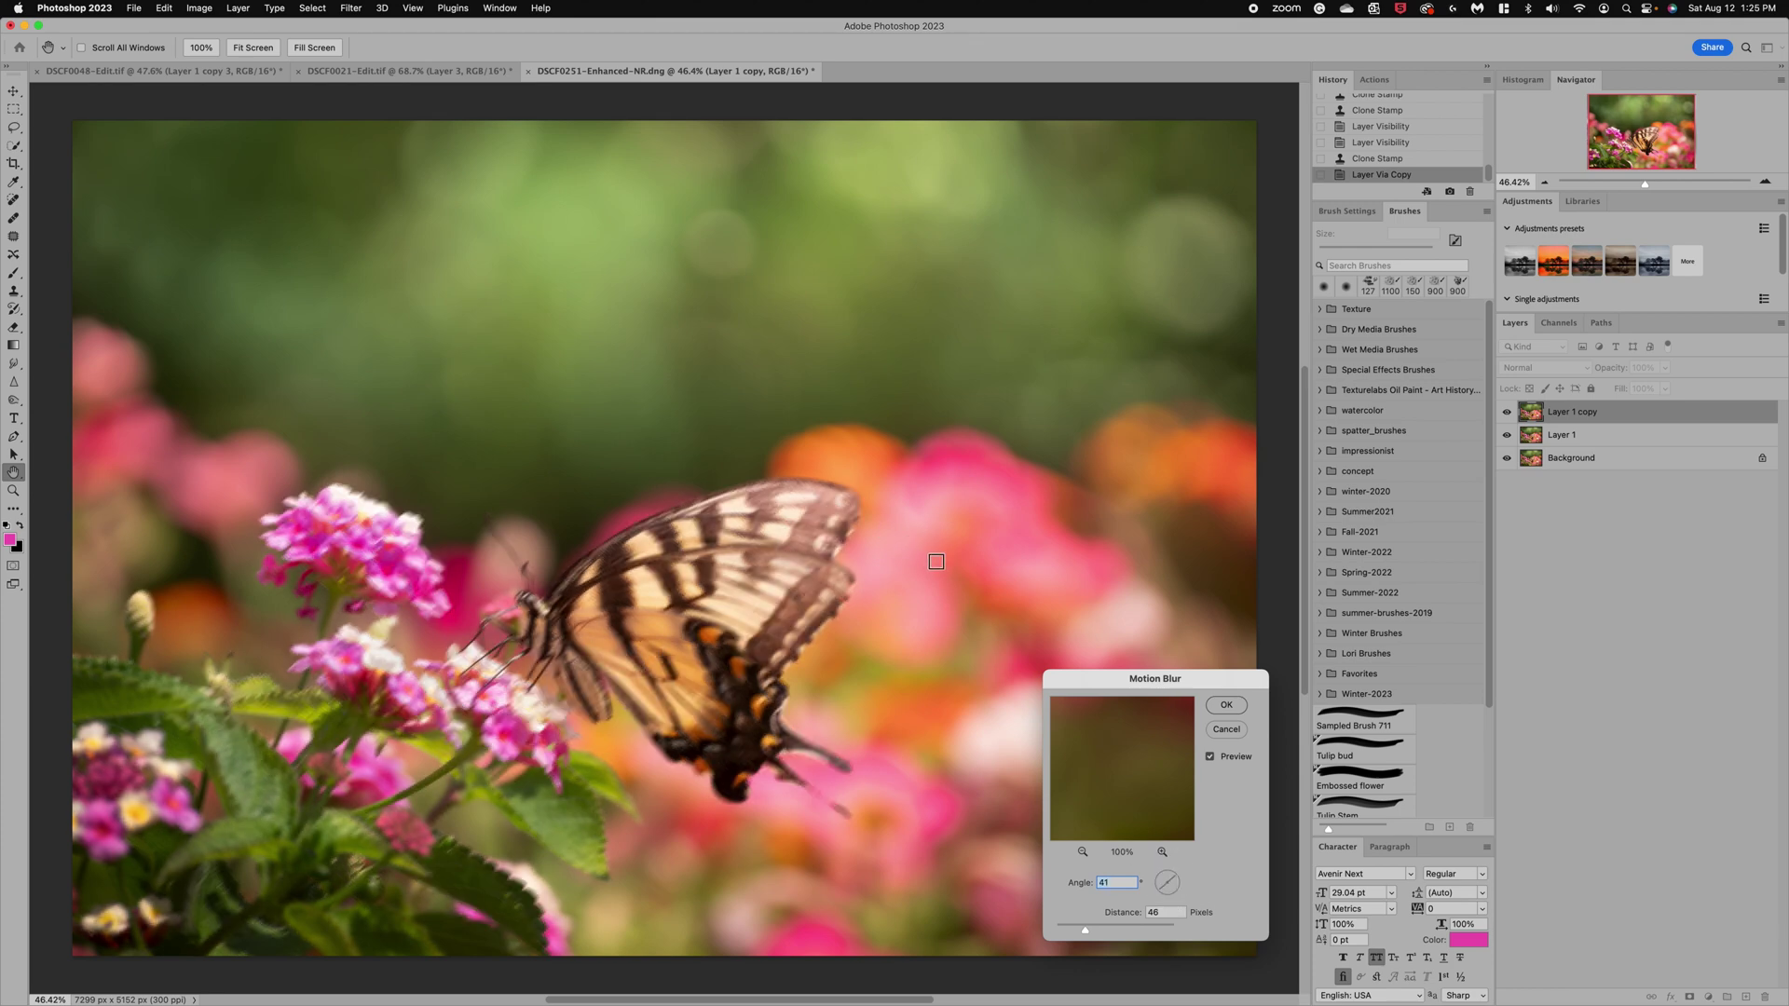
pyautogui.moveTo(1086, 930); pyautogui.dragTo(1106, 931)
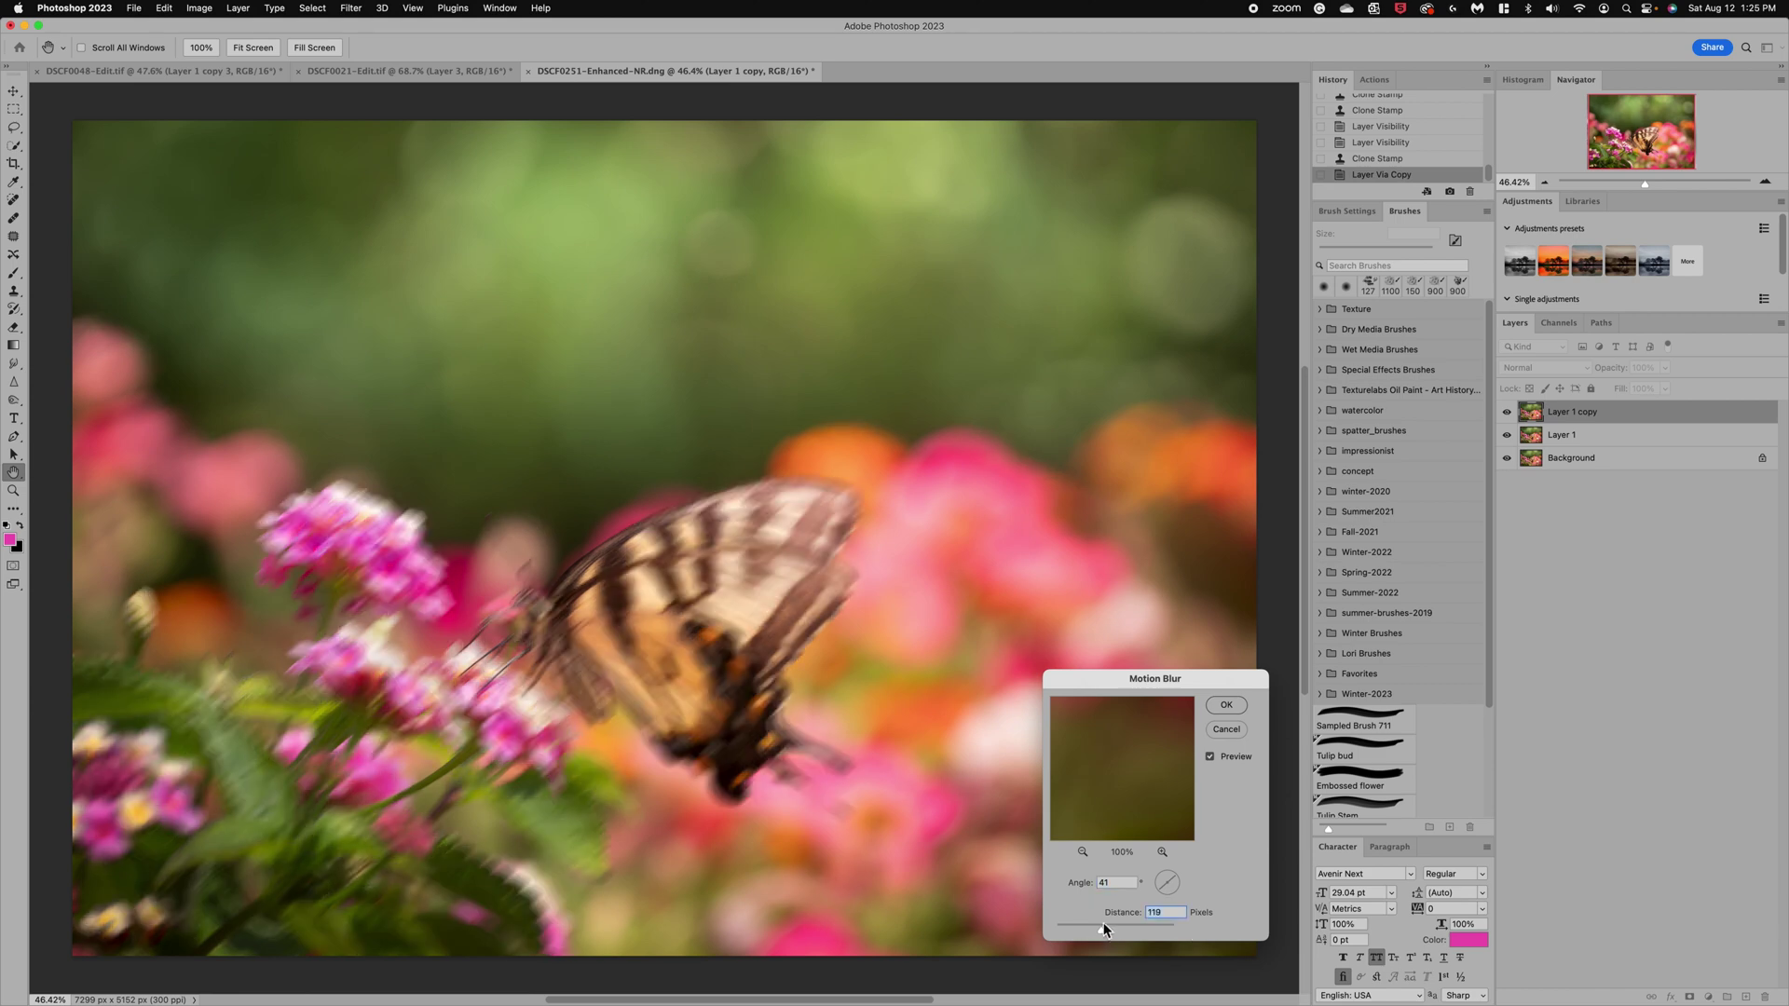
pyautogui.moveTo(1100, 927); pyautogui.dragTo(1097, 927)
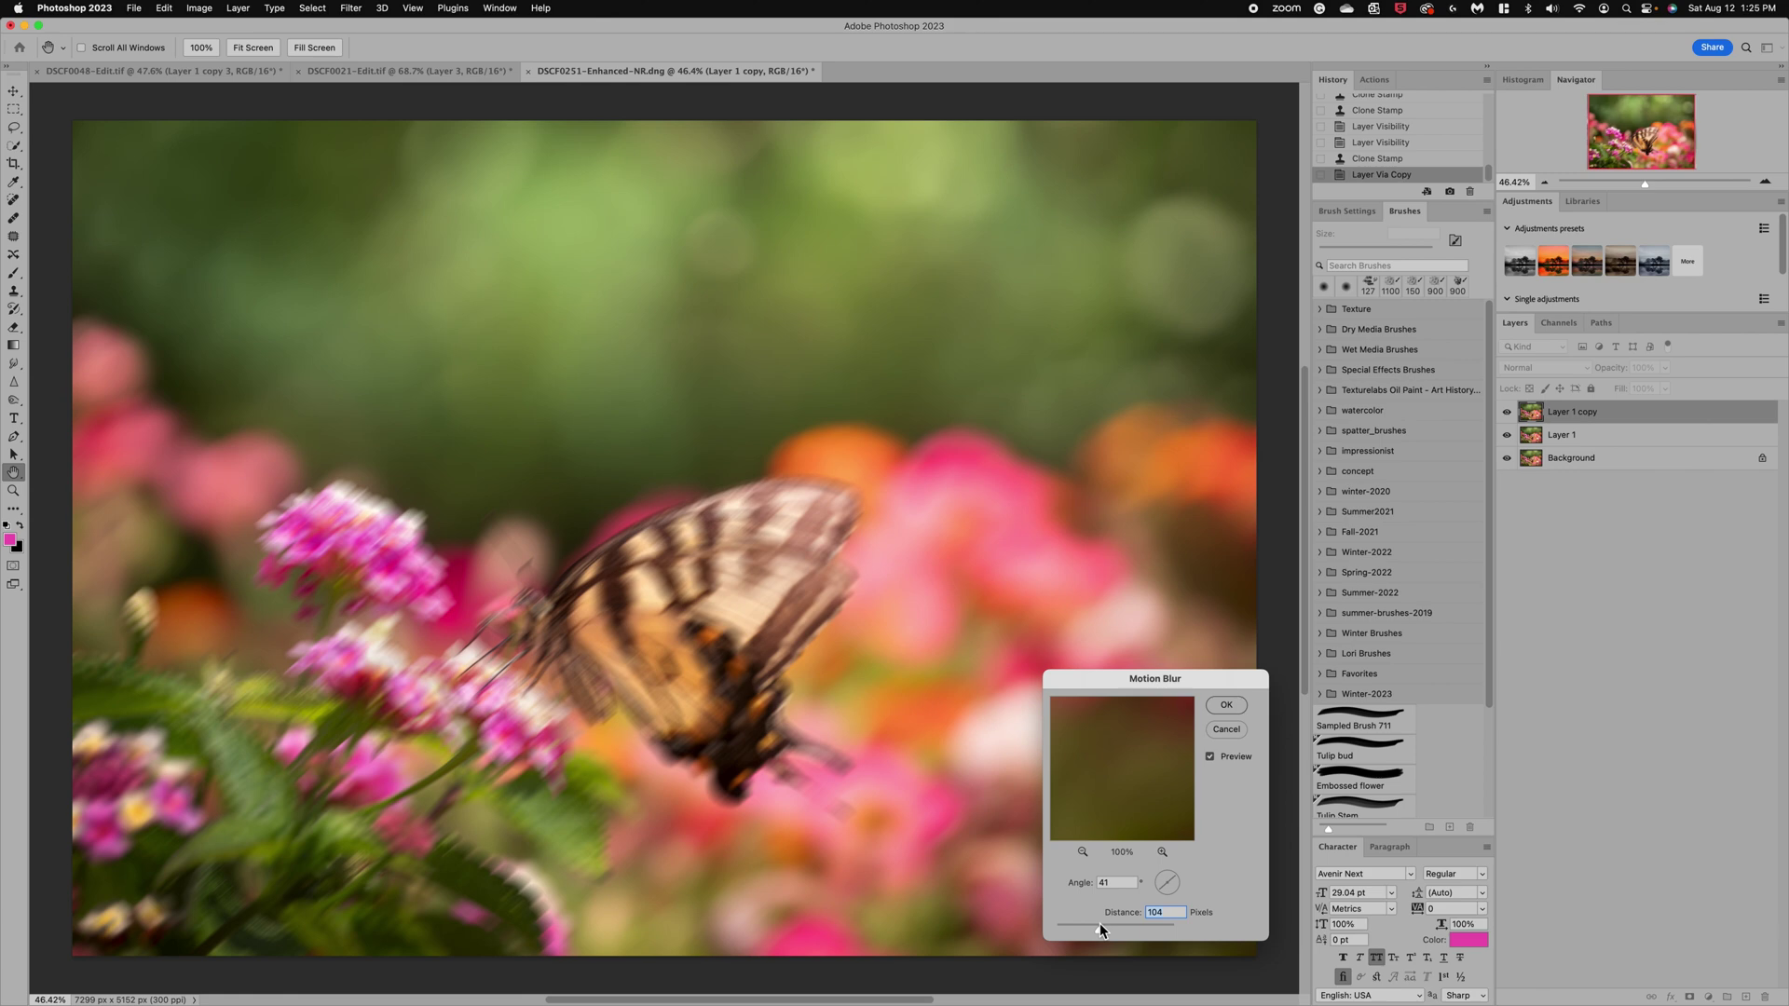
pyautogui.click(1227, 704)
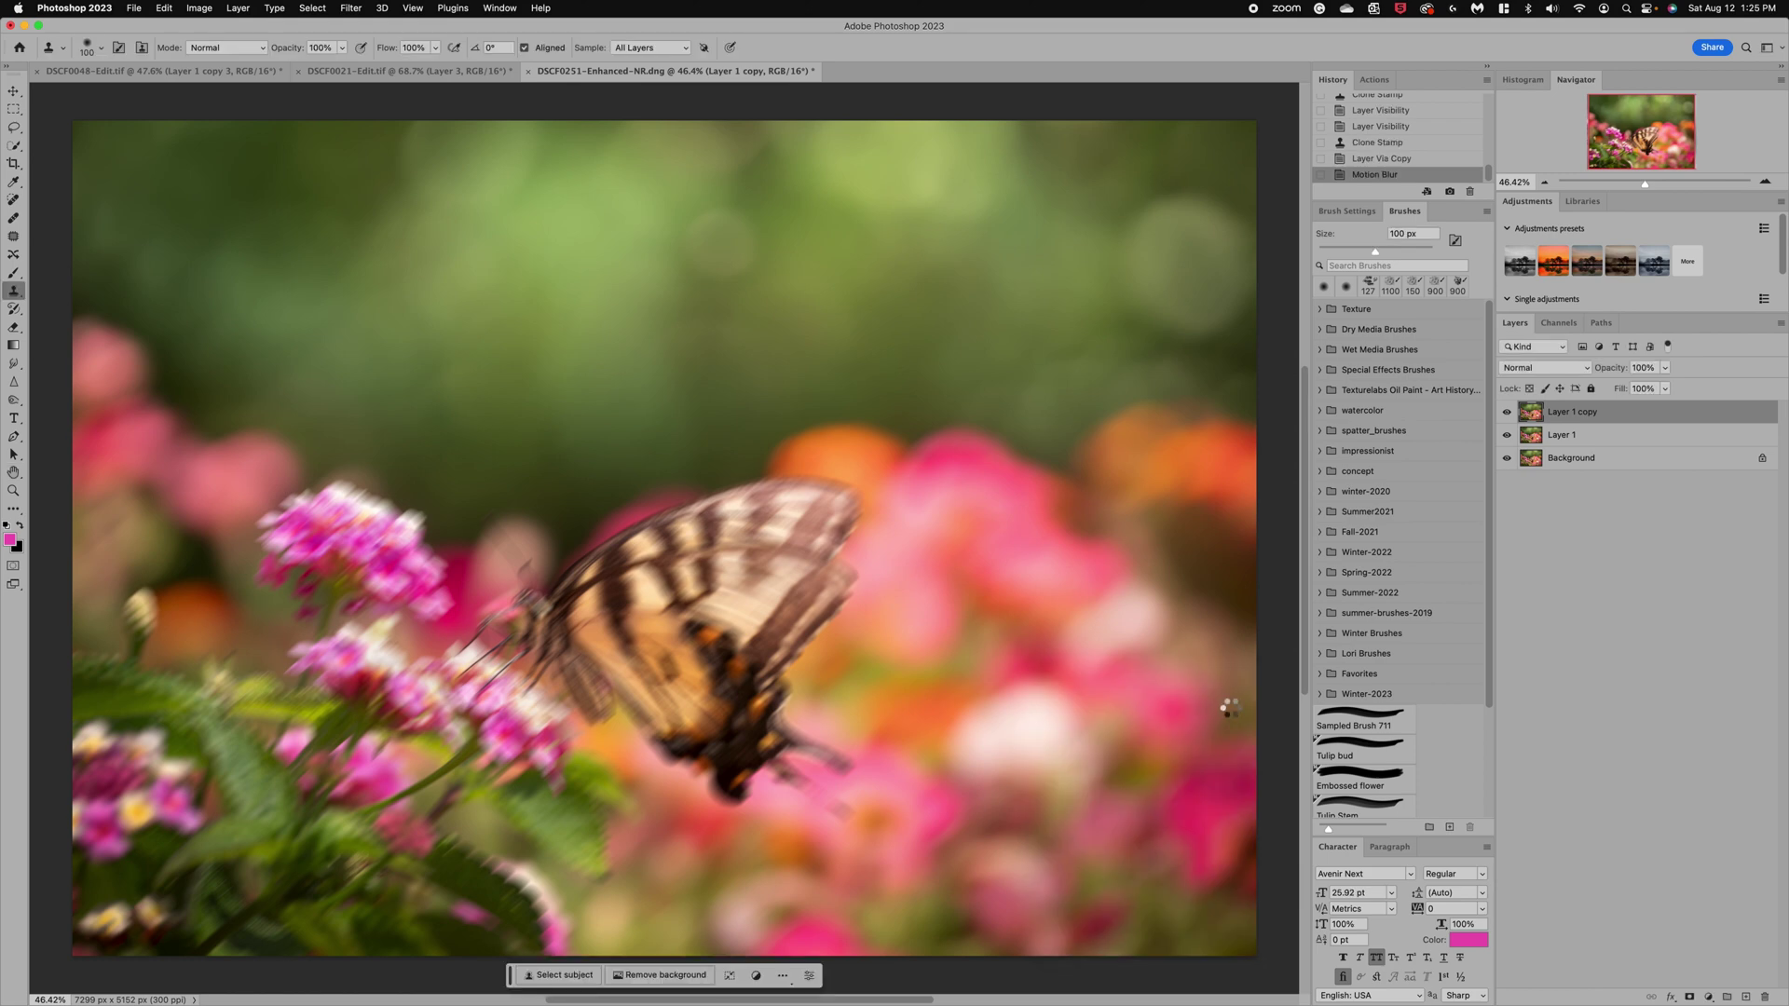
# Step: Lower the blur layer's opacity to 63%
pyautogui.click(1665, 369)
pyautogui.click(1634, 386)
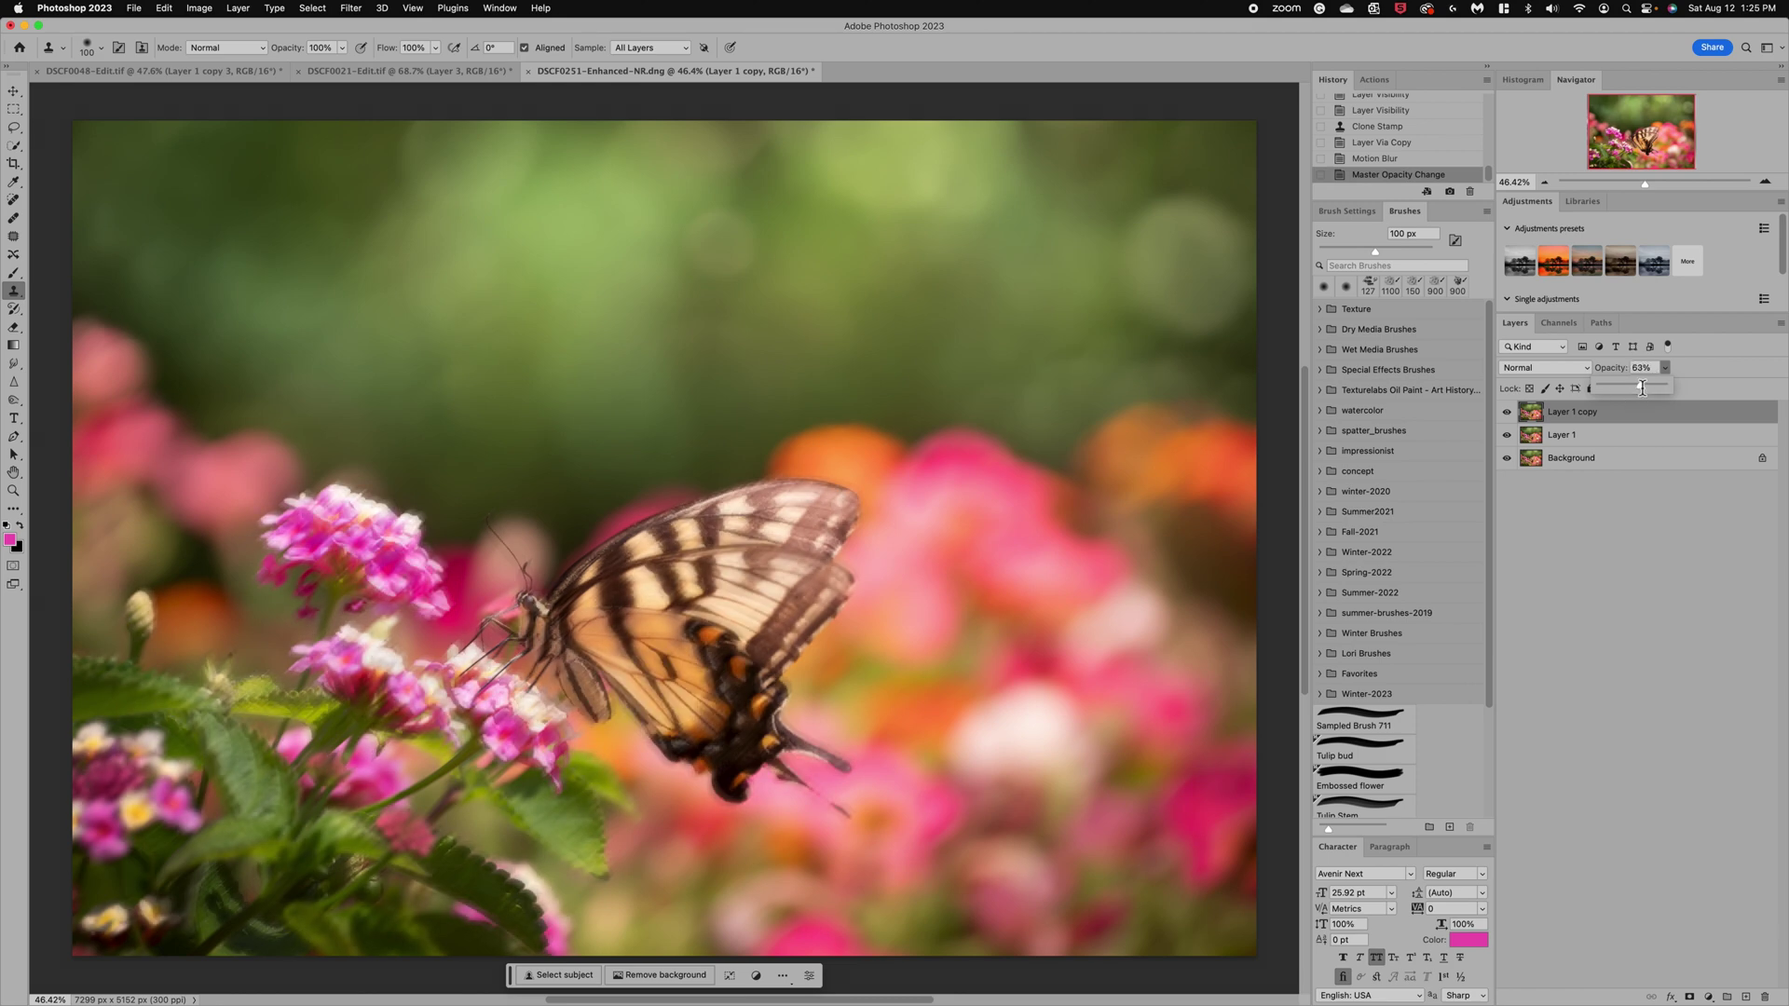
pyautogui.moveTo(1642, 384); pyautogui.dragTo(1655, 386)
# Step: Add a layer mask and pick a black Soft Round brush with 0% hardness
pyautogui.click(1690, 998)
pyautogui.click(20, 525)
pyautogui.click(17, 276)
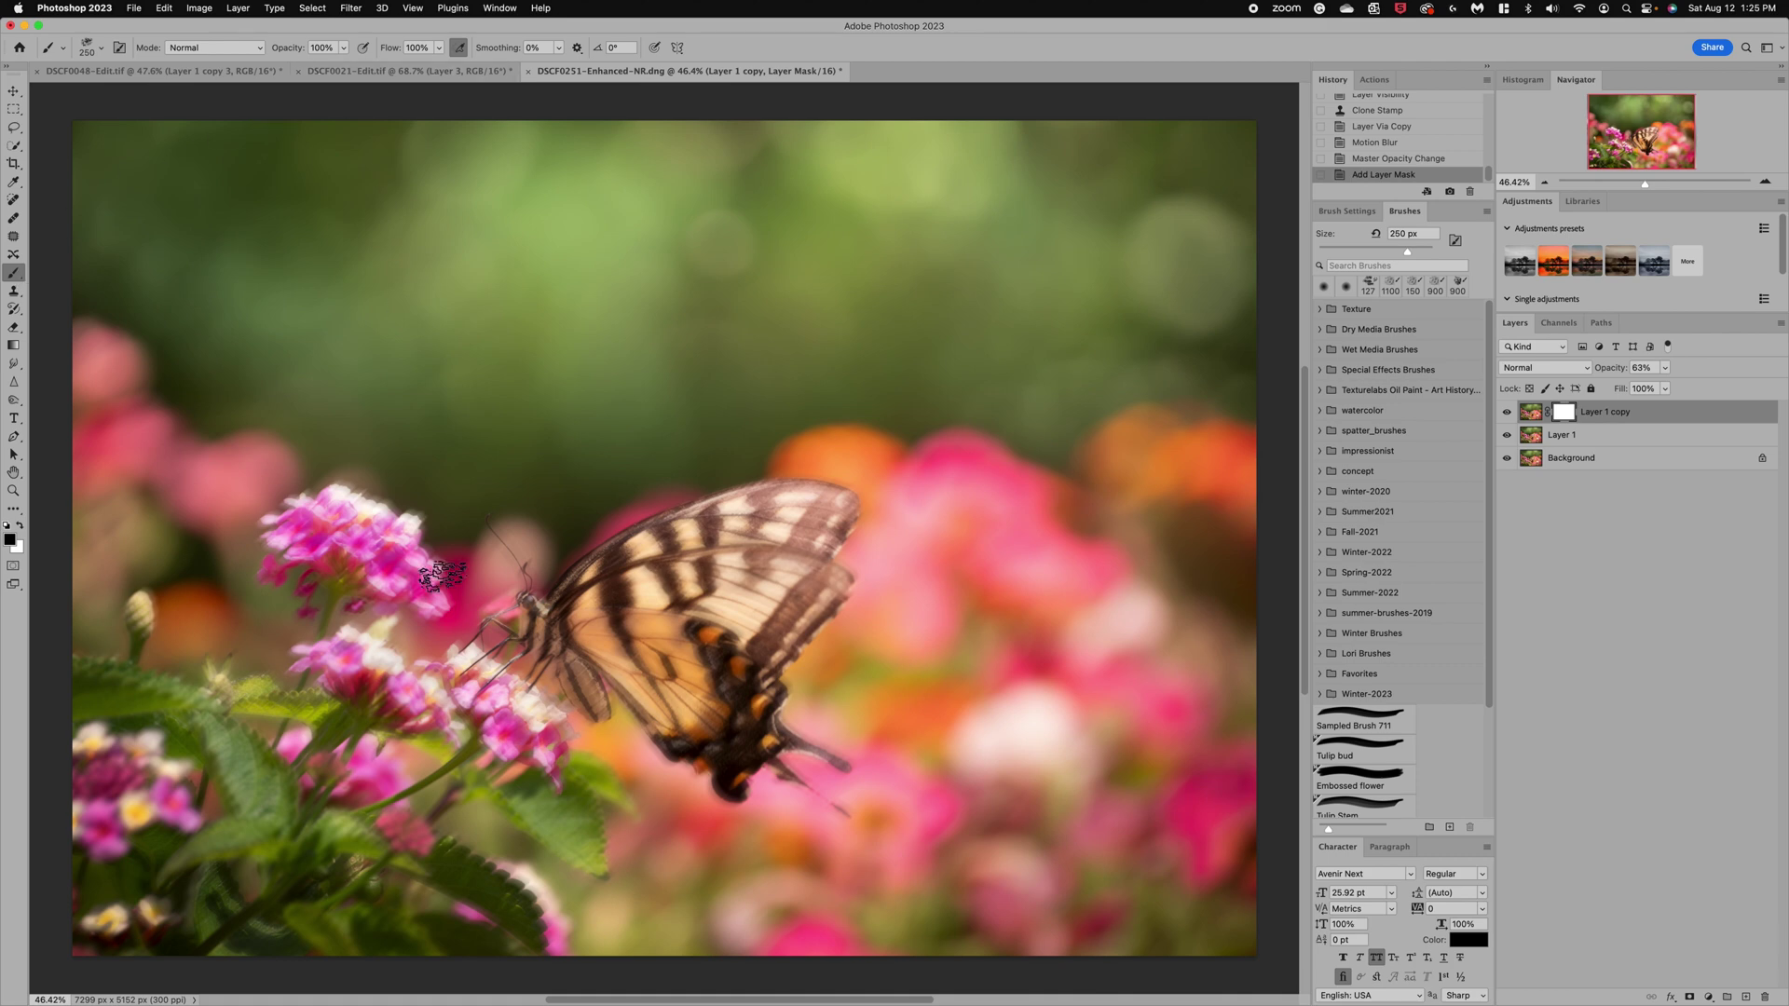
pyautogui.click(101, 48)
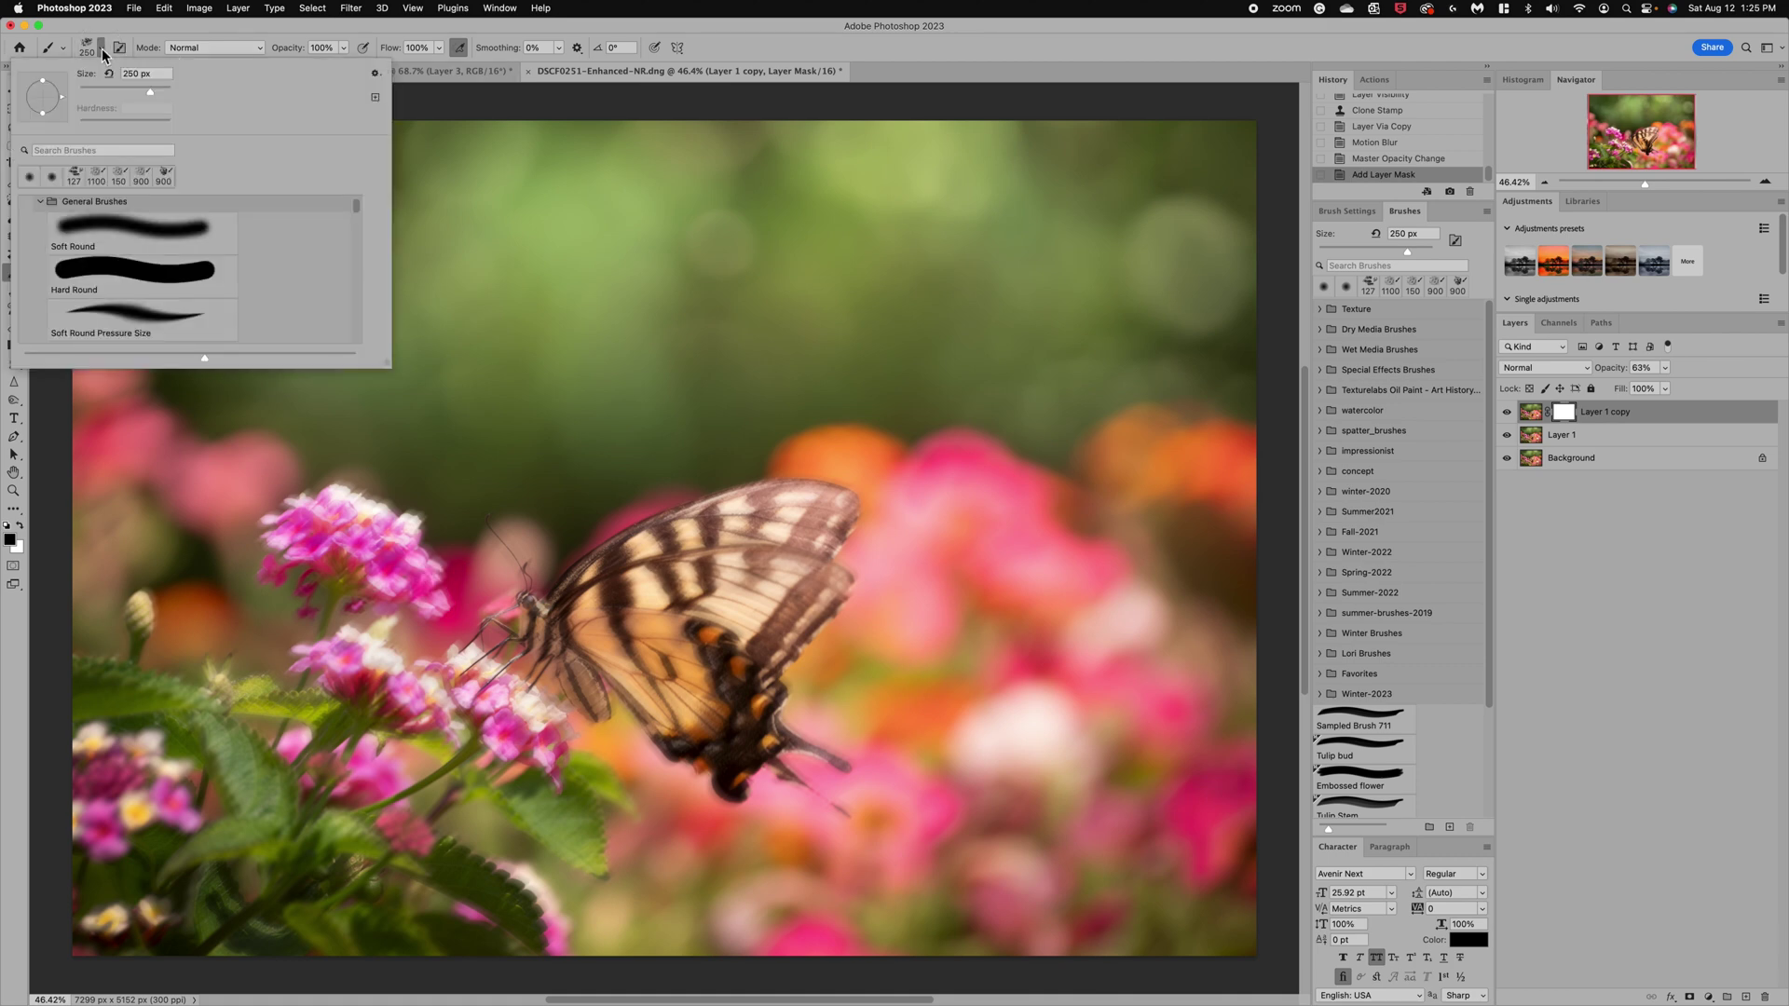
pyautogui.click(168, 245)
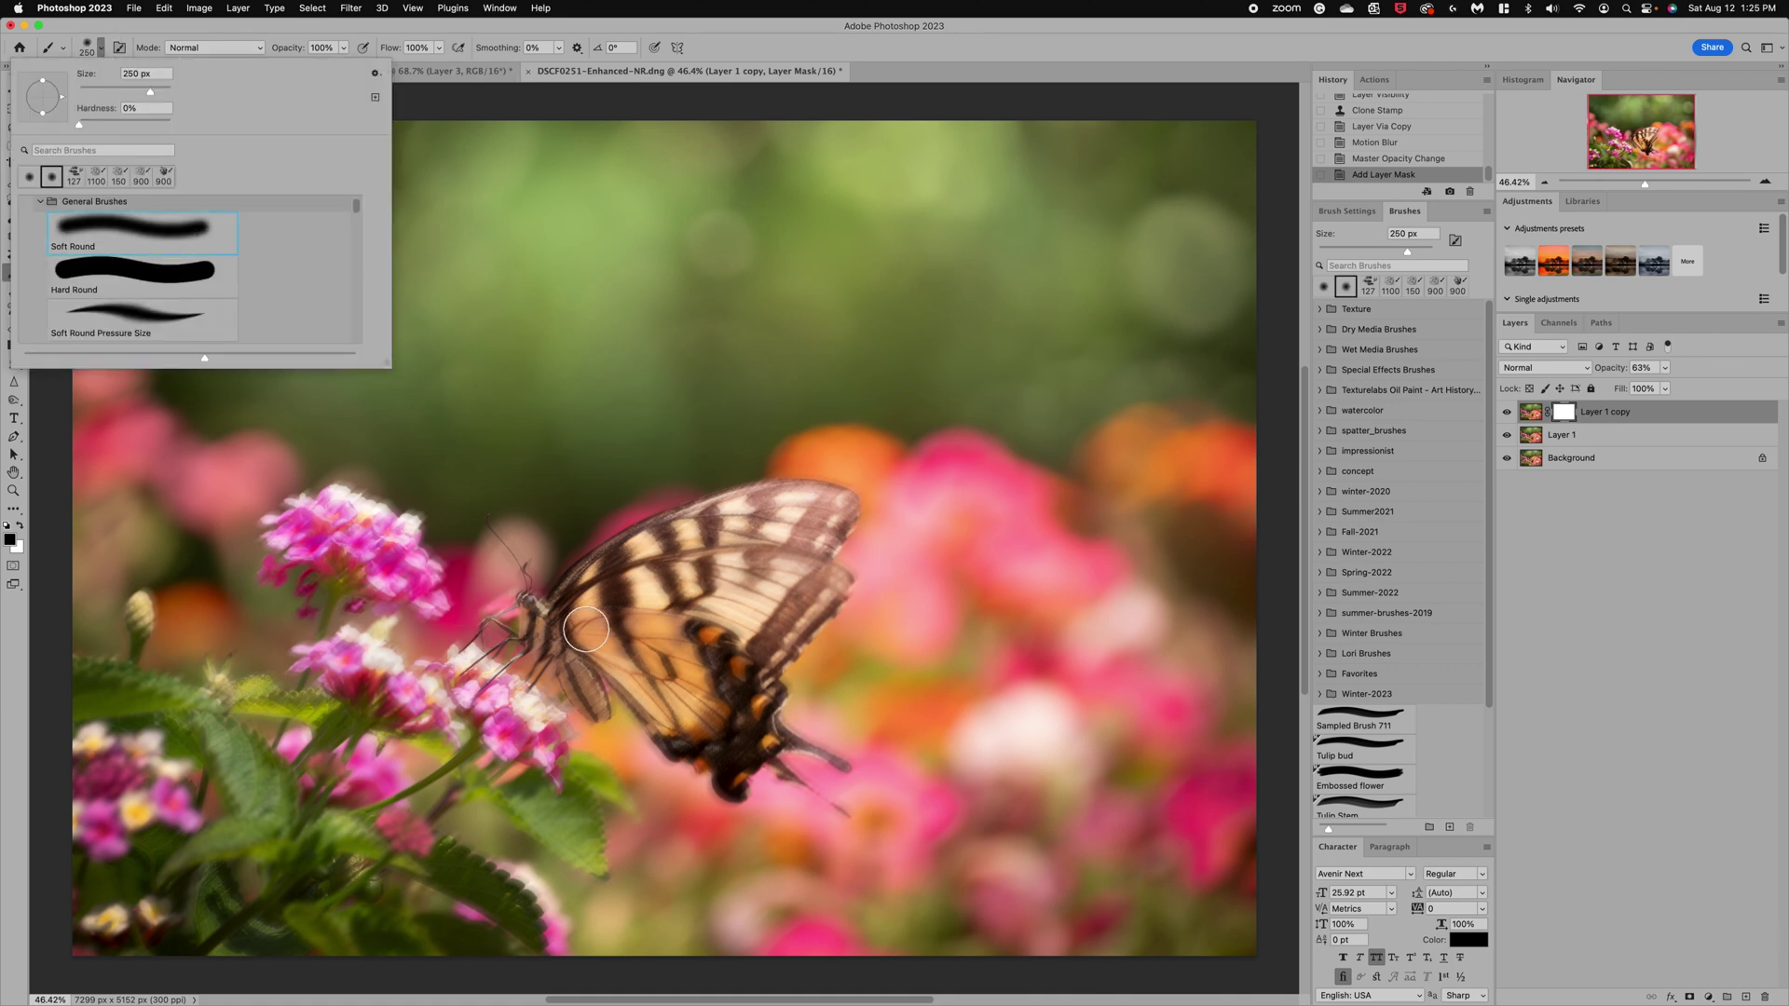
pyautogui.click(525, 625)
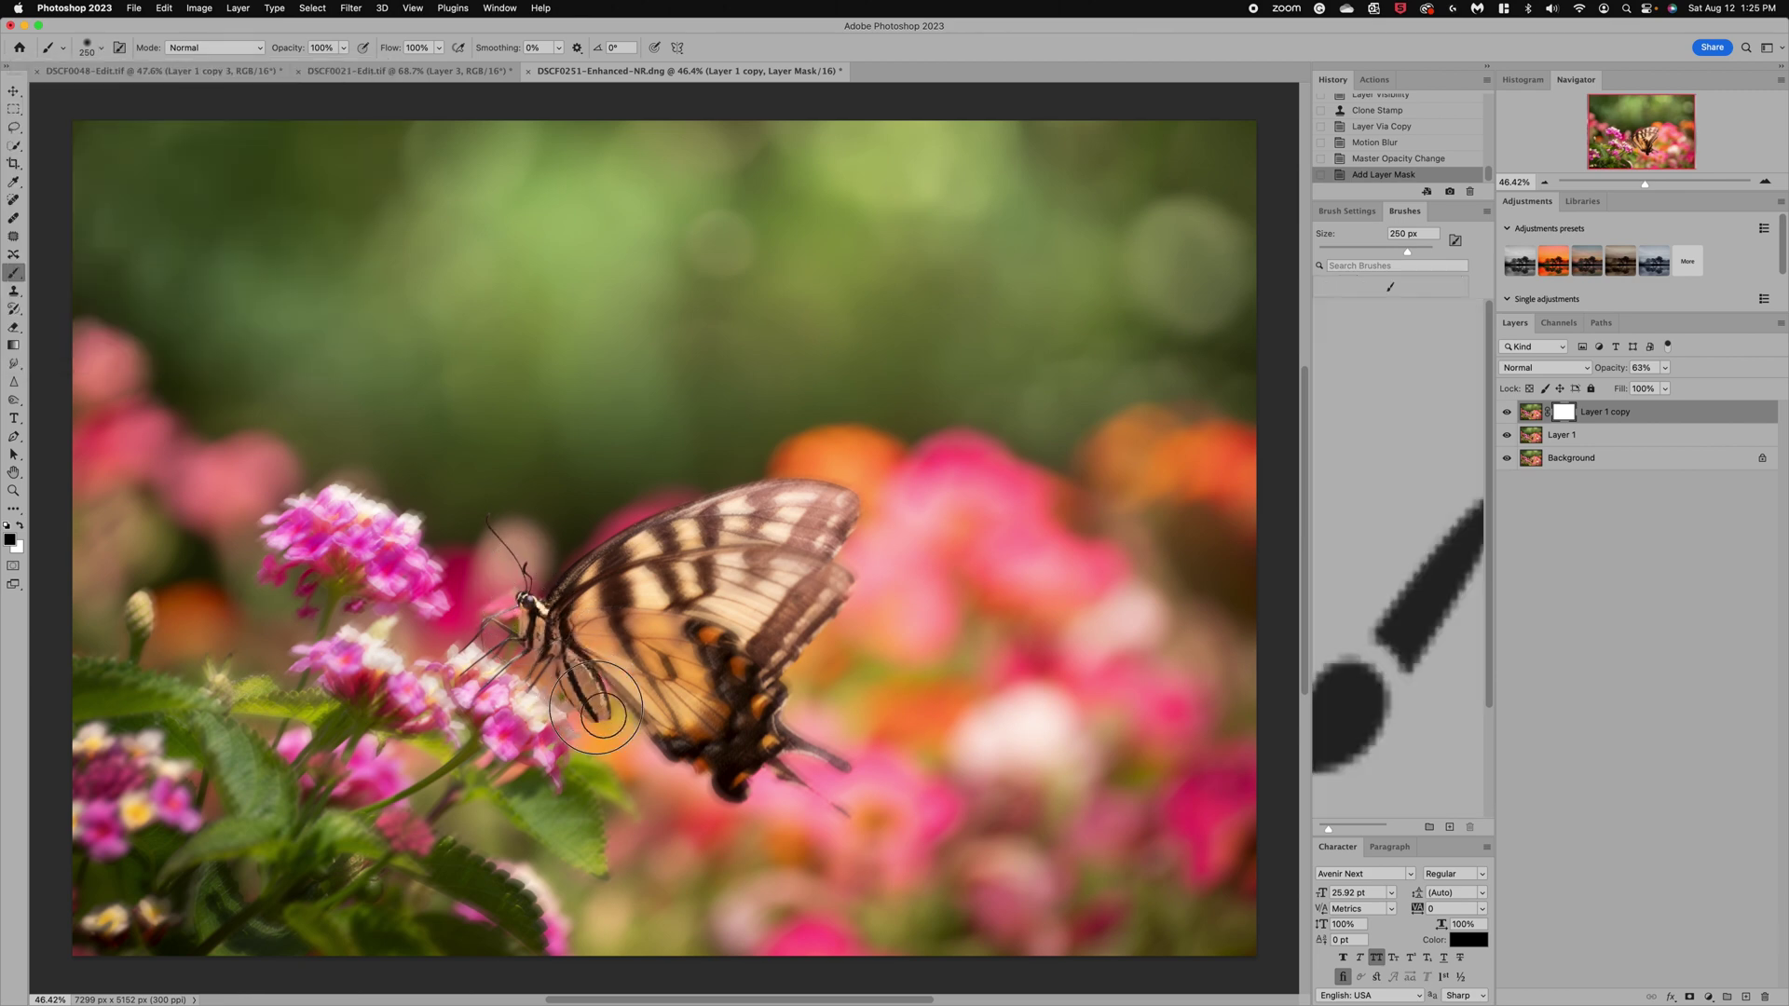
# Step: Paint black on the mask with a 700 px brush to sharpen the lower and left flowers
pyautogui.moveTo(471, 668)
pyautogui.mouseDown()
pyautogui.moveTo(539, 711)
pyautogui.moveTo(529, 779)
pyautogui.moveTo(577, 787)
pyautogui.mouseUp()
pyautogui.press(']')
pyautogui.press(']')
pyautogui.press(']')
pyautogui.press(']')
pyautogui.press(']')
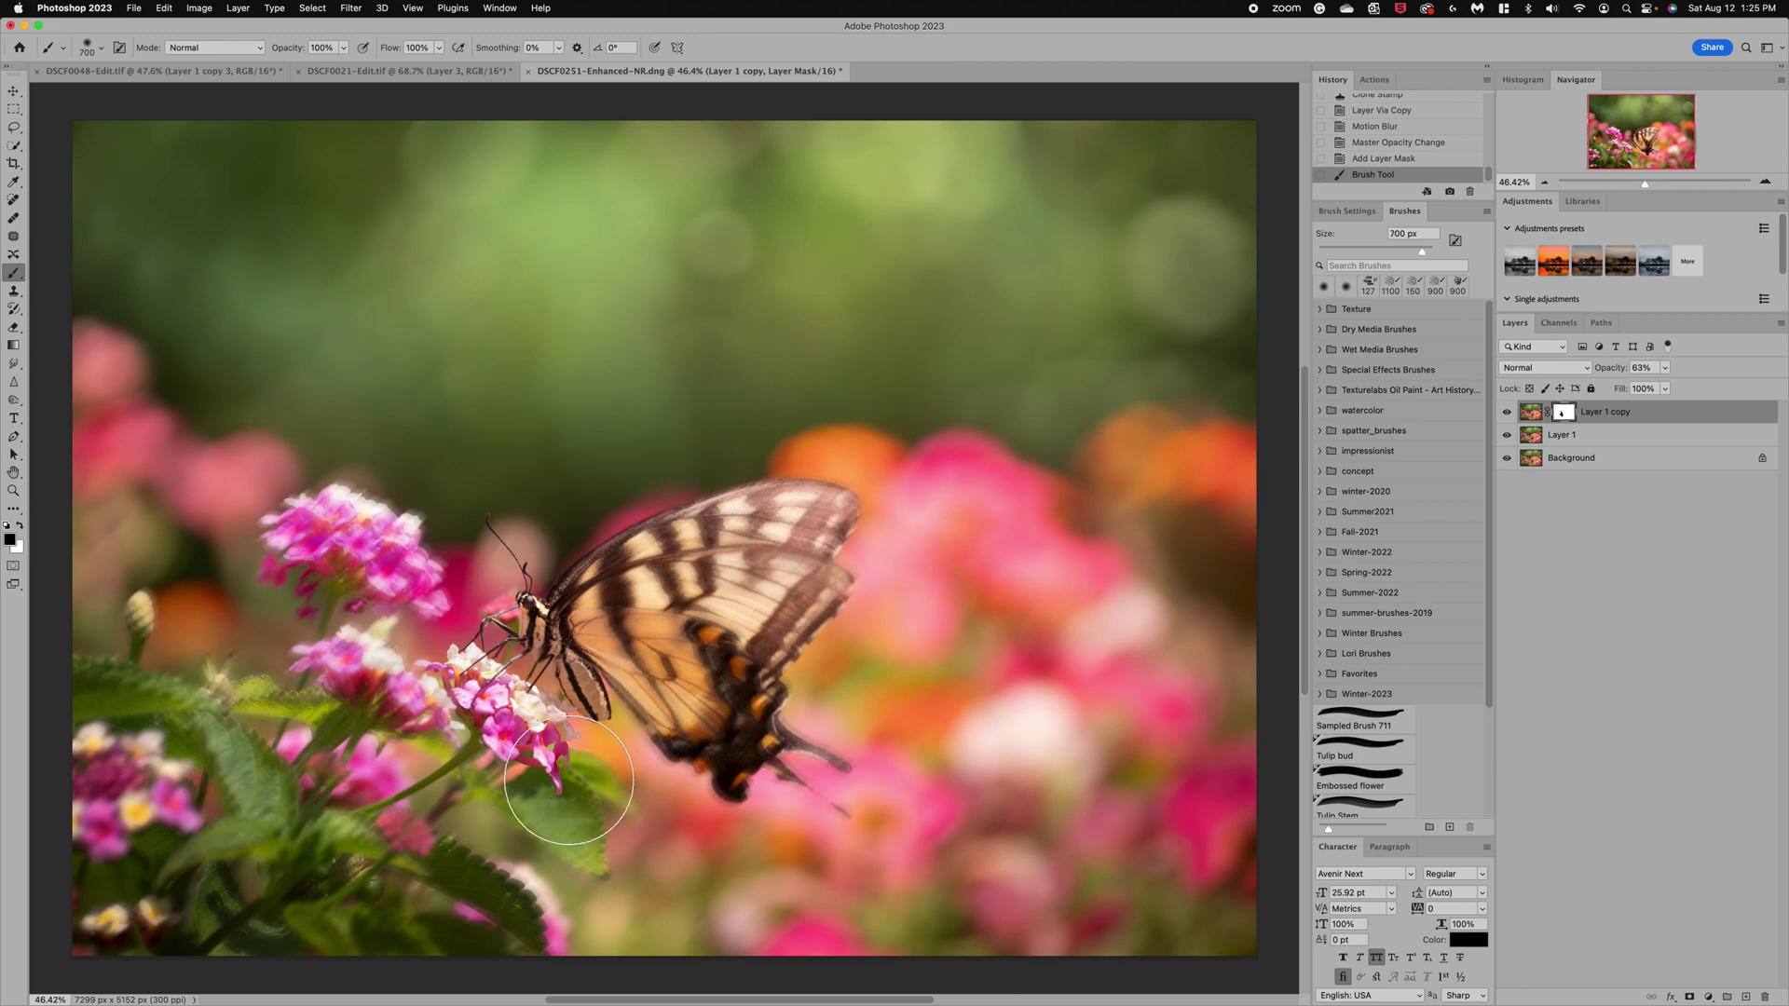
pyautogui.moveTo(372, 560)
pyautogui.mouseDown()
pyautogui.moveTo(280, 507)
pyautogui.moveTo(220, 606)
pyautogui.moveTo(299, 798)
pyautogui.moveTo(559, 924)
pyautogui.moveTo(466, 736)
pyautogui.moveTo(576, 654)
pyautogui.moveTo(662, 708)
pyautogui.moveTo(669, 790)
pyautogui.moveTo(886, 754)
pyautogui.moveTo(606, 652)
pyautogui.moveTo(507, 655)
pyautogui.moveTo(280, 600)
pyautogui.mouseUp()
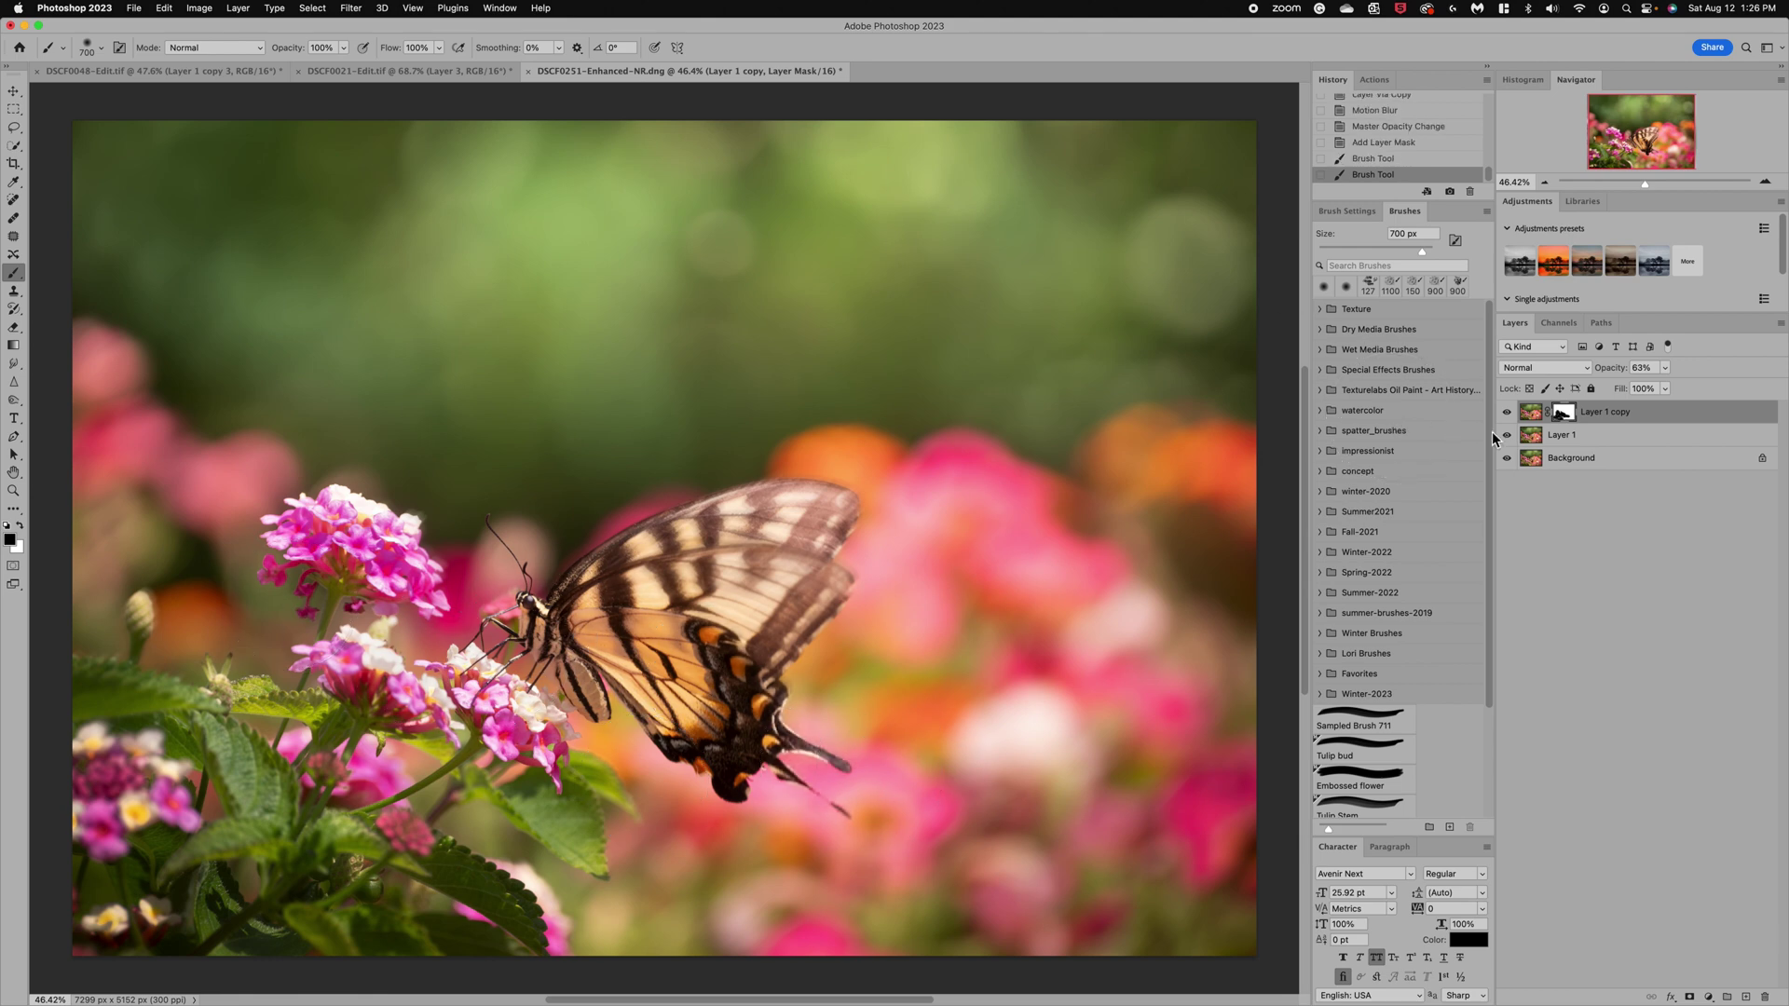
# Step: Delete the old layer mask, add a fresh one, and invert it to black
pyautogui.rightClick(1566, 415)
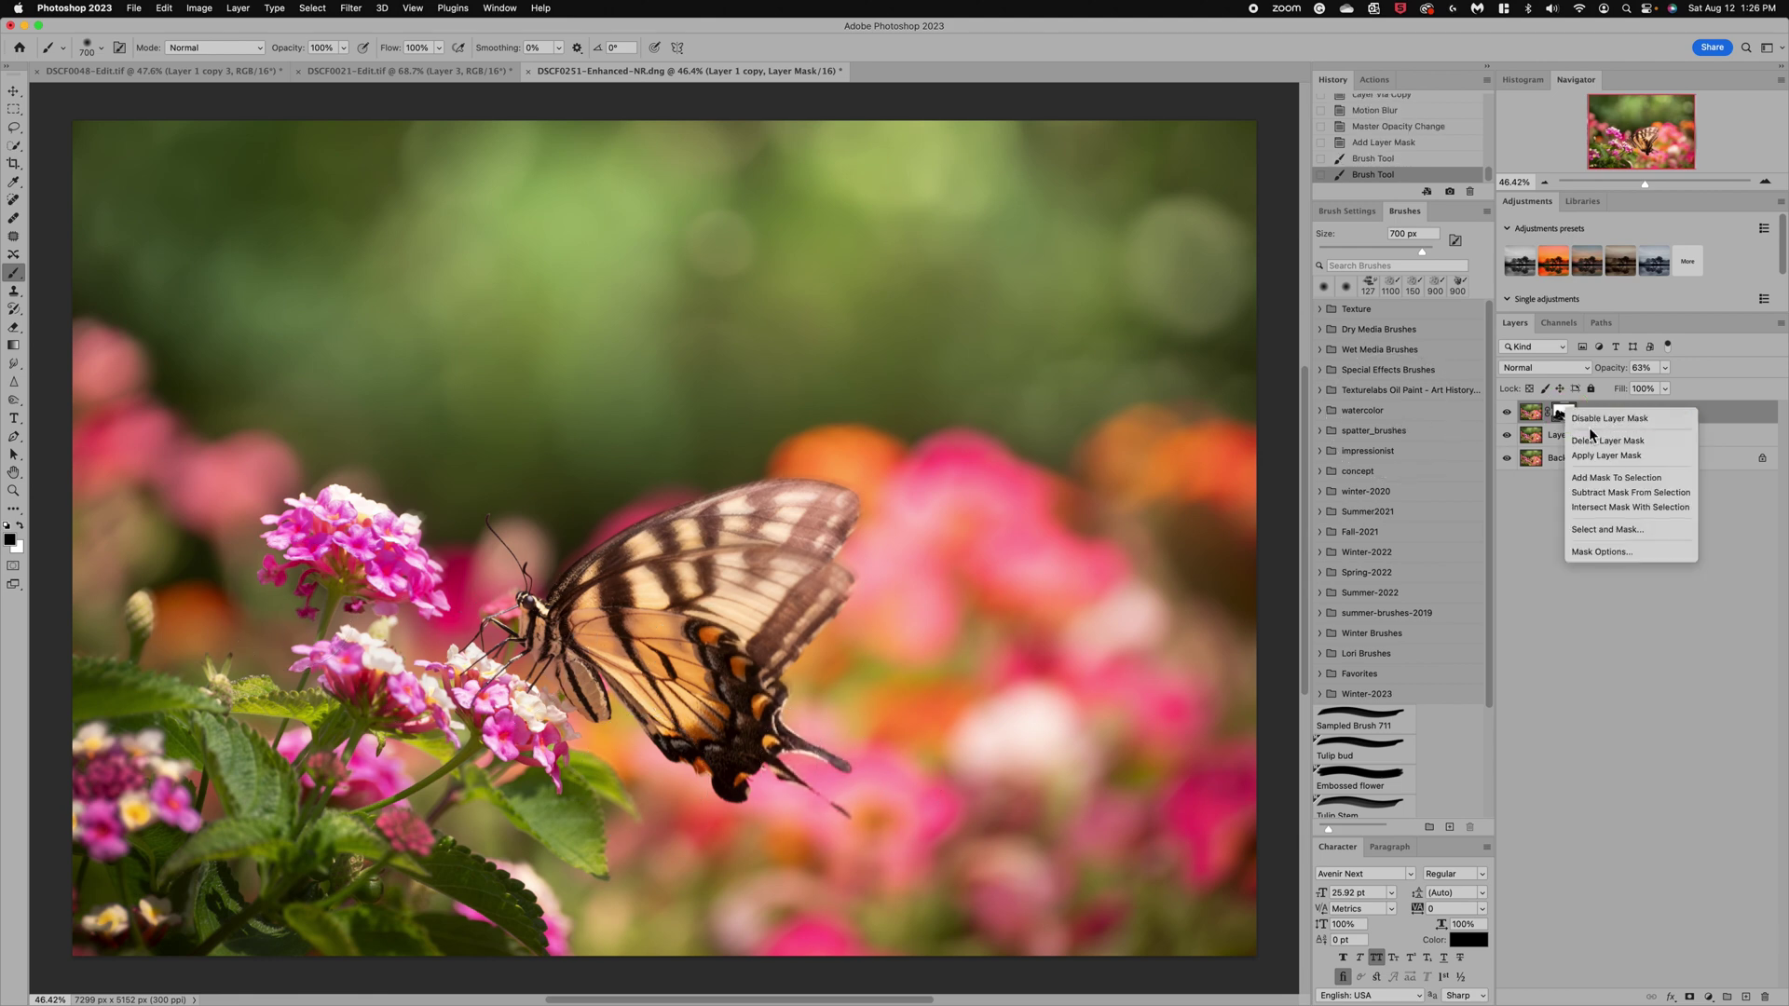
pyautogui.click(1599, 442)
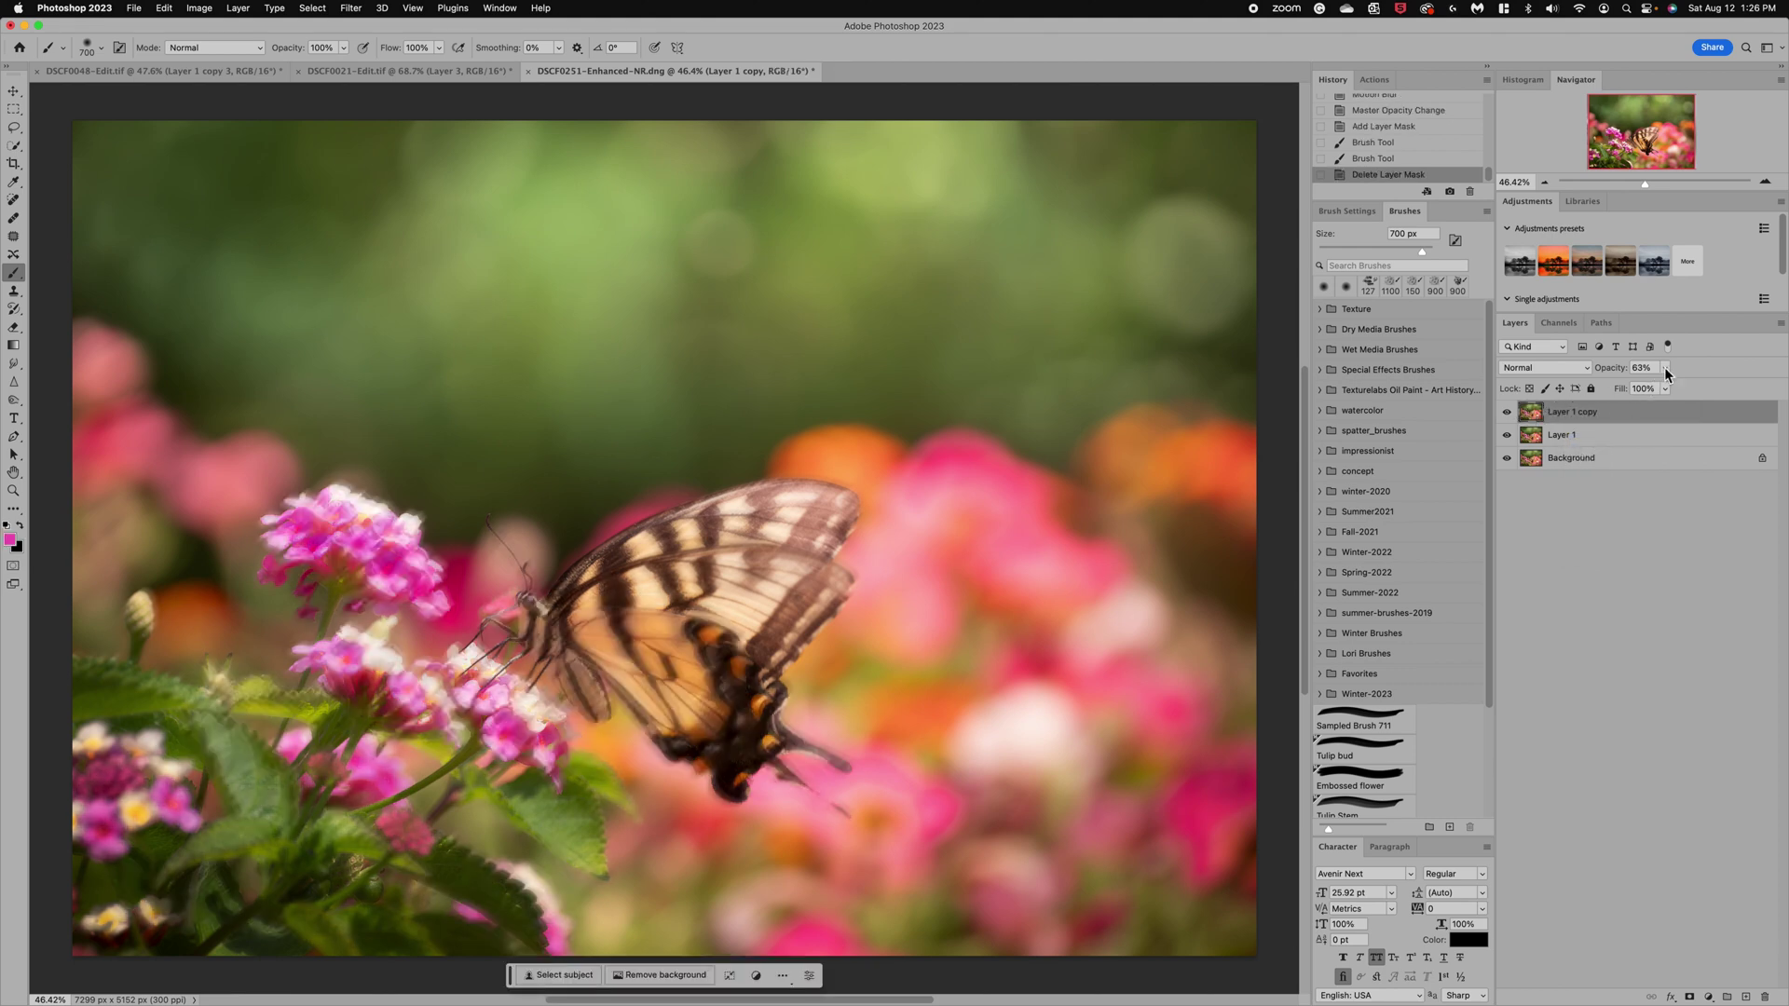
pyautogui.click(1689, 996)
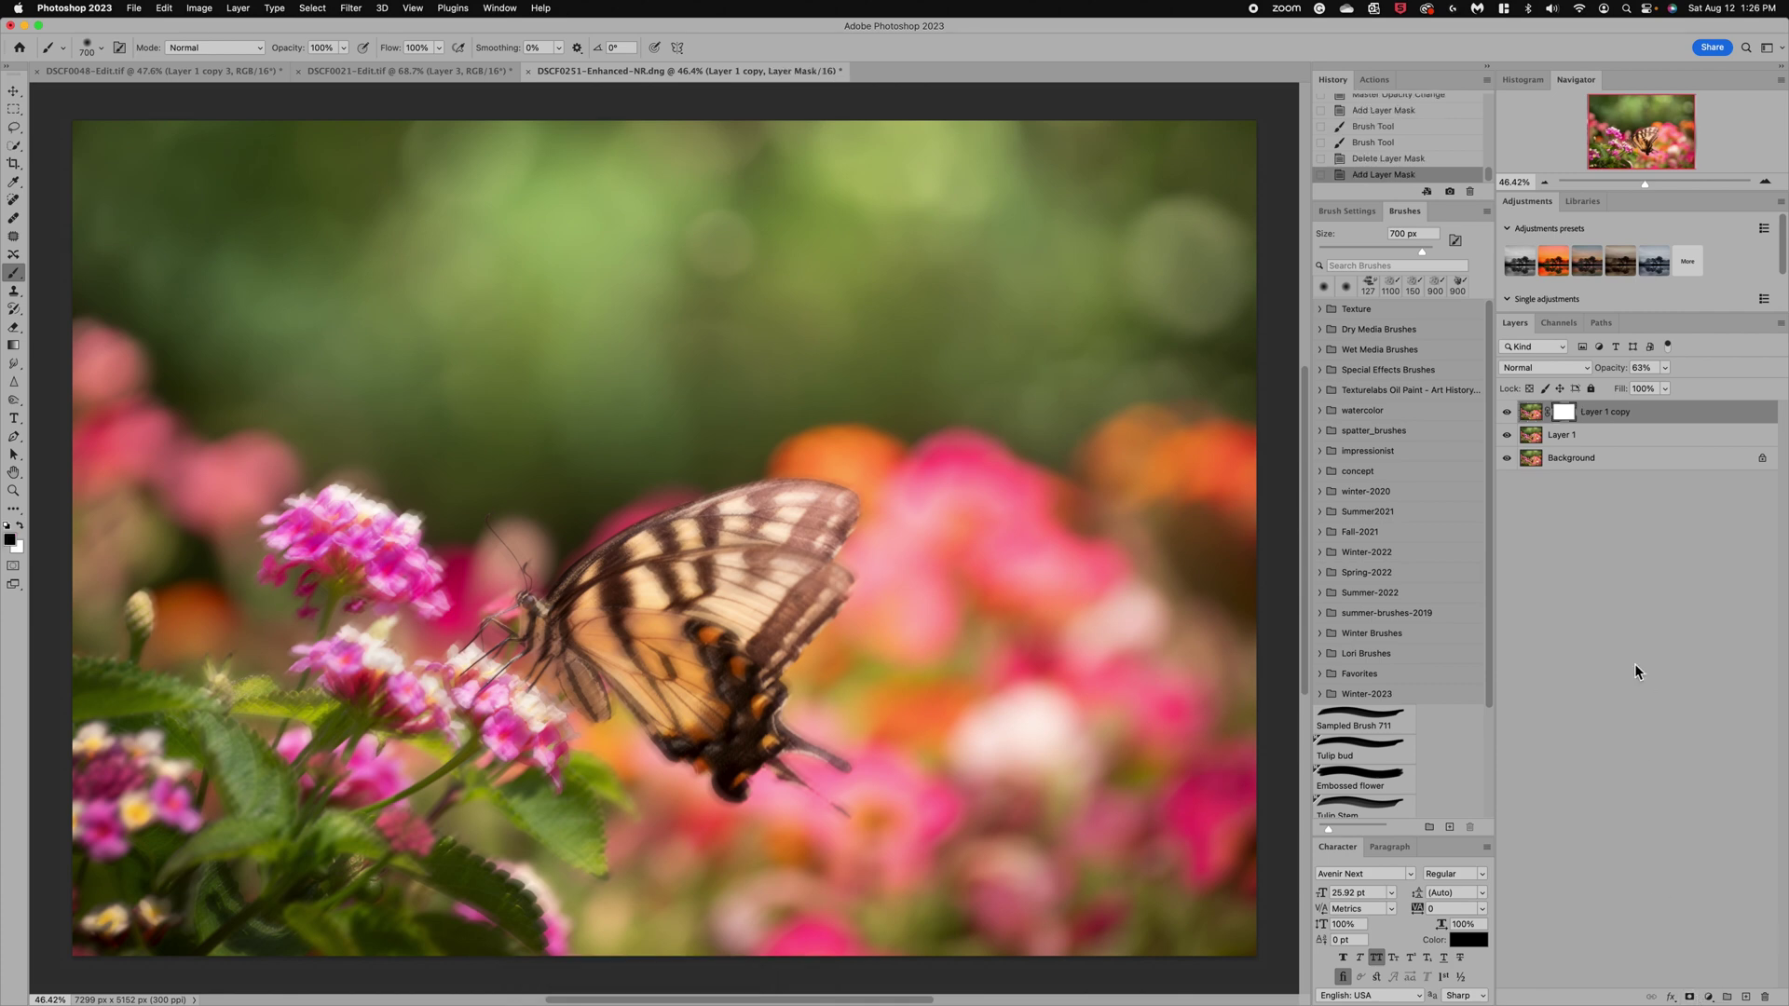
pyautogui.press('super+i')
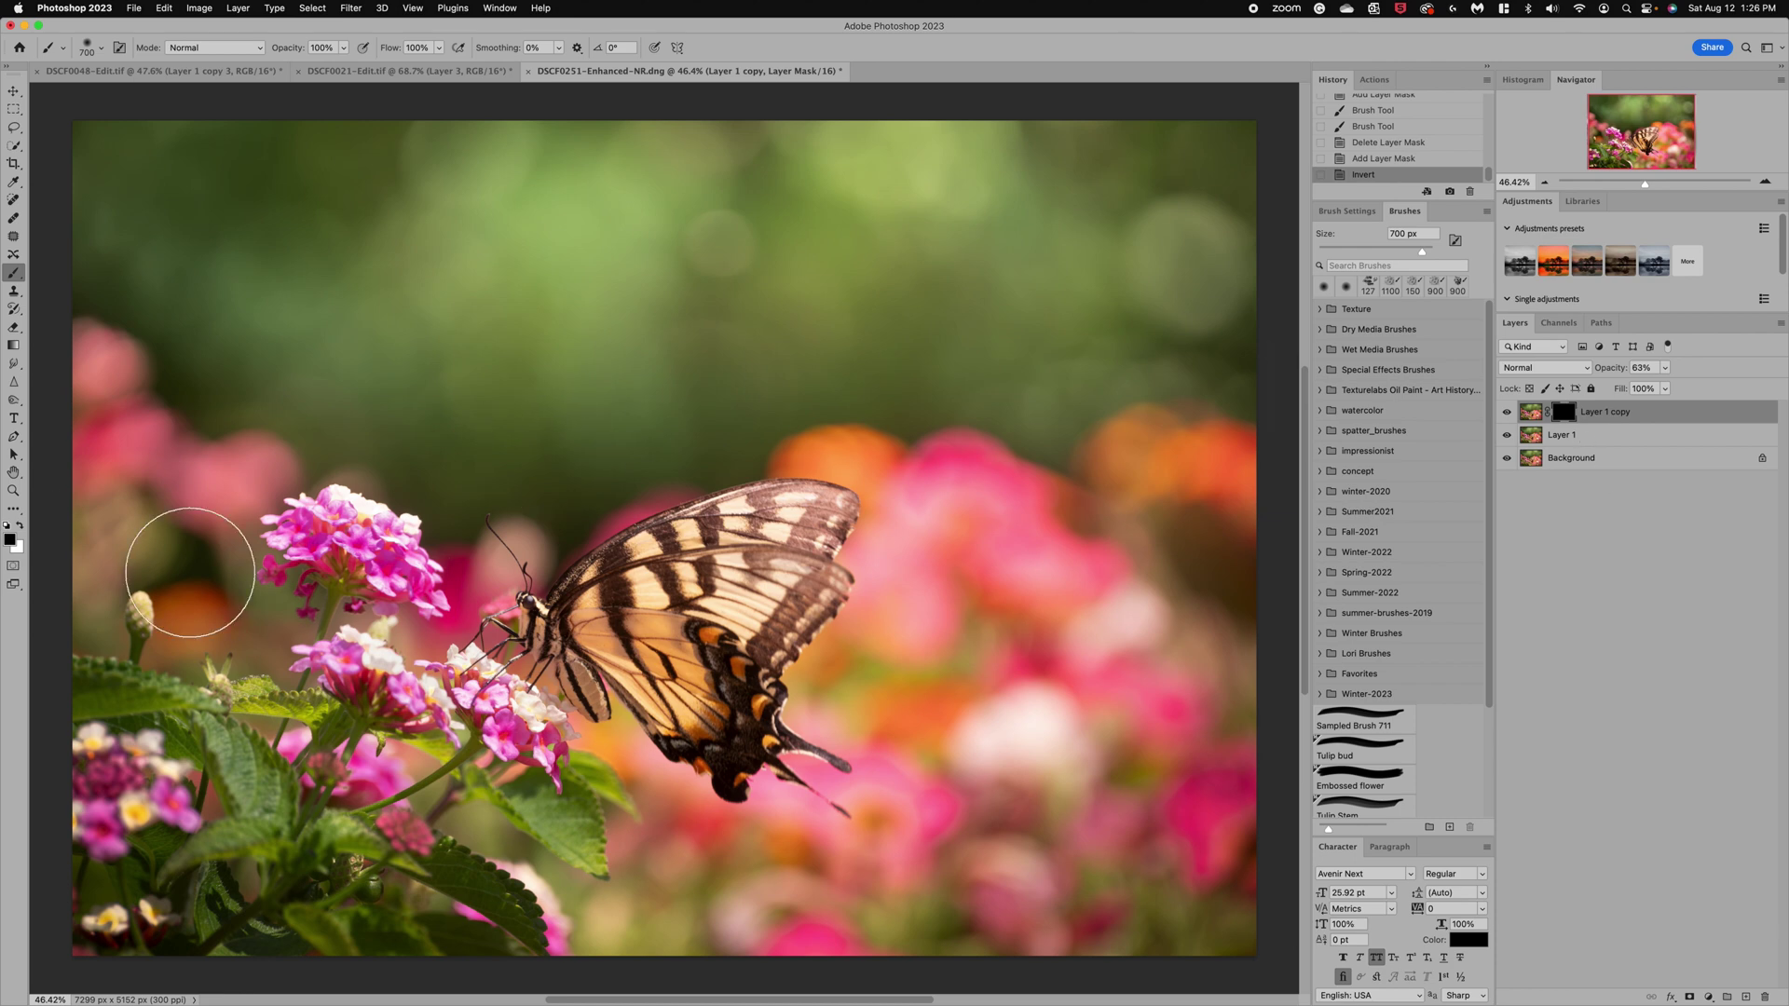
# Step: Paint white on the mask to restore blur along the wing's tail, trailing edge and pink flowers
pyautogui.click(22, 528)
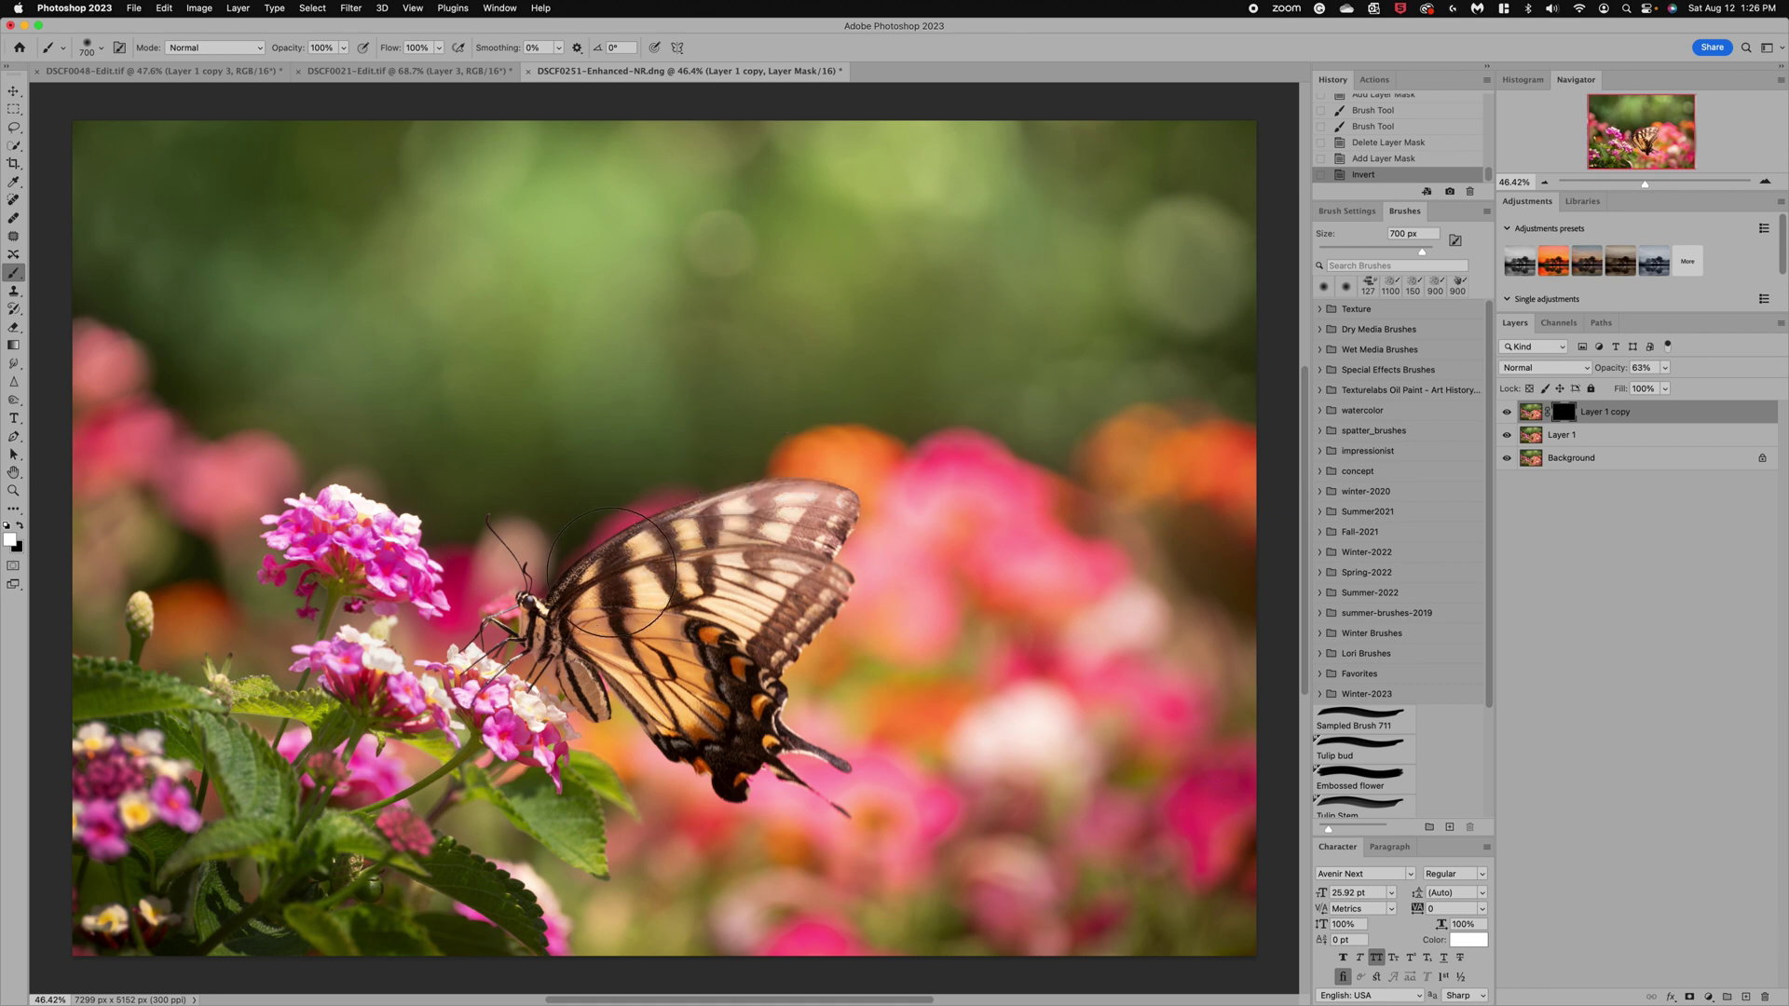
pyautogui.moveTo(620, 575)
pyautogui.mouseDown()
pyautogui.moveTo(817, 652)
pyautogui.moveTo(671, 676)
pyautogui.mouseUp()
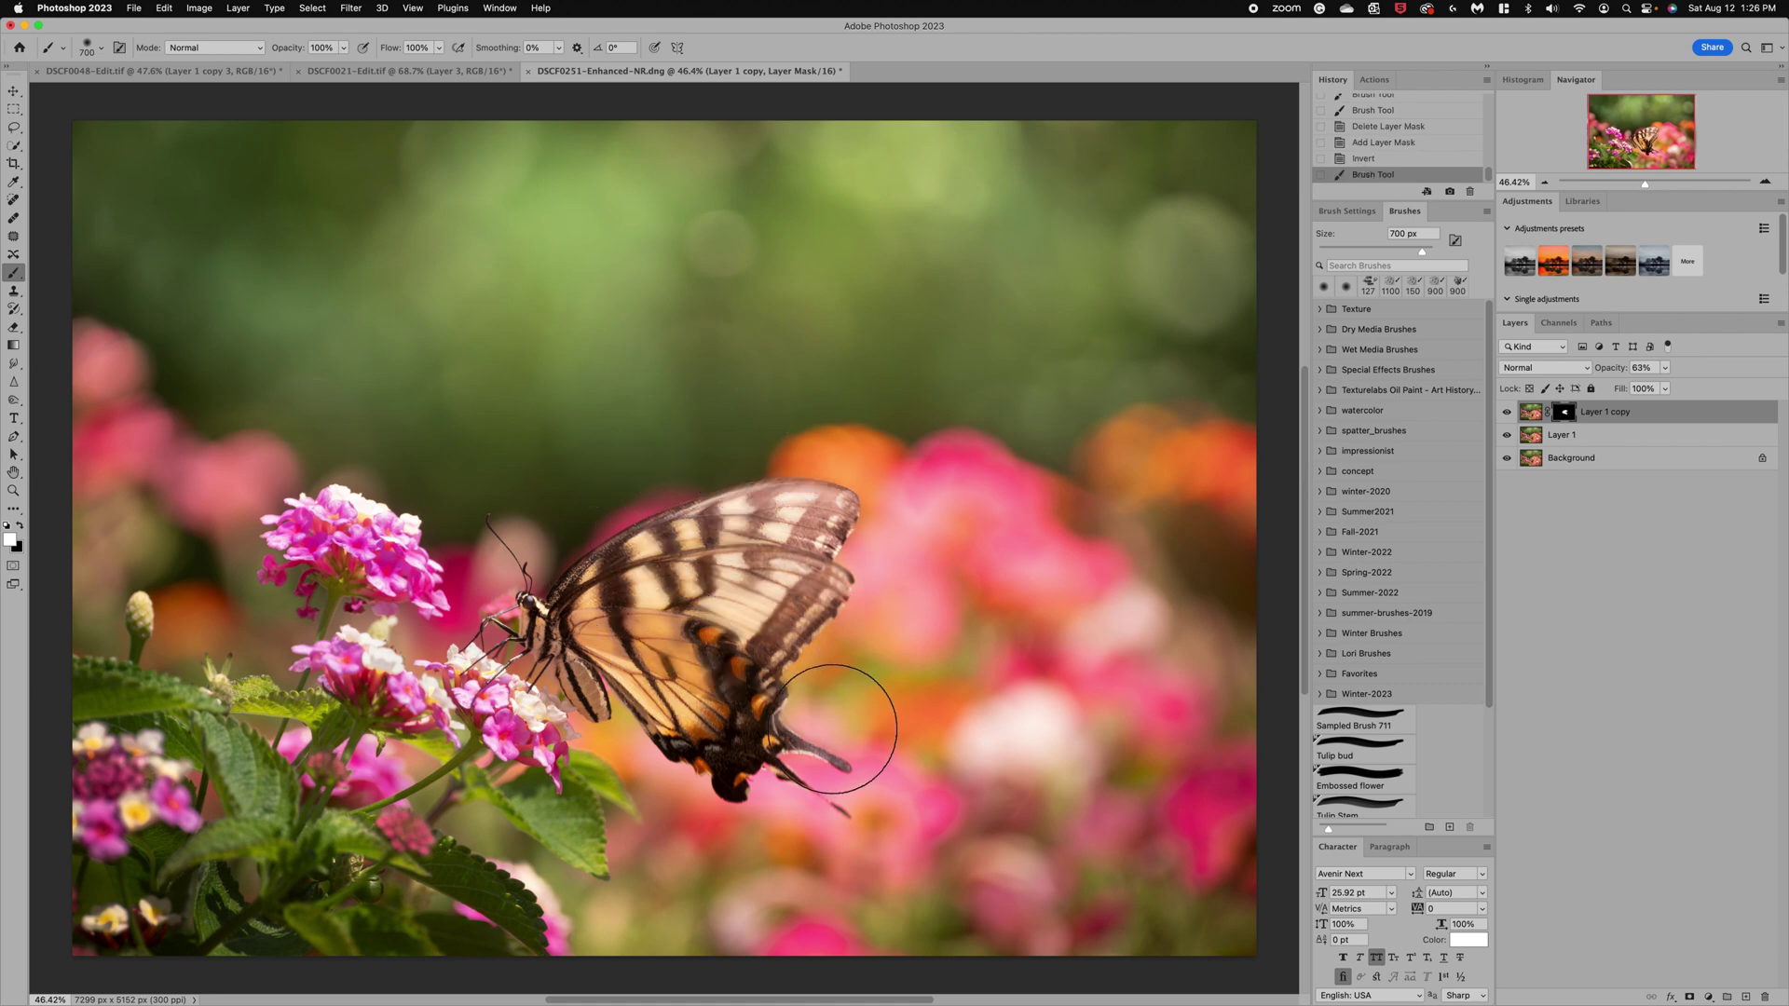
pyautogui.moveTo(835, 729); pyautogui.dragTo(830, 719)
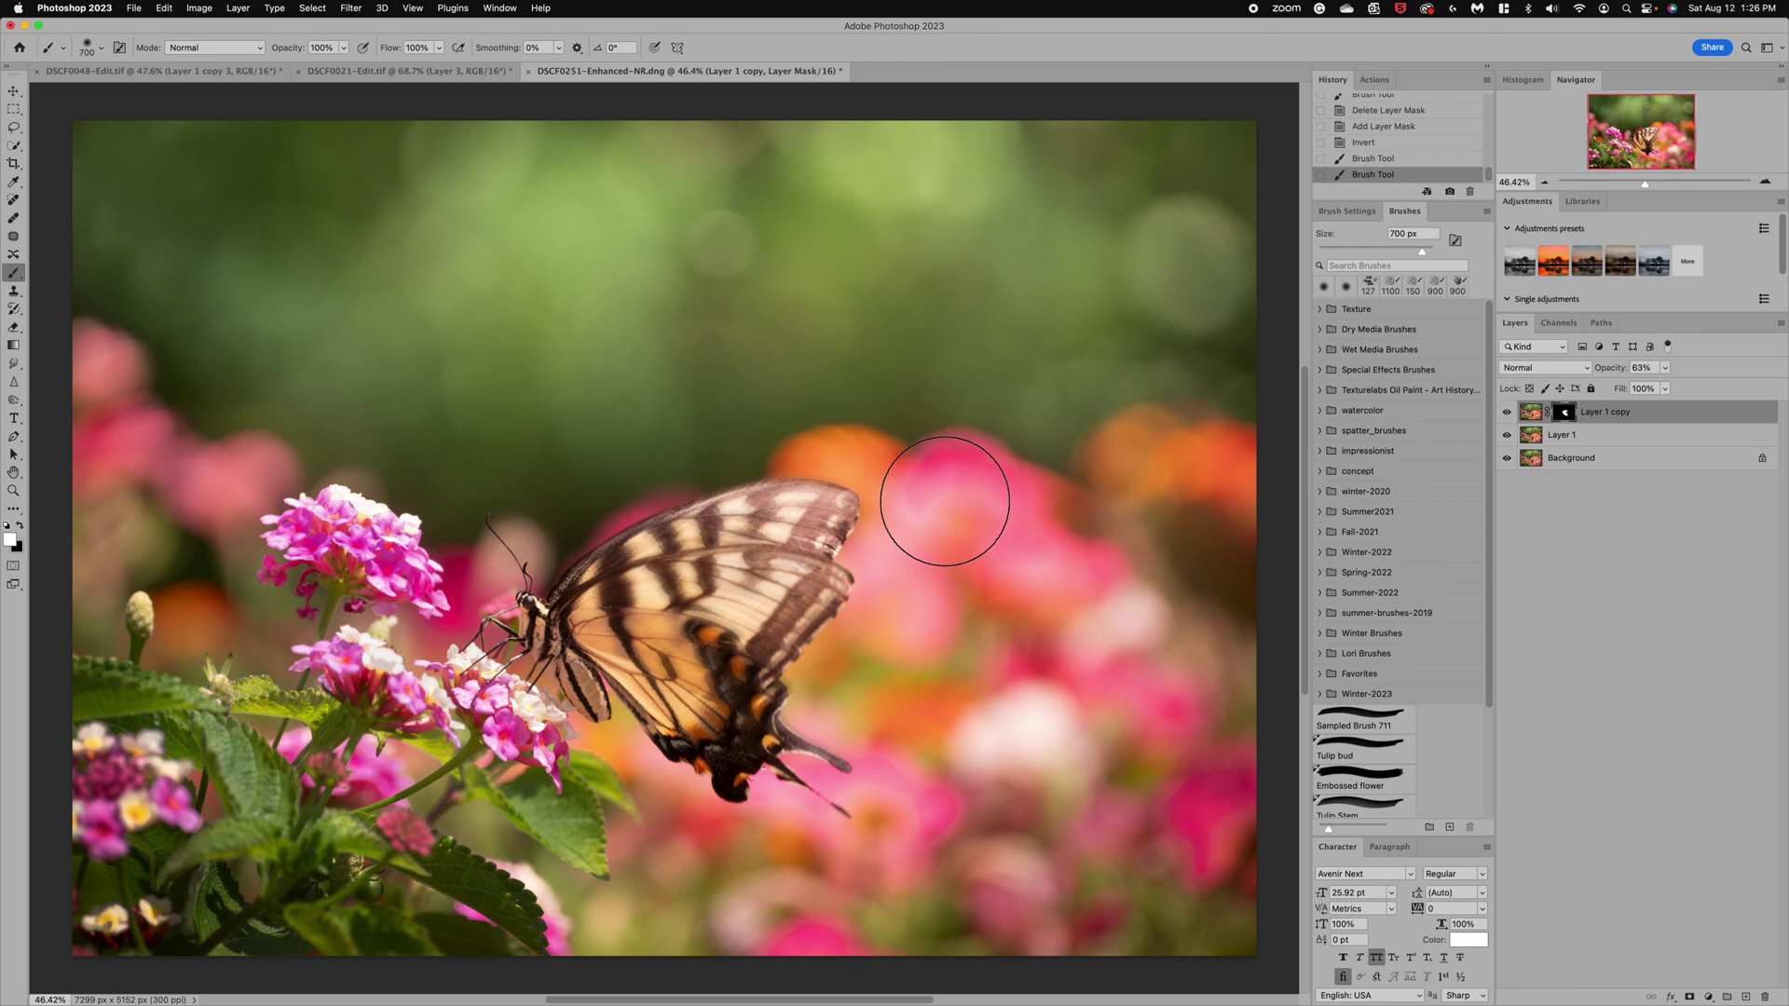
pyautogui.moveTo(1071, 471); pyautogui.dragTo(820, 591)
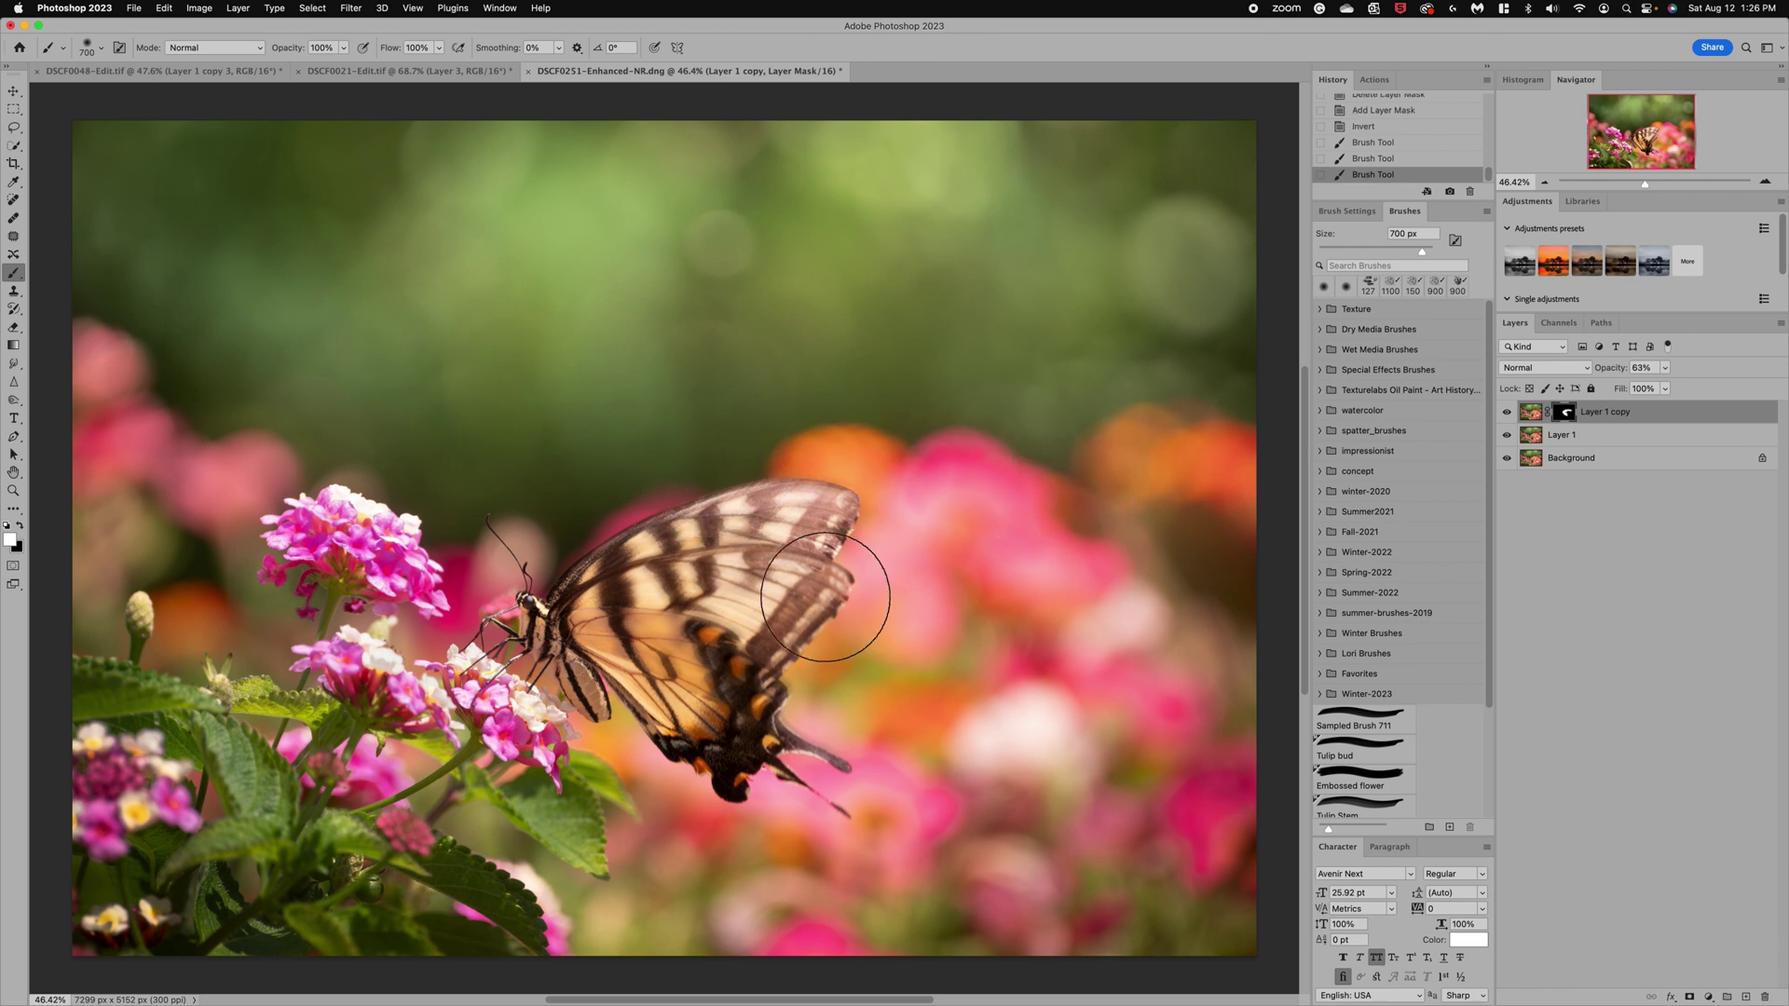
pyautogui.click(1015, 632)
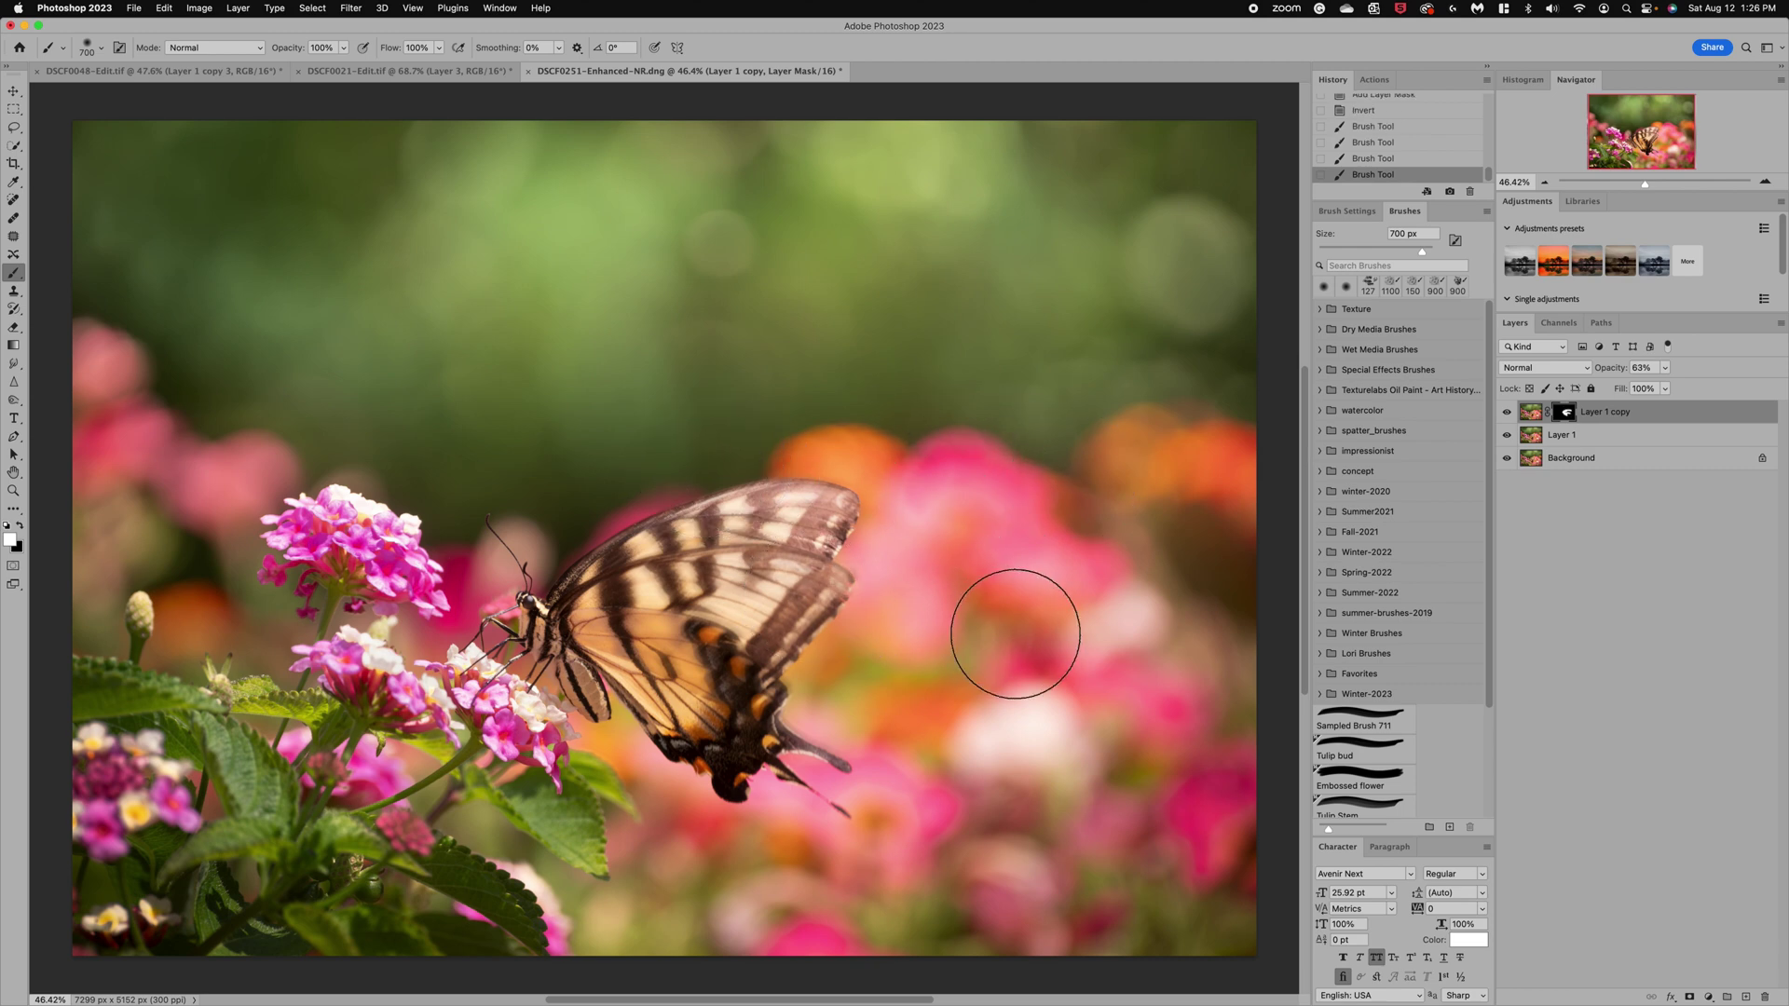
# Step: Drop the blur layer to 47% opacity, paint more blur along the wing edge, then settle on 65%
pyautogui.click(1665, 369)
pyautogui.moveTo(1664, 385); pyautogui.dragTo(1655, 384)
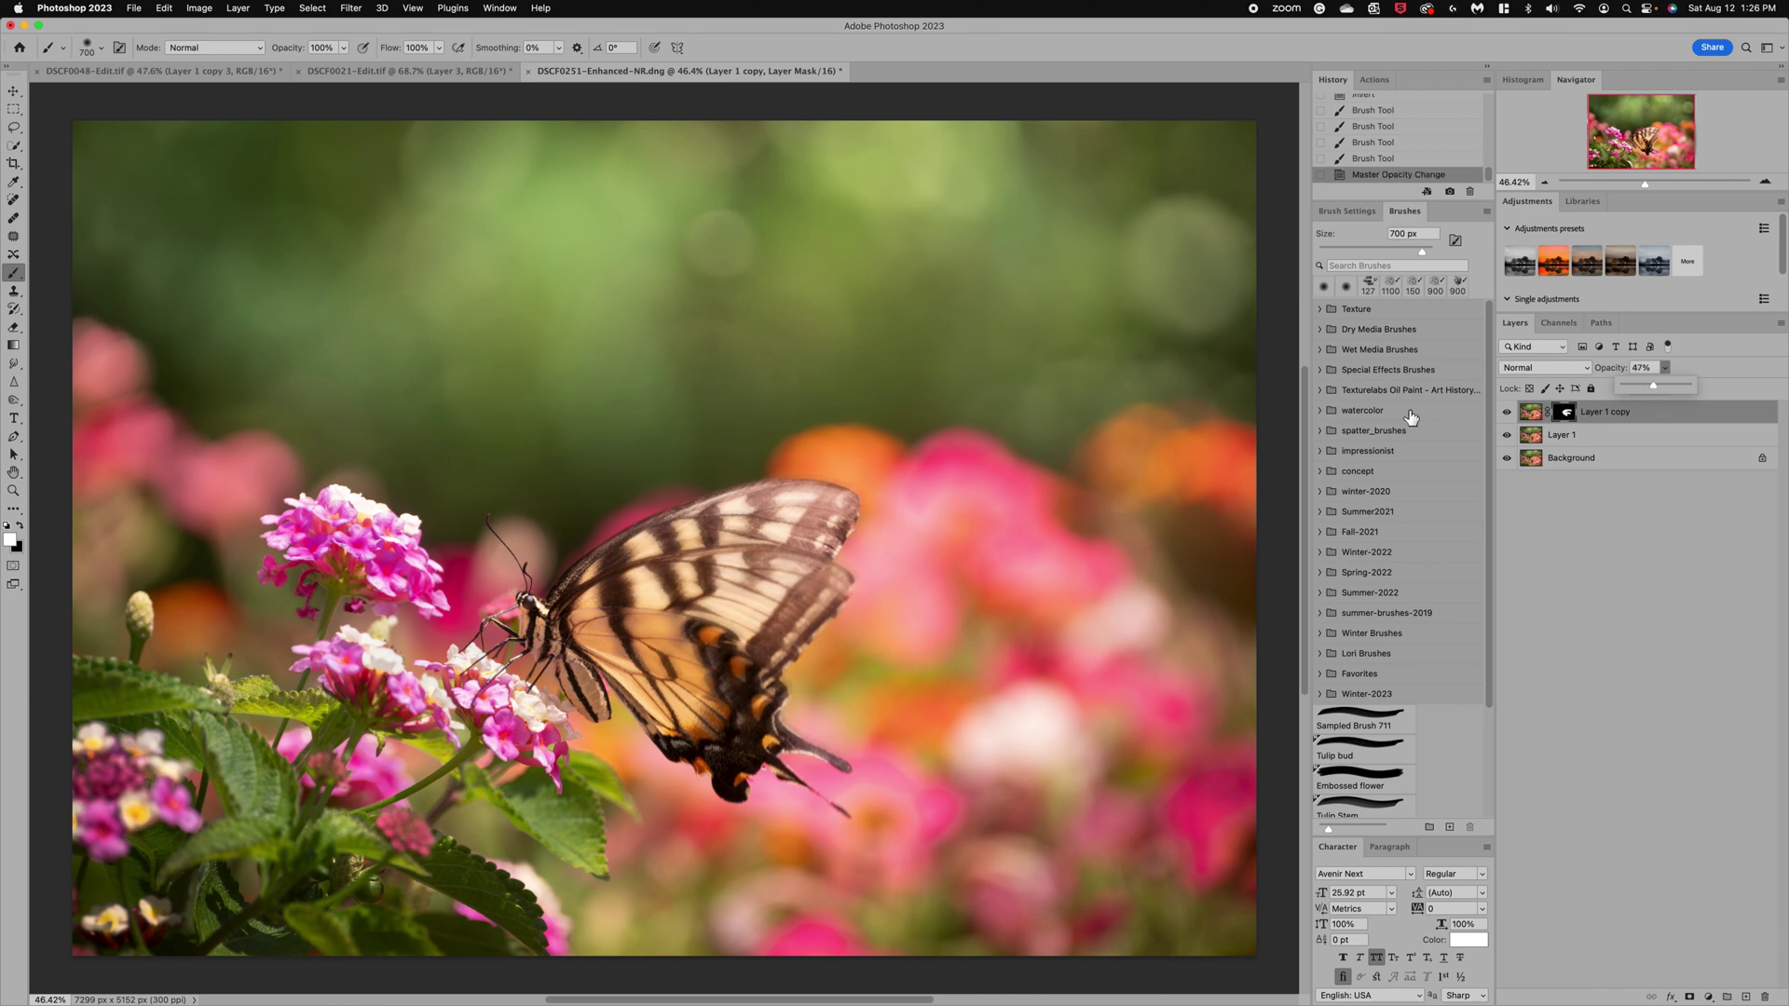
pyautogui.click(807, 570)
pyautogui.moveTo(812, 575); pyautogui.dragTo(718, 479)
pyautogui.click(923, 540)
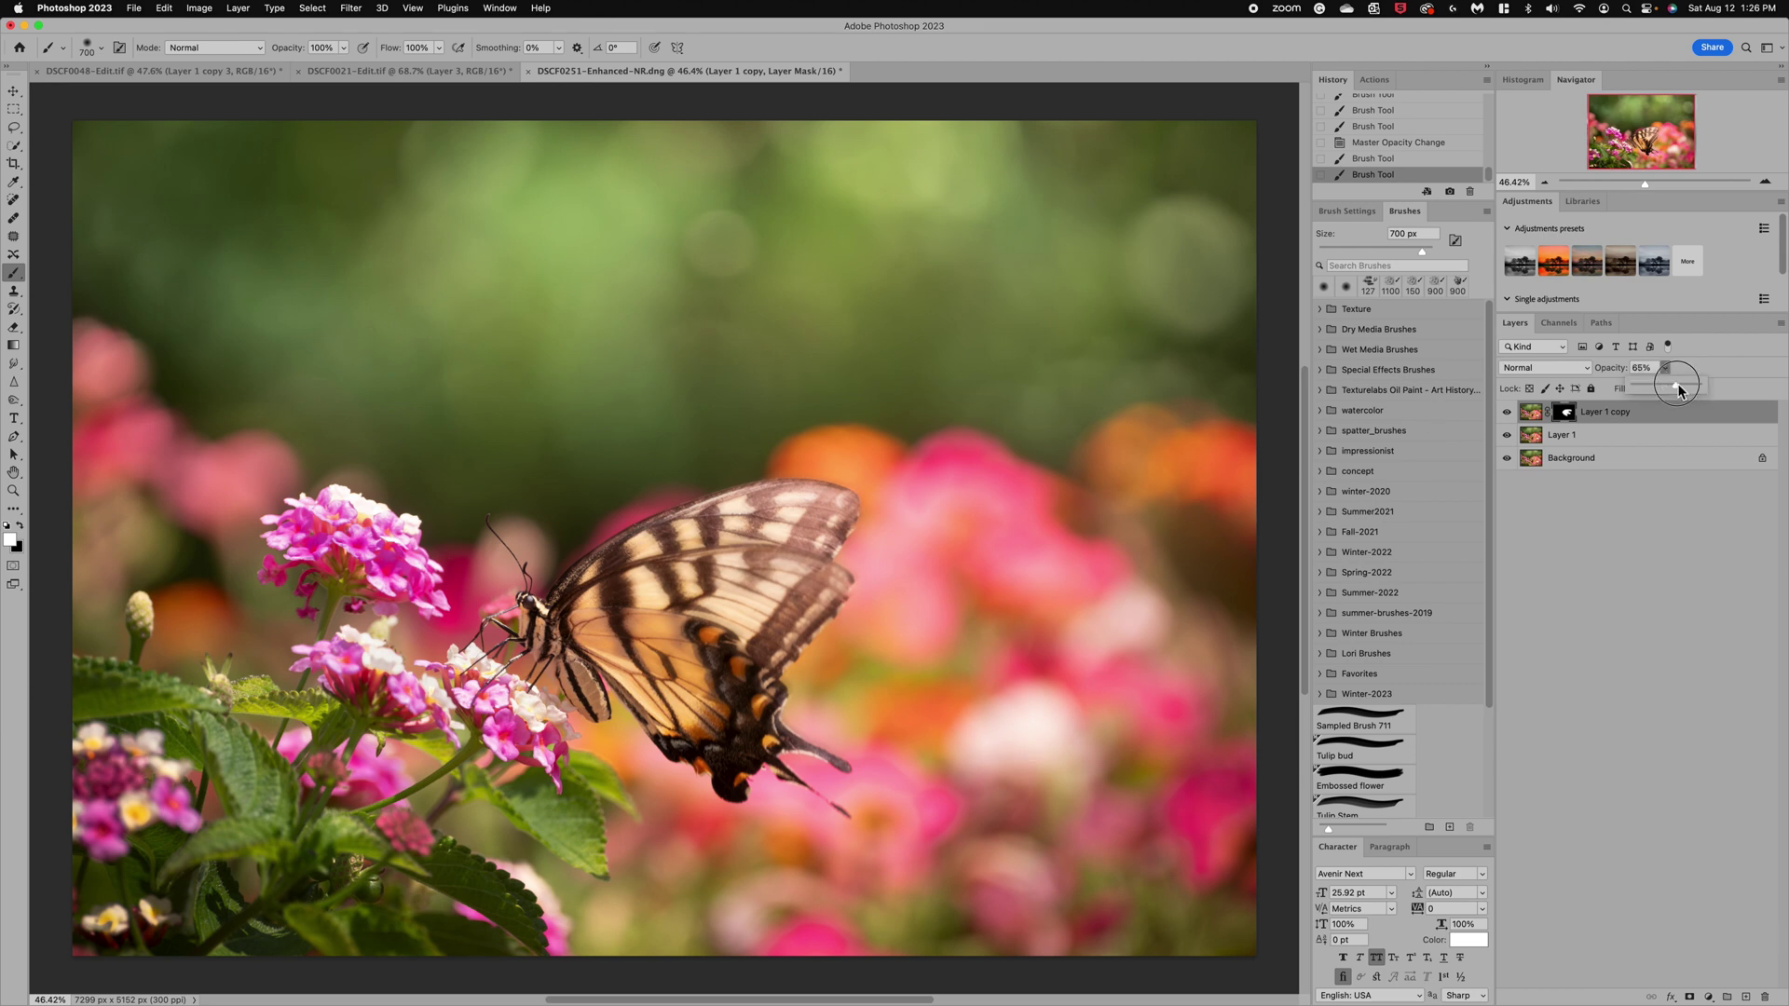
pyautogui.moveTo(1677, 386); pyautogui.dragTo(1678, 387)
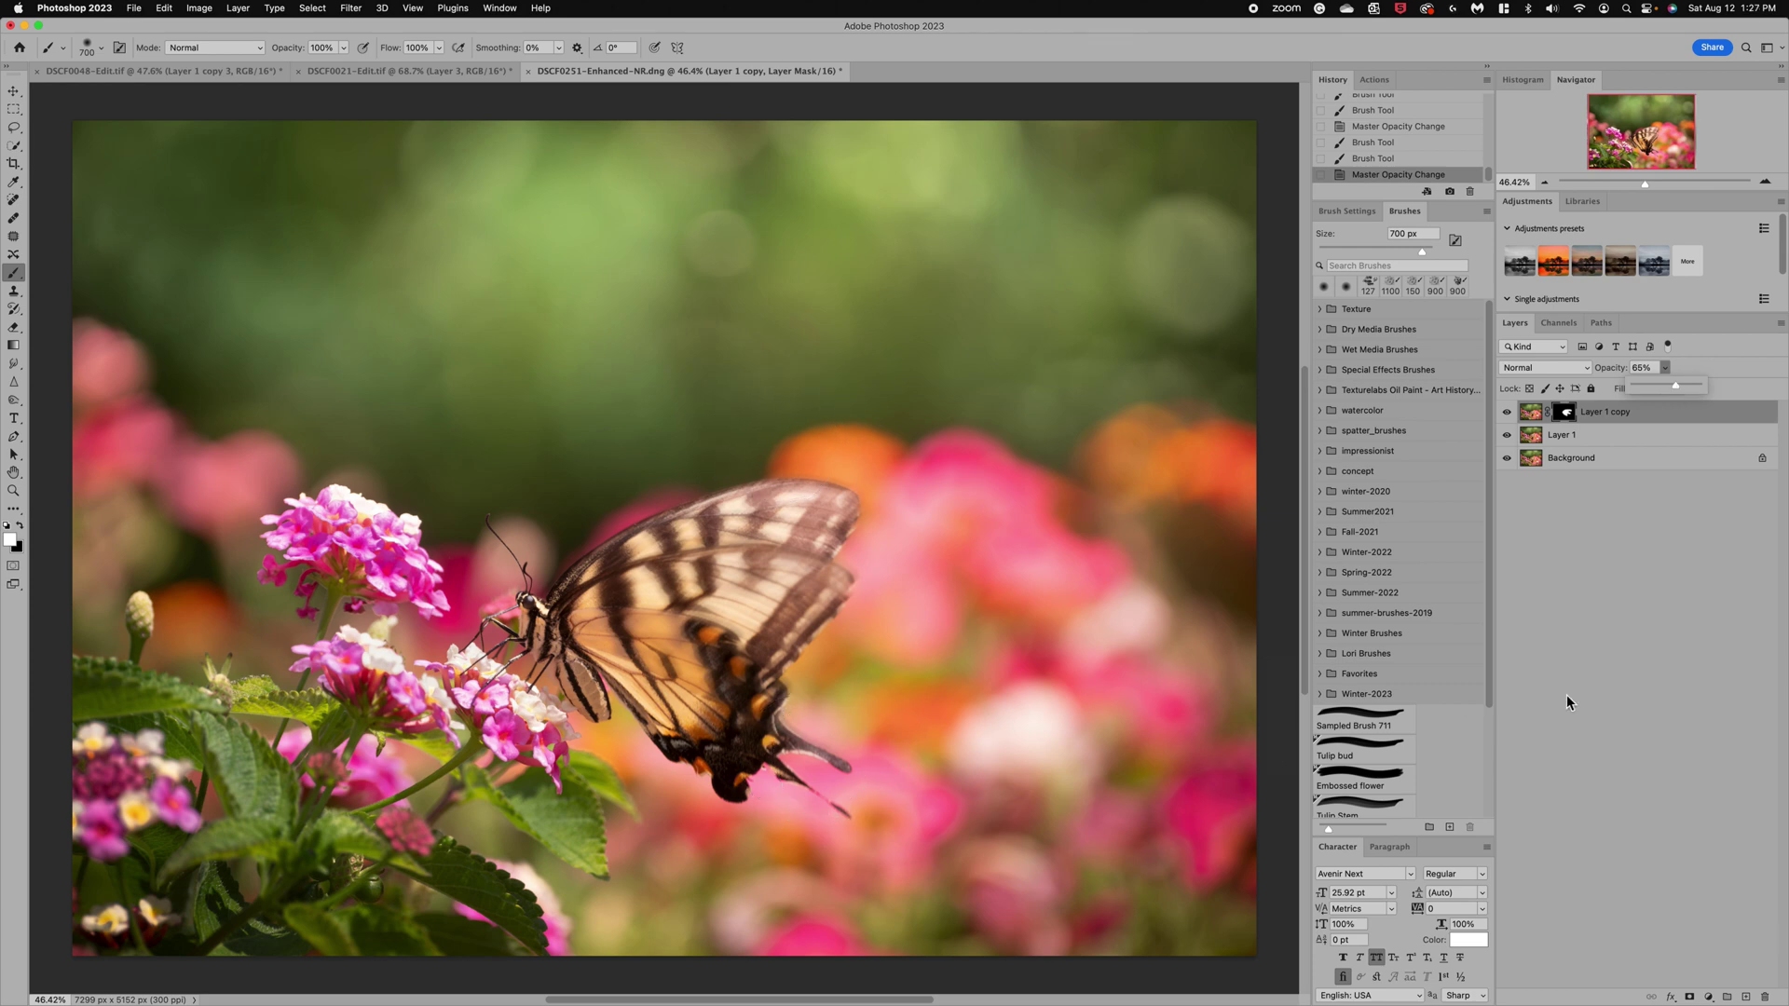
pyautogui.click(1031, 438)
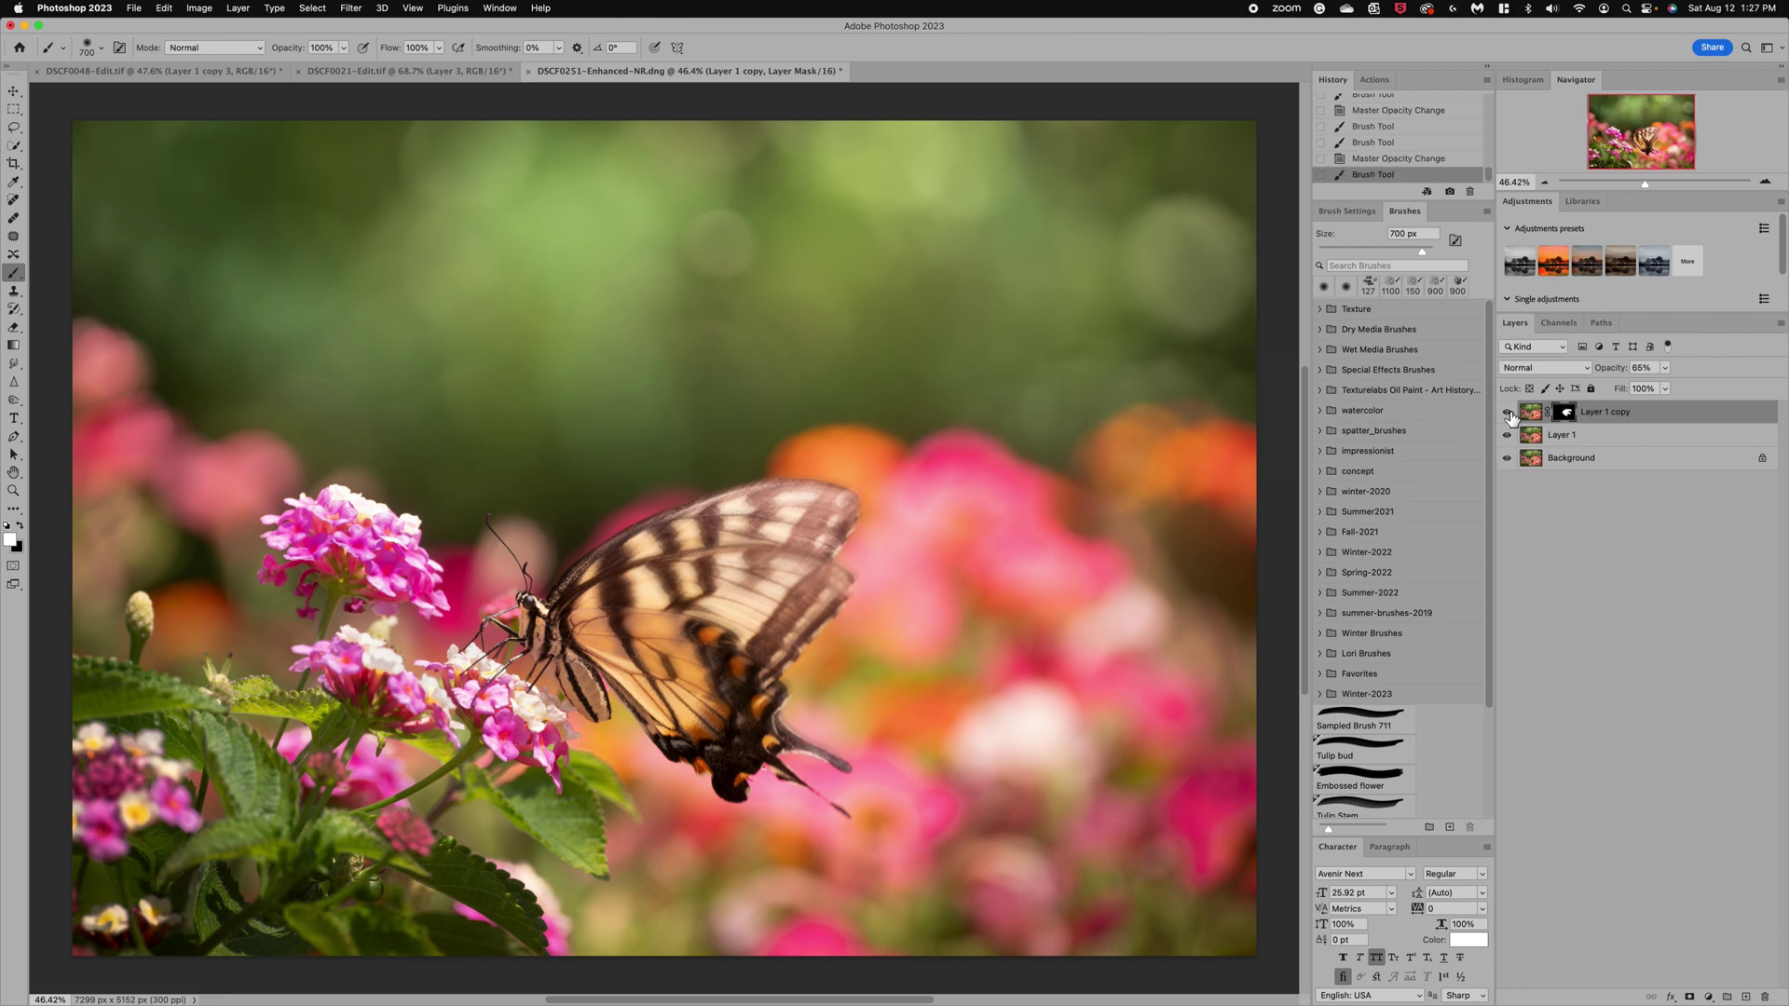
pyautogui.click(1507, 412)
pyautogui.click(1507, 435)
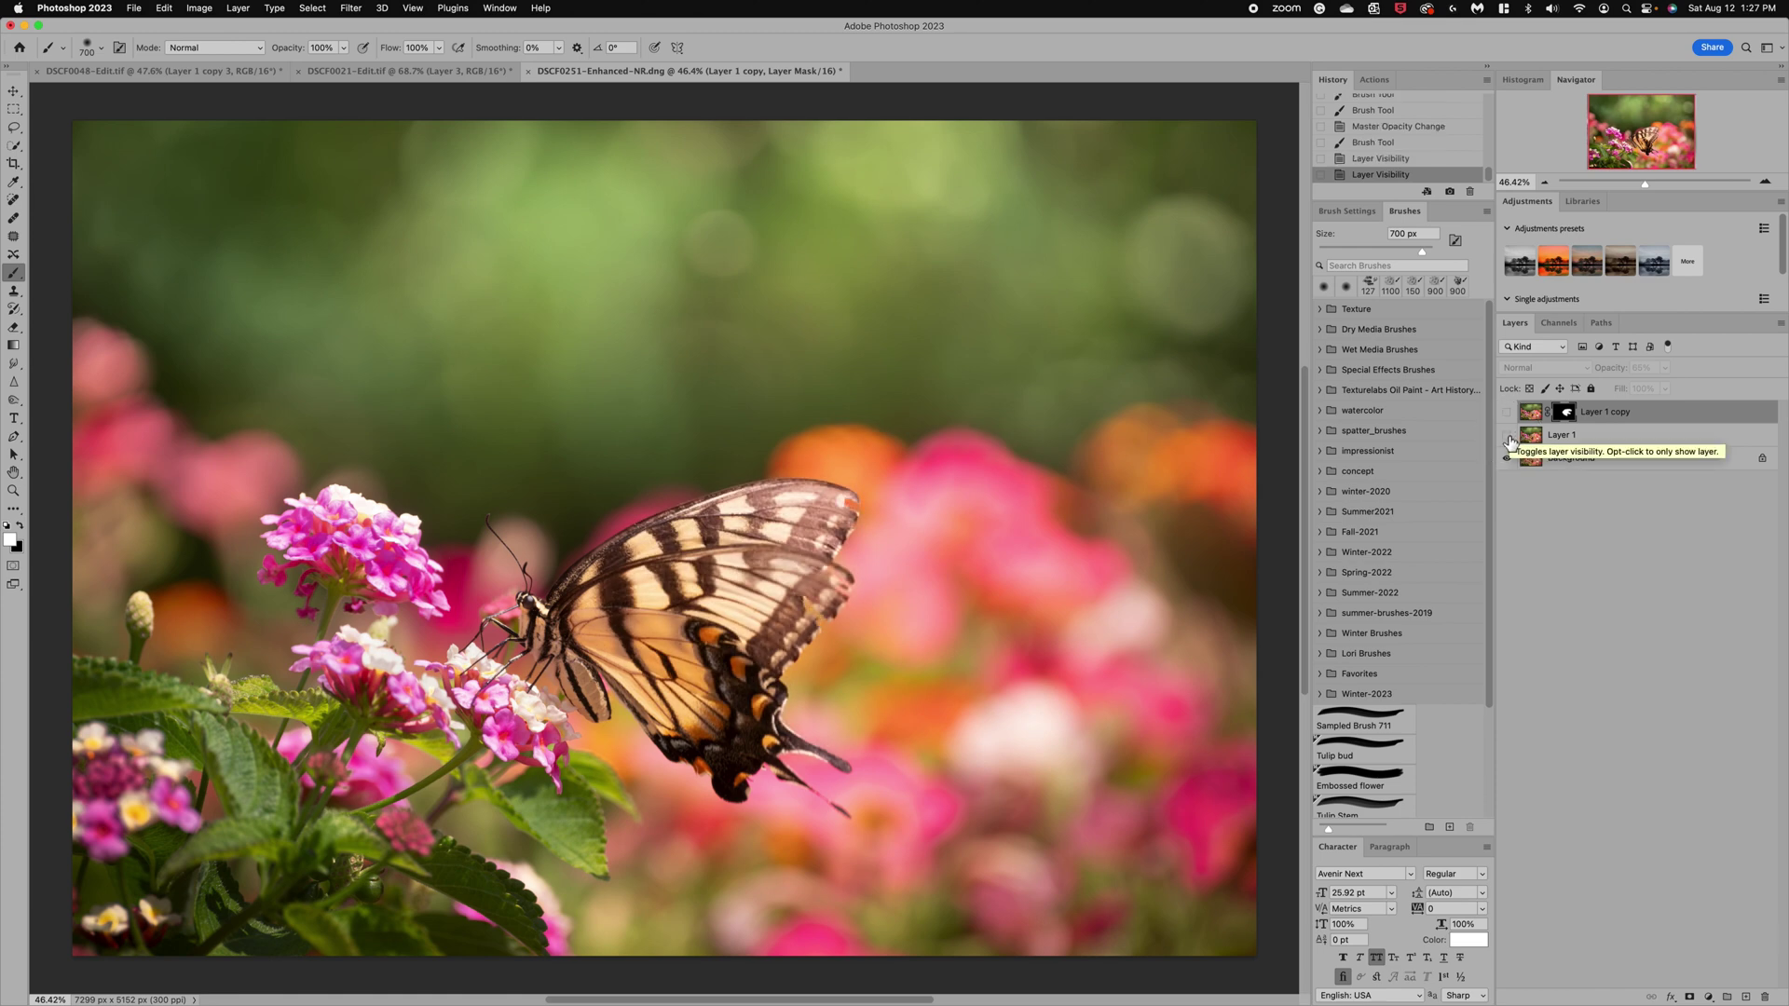
pyautogui.click(1509, 437)
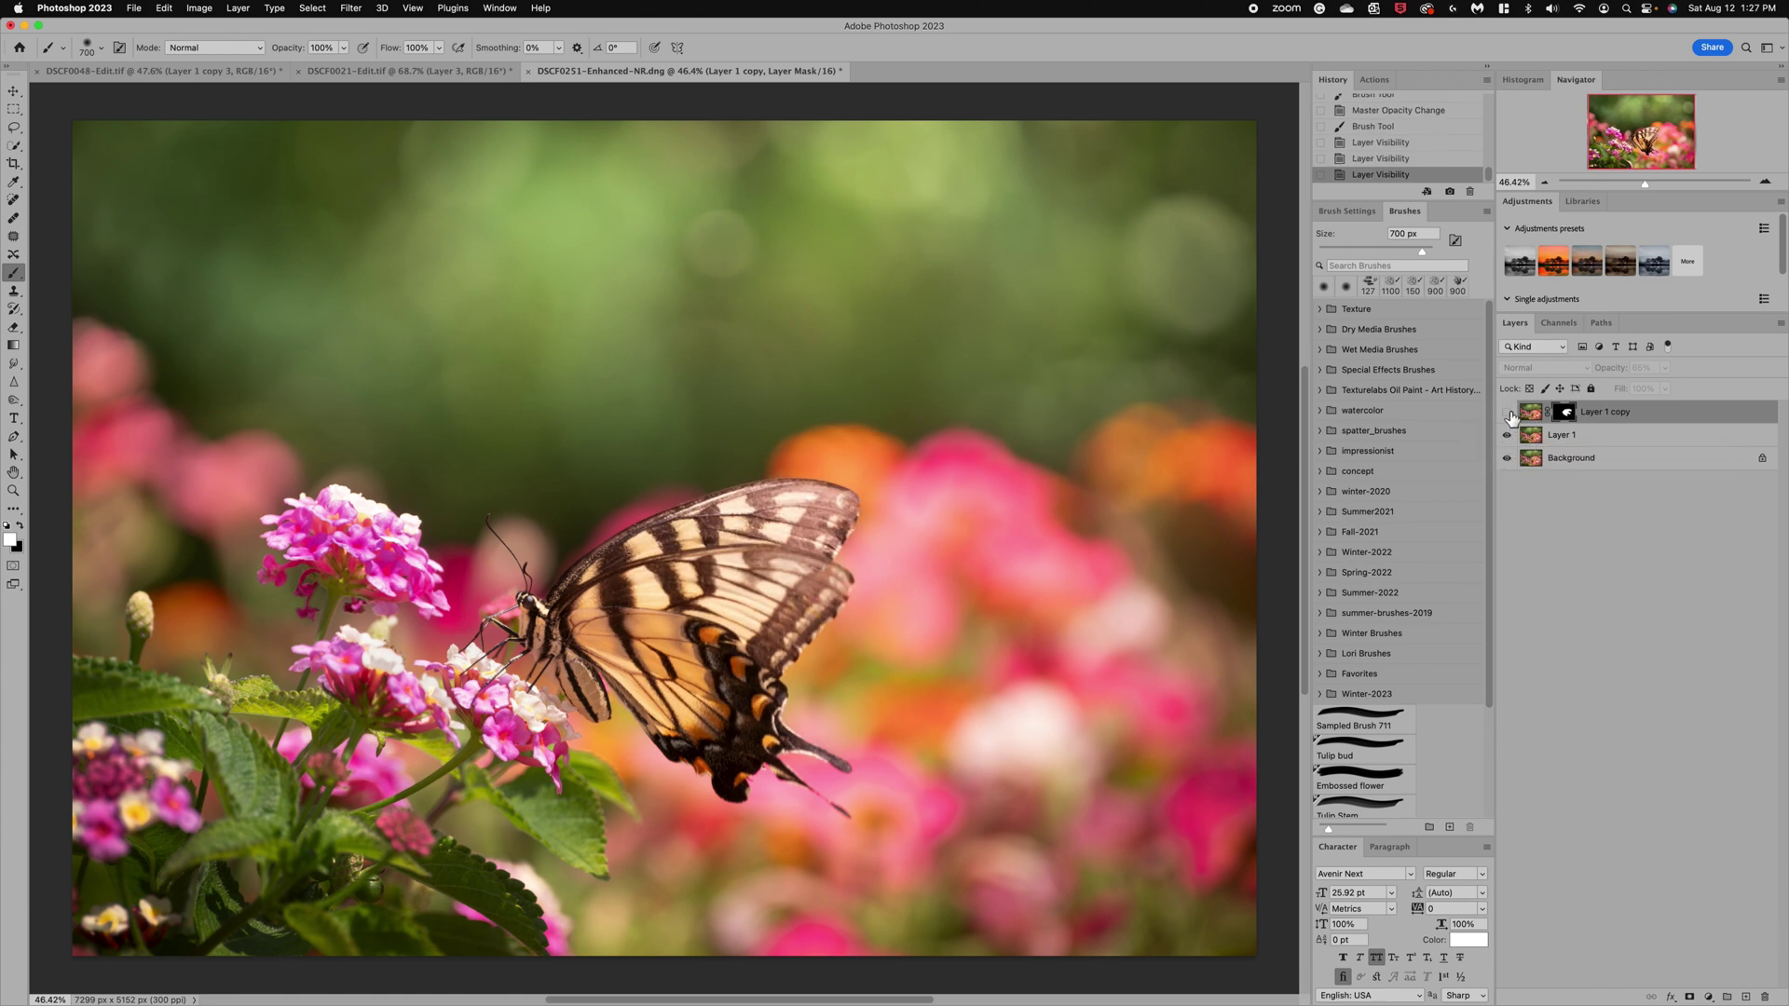
pyautogui.click(1507, 413)
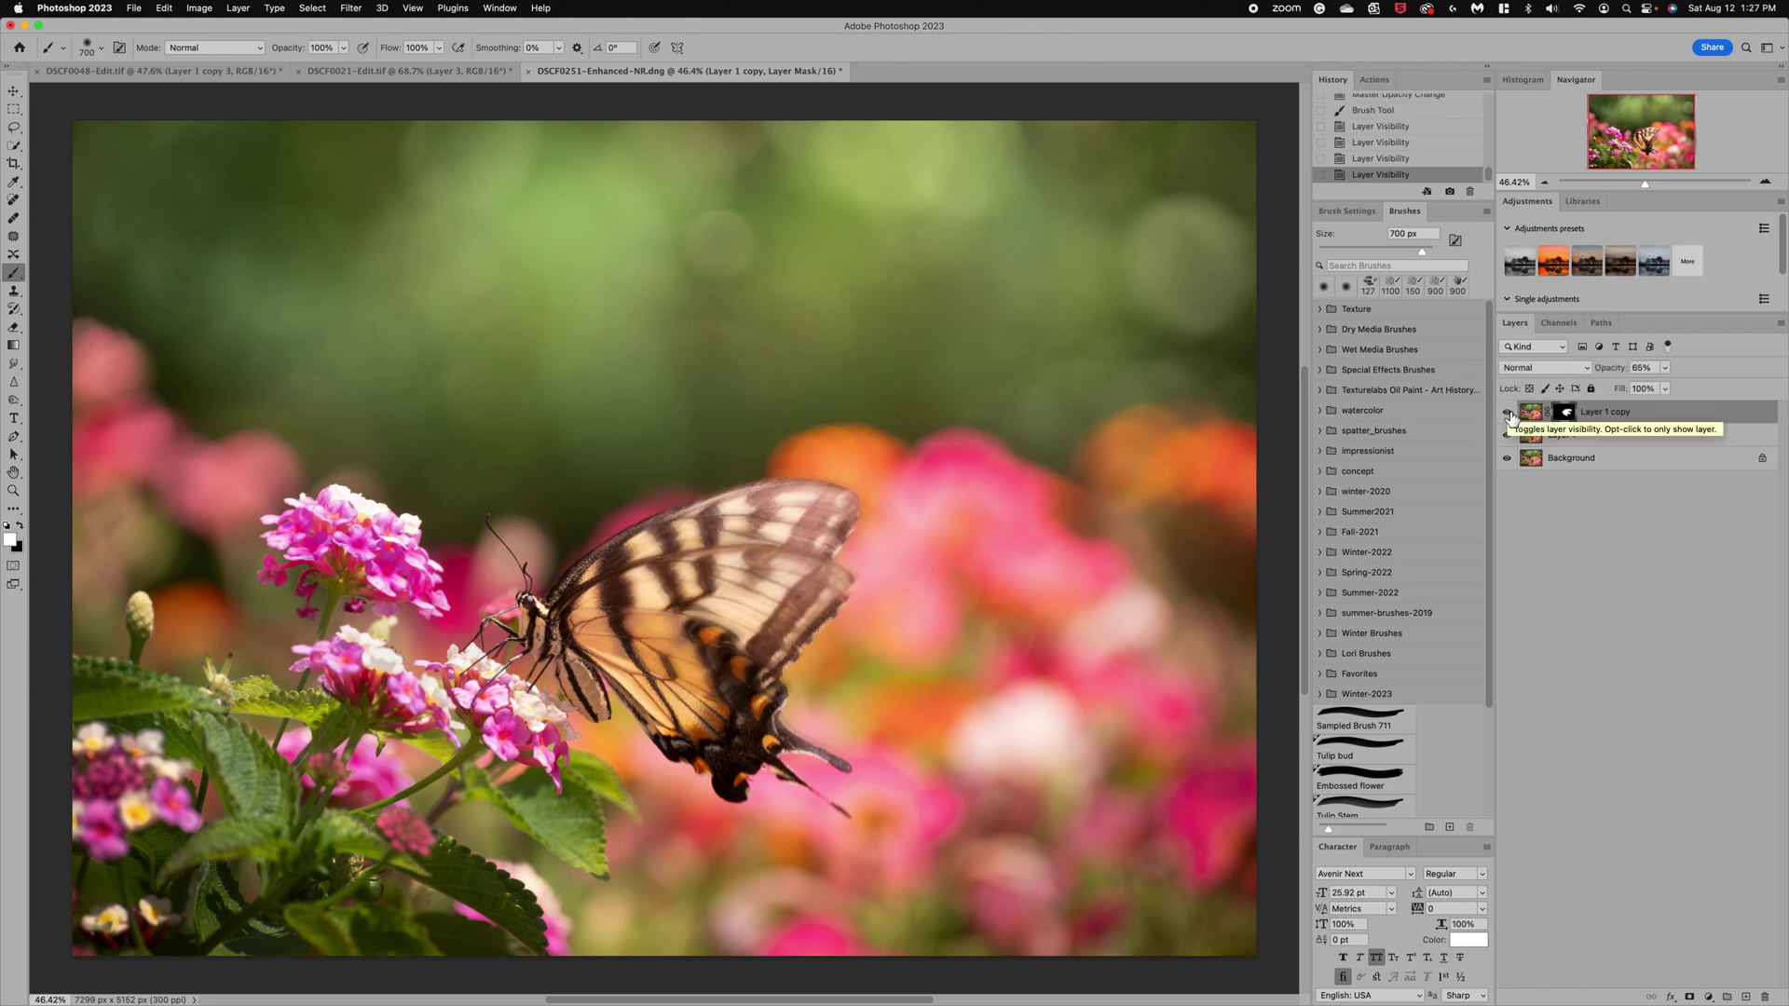